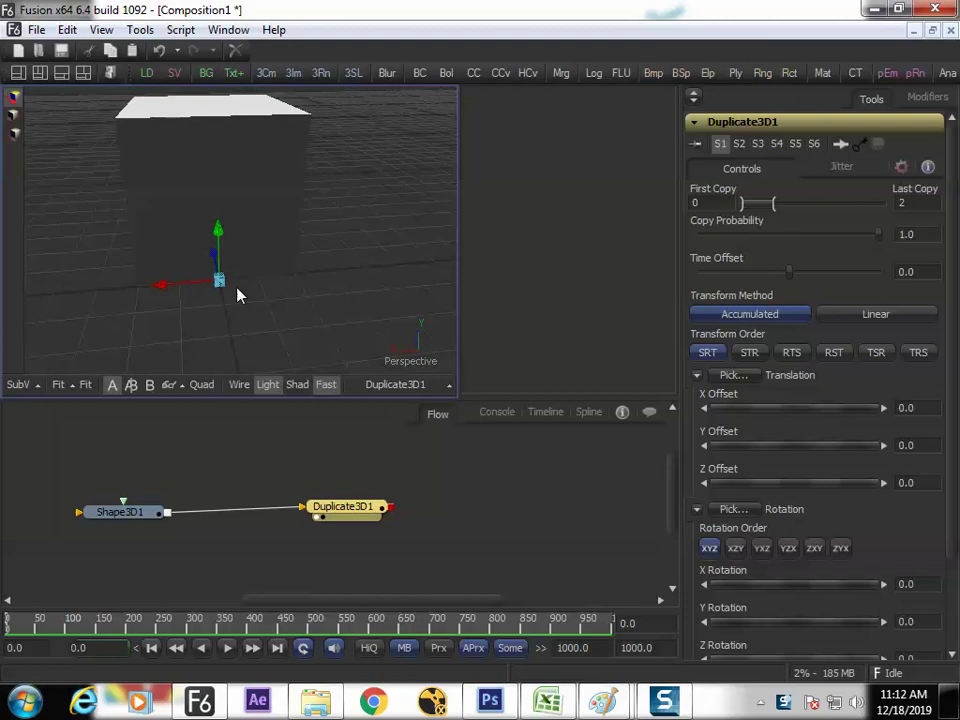
Space the cube's duplicates along depth by setting the Z Offset to about 1.23.
drag(275, 273, 238, 260)
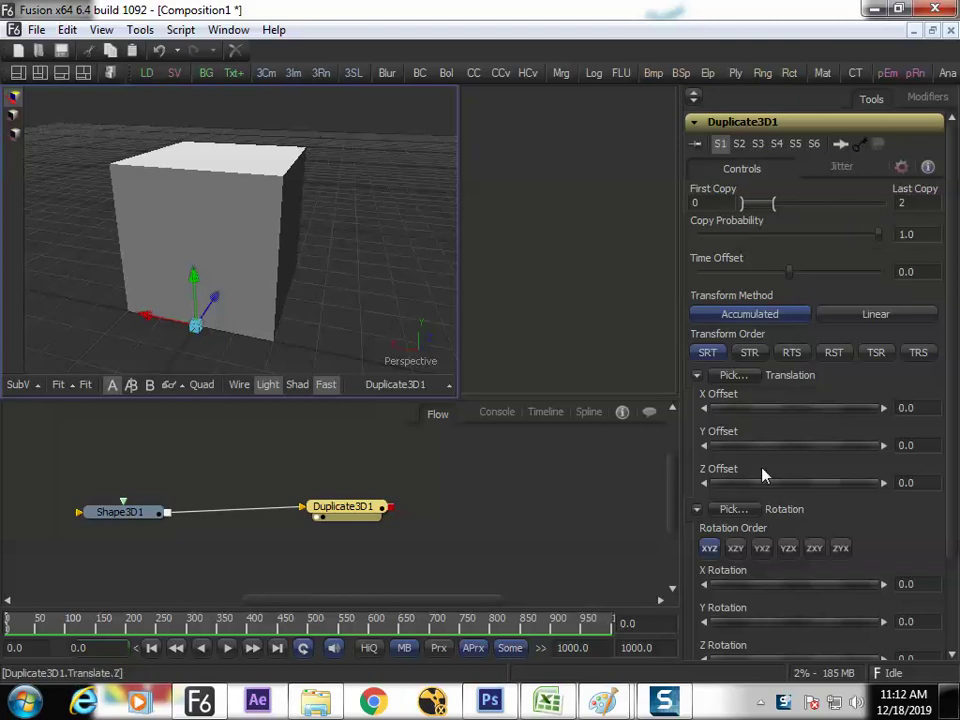
drag(759, 489, 819, 493)
drag(301, 288, 255, 272)
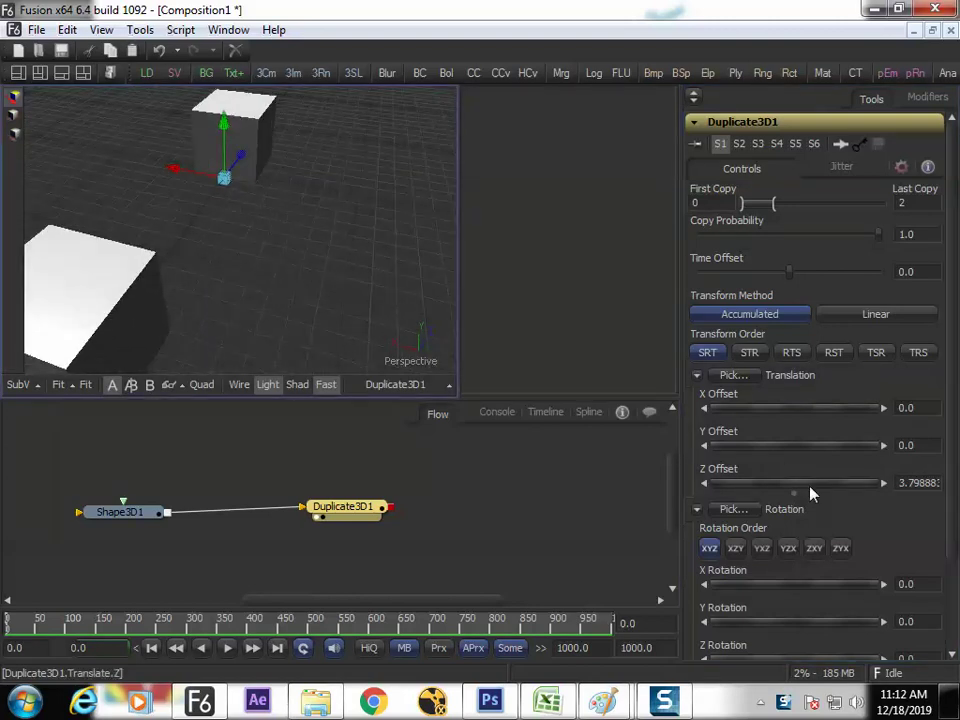
drag(811, 493, 789, 497)
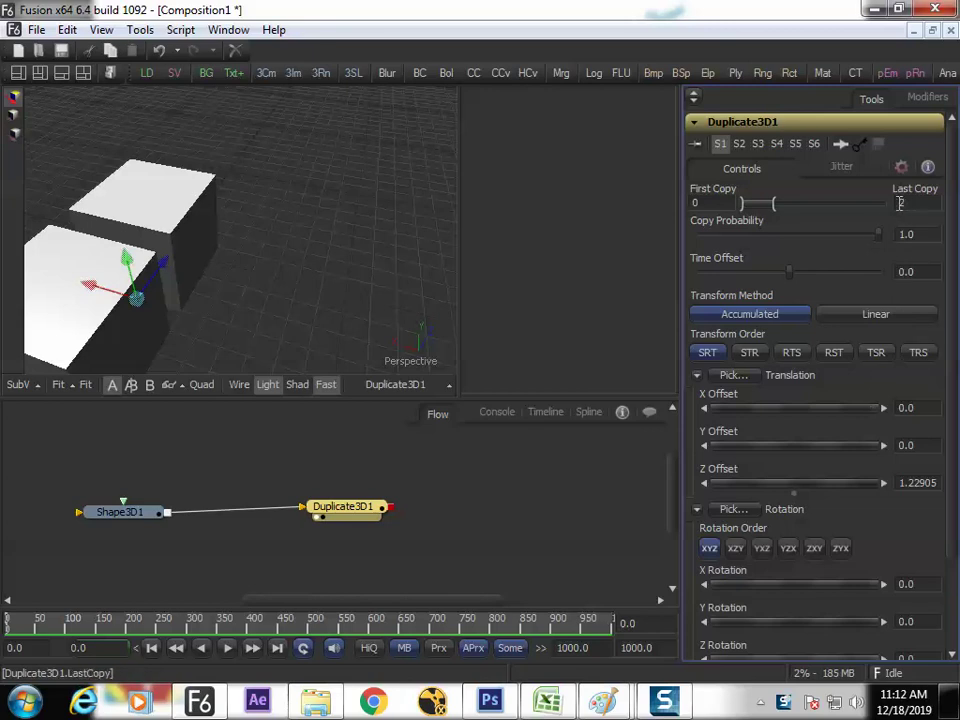
Try different first and last copy ranges for the duplicated cube.
drag(776, 204, 788, 207)
click(807, 206)
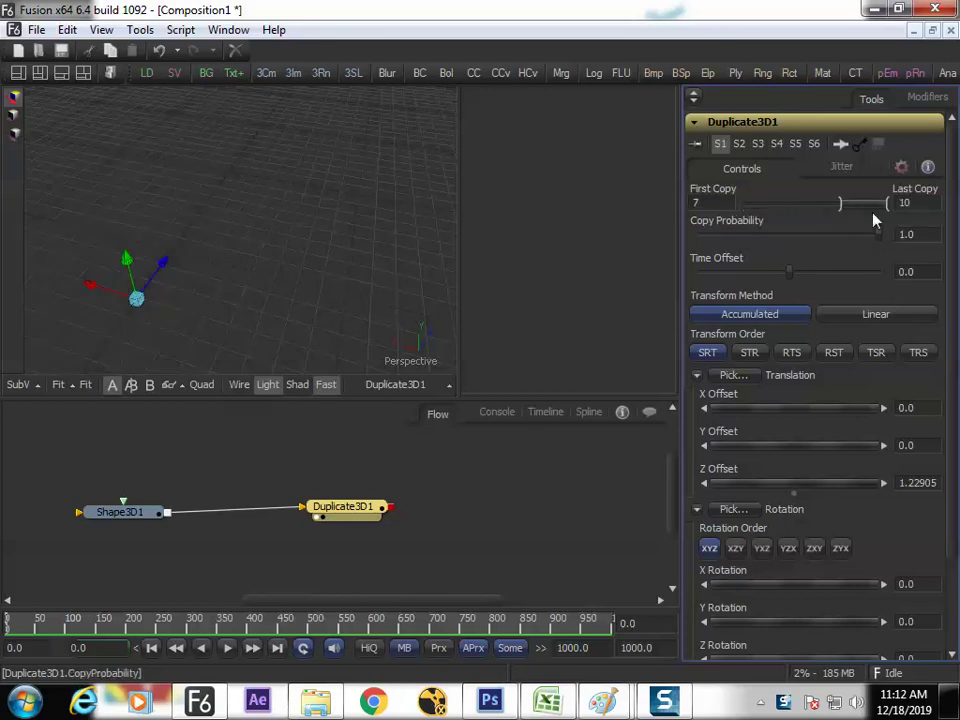
drag(874, 212, 745, 220)
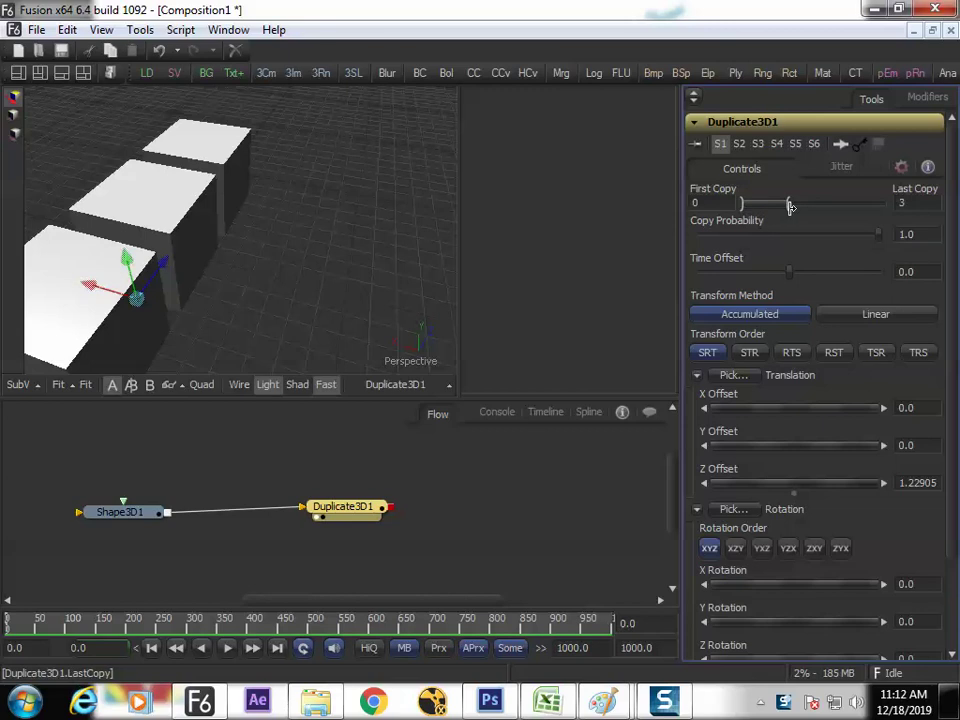
click(806, 207)
drag(854, 205, 760, 206)
click(813, 206)
drag(861, 204, 704, 205)
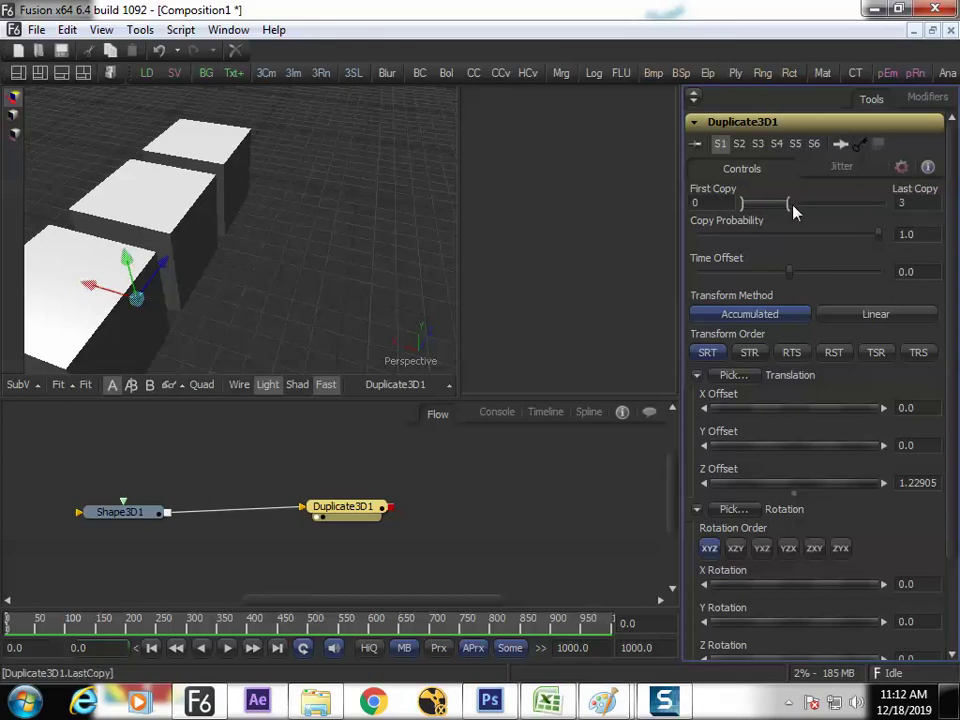
Set the Last Copy value of the cube duplication to 8.
click(901, 202)
text(8)
key(Return)
key(Tab)
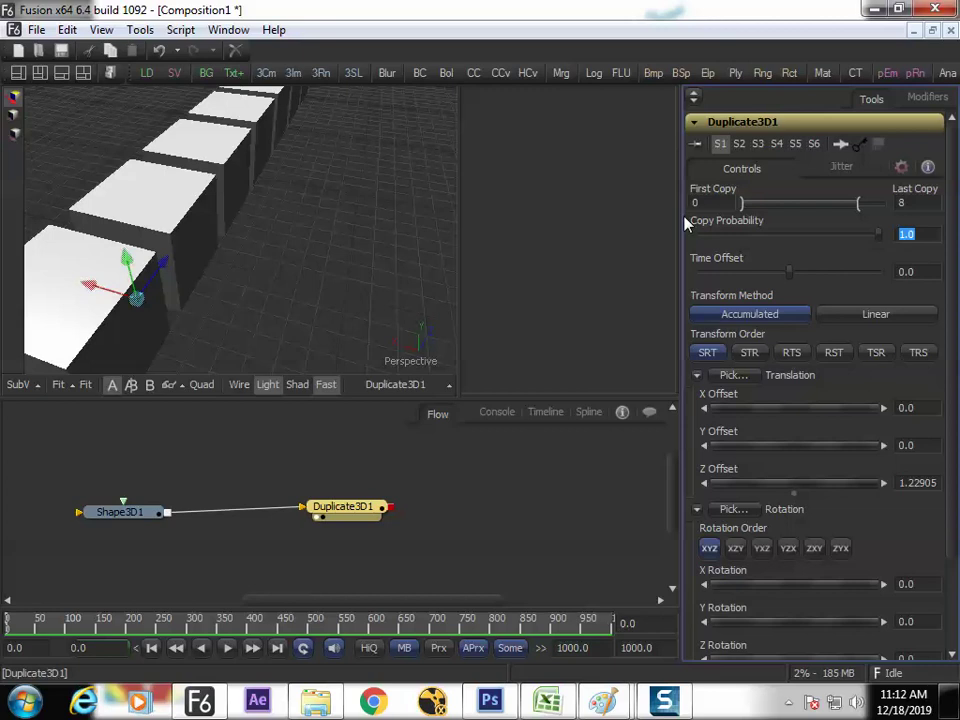
drag(213, 247, 328, 283)
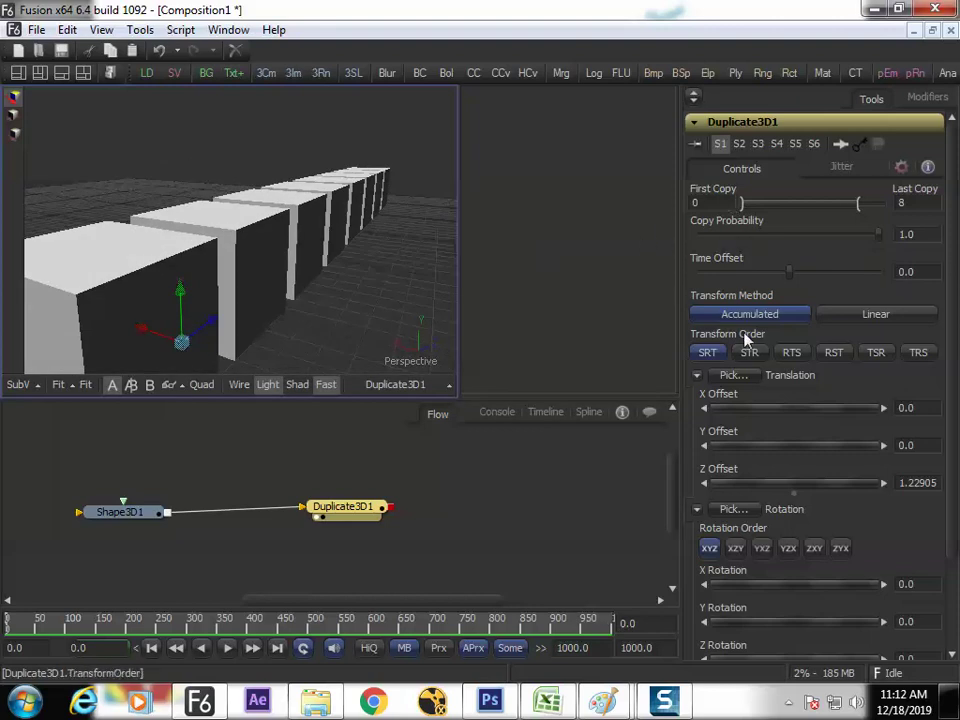
drag(268, 257, 287, 265)
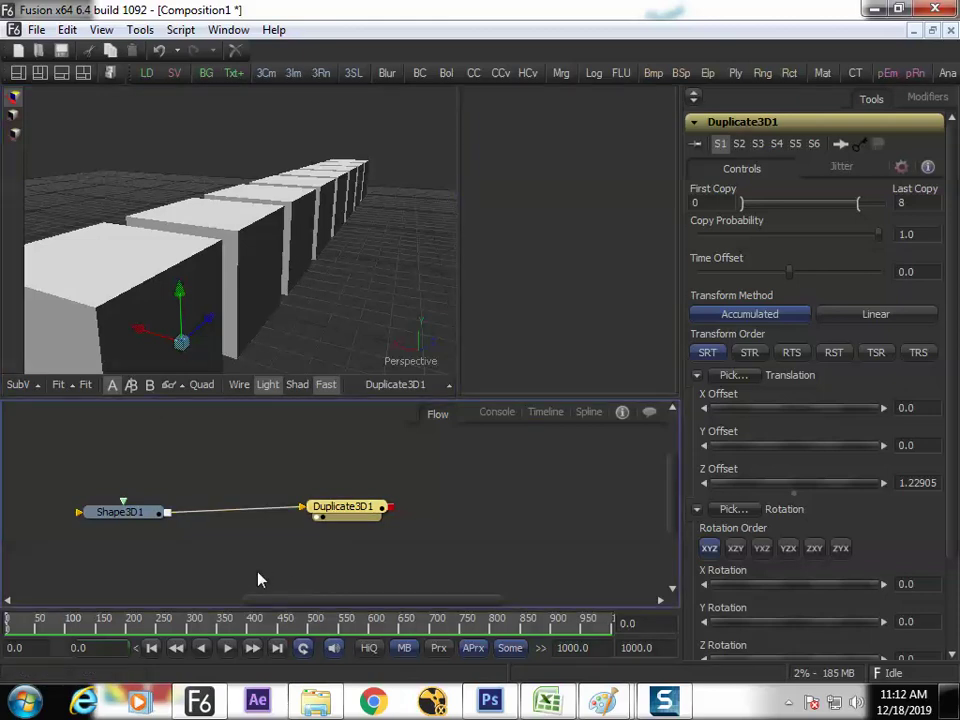
Raise each duplicated cube into a stair arrangement with a Y Offset of about 0.96, and fit the whole row in view.
click(326, 513)
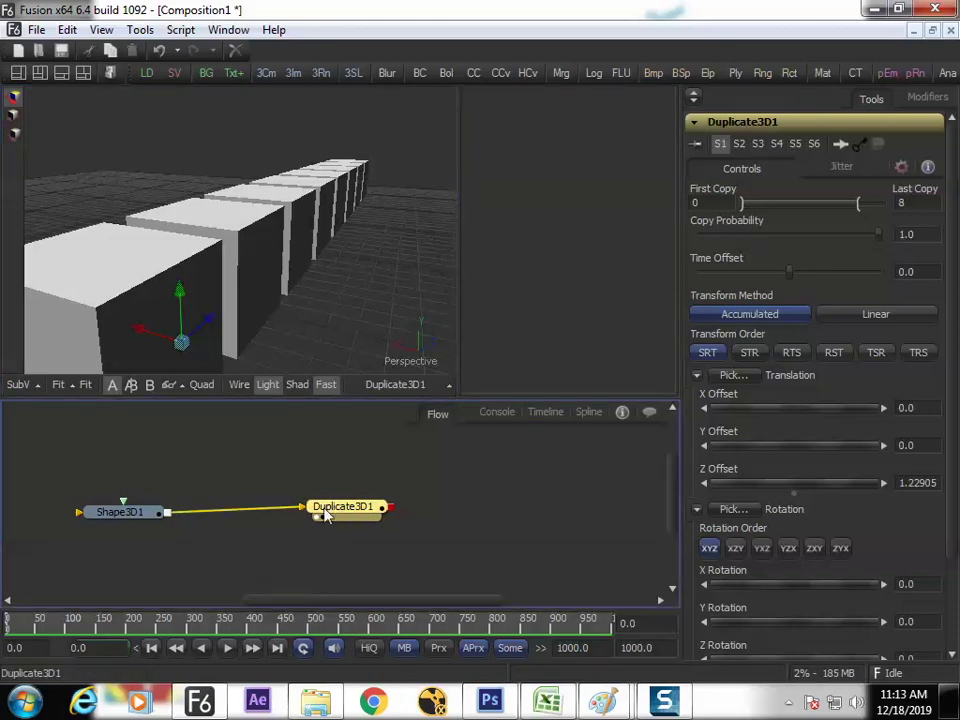
click(914, 204)
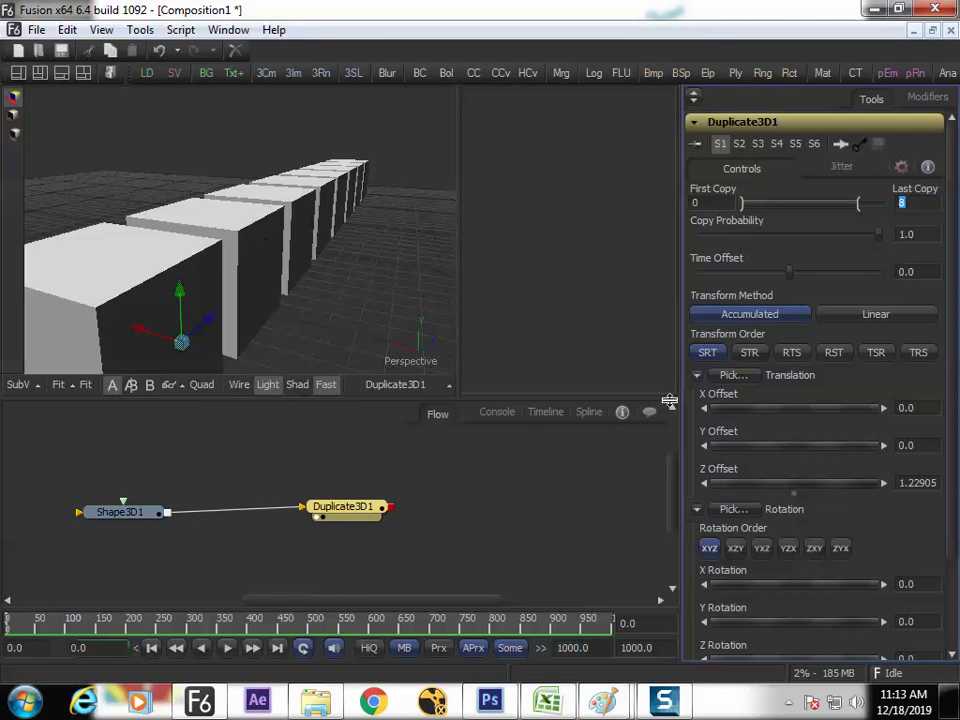
scroll(955, 398, down, 1)
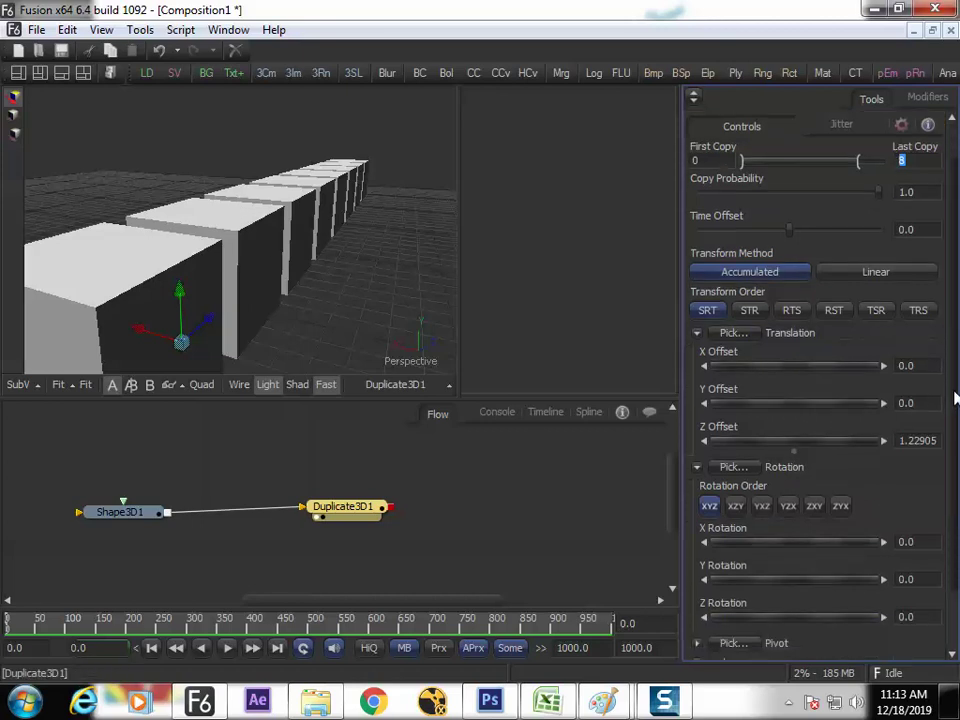
scroll(903, 425, down, 1)
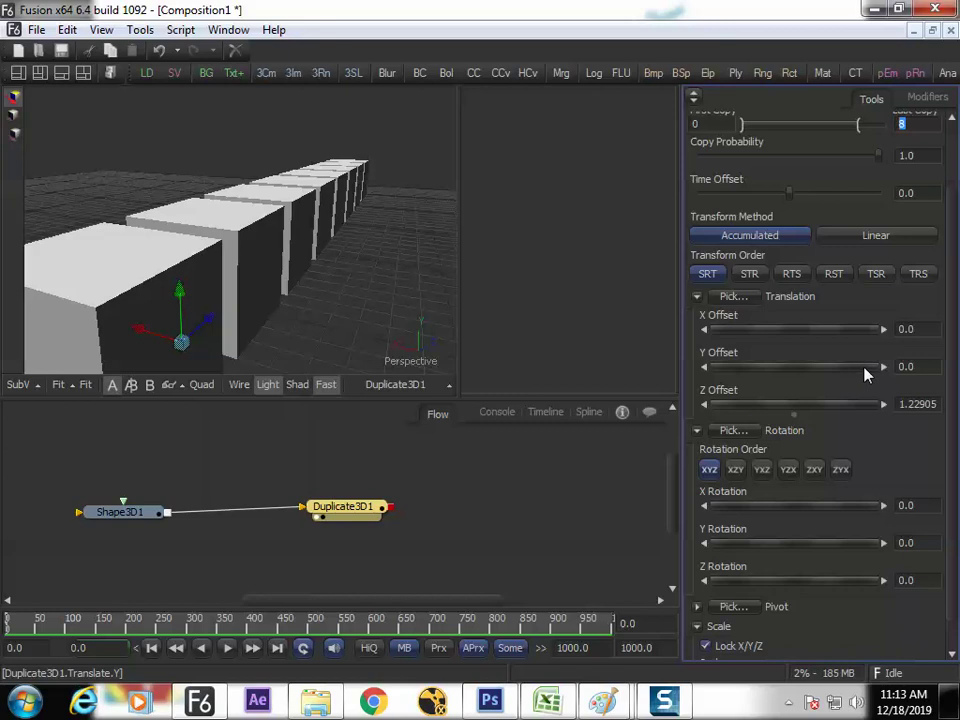
mouse_move(866, 374)
mouse_down()
mouse_move(842, 371)
mouse_move(870, 373)
mouse_up()
drag(360, 288, 290, 305)
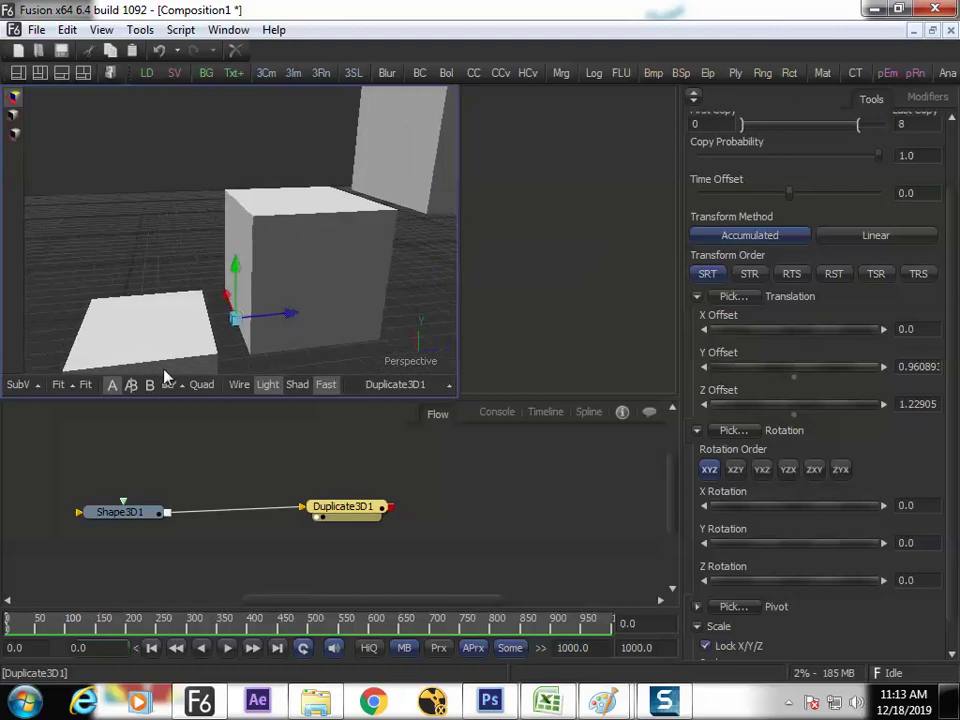
click(86, 387)
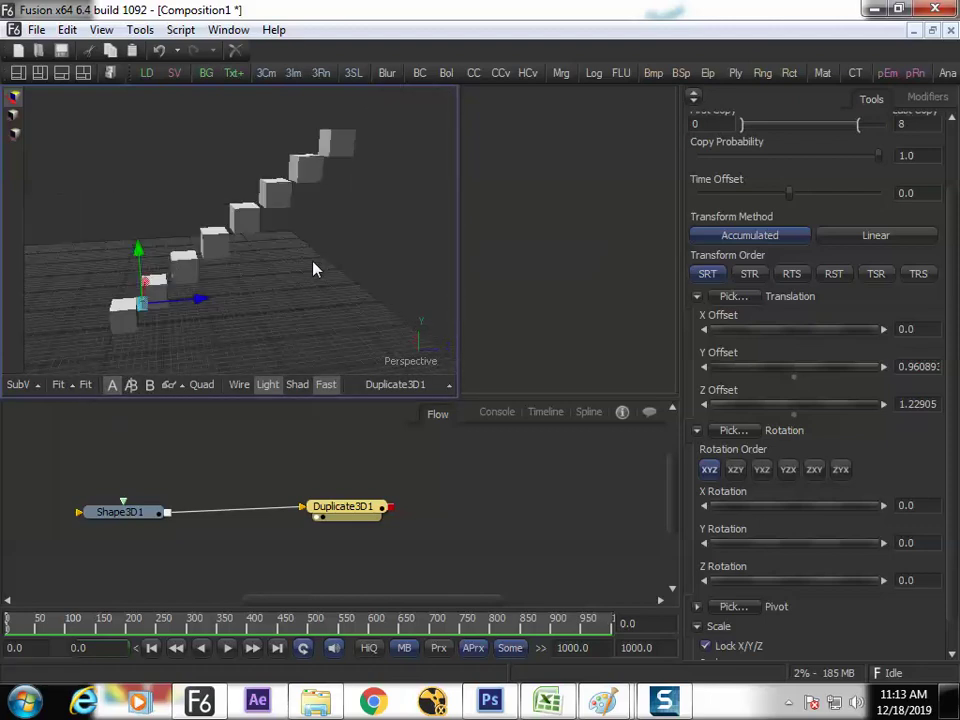
drag(313, 269, 320, 309)
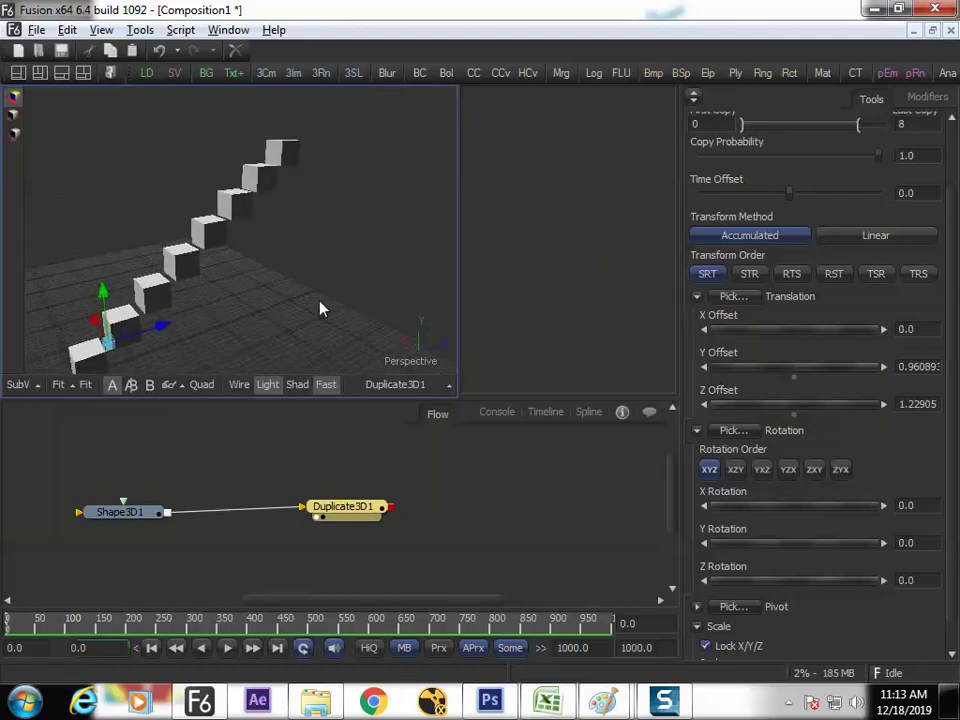
mouse_move(255, 311)
mouse_down()
mouse_move(315, 272)
mouse_move(305, 287)
mouse_move(249, 288)
mouse_up()
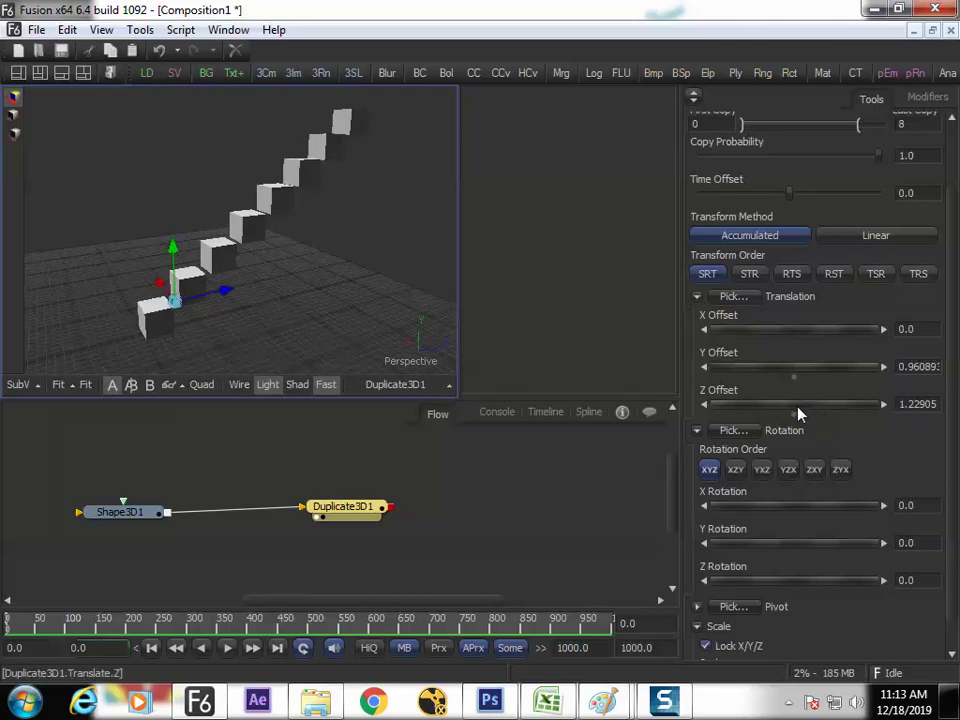
Set the duplication's Z Offset to 1 so the steps meet without gaps.
drag(799, 414, 804, 411)
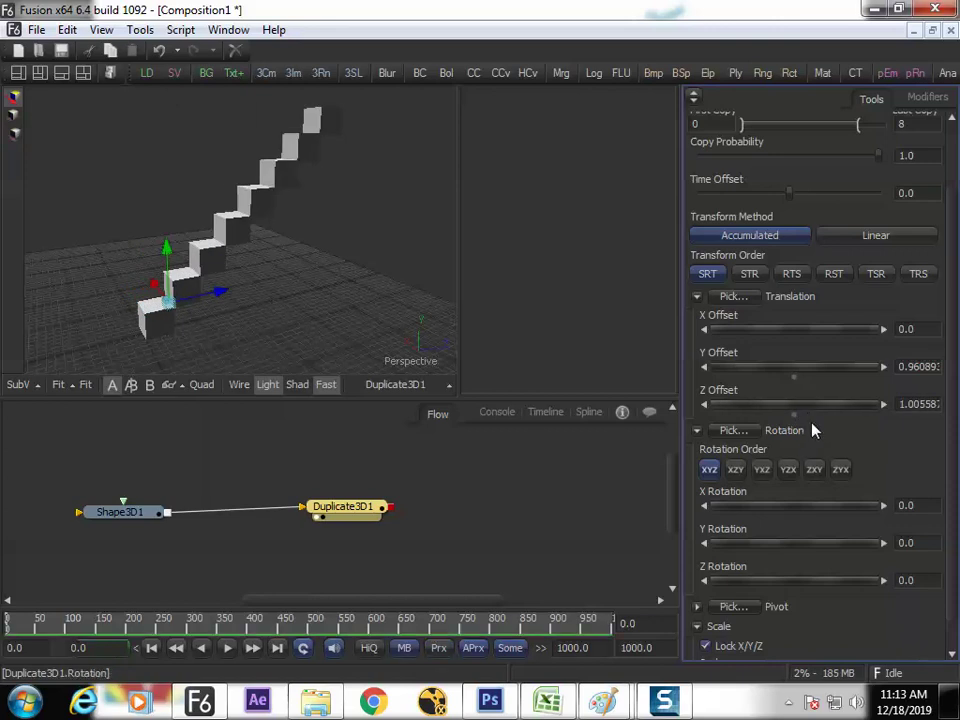
click(917, 404)
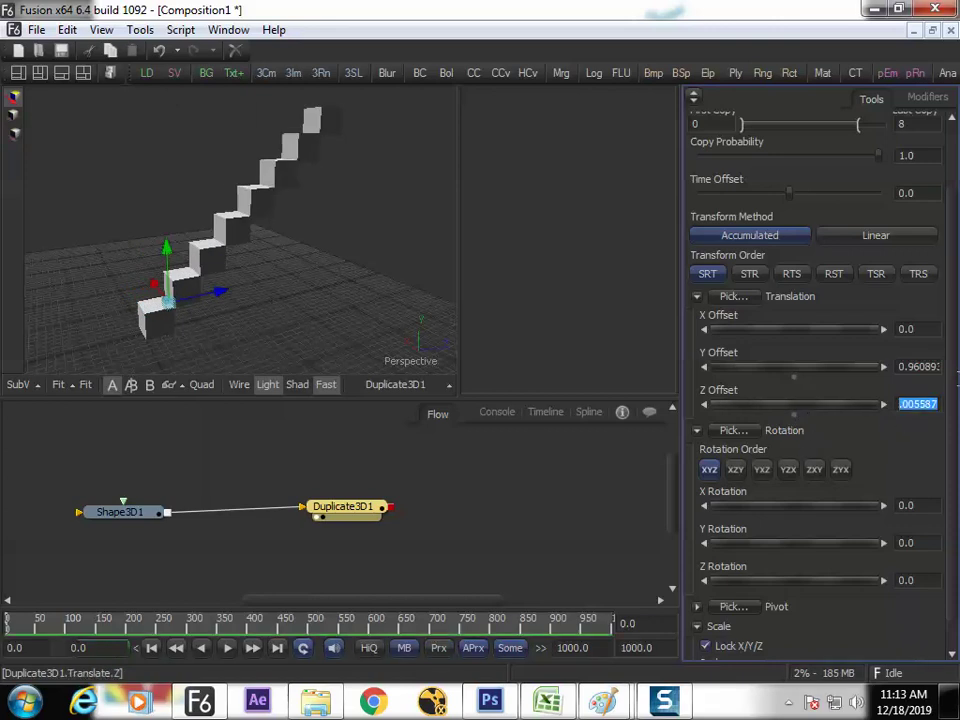
text(1)
key(Return)
click(196, 330)
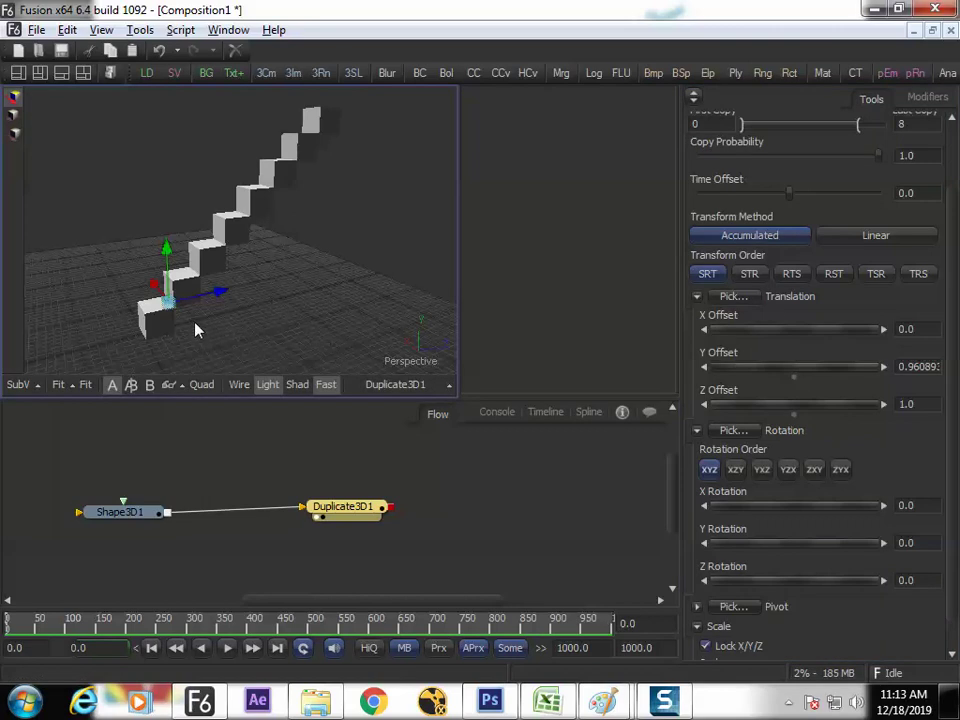
drag(196, 330, 244, 348)
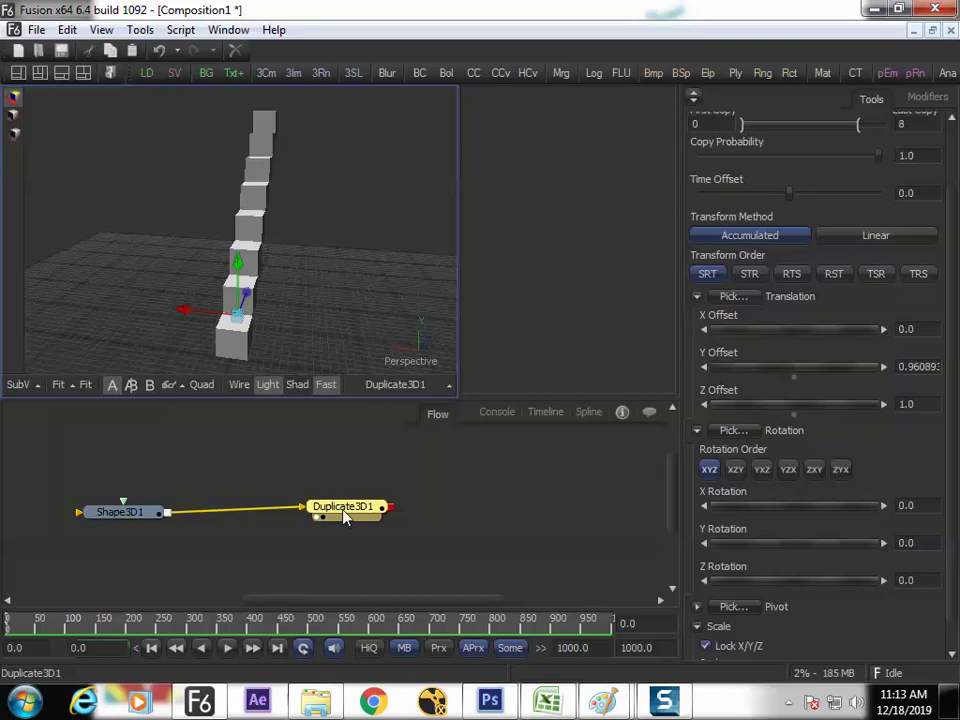
Unlock the width, height and depth of the Shape3D1 cube and widen it to about 9.42.
drag(340, 512, 382, 517)
click(122, 513)
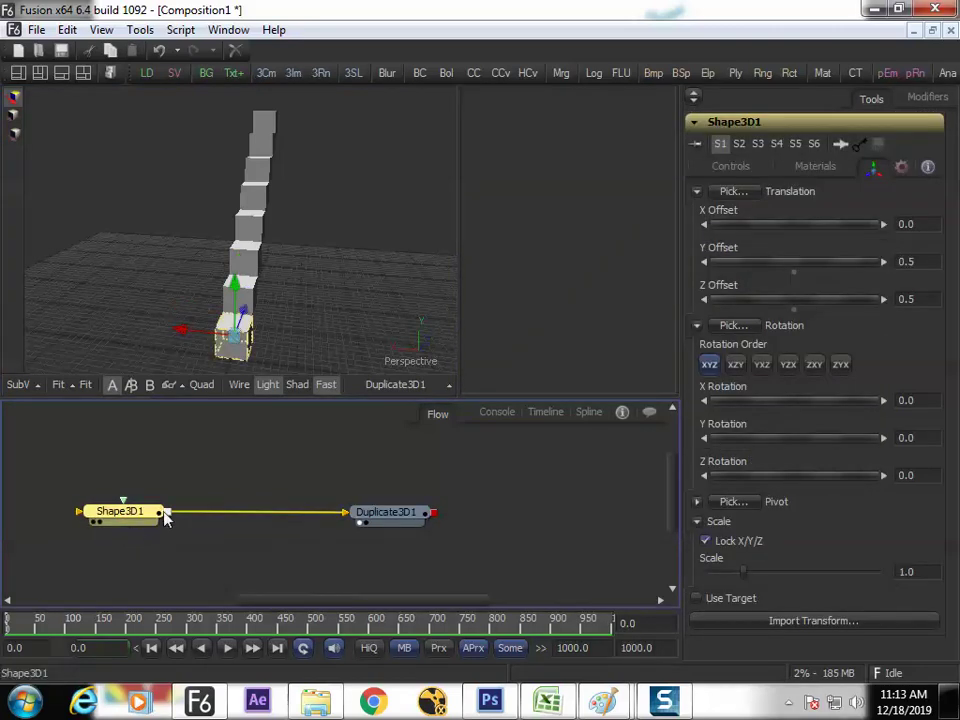
click(730, 171)
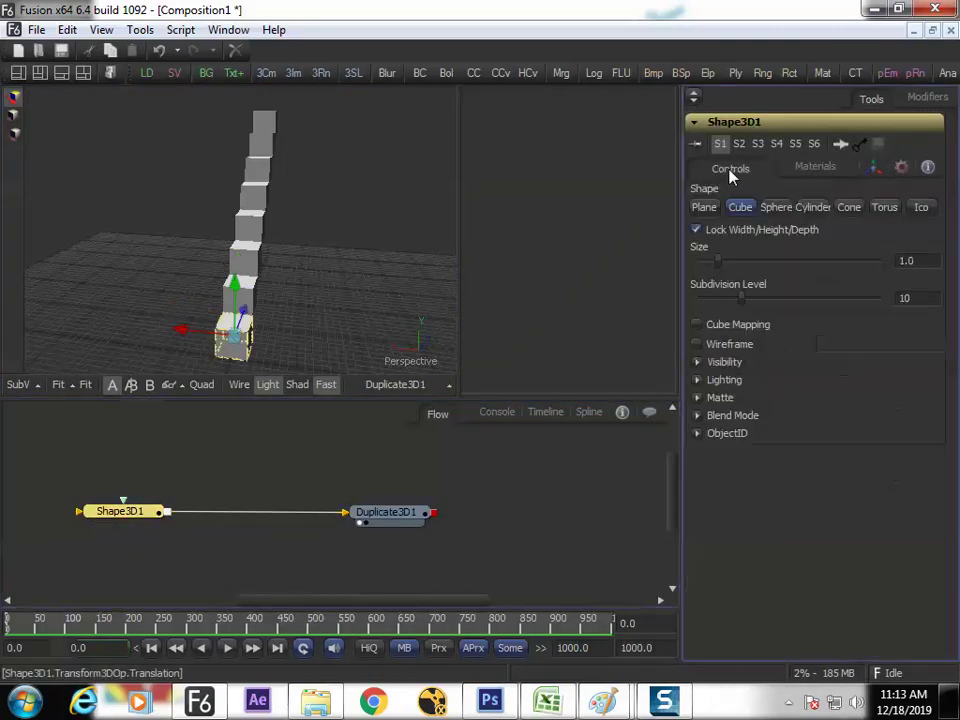
click(696, 229)
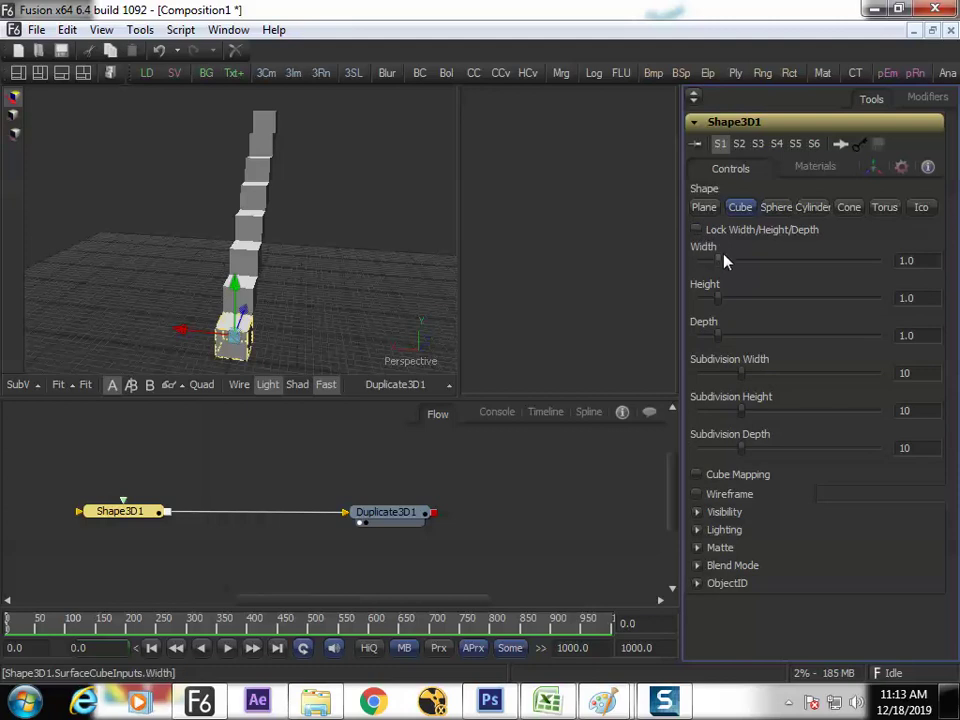
drag(720, 268, 870, 268)
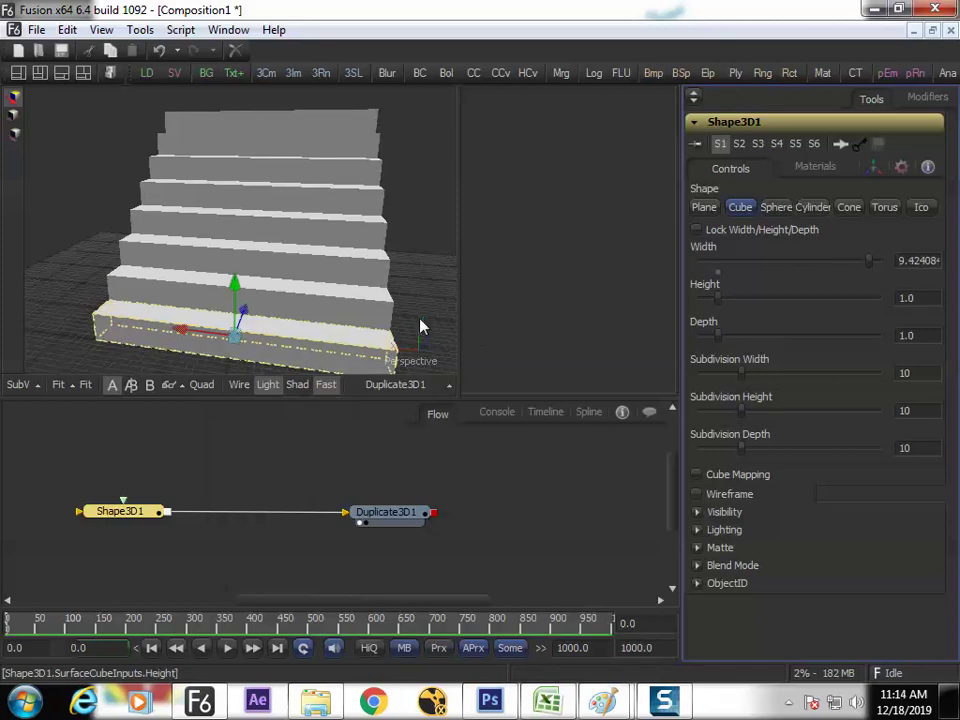
Examine the widened staircase from several angles in the enlarged 3D view.
drag(390, 298, 464, 269)
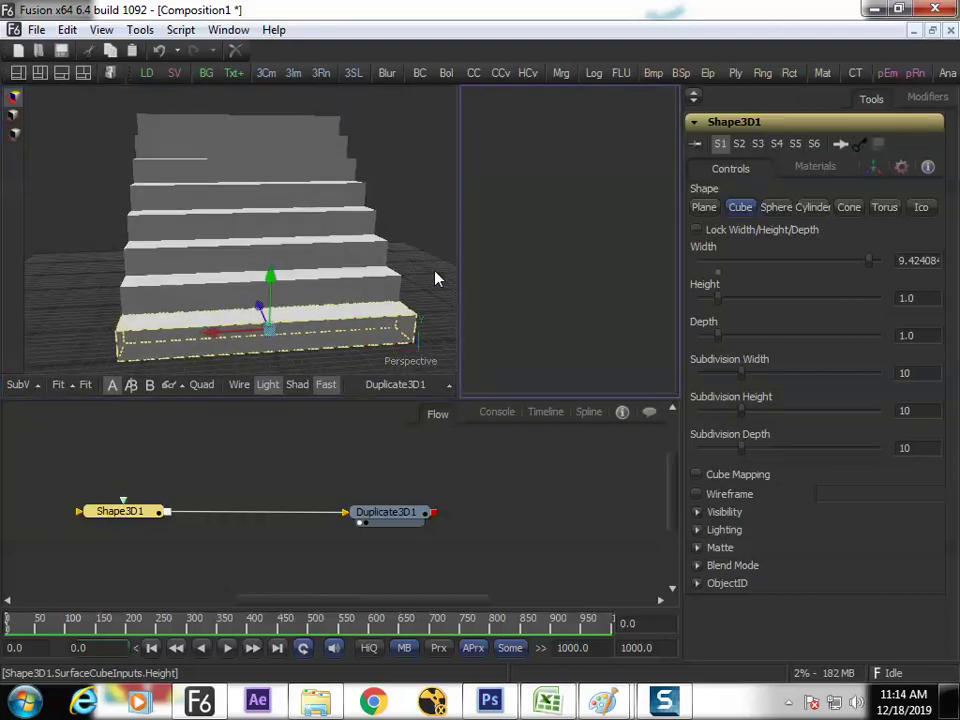
key(F4)
drag(641, 388, 272, 382)
drag(472, 348, 446, 402)
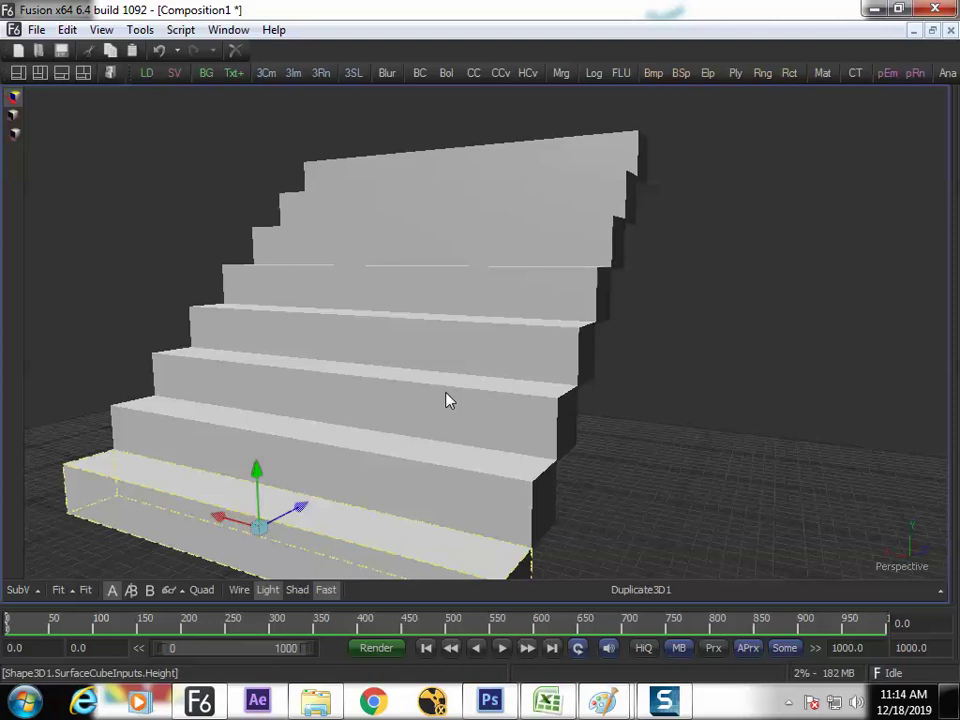
key(F4)
drag(272, 270, 316, 300)
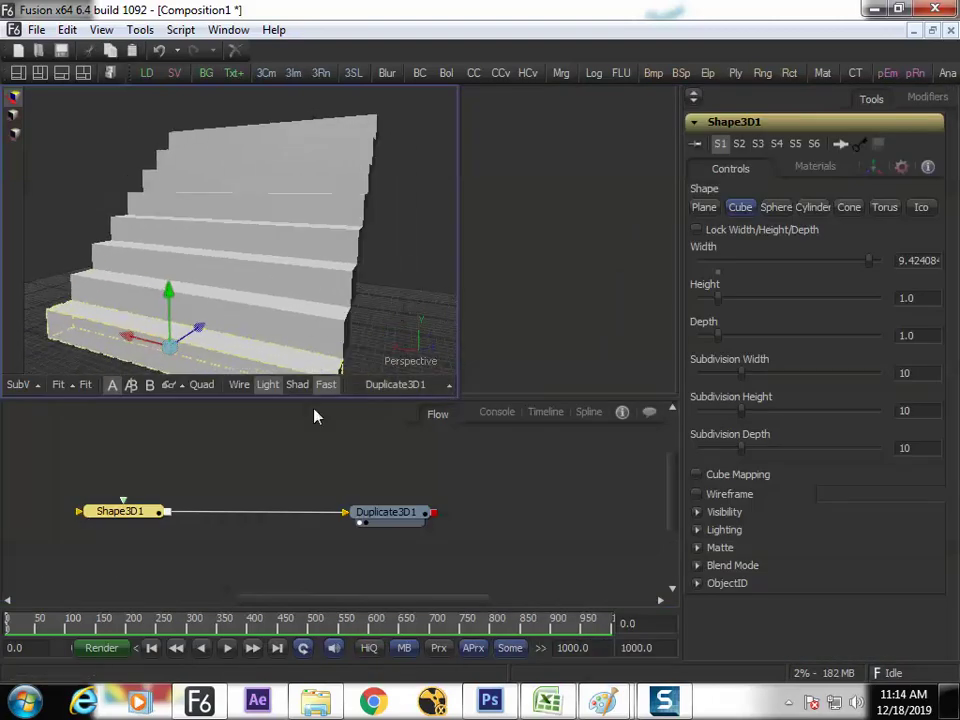
Rearrange the Shape3D1 and Duplicate3D1 nodes in the flow to leave more room between them.
drag(392, 513, 422, 509)
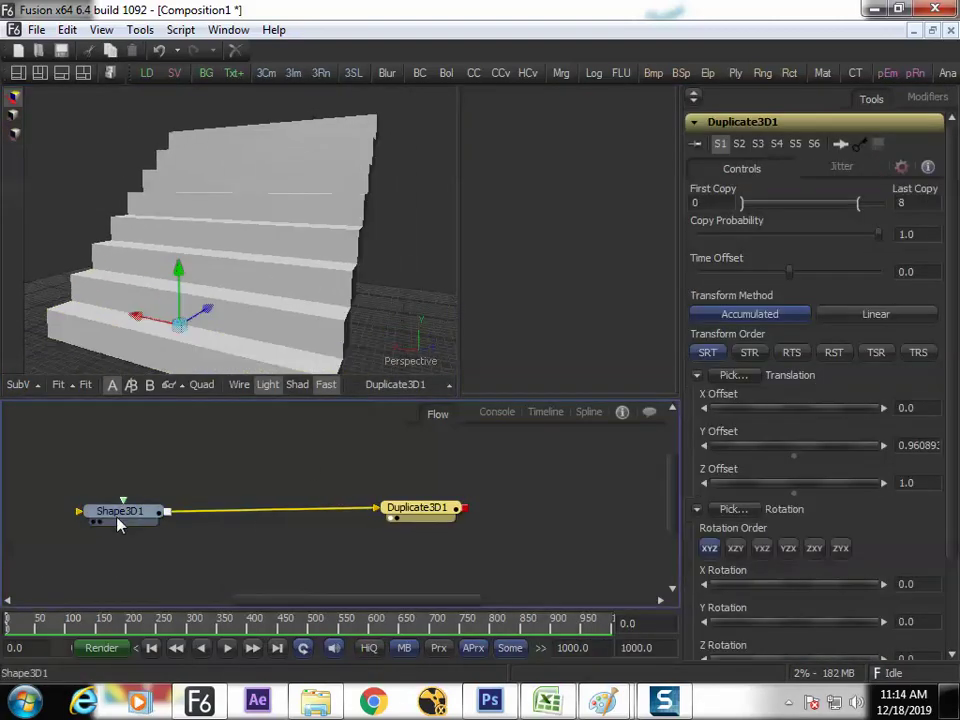
drag(118, 525, 112, 527)
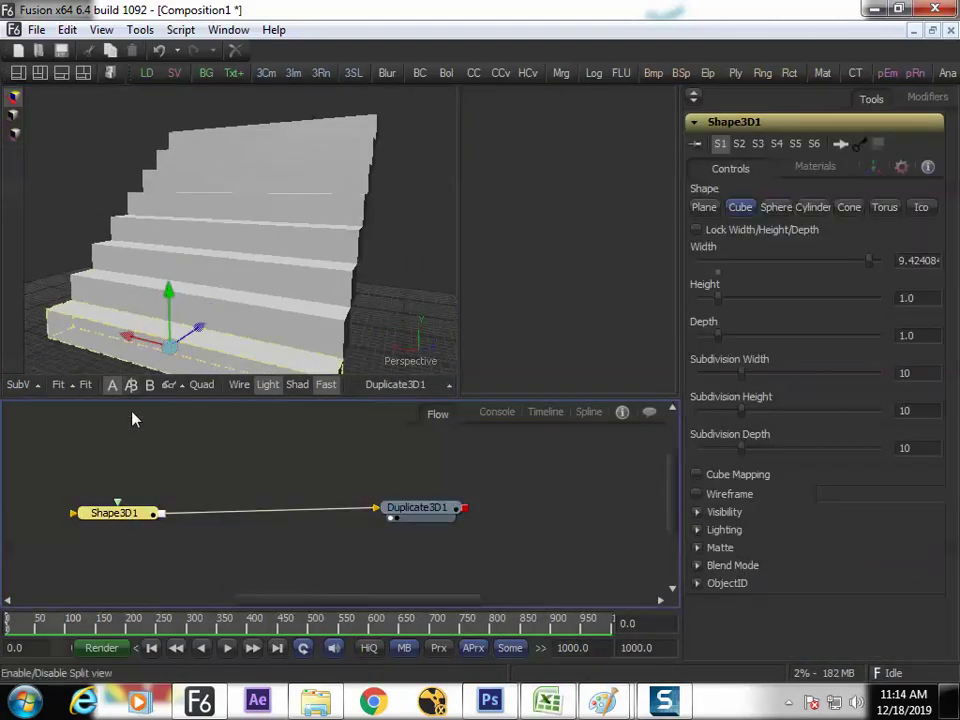
click(166, 490)
drag(139, 519, 150, 508)
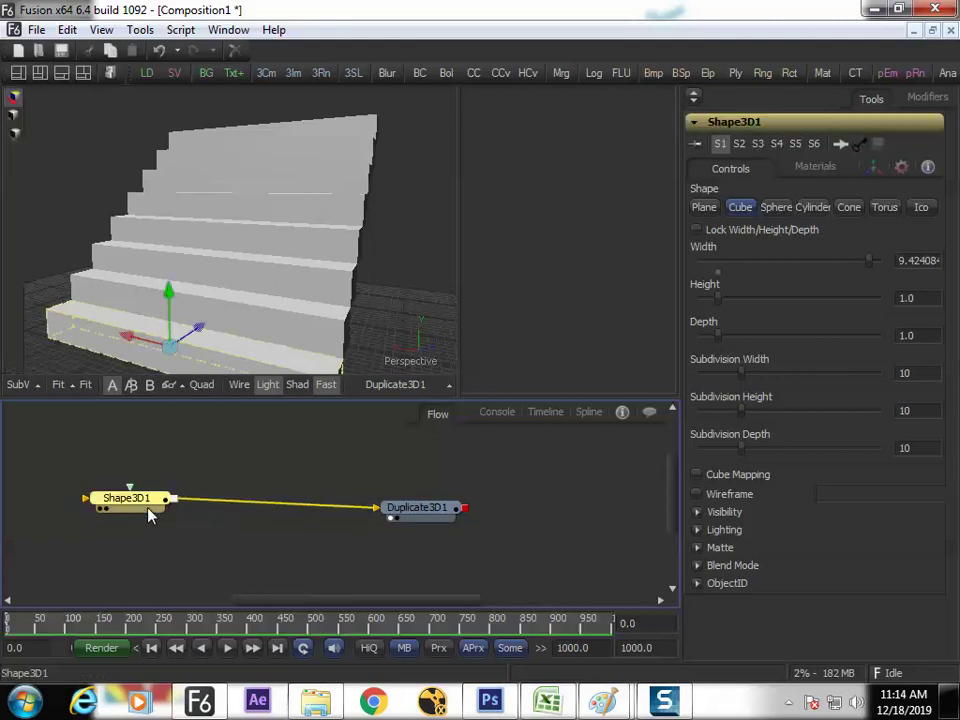
drag(396, 521, 455, 506)
drag(150, 506, 195, 506)
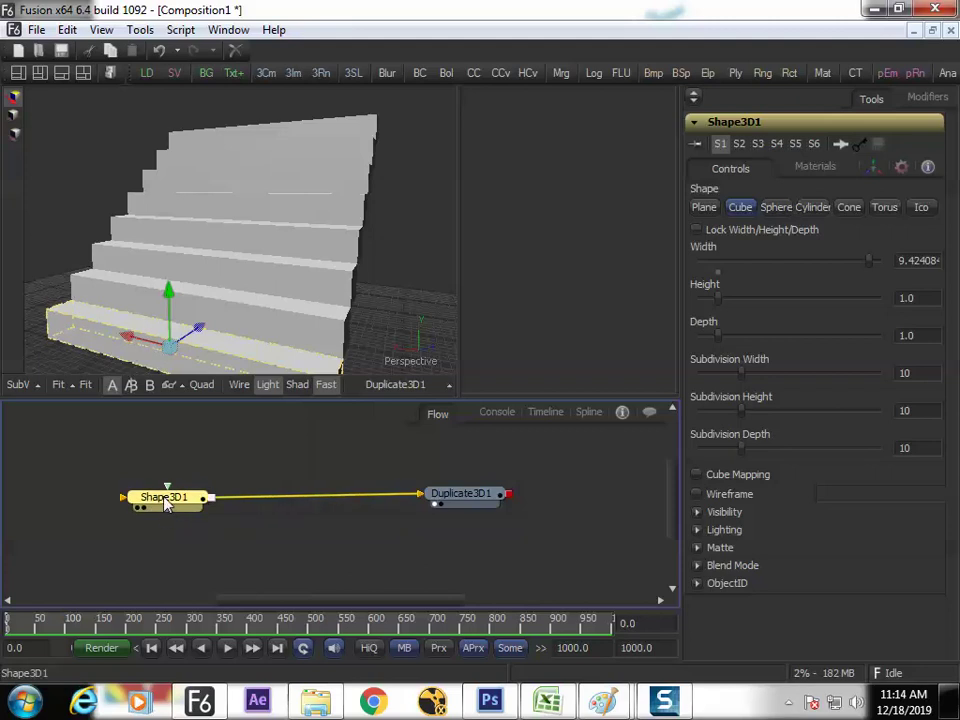
Add a second Shape 3D tool merged with Shape3D1 ahead of the duplication, move Shape3D1 above it, and select the new shape.
key(ctrl+space)
text(sha)
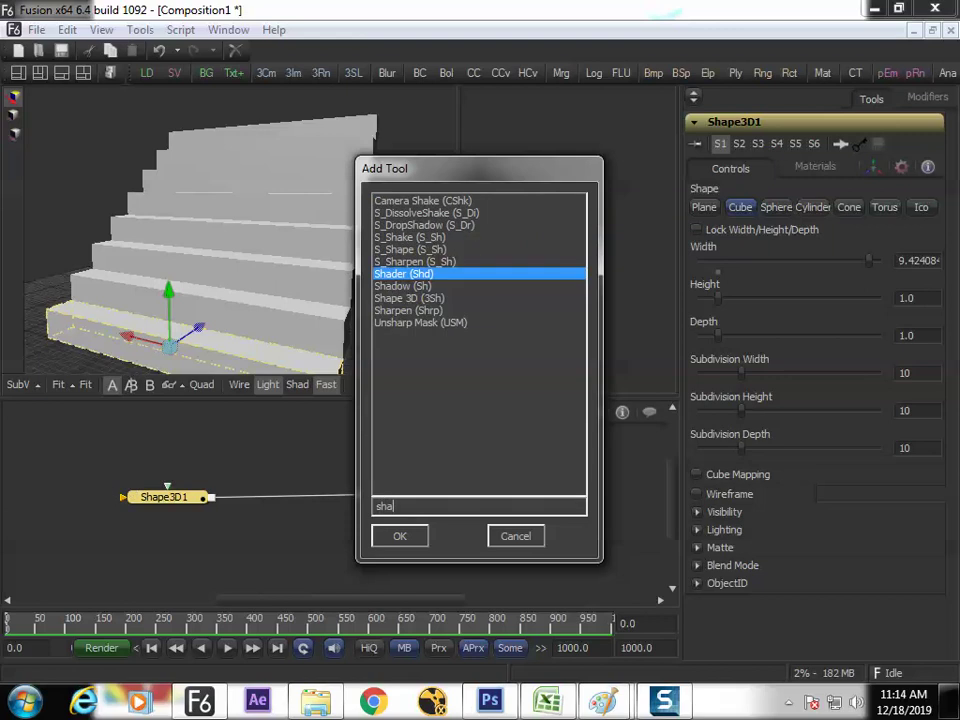
key(Down)
key(Down)
key(Return)
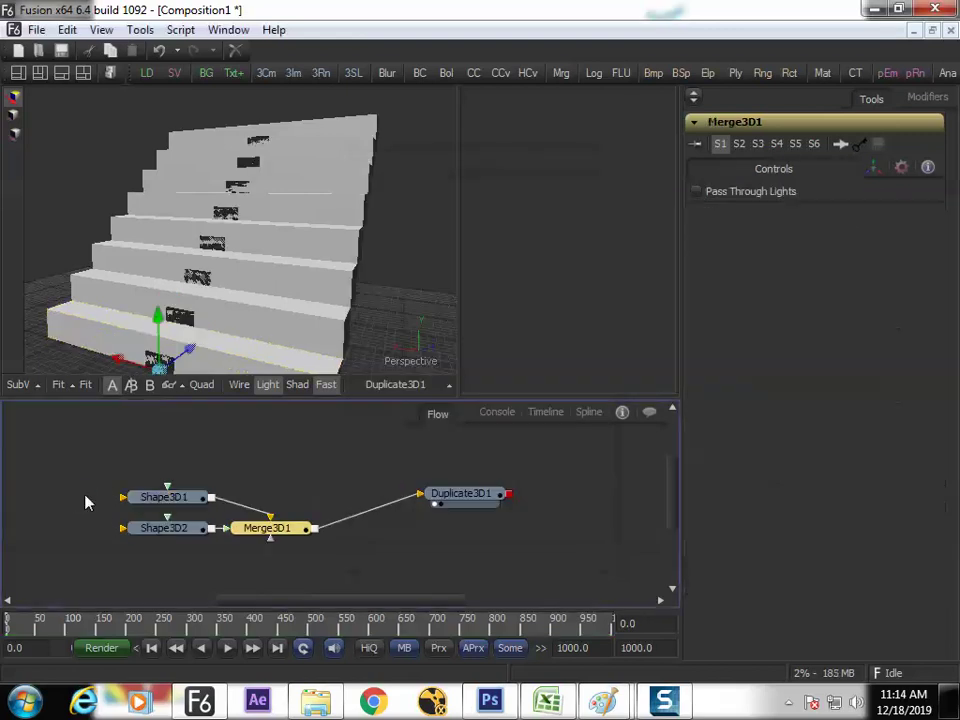
drag(190, 502, 238, 476)
click(182, 533)
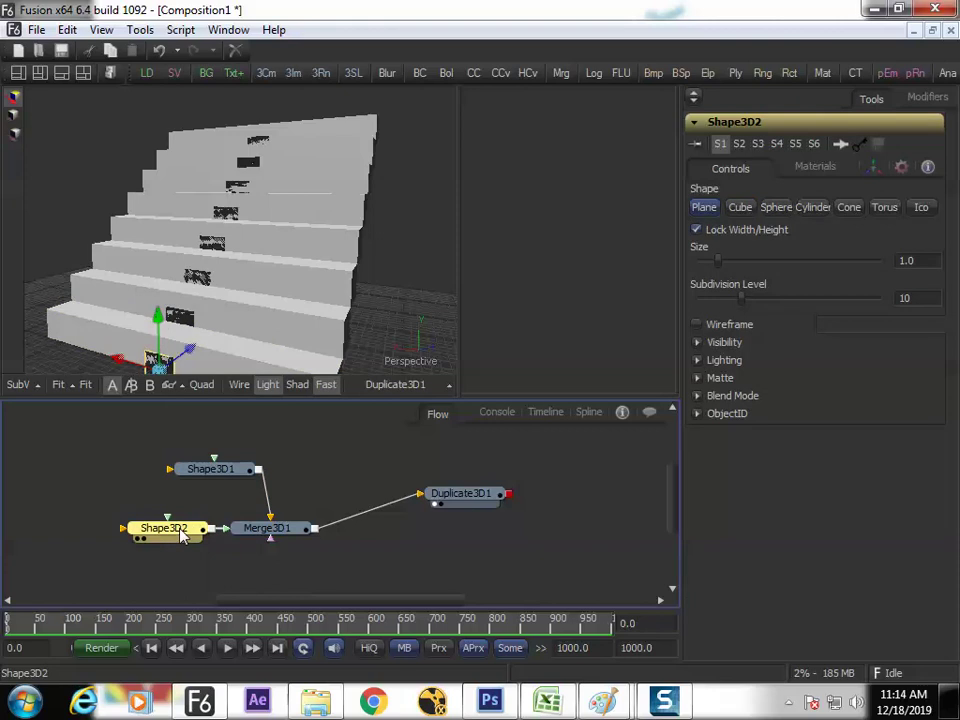
Rearrange the flow so Shape3D2 sits above Merge3D1 and Shape3D1 feeds the merge from the far side.
drag(182, 533, 343, 452)
drag(205, 469, 83, 520)
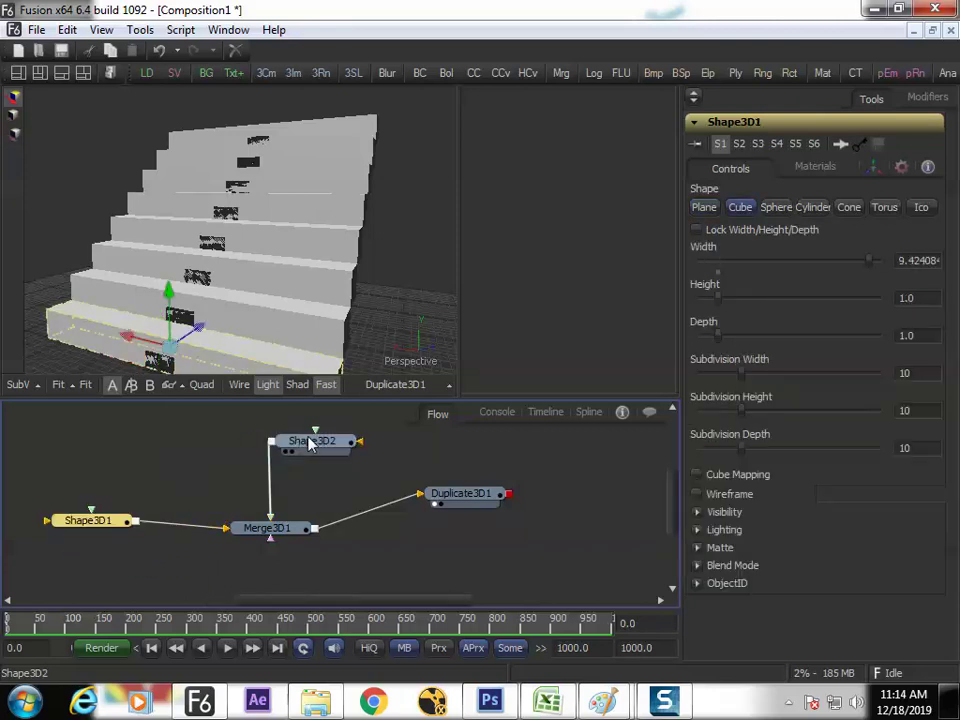
drag(310, 444, 270, 460)
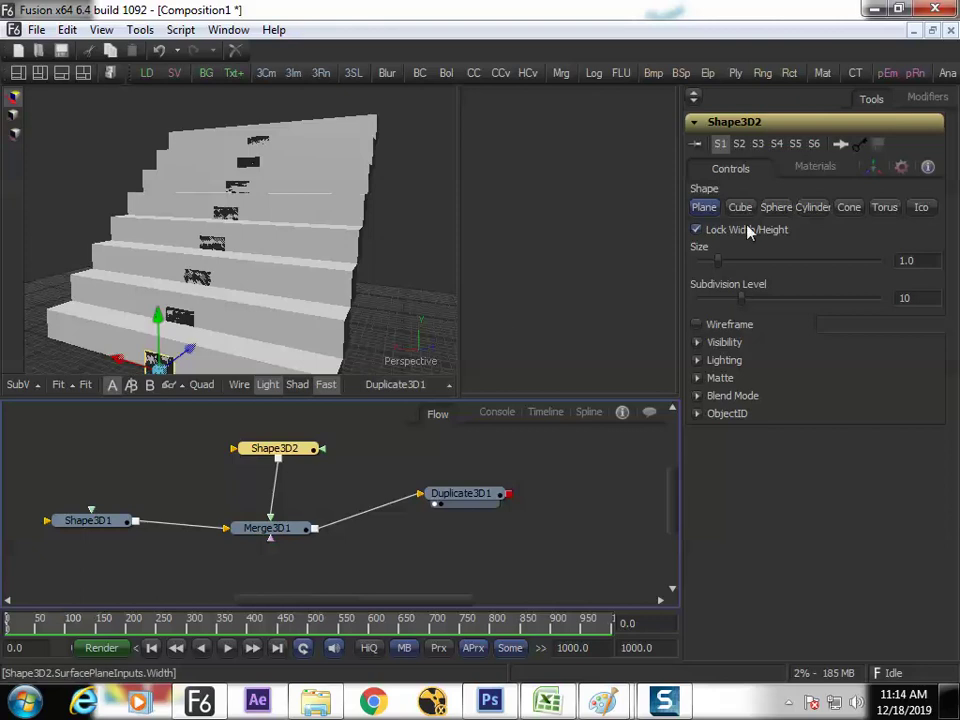
Offset Shape3D2 to about -4.09 in X and 1.23 in Y so it sits along one side of the stairs.
click(876, 168)
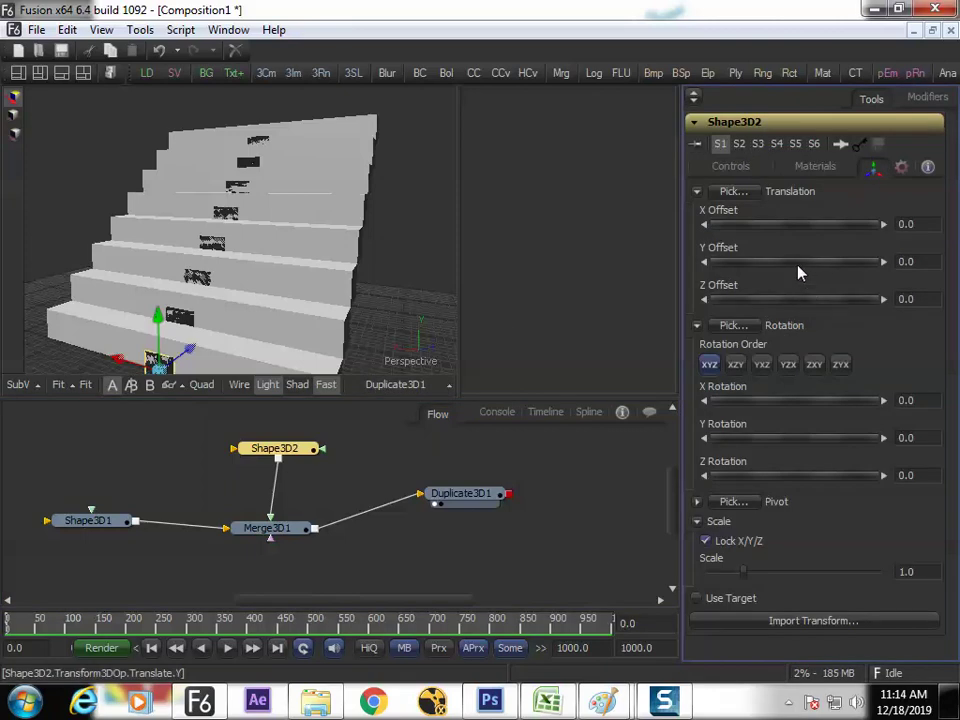
drag(799, 235, 627, 244)
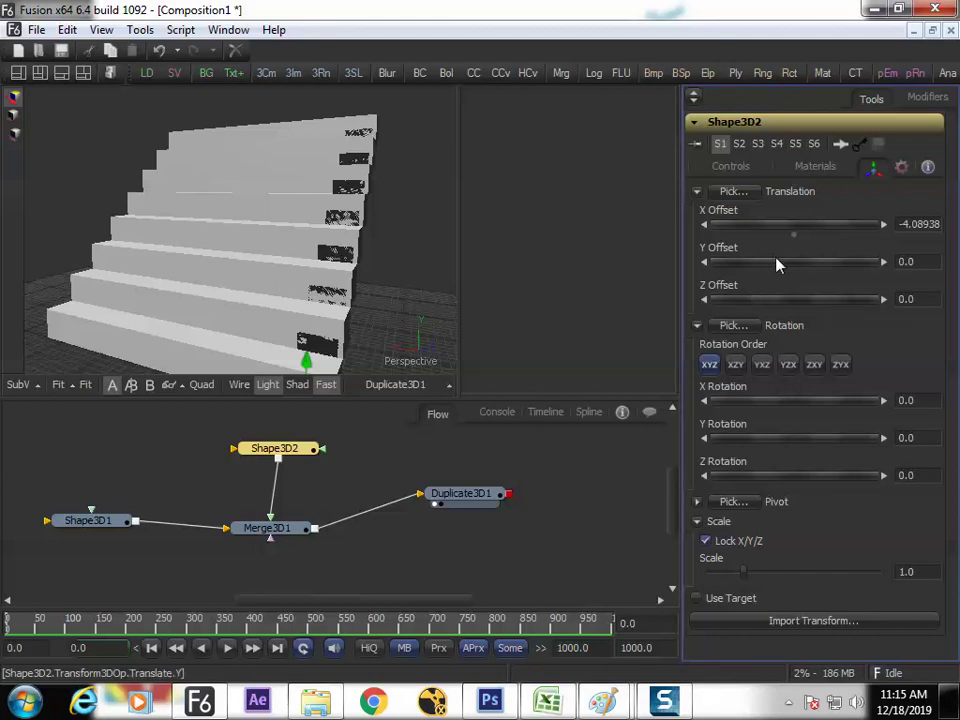
drag(788, 262, 840, 268)
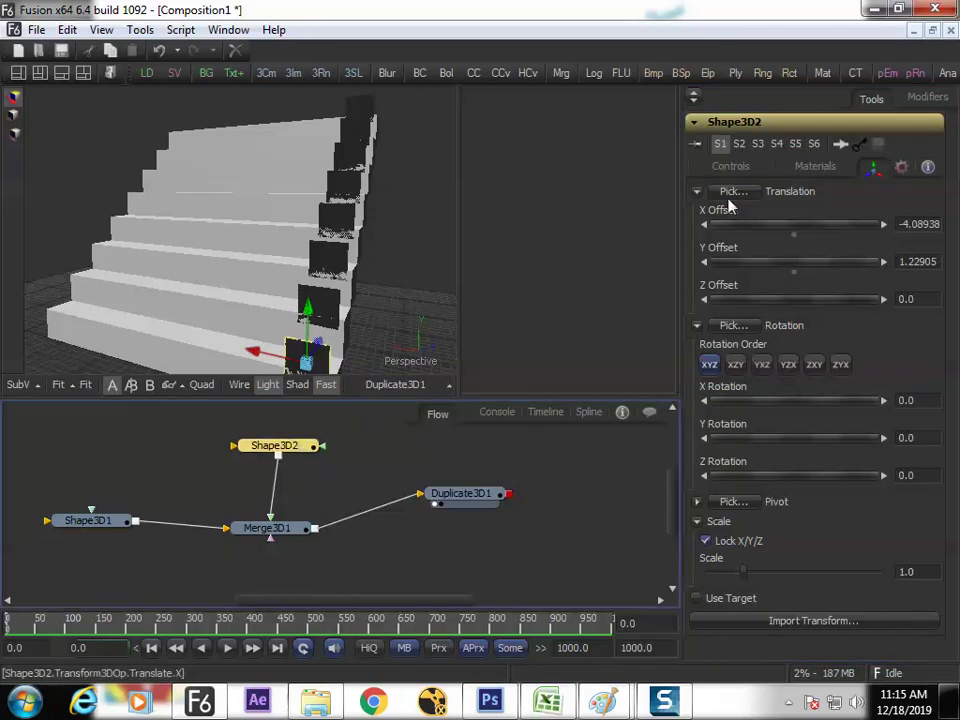
Try the Cube shape for Shape3D2 and view the result from the side of the staircase.
click(731, 168)
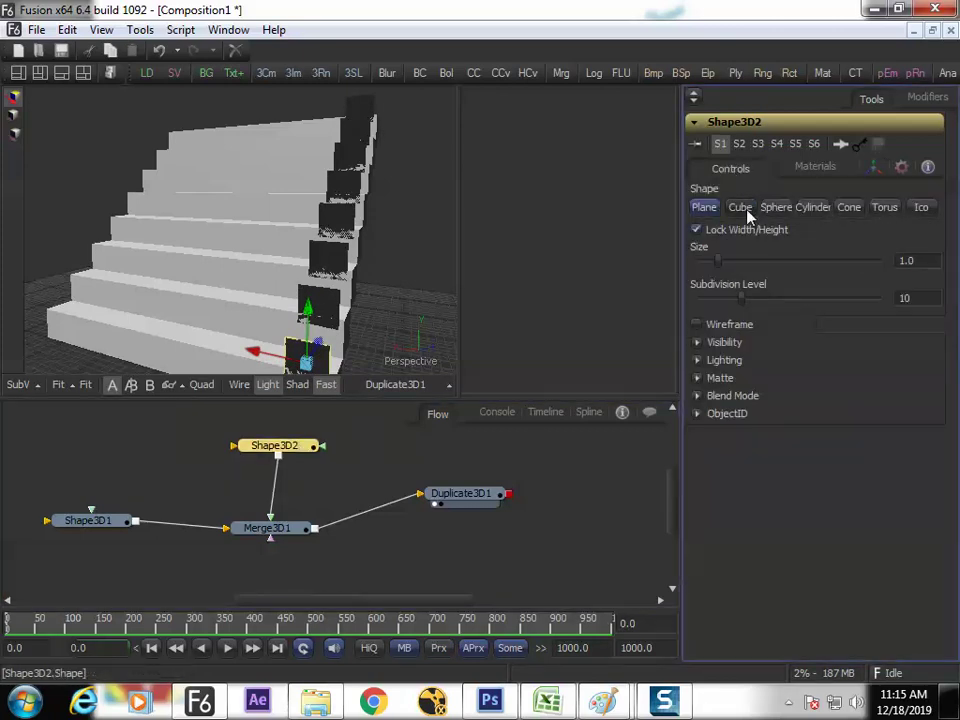
click(747, 212)
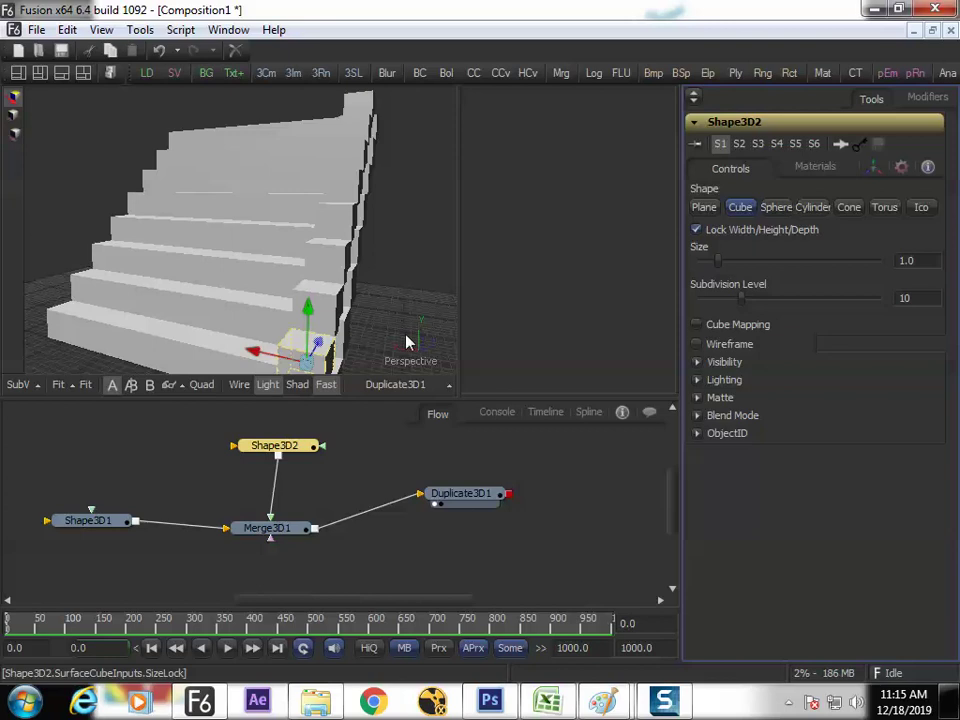
drag(408, 342, 266, 340)
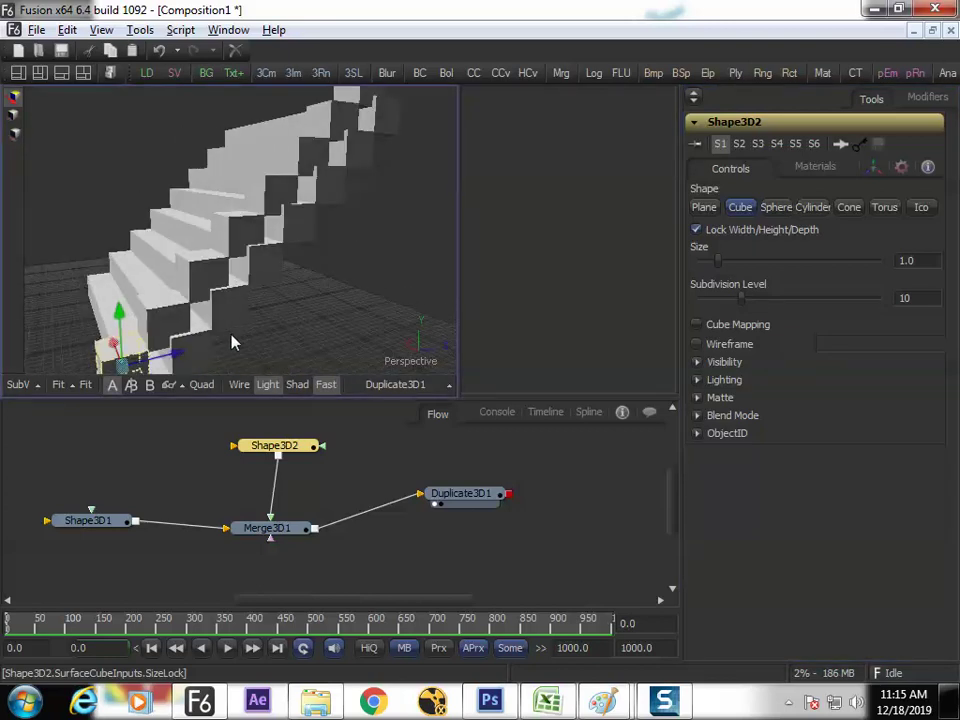
drag(231, 341, 205, 327)
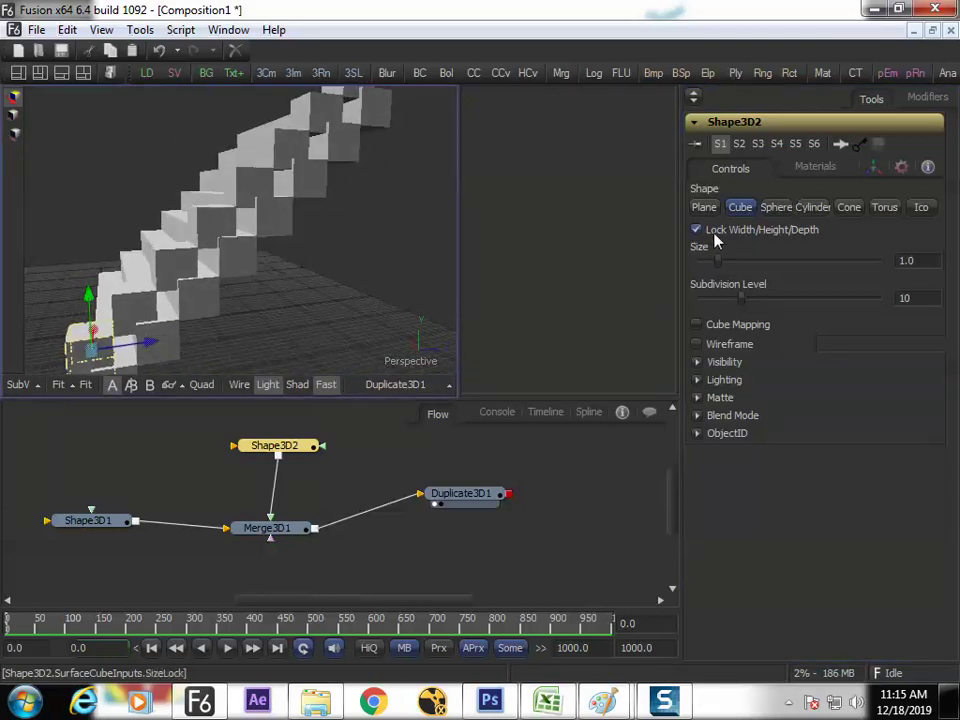
Make Shape3D2 a cylinder with a radius of about 0.26 and close it with bottom and top caps.
click(812, 207)
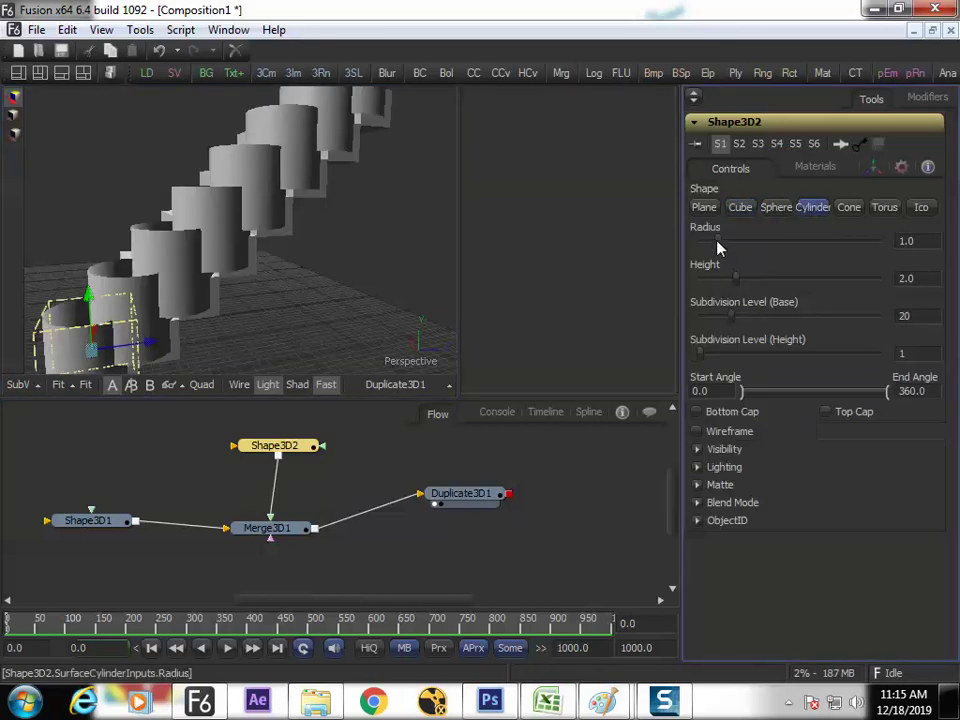
drag(717, 248, 704, 250)
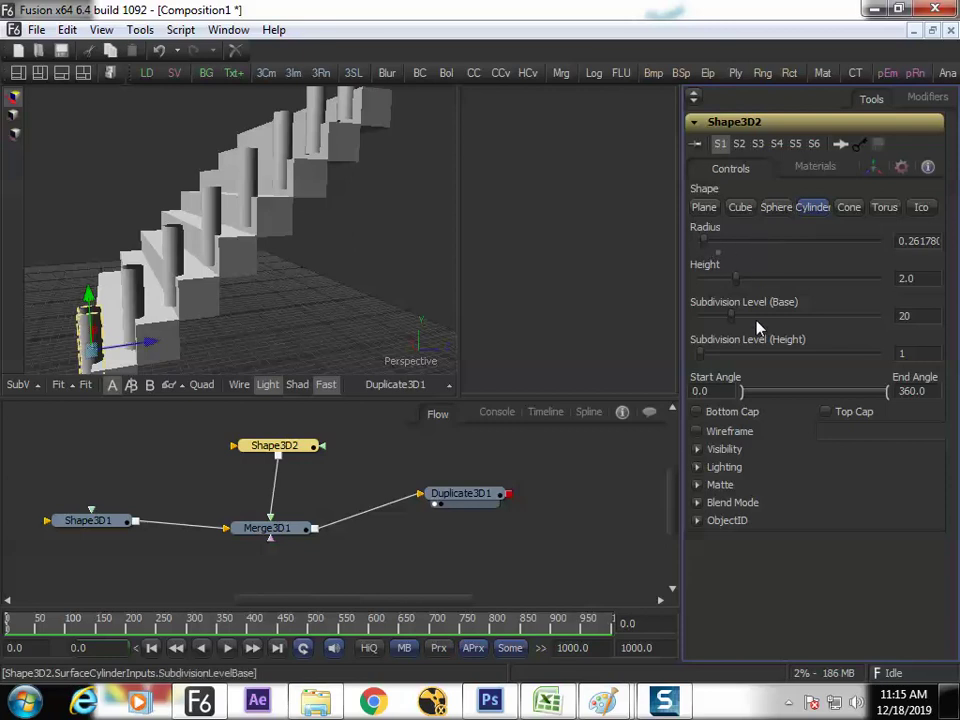
click(697, 411)
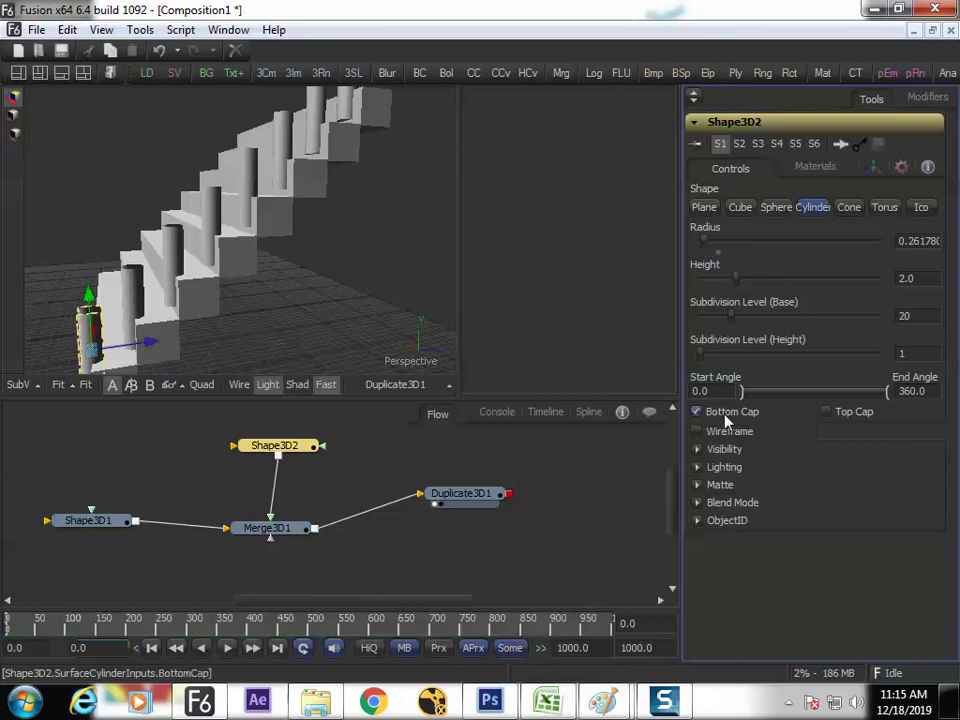
click(834, 414)
drag(212, 308, 243, 388)
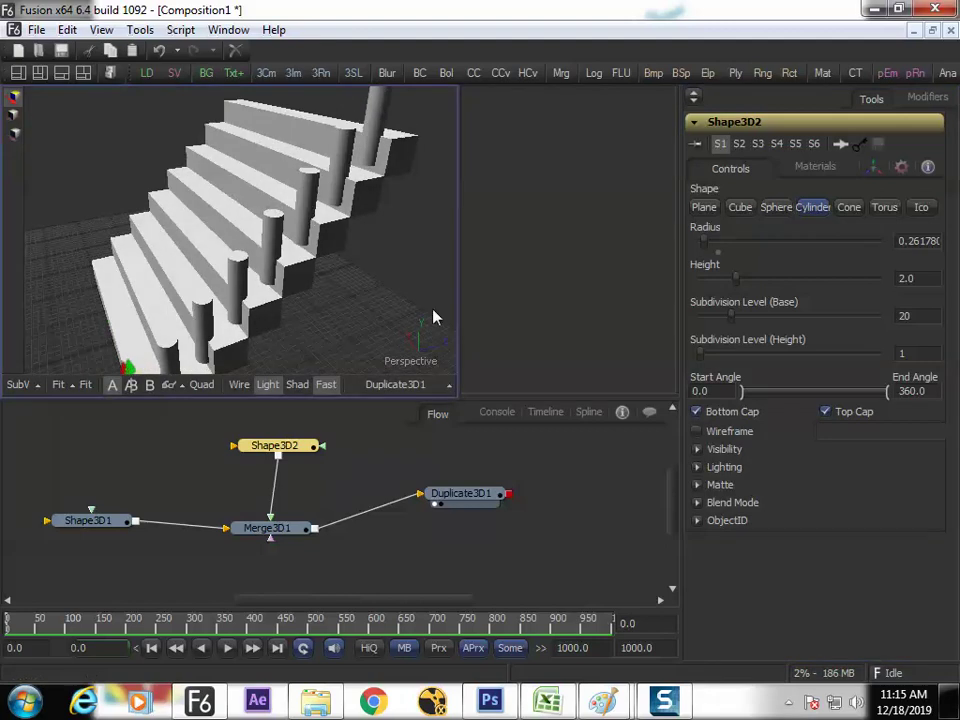
Toggle the cylinder's bottom and top caps off and on again to compare the open and closed ends.
click(825, 411)
click(697, 411)
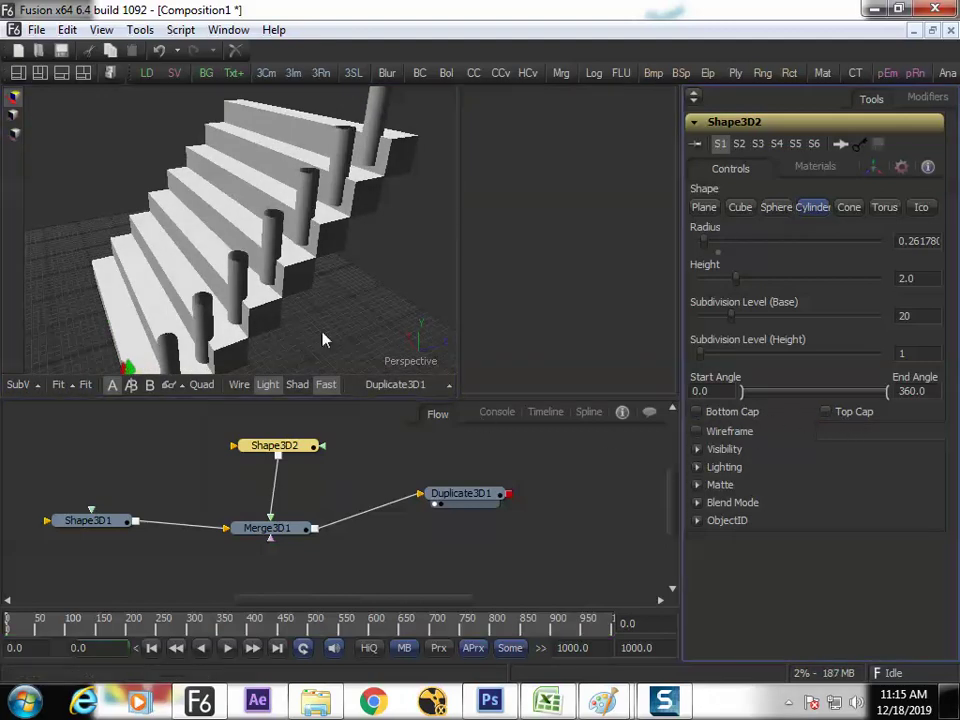
drag(322, 340, 360, 320)
click(755, 418)
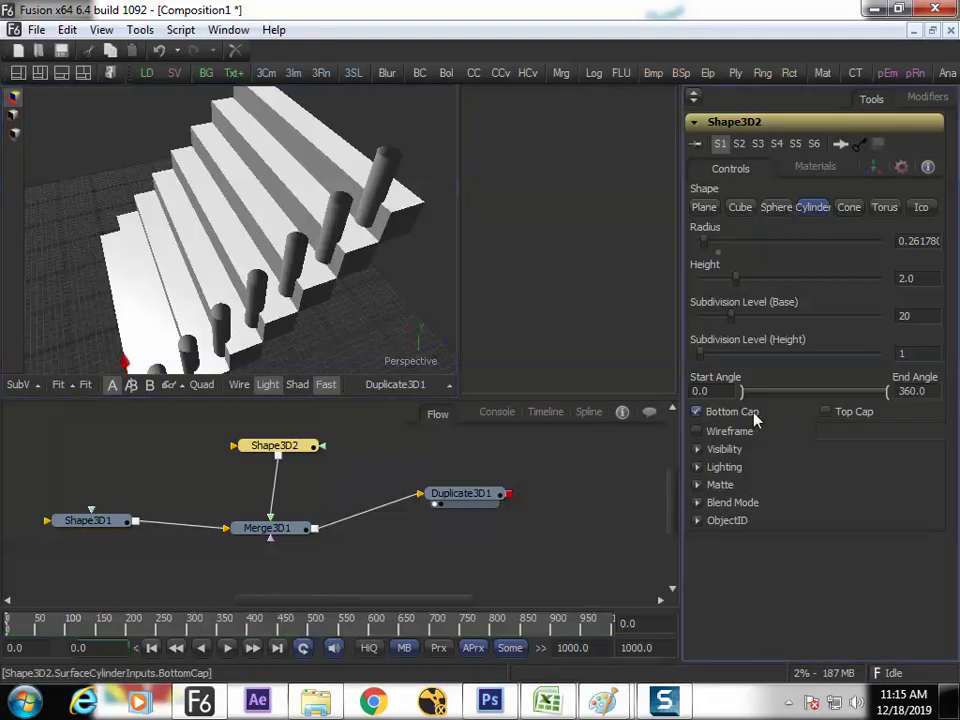
click(826, 412)
drag(429, 336, 203, 304)
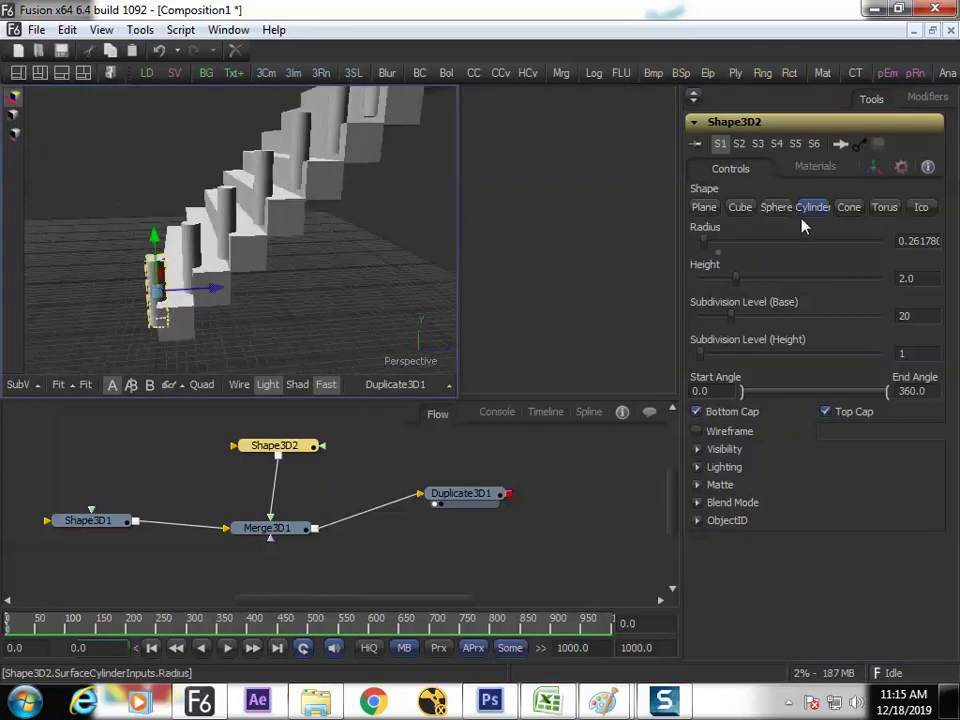
Raise the Shape3D2 post to offsets of about 2.46 in Y and 0.56 in Z, and increase its height to about 3.51.
click(874, 166)
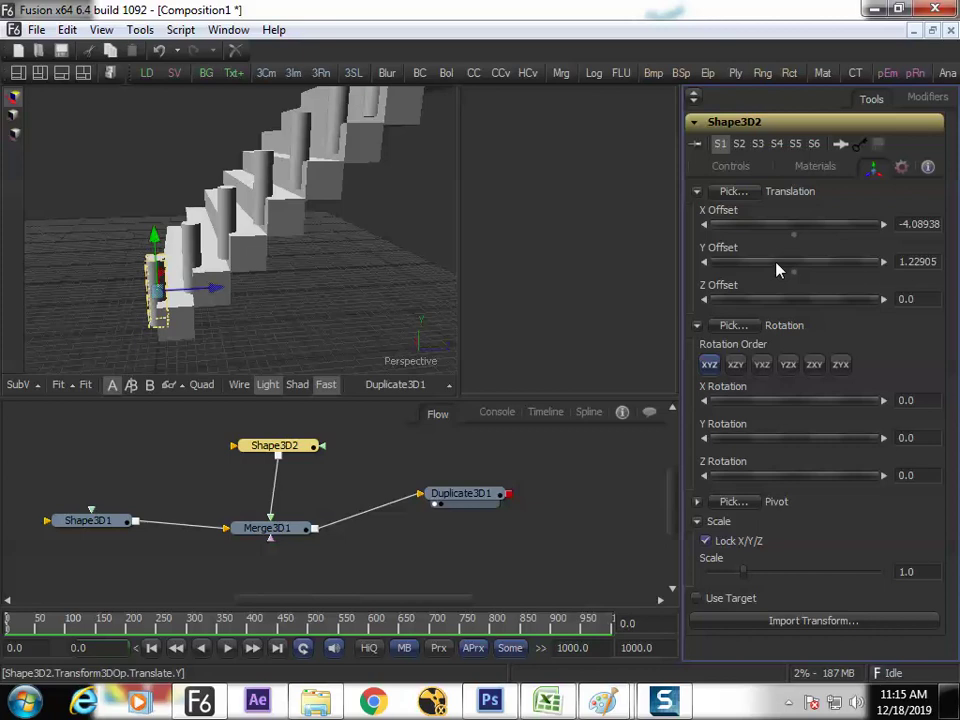
drag(787, 311, 864, 251)
click(722, 169)
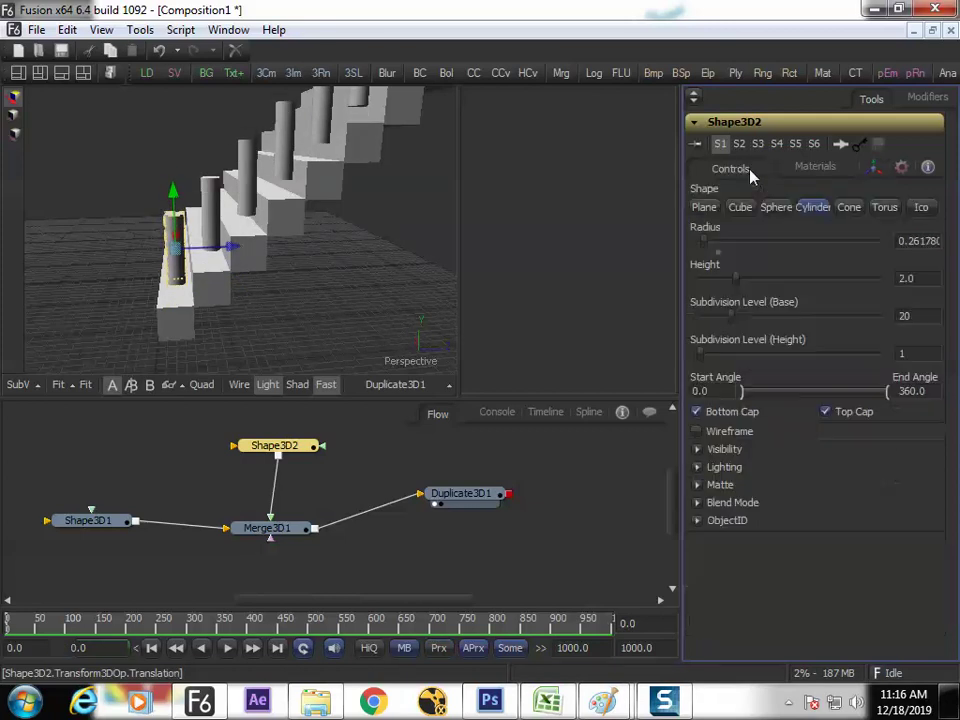
drag(739, 286, 767, 281)
drag(378, 259, 590, 243)
drag(265, 242, 345, 250)
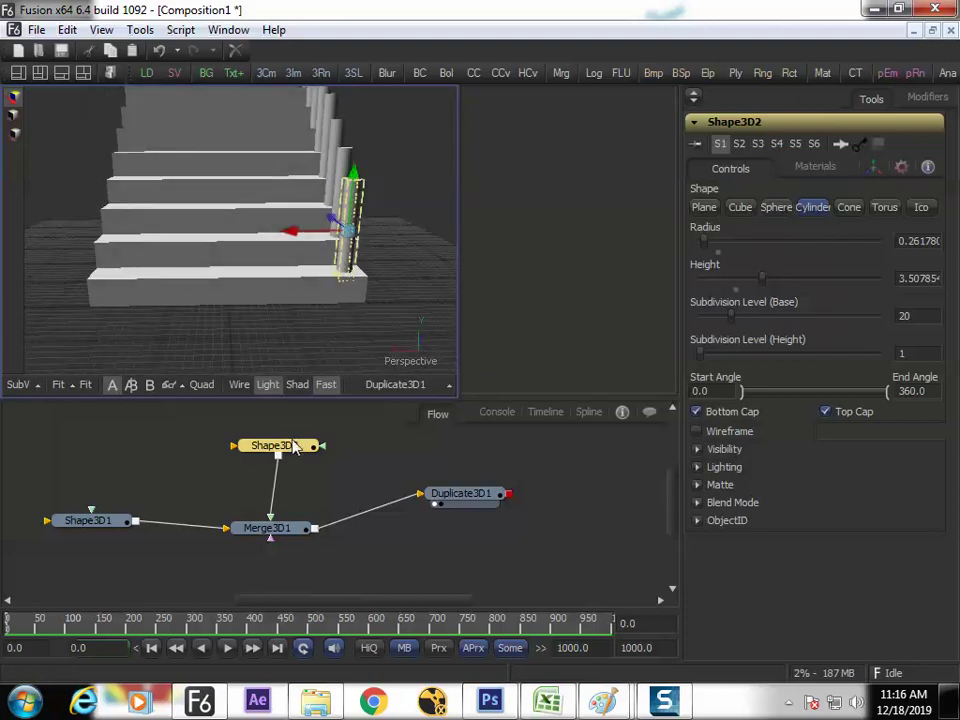
Duplicate the Shape3D2 cylinder node and connect the copy to Merge3D1.
drag(294, 455, 230, 451)
scroll(249, 510, up, 3)
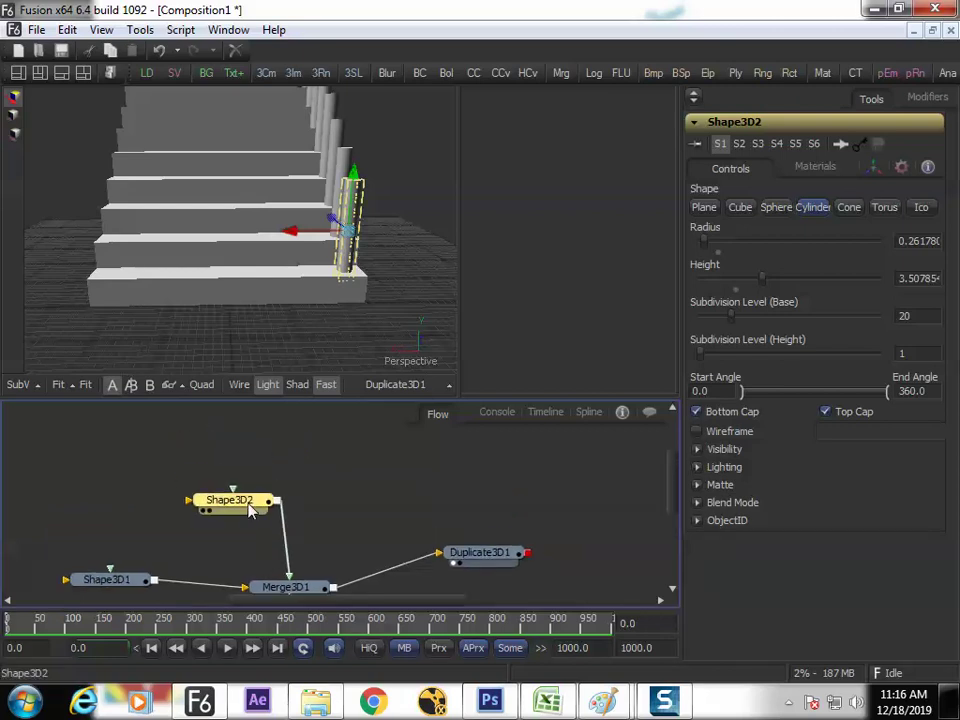
drag(251, 510, 231, 467)
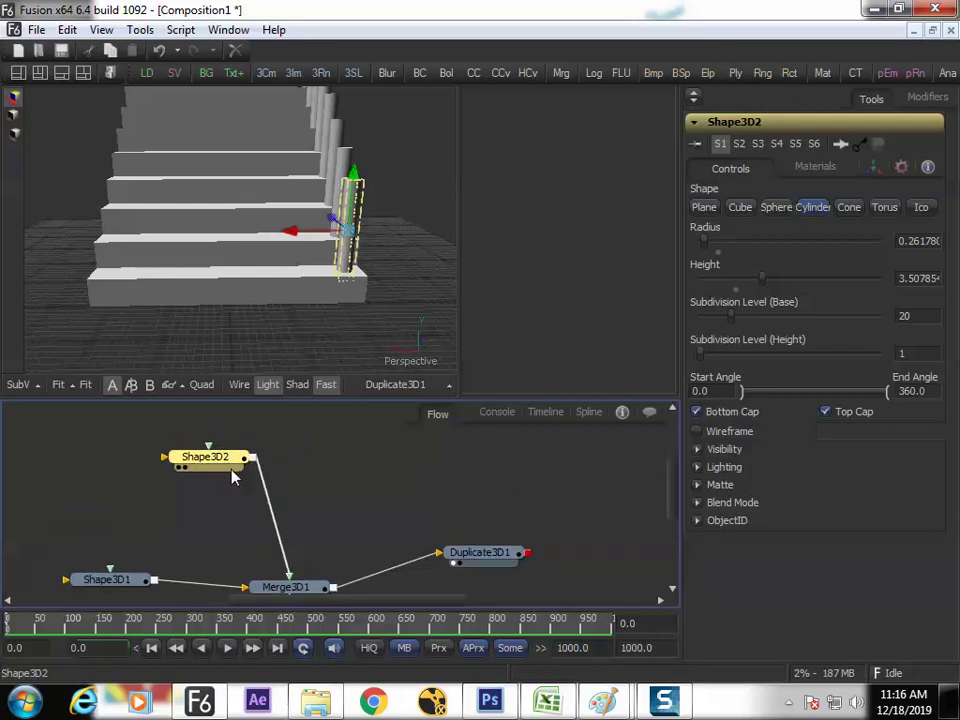
key(ctrl+c)
key(ctrl+v)
drag(313, 462, 310, 594)
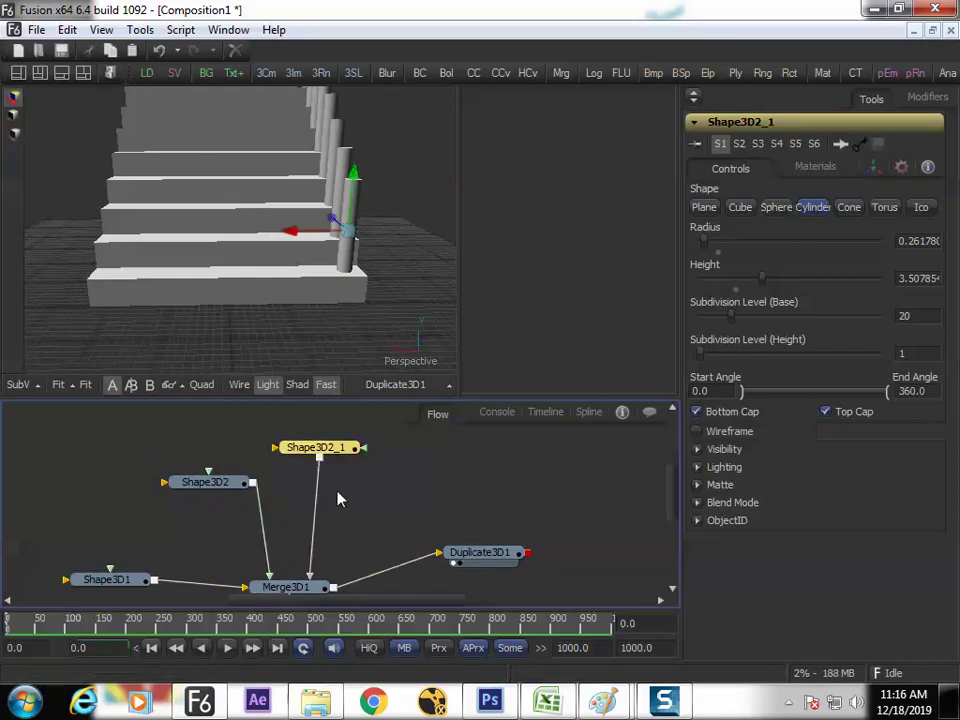
Set the copied cylinder's X offset to about 4.40 for the stairs' opposite side, and move Duplicate3D1 farther from the merge.
click(874, 168)
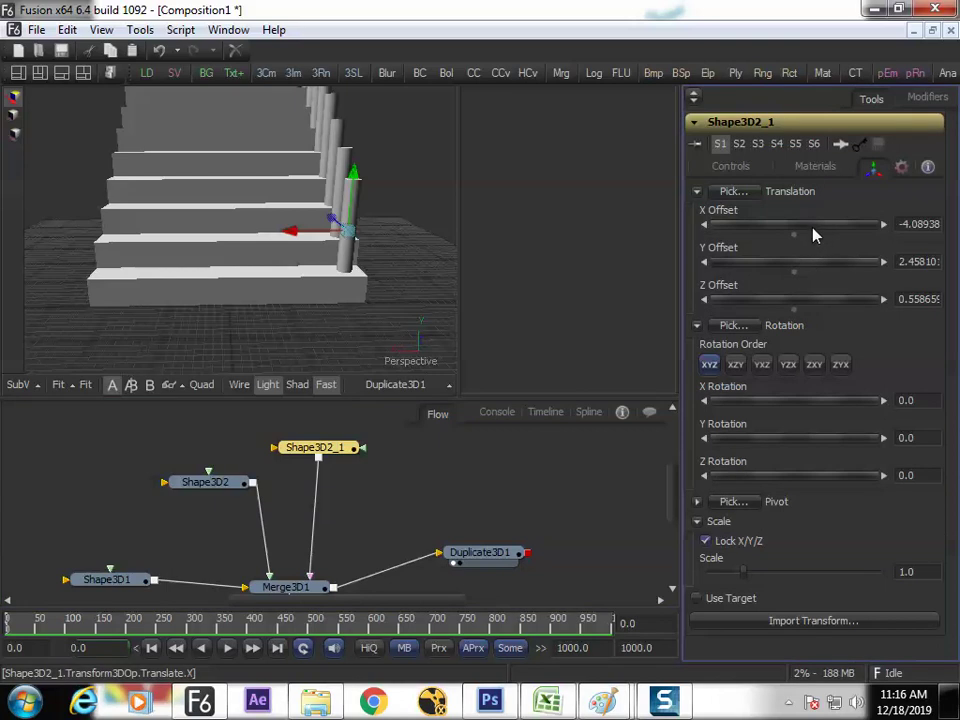
mouse_move(812, 234)
mouse_down()
mouse_move(834, 236)
mouse_move(755, 233)
mouse_move(776, 225)
mouse_move(860, 232)
mouse_move(770, 232)
mouse_move(813, 232)
mouse_up()
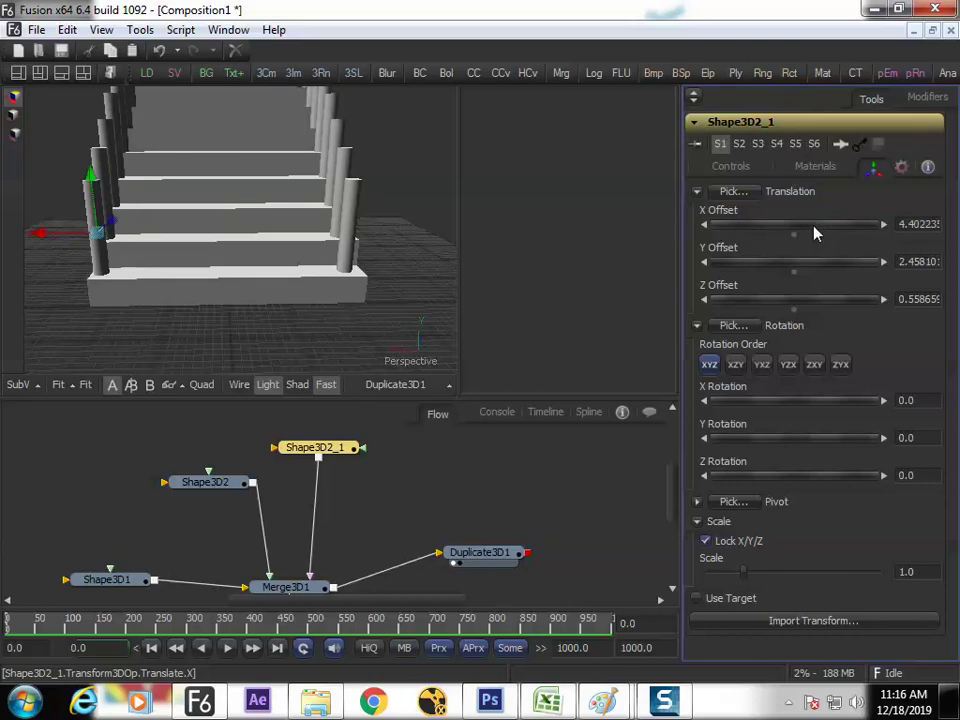
drag(531, 549, 571, 542)
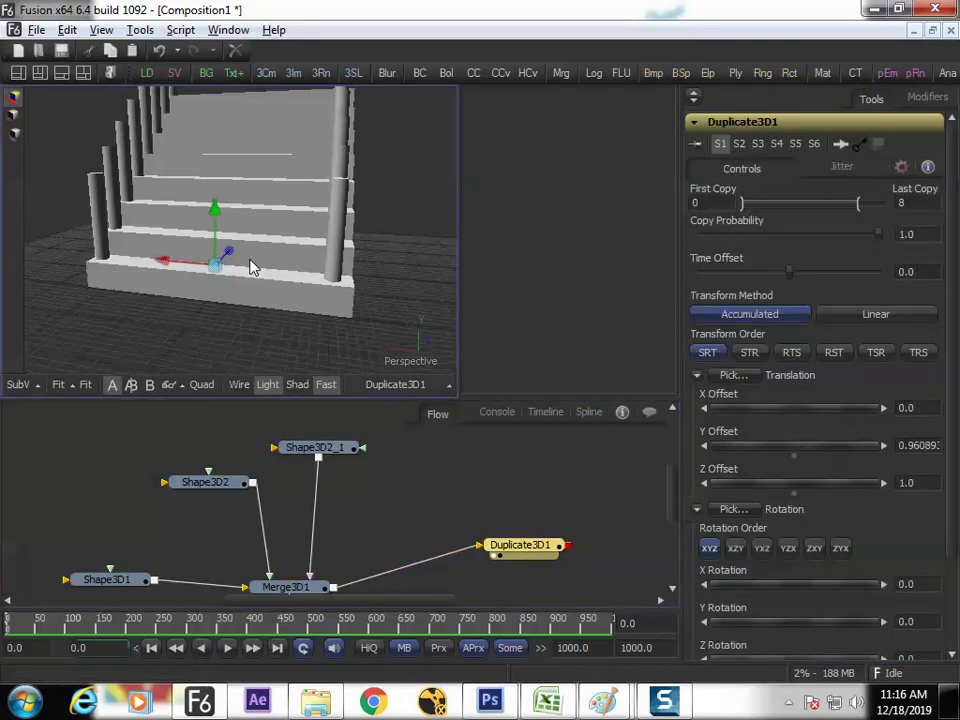
Examine the posts on both sides of the staircase from several angles, including in the enlarged 3D view.
mouse_move(252, 267)
mouse_down()
mouse_move(274, 279)
mouse_move(238, 278)
mouse_up()
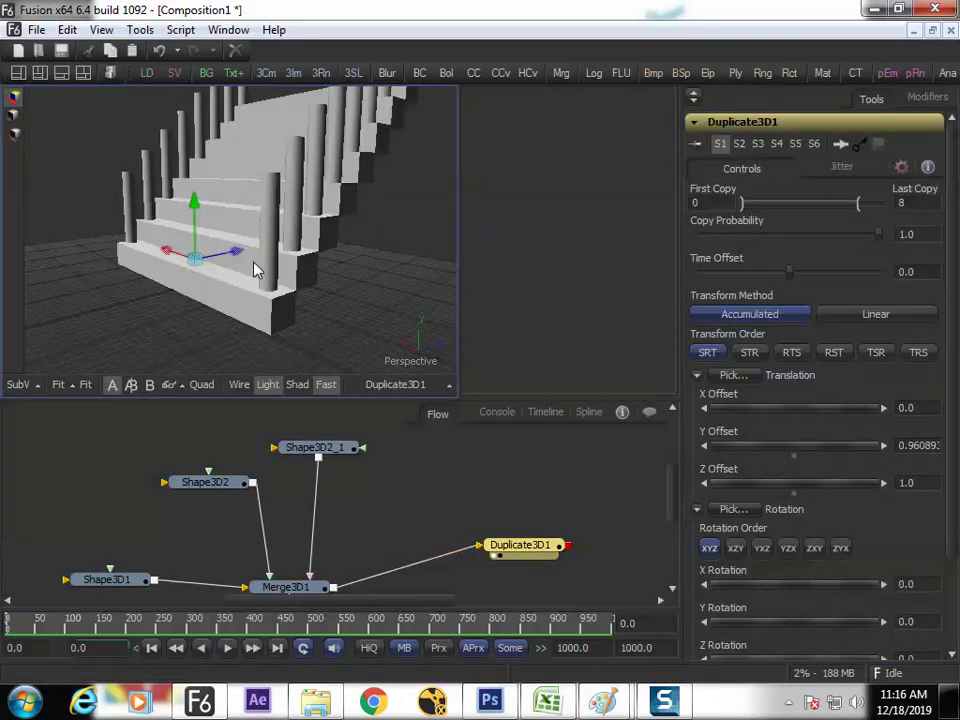
key(F4)
drag(580, 316, 293, 400)
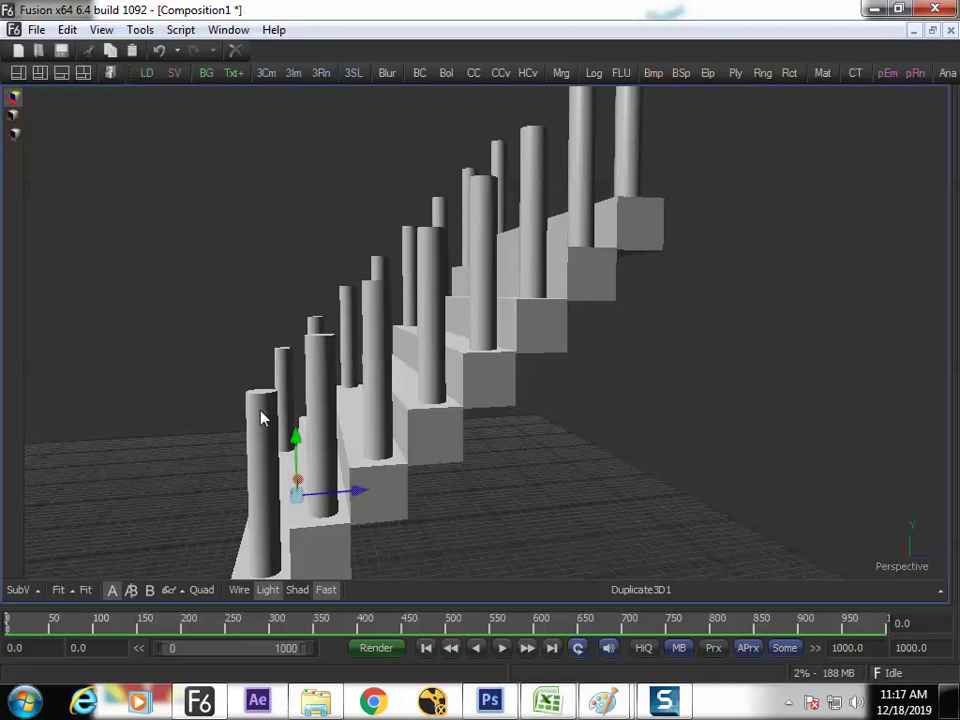
key(F4)
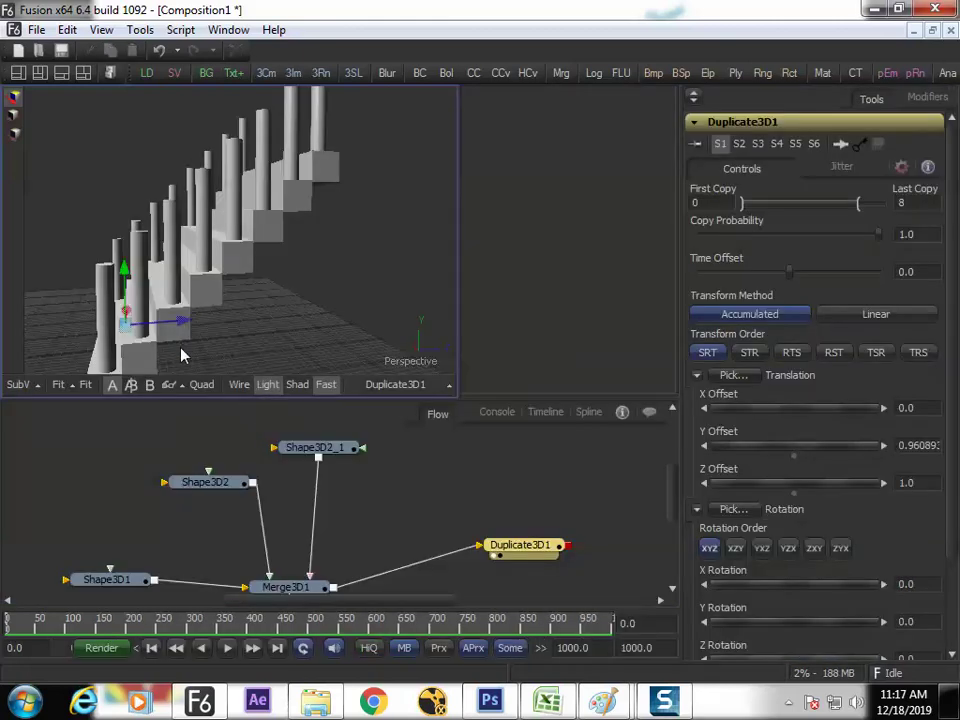
drag(187, 331, 300, 332)
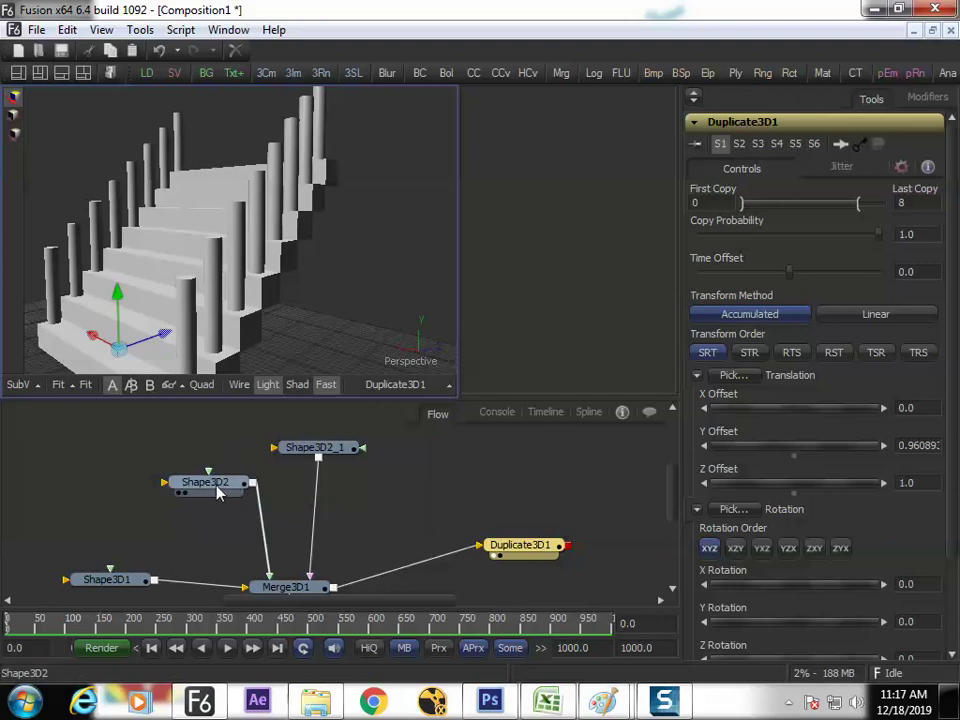
Make another copy of the Shape3D2 cylinder, merged with the original ahead of Merge3D1.
drag(213, 482, 166, 481)
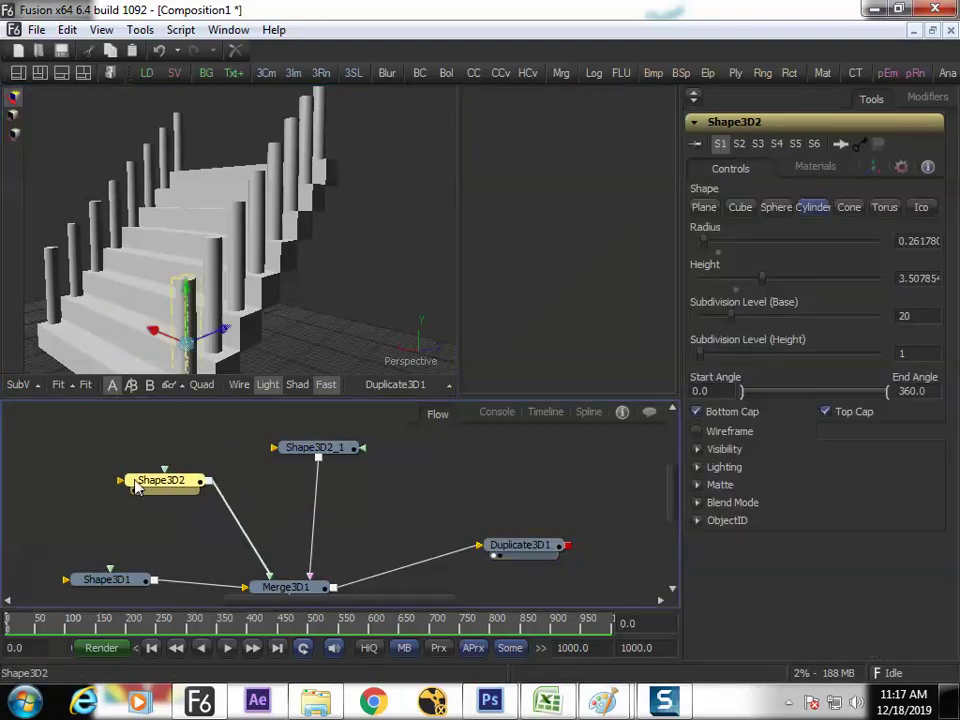
key(ctrl+c)
key(ctrl+v)
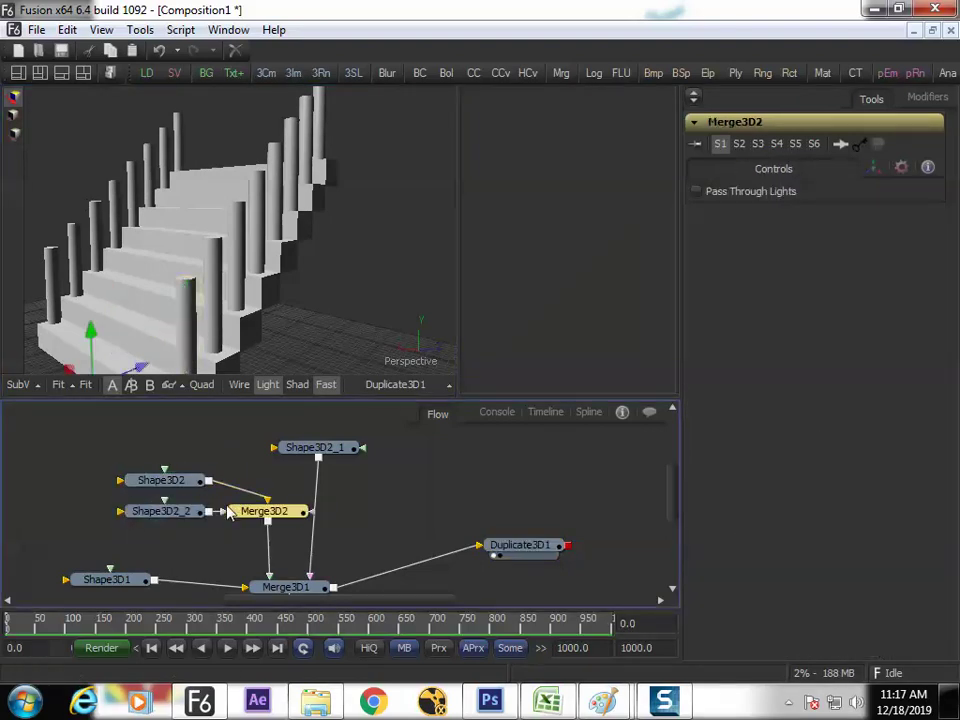
Spread out Shape3D2, Shape3D2_2 and Merge3D2 in the flow so their connections are easy to follow.
drag(179, 484, 169, 458)
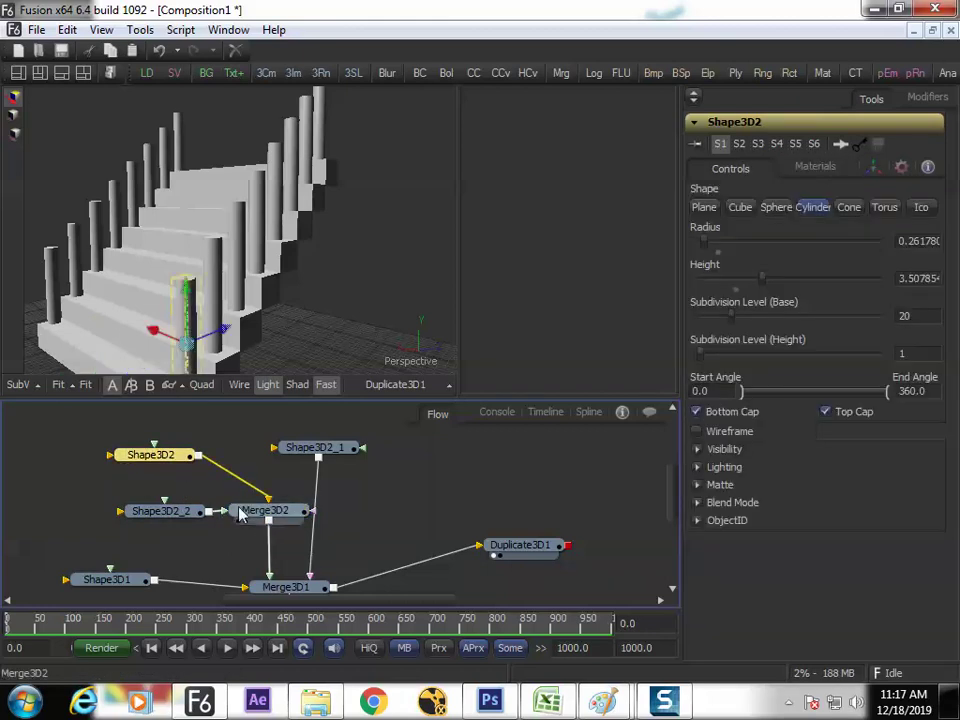
drag(246, 511, 217, 515)
drag(173, 510, 88, 520)
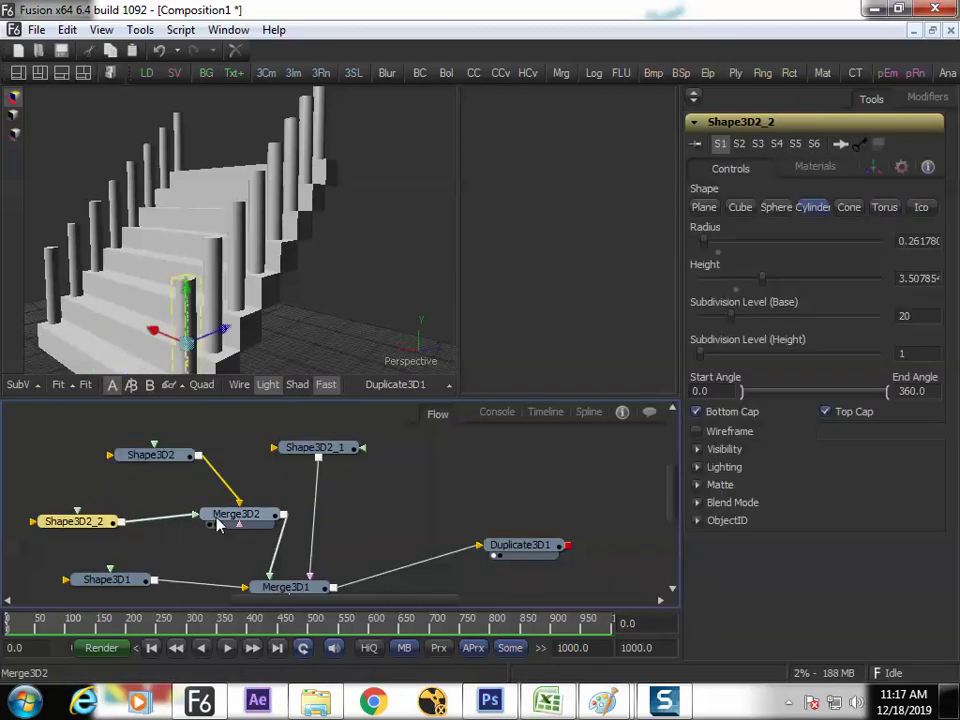
drag(214, 516, 173, 518)
drag(177, 458, 190, 447)
click(110, 521)
mouse_move(110, 521)
mouse_down()
mouse_move(125, 513)
mouse_move(101, 519)
mouse_move(107, 514)
mouse_up()
Turn Shape3D2 into a sphere with a radius of about 0.47.
drag(188, 456, 215, 452)
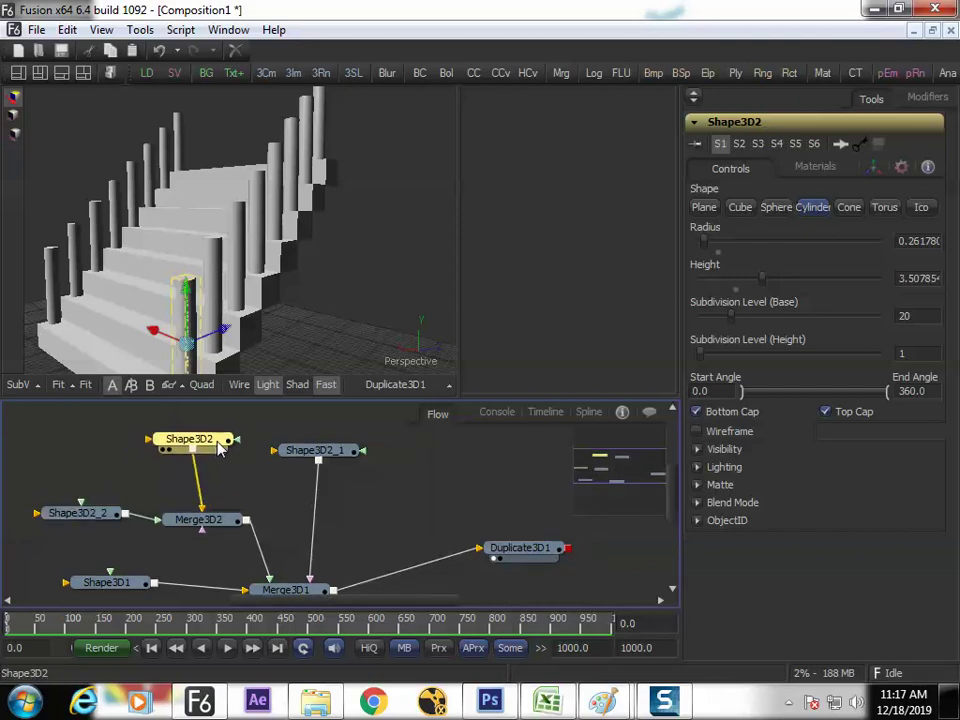
click(776, 207)
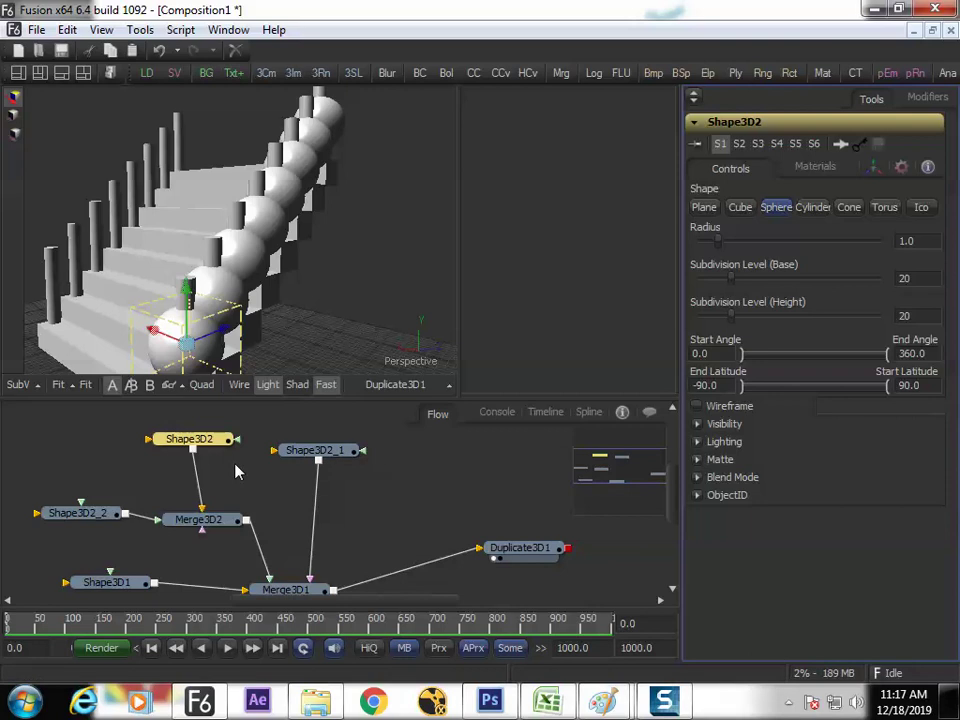
drag(212, 444, 216, 443)
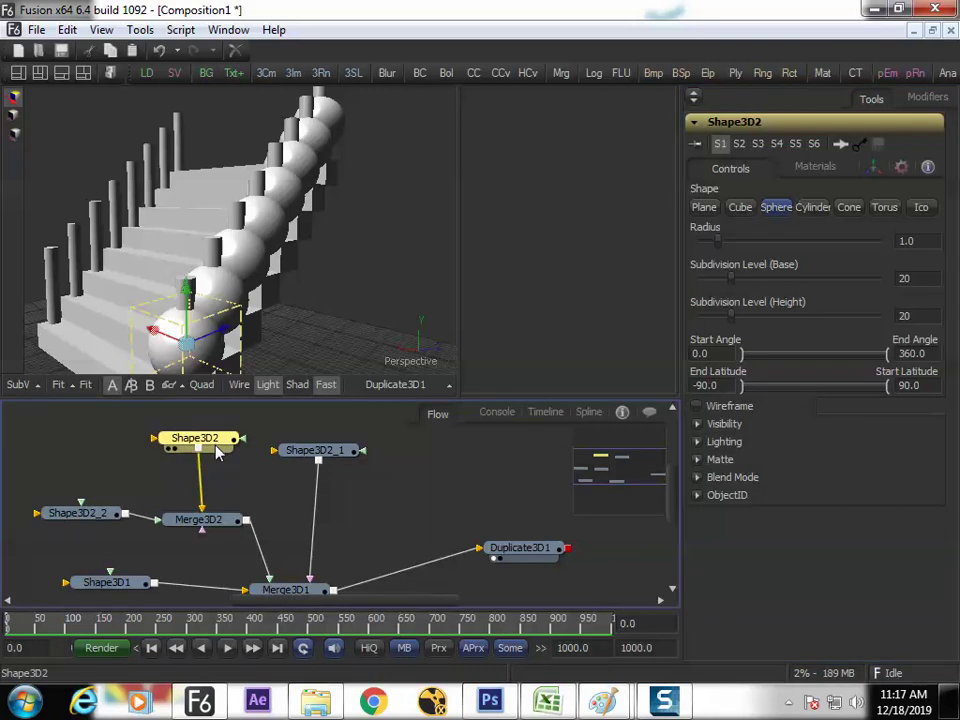
drag(724, 242, 713, 249)
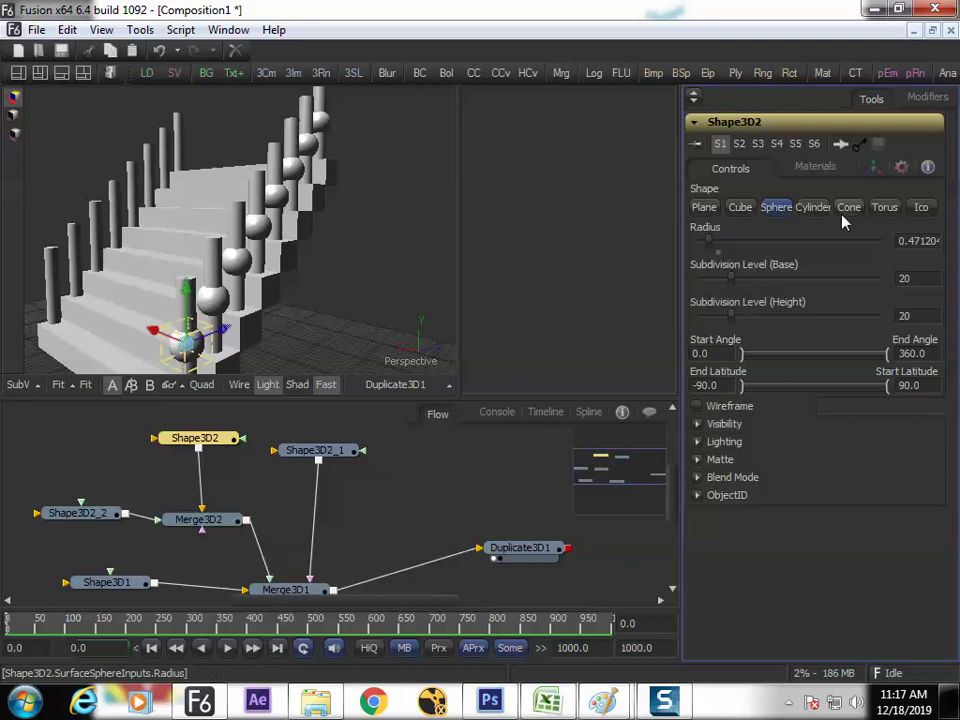
Raise the Shape3D2 sphere onto the post's top with a Y offset of about 4.11.
click(876, 171)
drag(789, 270, 850, 268)
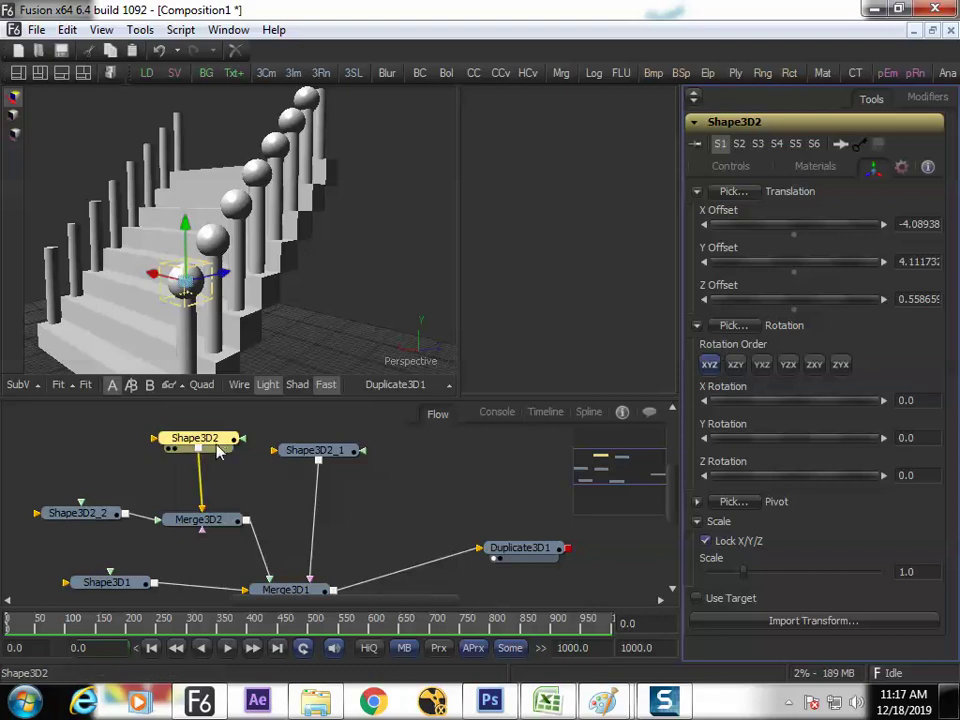
drag(218, 452, 210, 451)
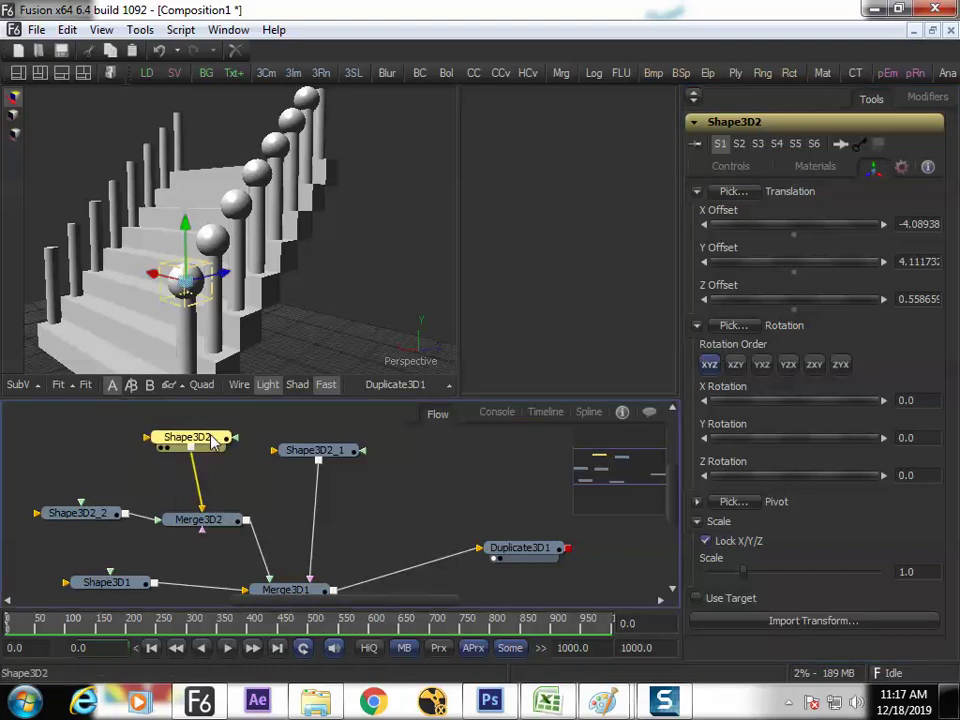
drag(343, 456, 343, 453)
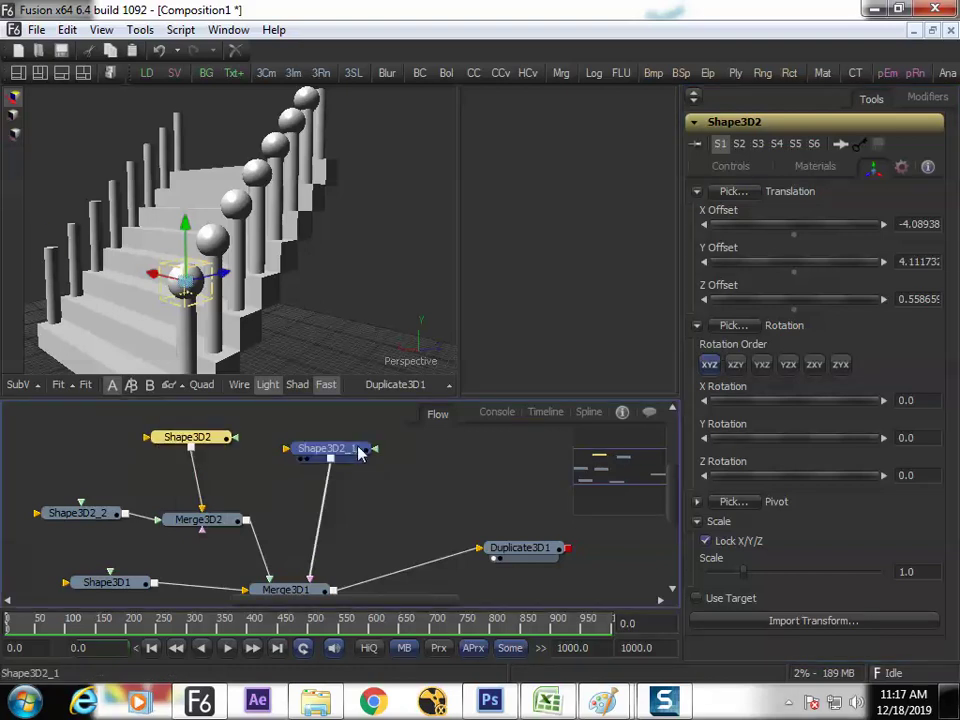
key(ctrl+v)
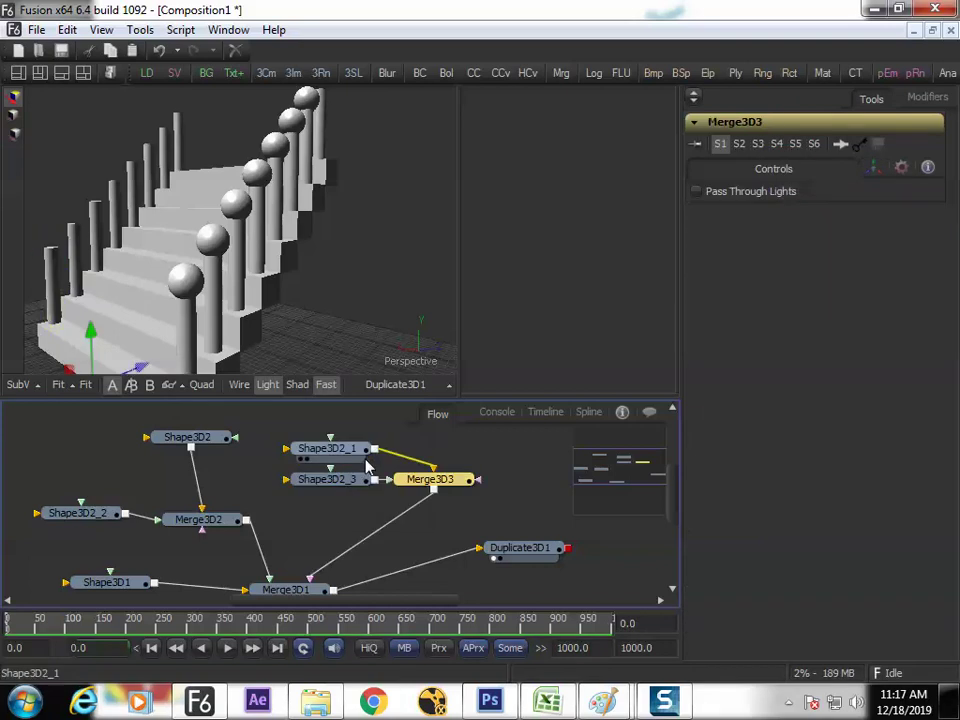
key(ctrl+z)
click(328, 450)
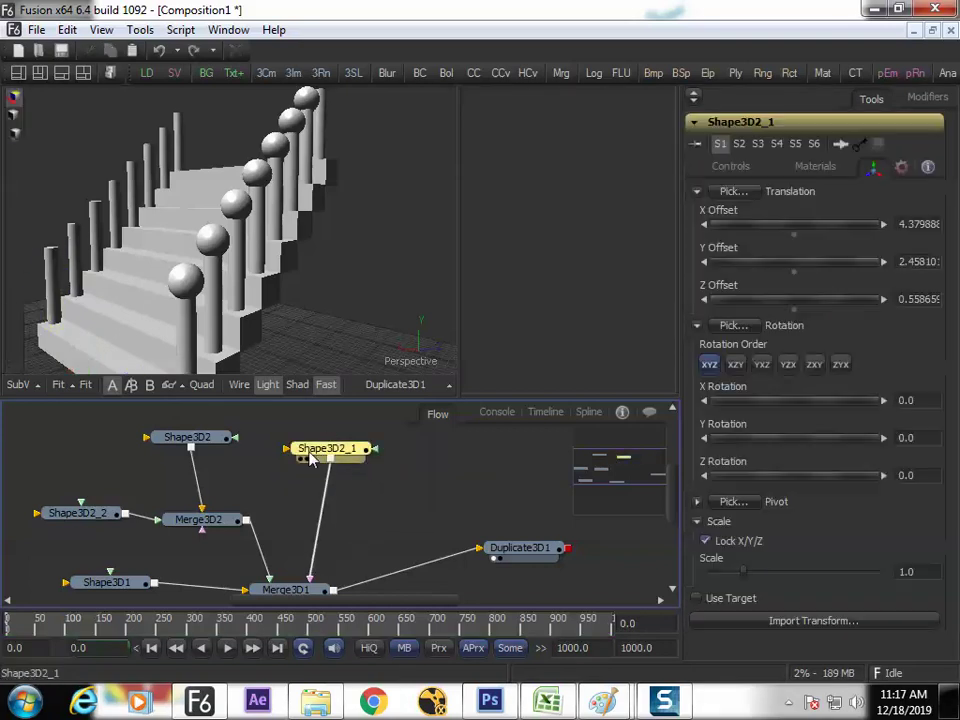
Make a copy of the Shape3D2 sphere merged with the Shape3D2_1 cylinder, and move Shape3D2_1 above the new merge.
click(195, 445)
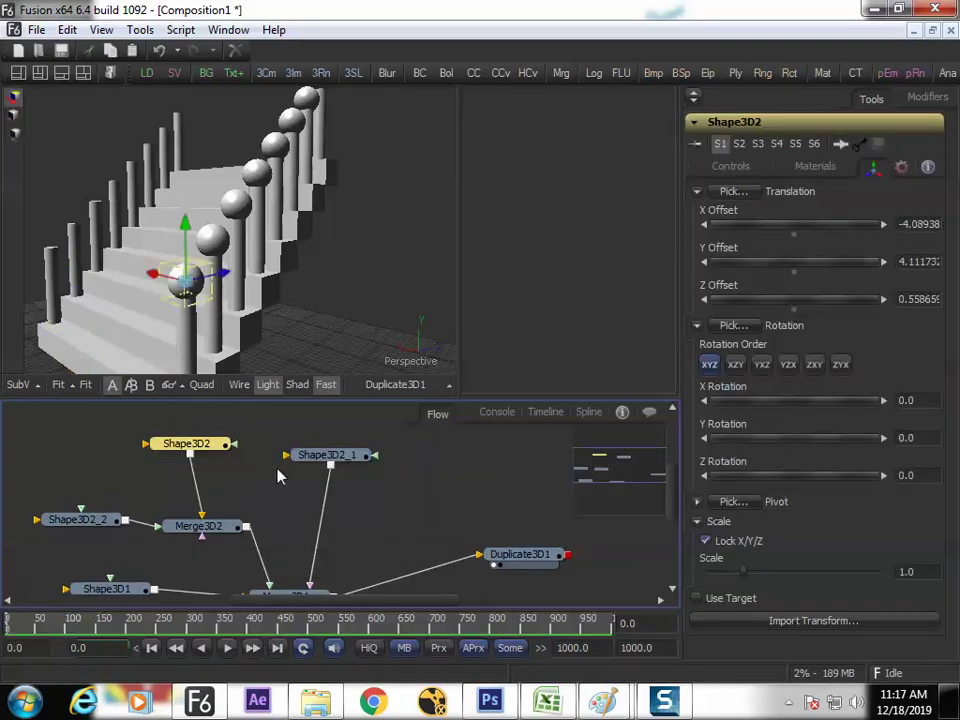
click(314, 462)
key(ctrl+v)
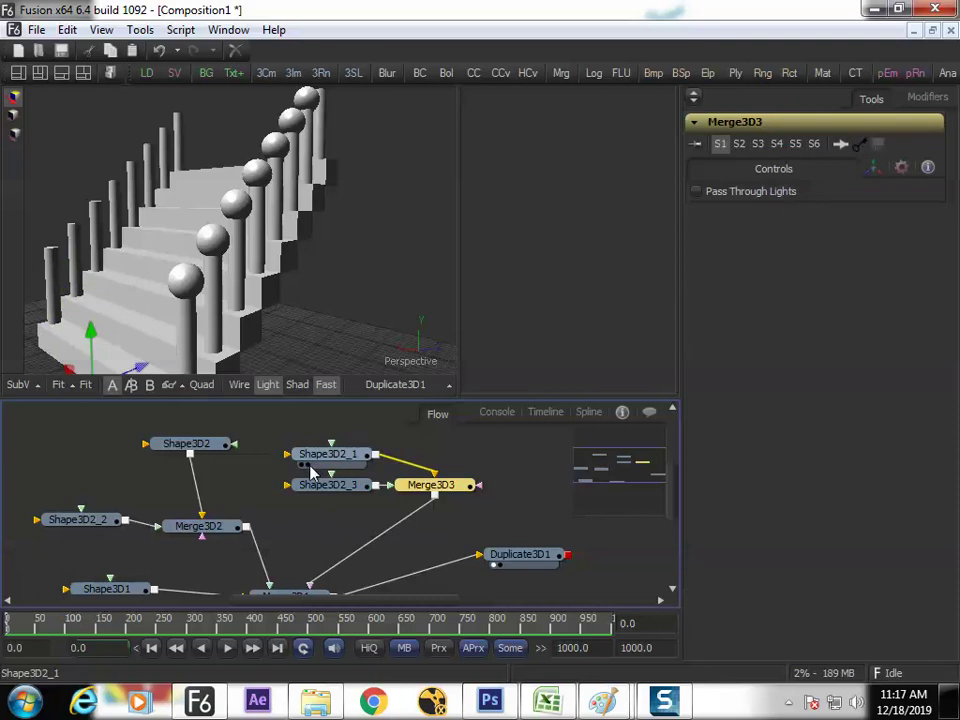
drag(333, 466, 397, 455)
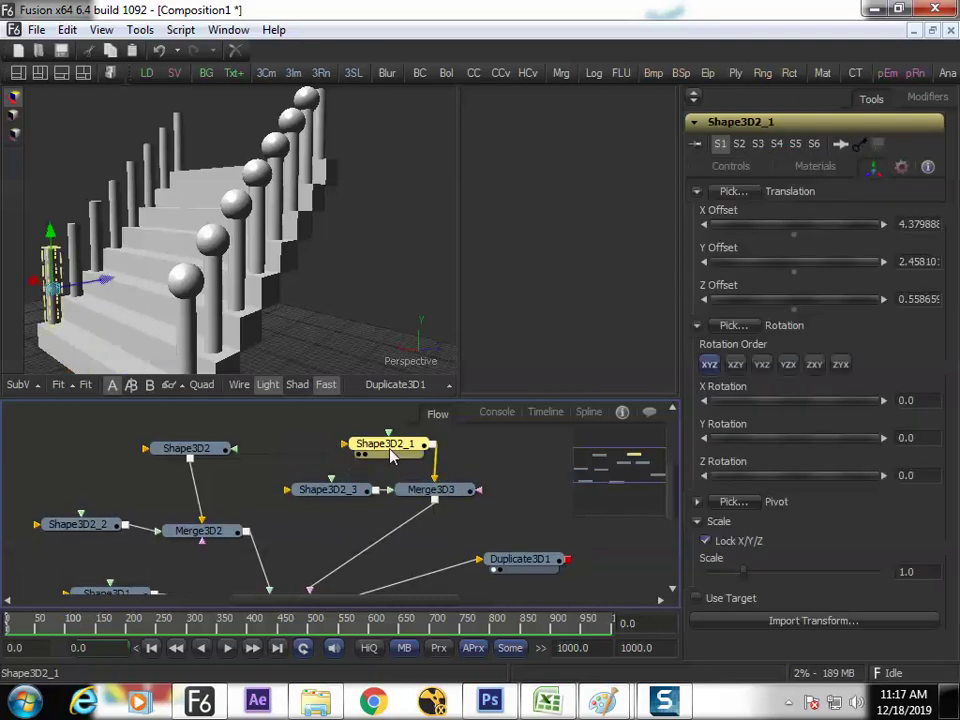
Set the copied sphere's X offset to about 4.49 so that it tops the post on the opposite side.
click(347, 490)
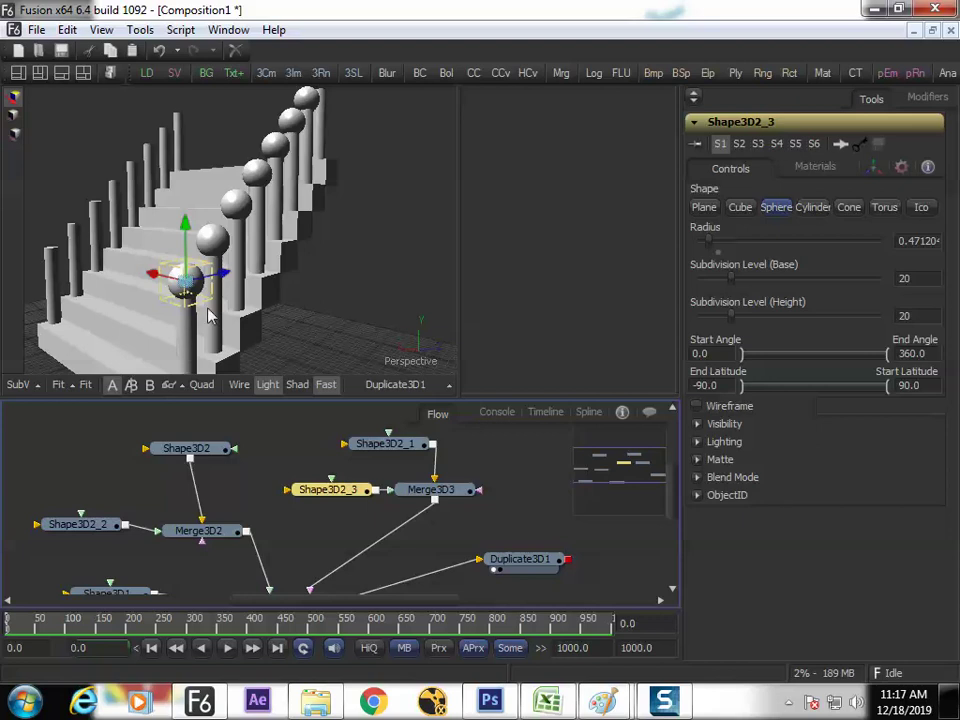
click(874, 167)
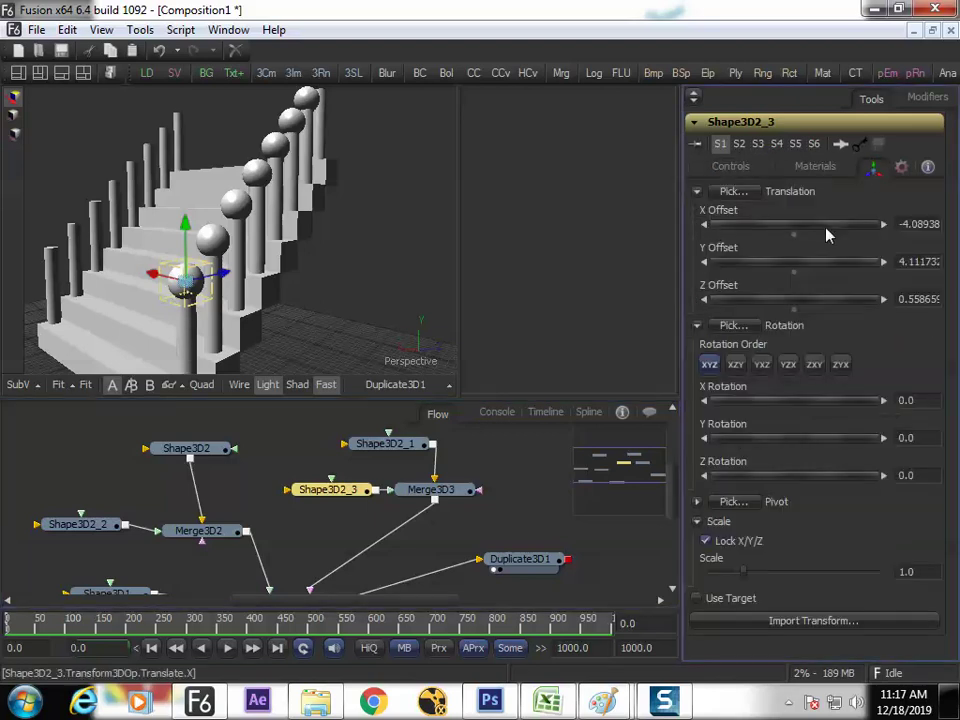
mouse_move(808, 230)
mouse_down()
mouse_move(897, 230)
mouse_move(761, 229)
mouse_move(813, 240)
mouse_up()
drag(753, 230, 797, 231)
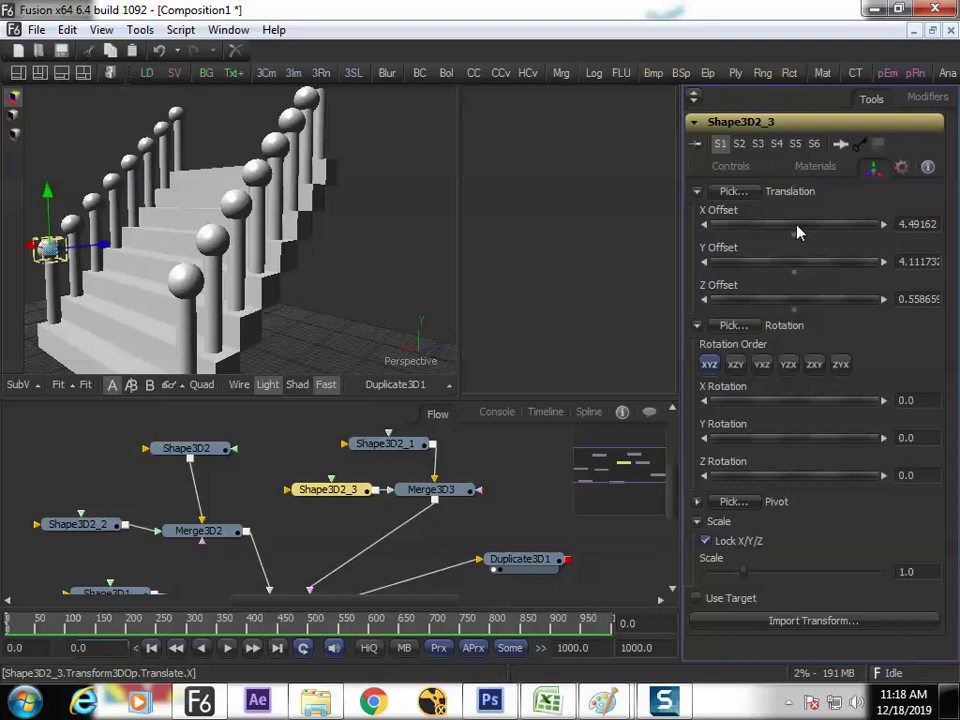
Check both rows of sphere-topped posts, and rearrange Shape3D2_1 and Shape3D2_3 around Merge3D3 in the flow.
click(397, 269)
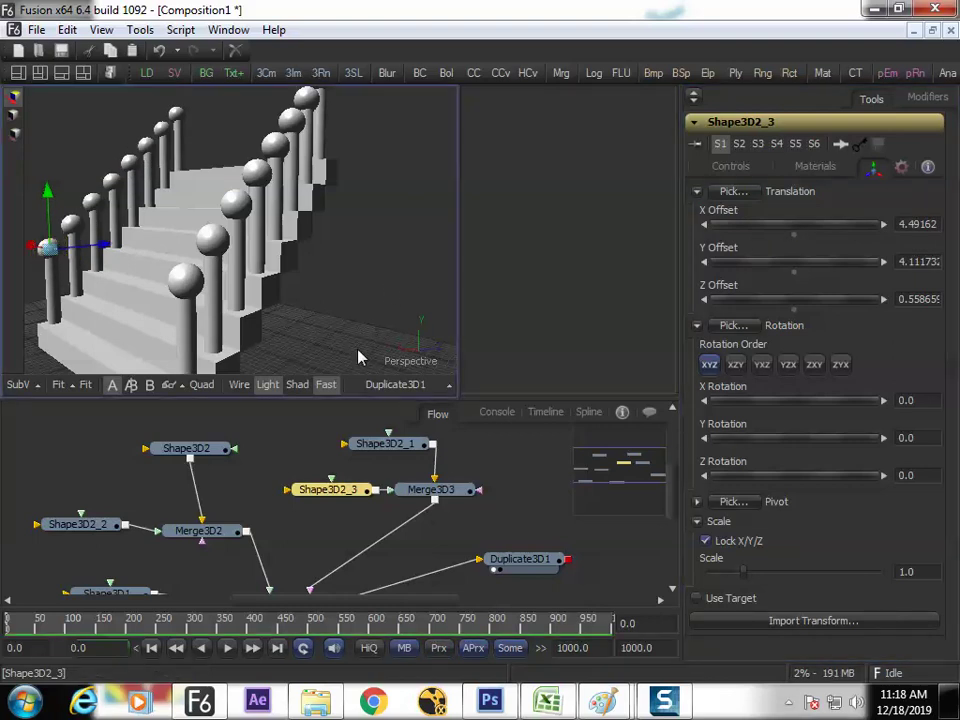
drag(381, 300, 113, 304)
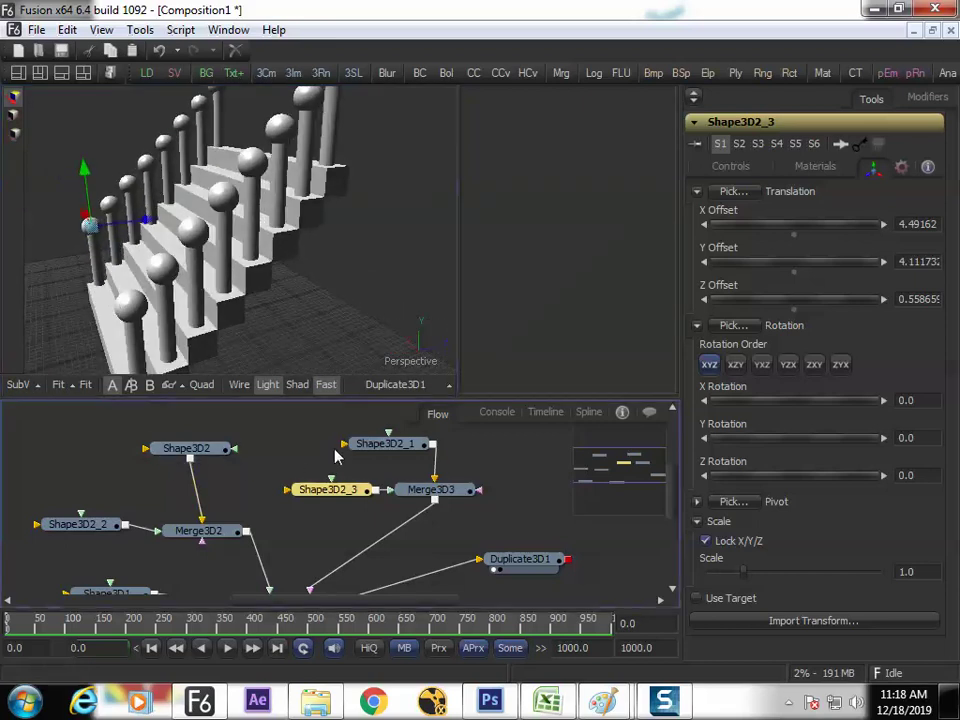
click(372, 443)
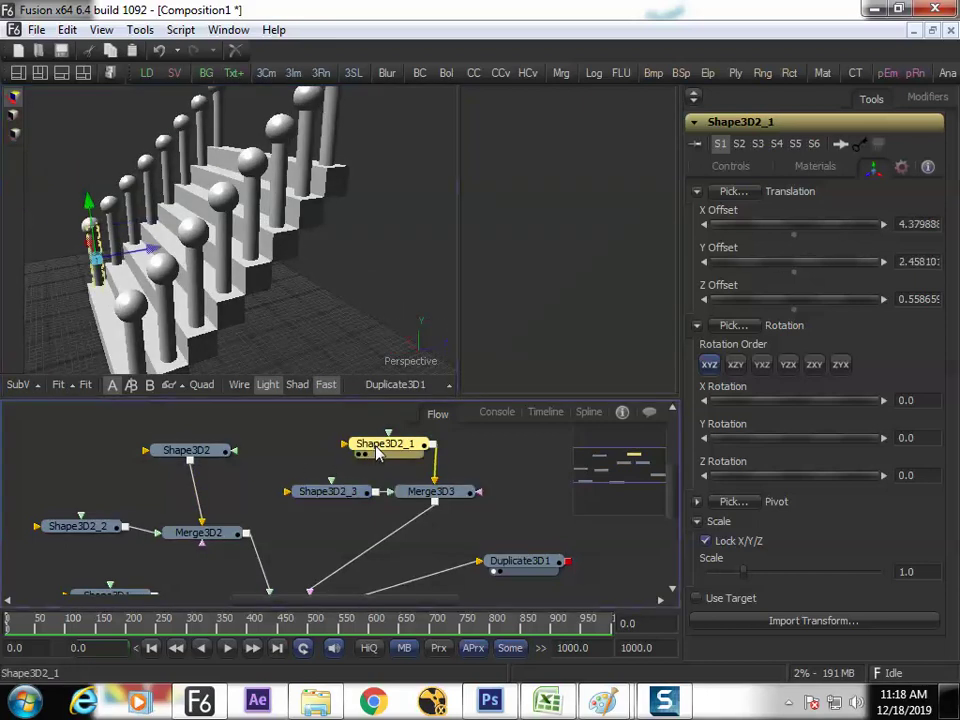
click(330, 491)
drag(383, 447, 408, 455)
drag(325, 516, 196, 494)
drag(285, 463, 334, 454)
Make a copy of the Shape3D2_3 sphere, merged with the original ahead of Merge3D3.
drag(185, 268, 220, 270)
drag(298, 452, 362, 441)
key(ctrl+v)
drag(447, 469, 285, 520)
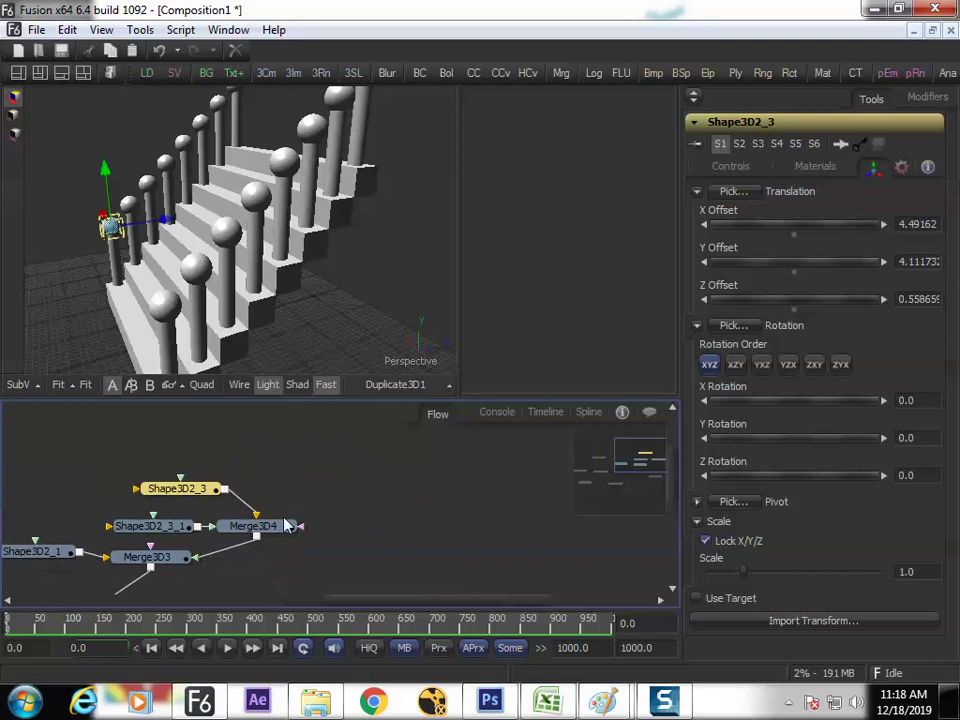
Spread out Shape3D2_3, Shape3D2_3_1 and Merge3D4 in the flow, with Shape3D2_3 well above the merge.
drag(150, 476, 251, 542)
drag(256, 527, 333, 486)
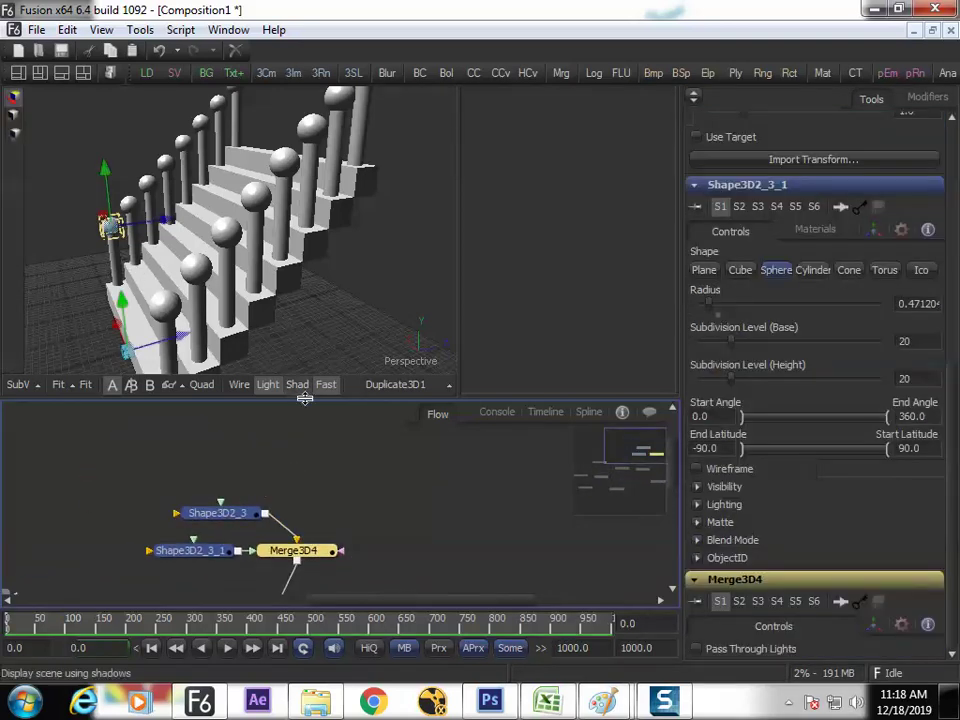
click(341, 508)
drag(252, 518, 300, 478)
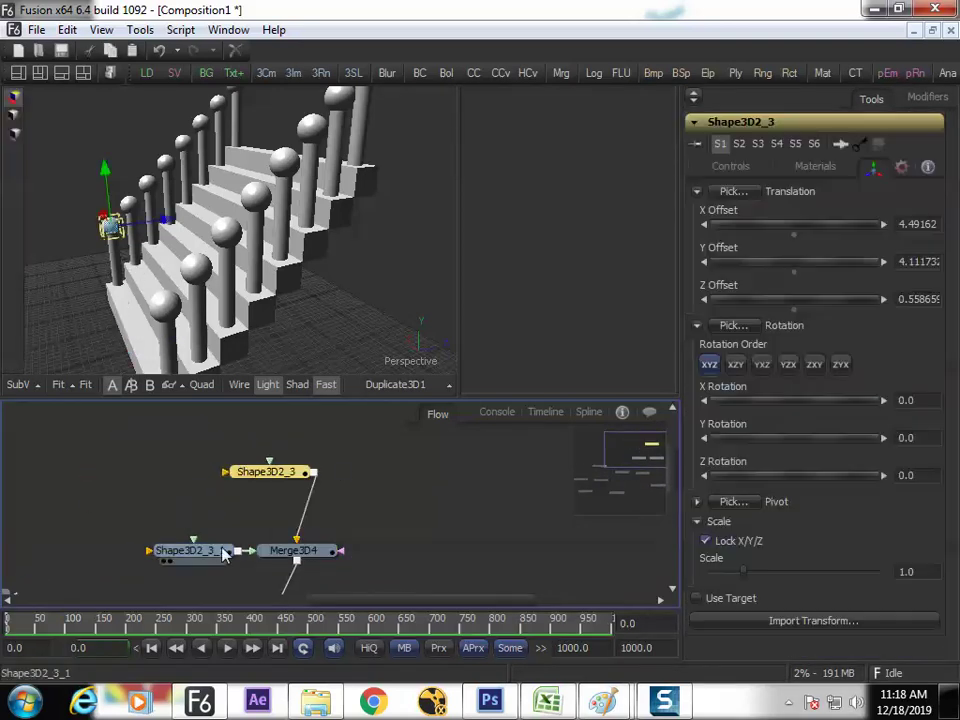
drag(226, 554, 222, 553)
drag(285, 483, 313, 476)
Turn Shape3D2_3 into a cylinder with a height of about 1.94.
click(740, 169)
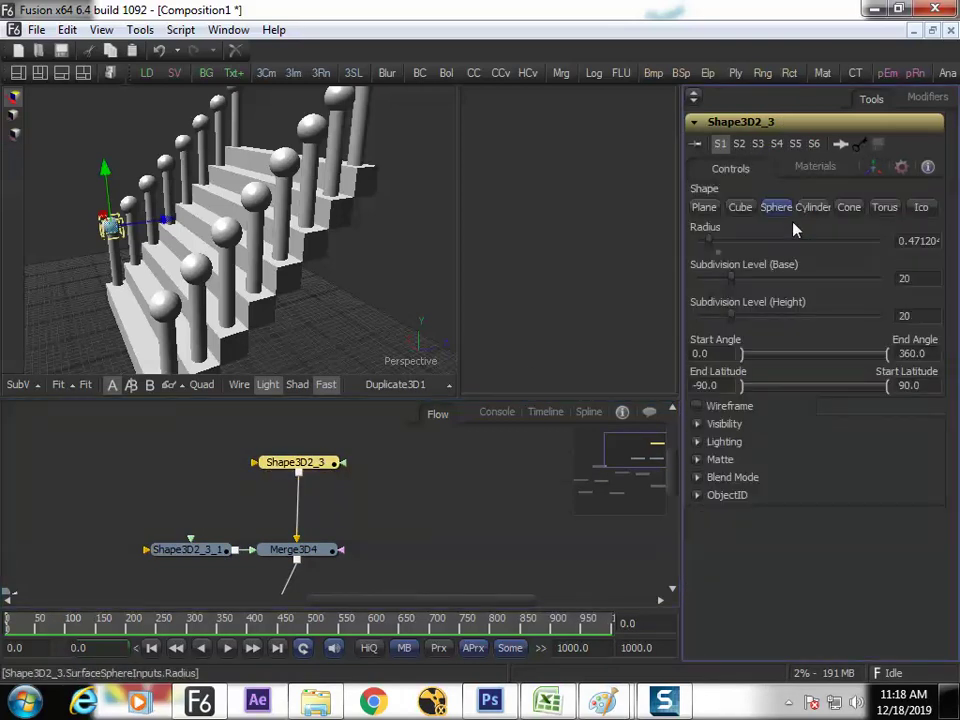
click(814, 208)
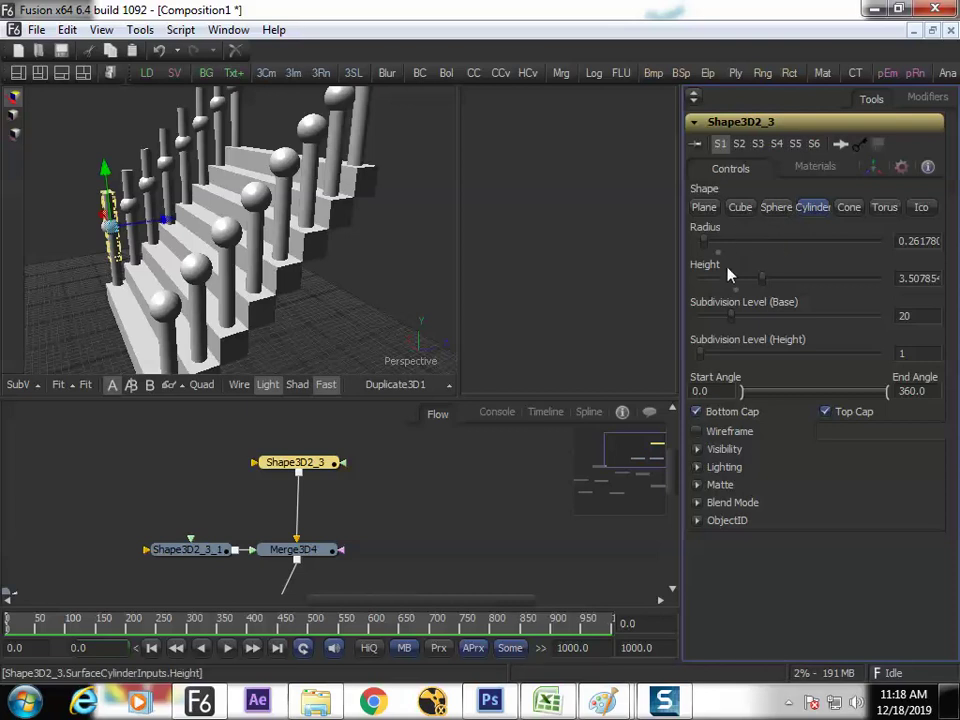
drag(770, 287, 736, 296)
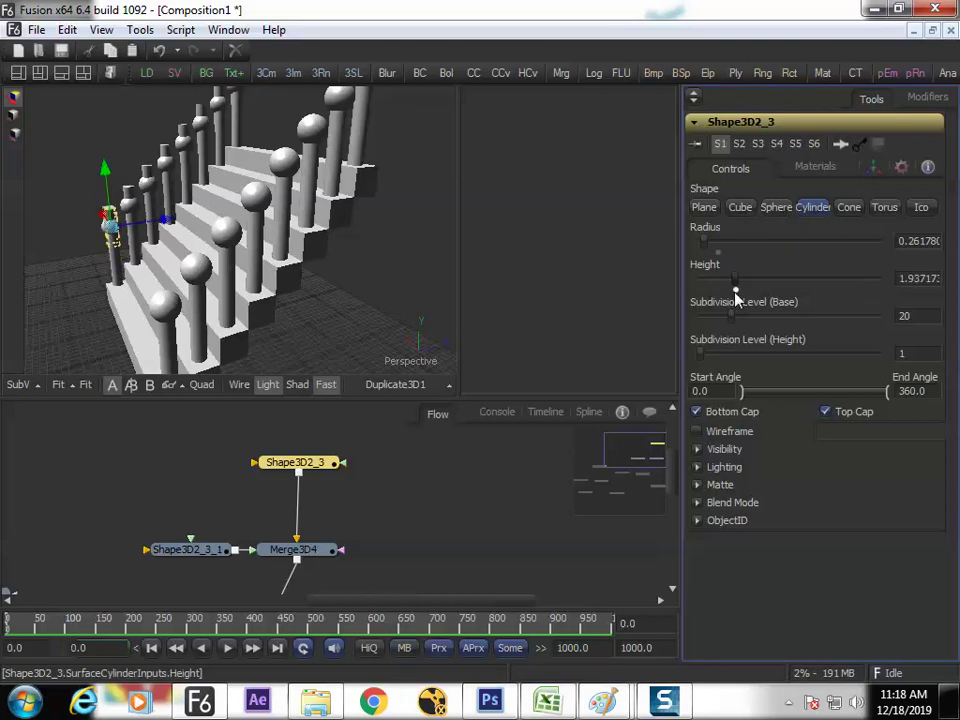
Tilt Shape3D2_3 along the slope of the stairs with an X rotation of about 44.25.
click(873, 169)
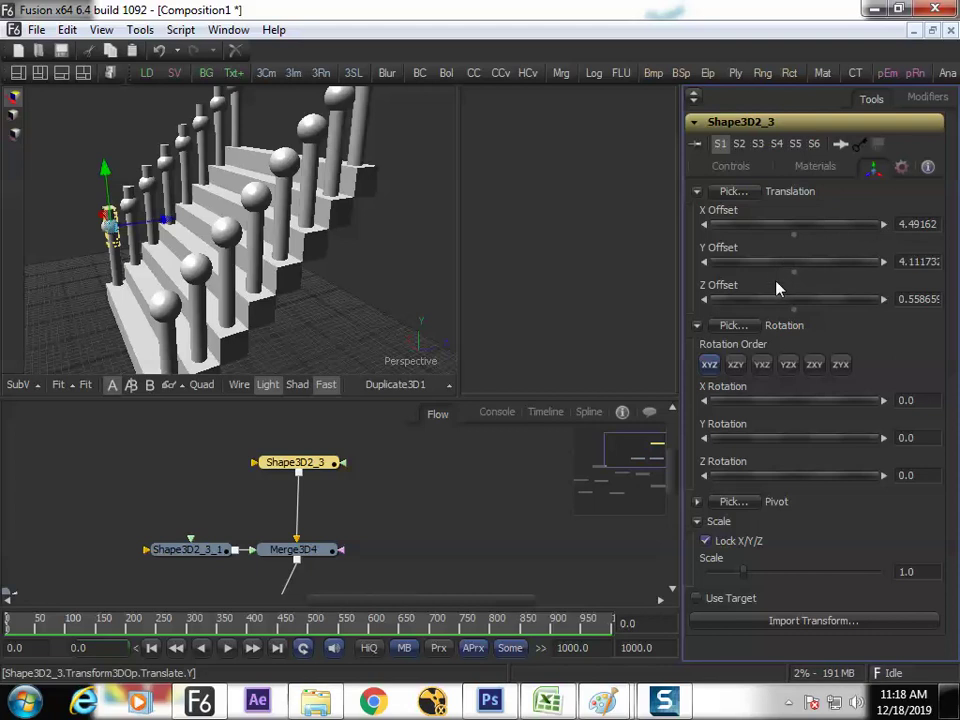
drag(773, 405, 794, 410)
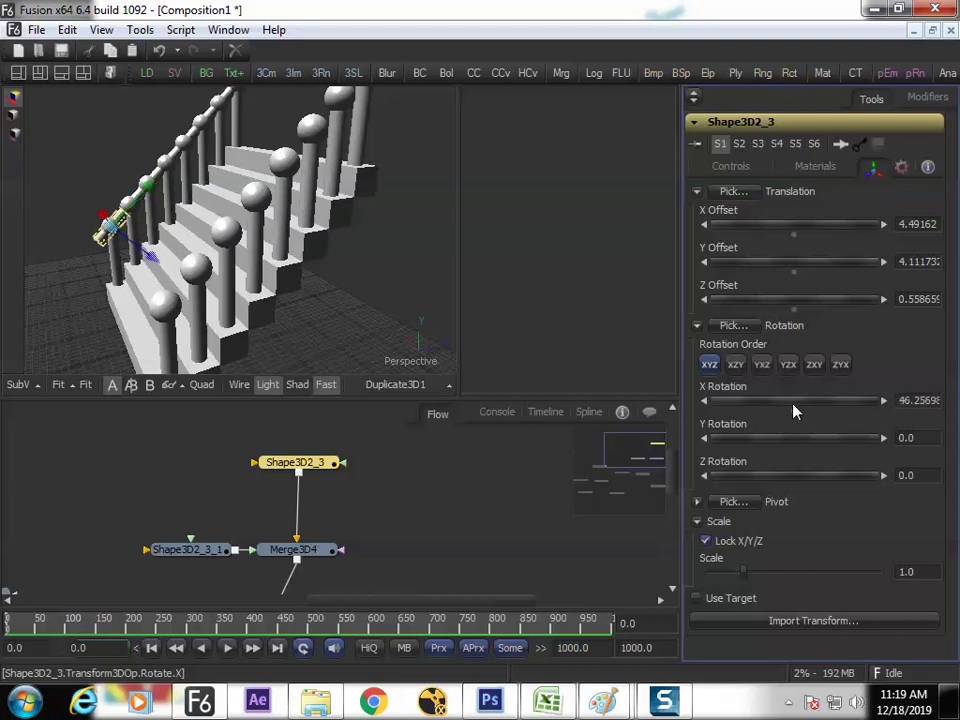
key(ctrl+z)
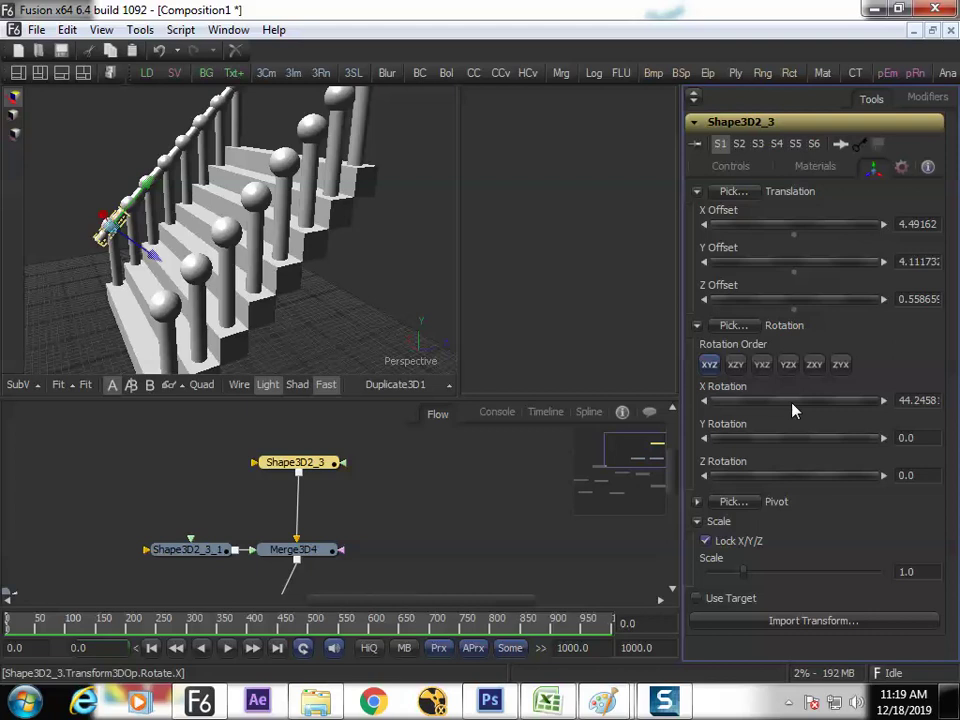
Turn Shape3D2_3 into a cube with unlocked dimensions, about 1.26 wide and 2.05 high, forming a continuous handrail.
click(724, 168)
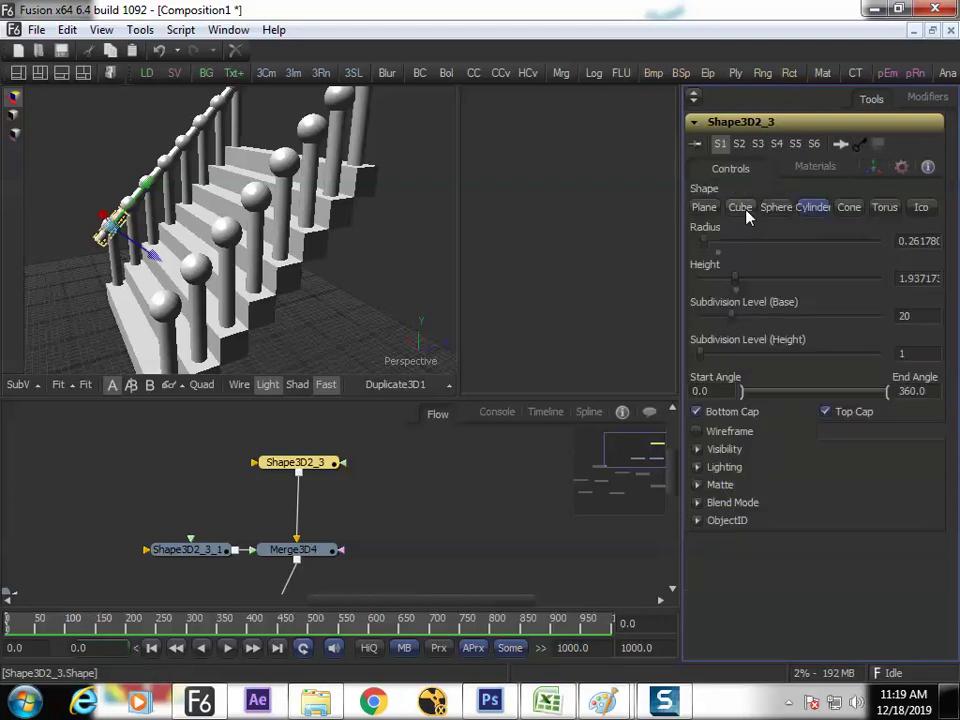
click(745, 210)
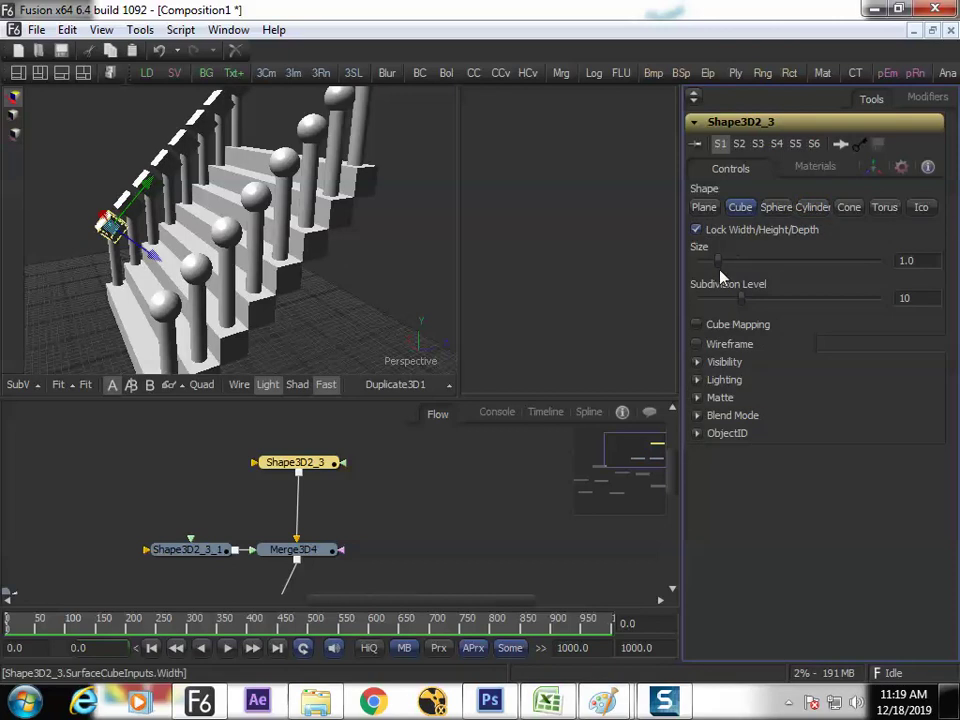
click(697, 230)
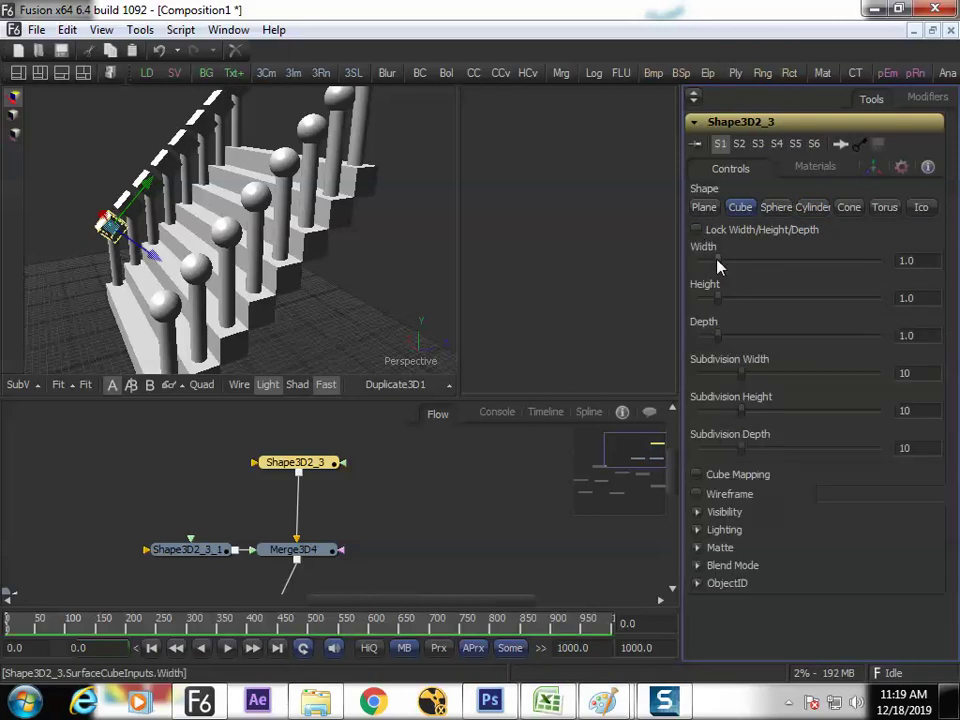
click(711, 266)
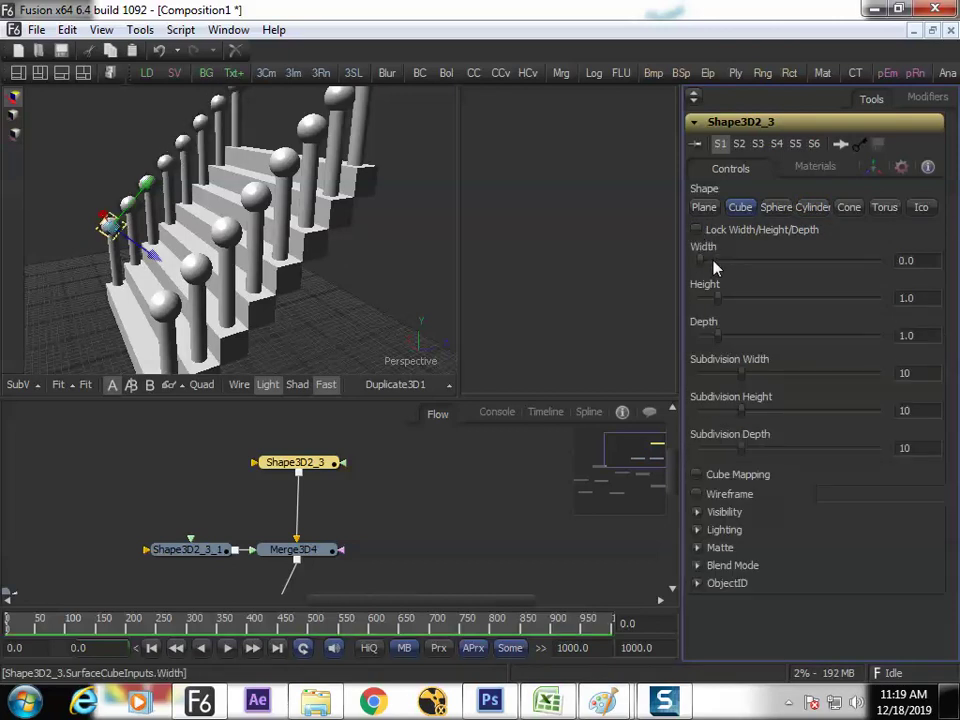
drag(703, 266, 736, 305)
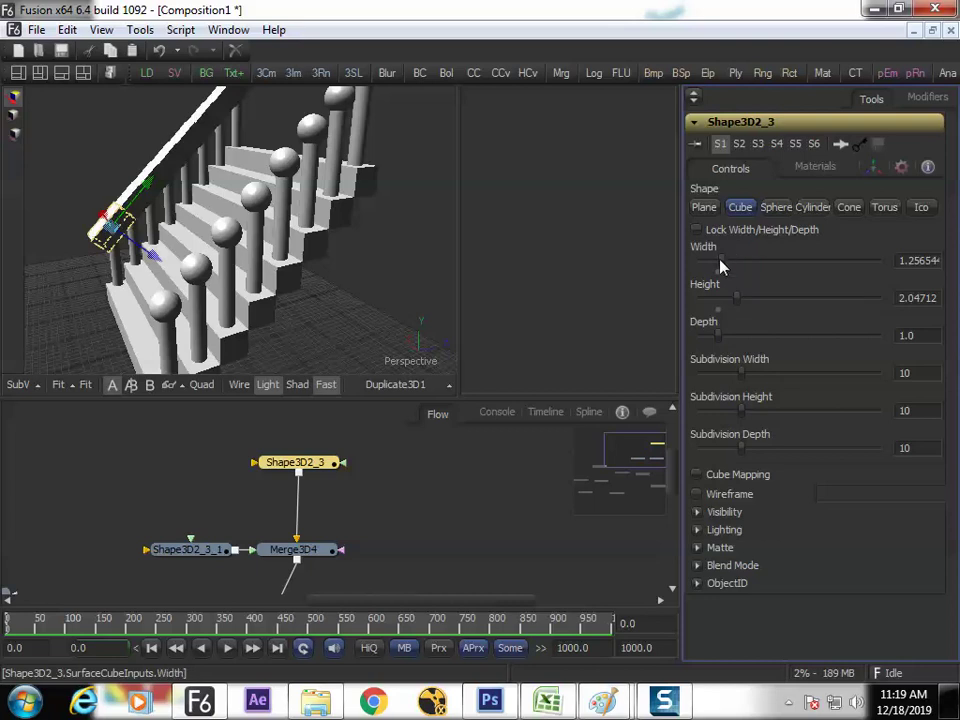
Raise the handrail cube Shape3D2_3 above the posts with a Y offset of about 5.14.
key(F4)
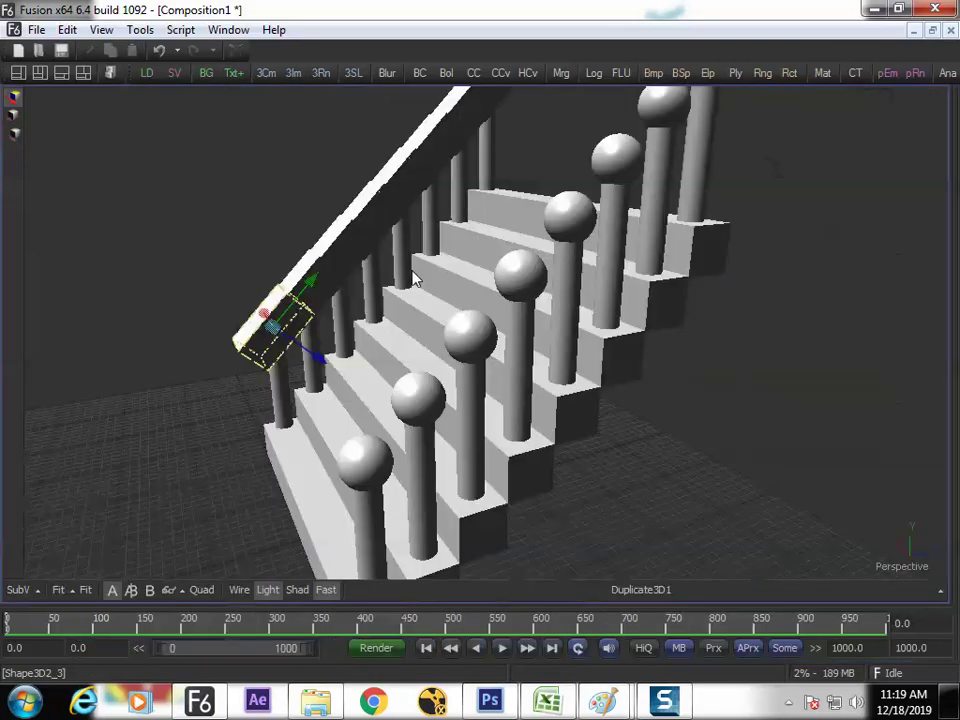
drag(438, 310, 407, 281)
key(F4)
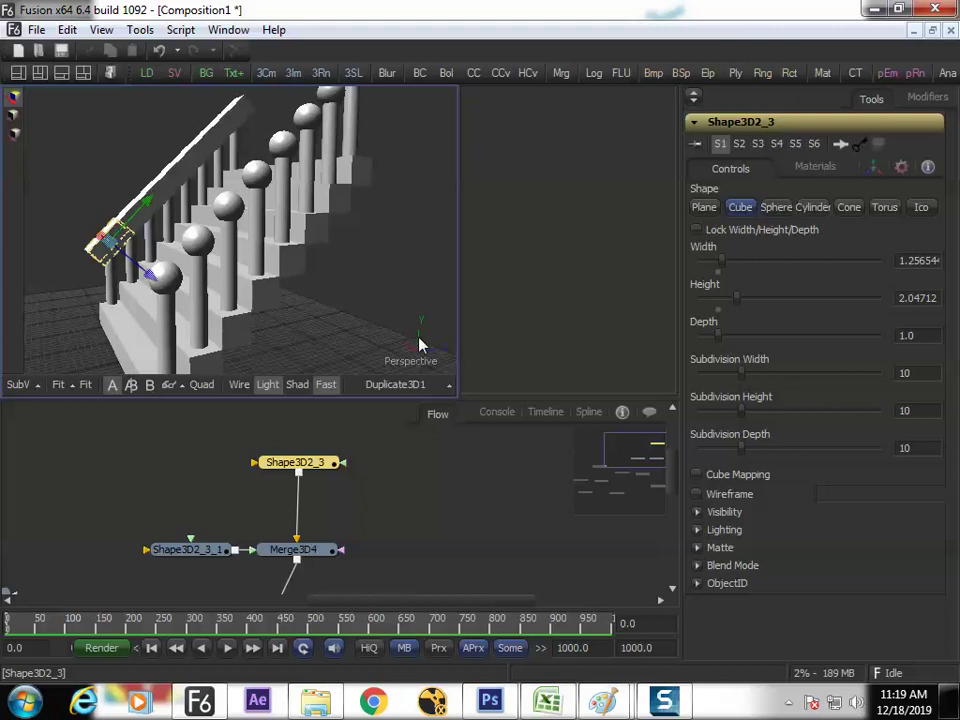
click(872, 166)
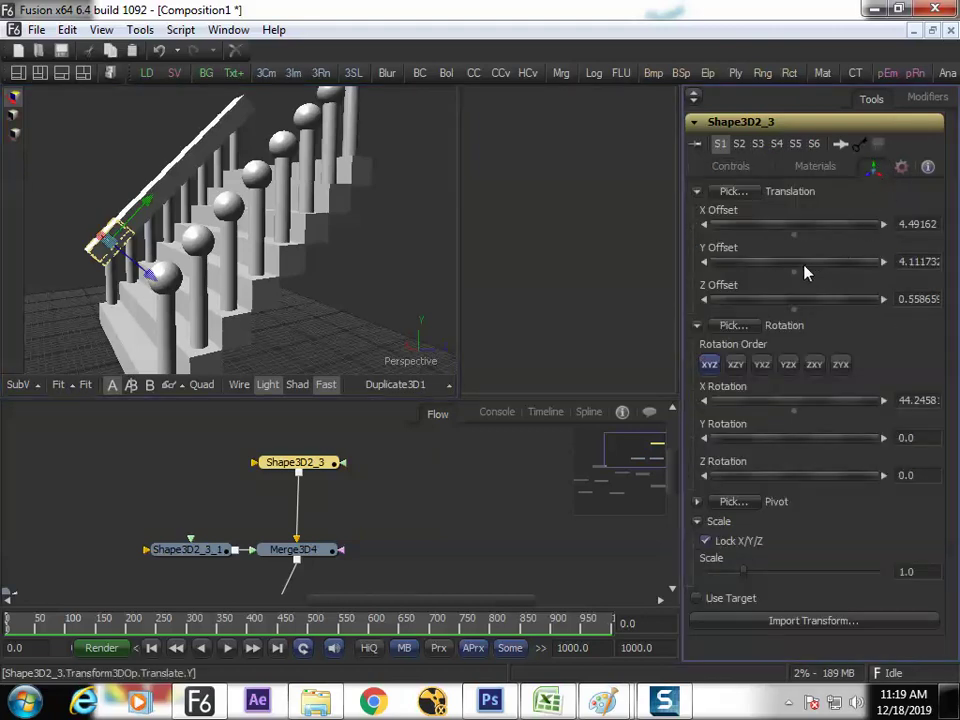
drag(806, 270, 842, 270)
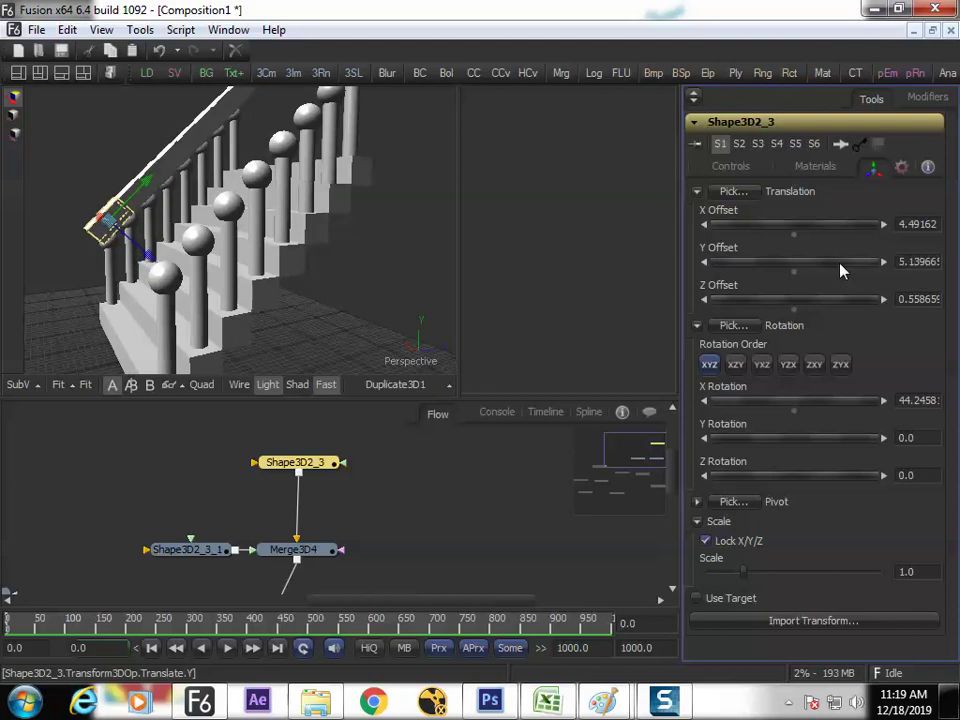
drag(155, 200, 74, 284)
Try to paste a copy of the handrail cube Shape3D2_3 merged with the original.
drag(288, 465, 261, 466)
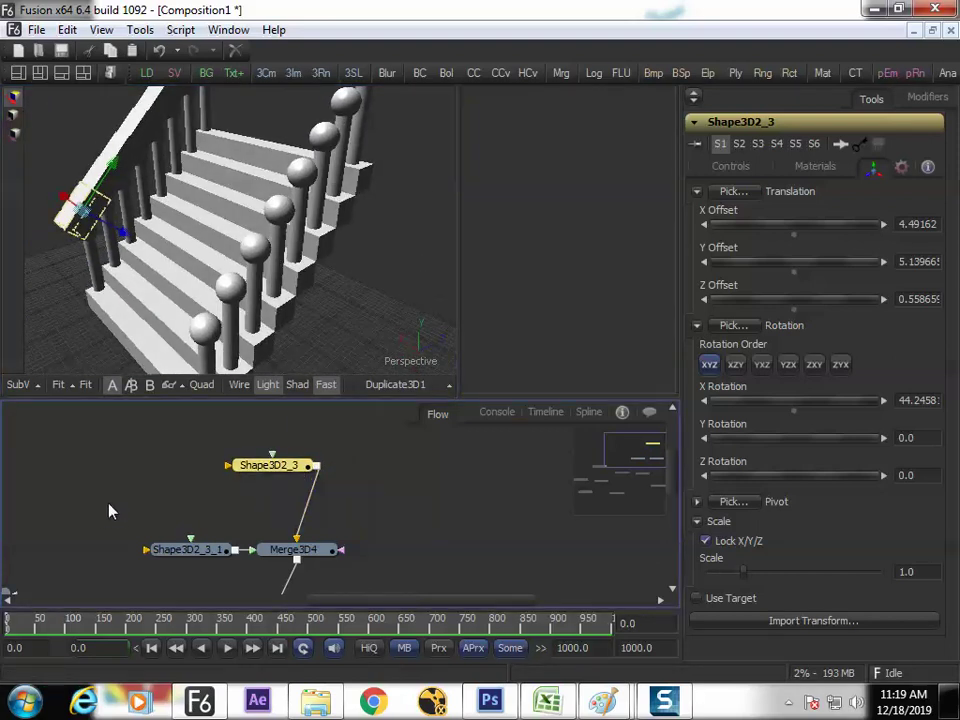
drag(109, 510, 281, 476)
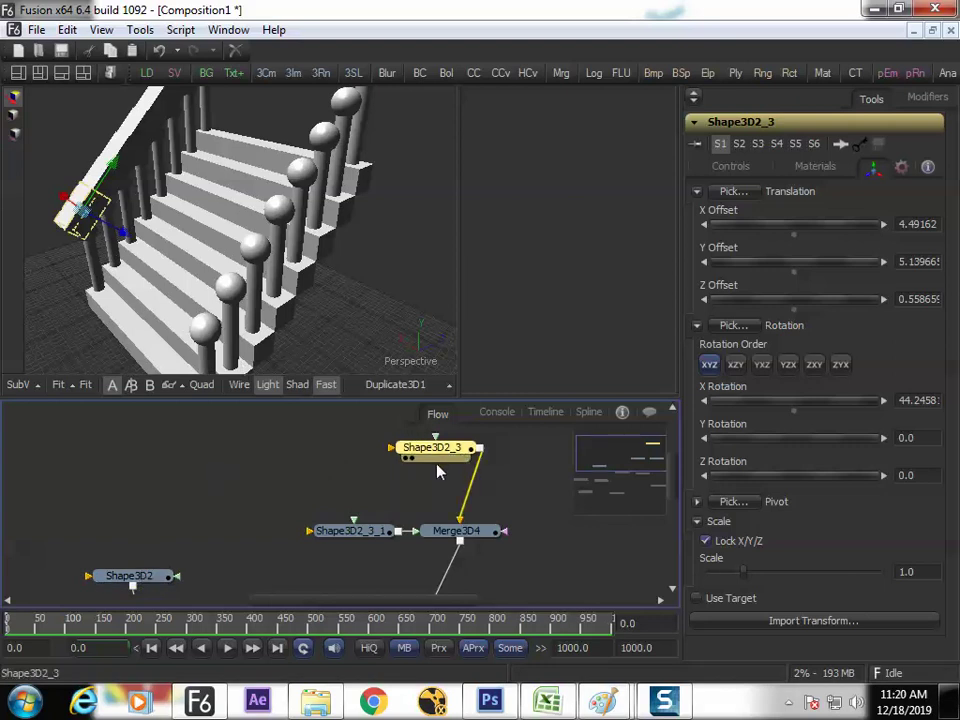
key(ctrl+v)
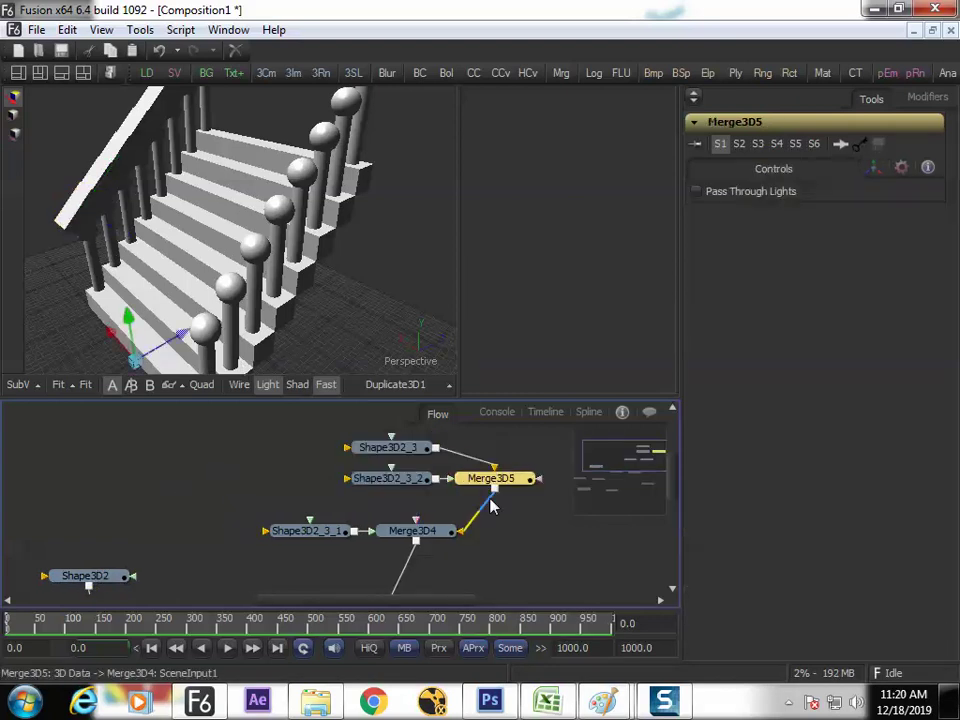
key(ctrl+z)
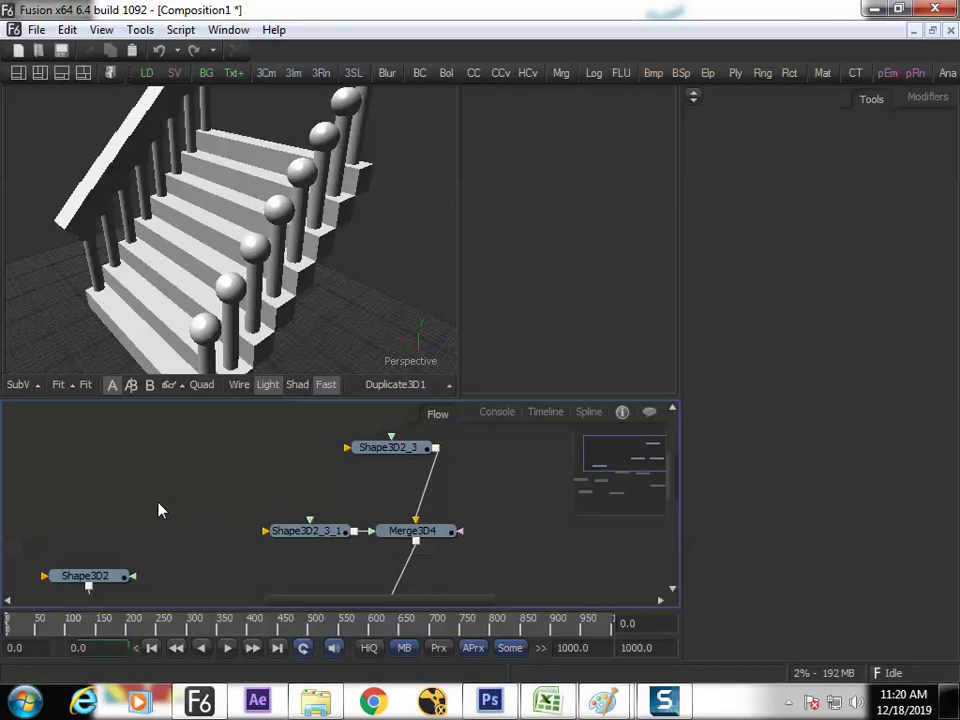
Paste a copy of the handrail cube onto the sphere node Shape3D2 so both are merged in that branch.
drag(202, 488, 262, 468)
drag(157, 558, 252, 467)
click(128, 505)
key(ctrl+v)
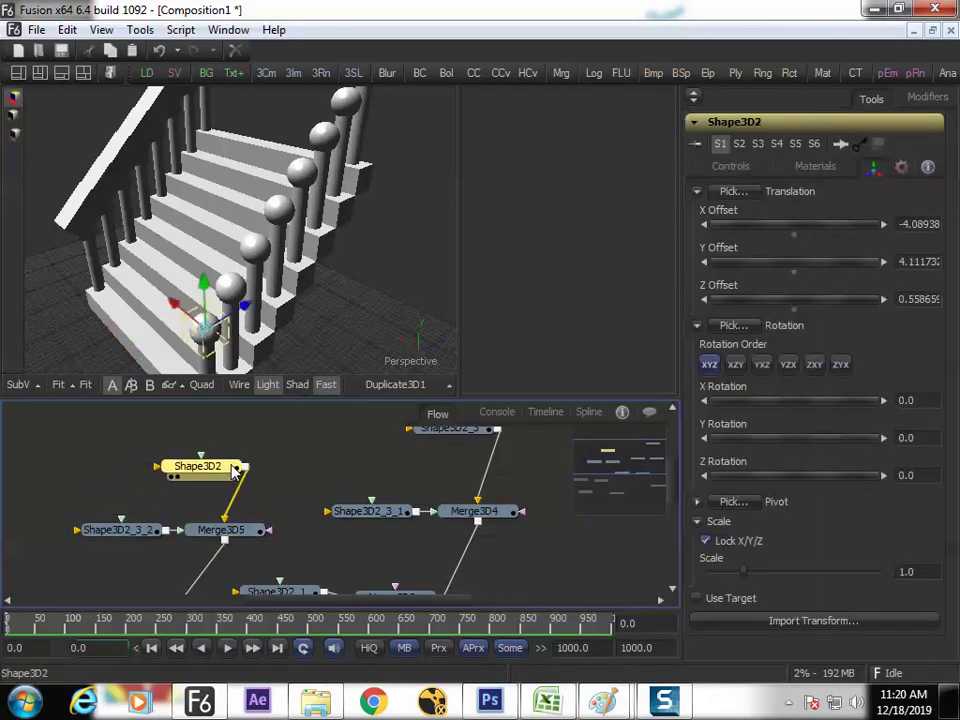
Move the pasted handrail cube Shape3D2_3_2 to the opposite side of the stairs with an X offset of about -4.04.
click(138, 540)
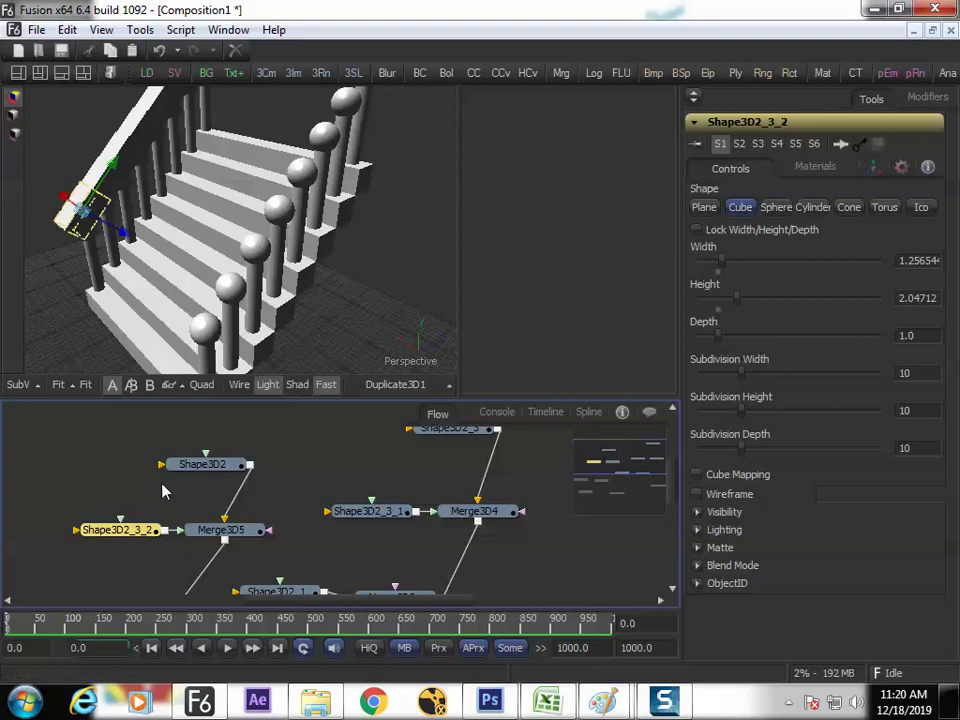
click(874, 169)
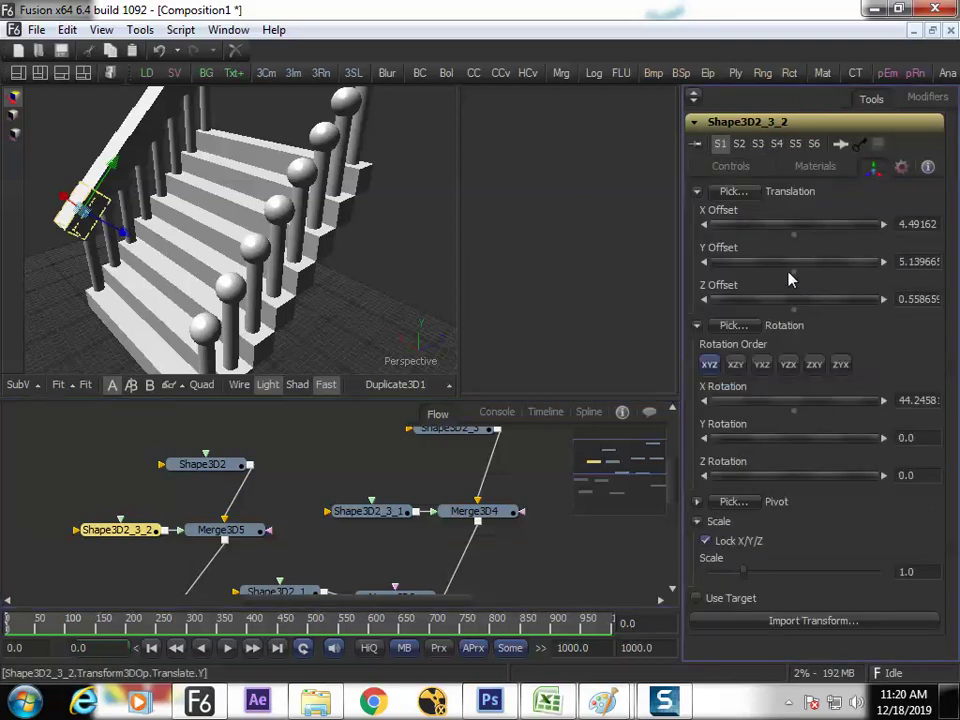
drag(776, 229, 435, 300)
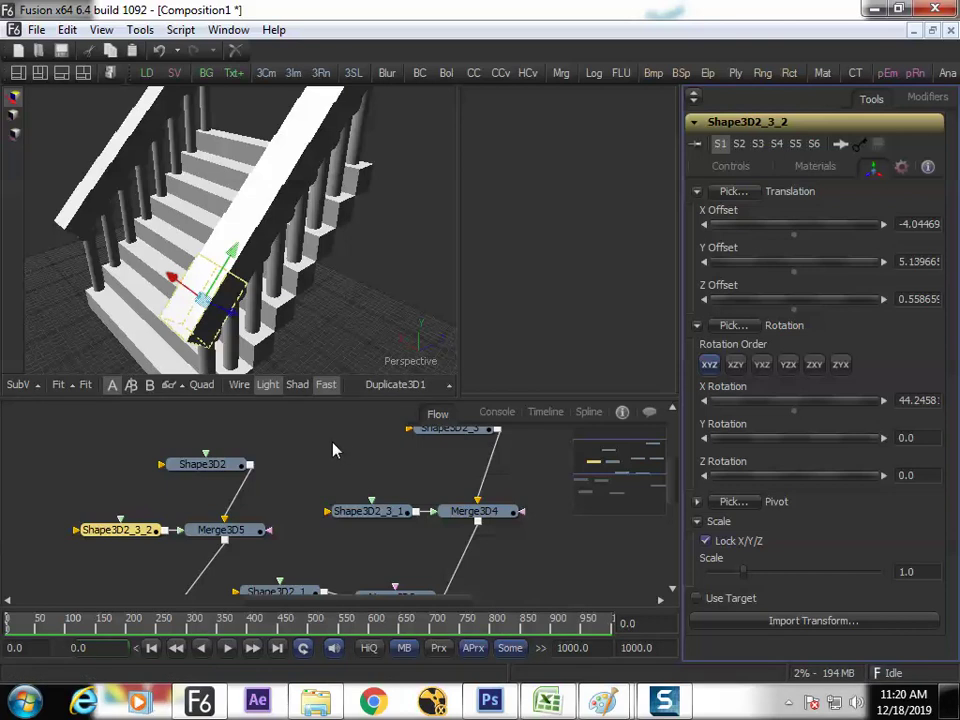
click(343, 304)
key(F4)
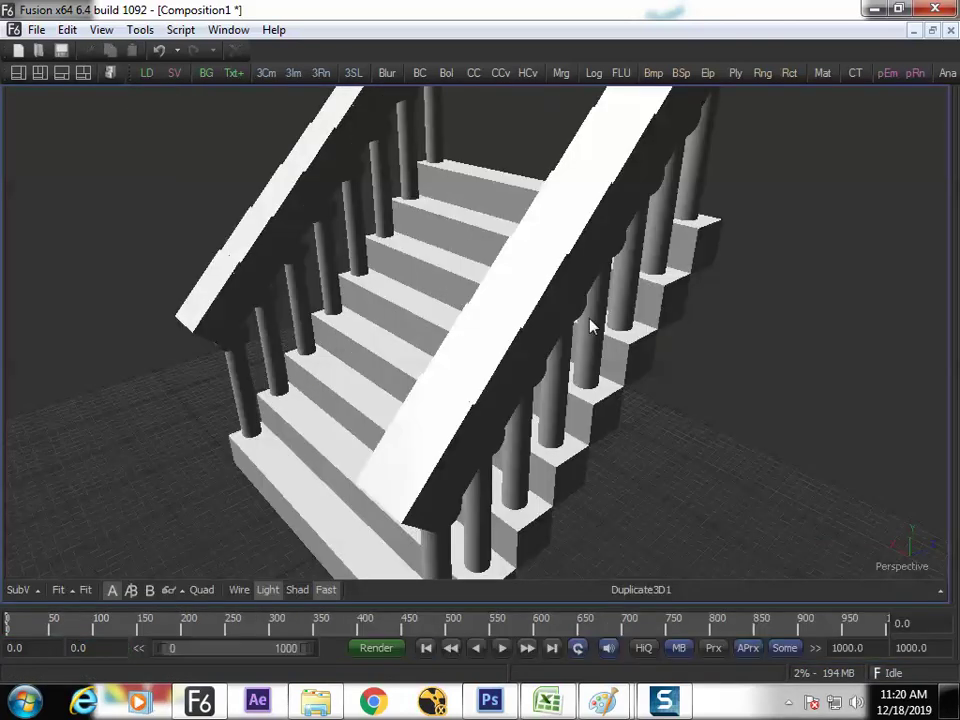
drag(619, 334, 250, 333)
drag(508, 347, 465, 328)
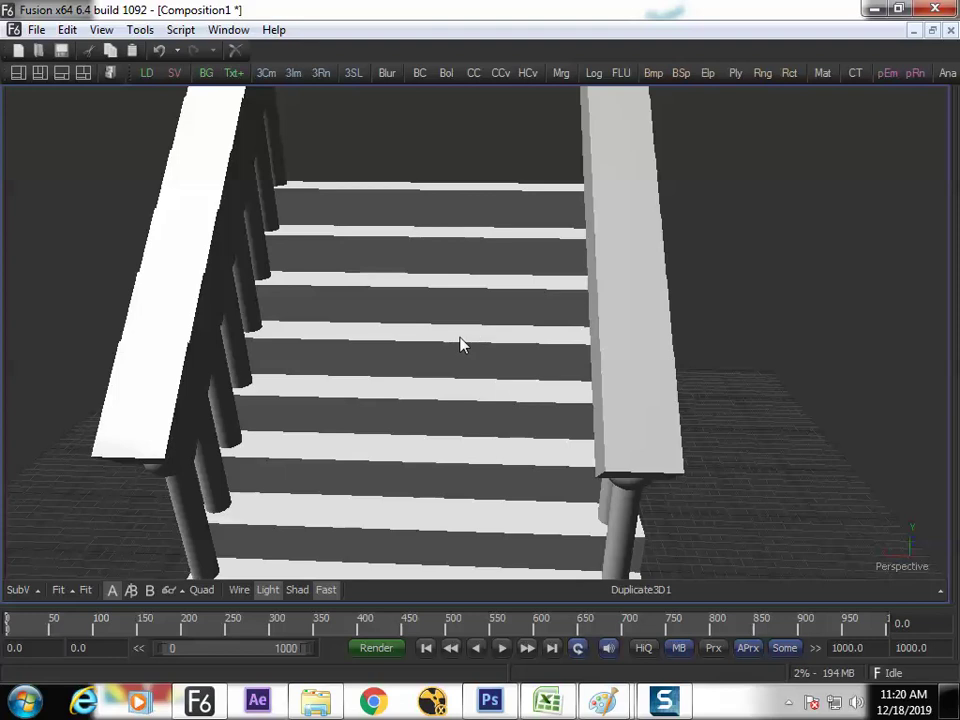
key(F4)
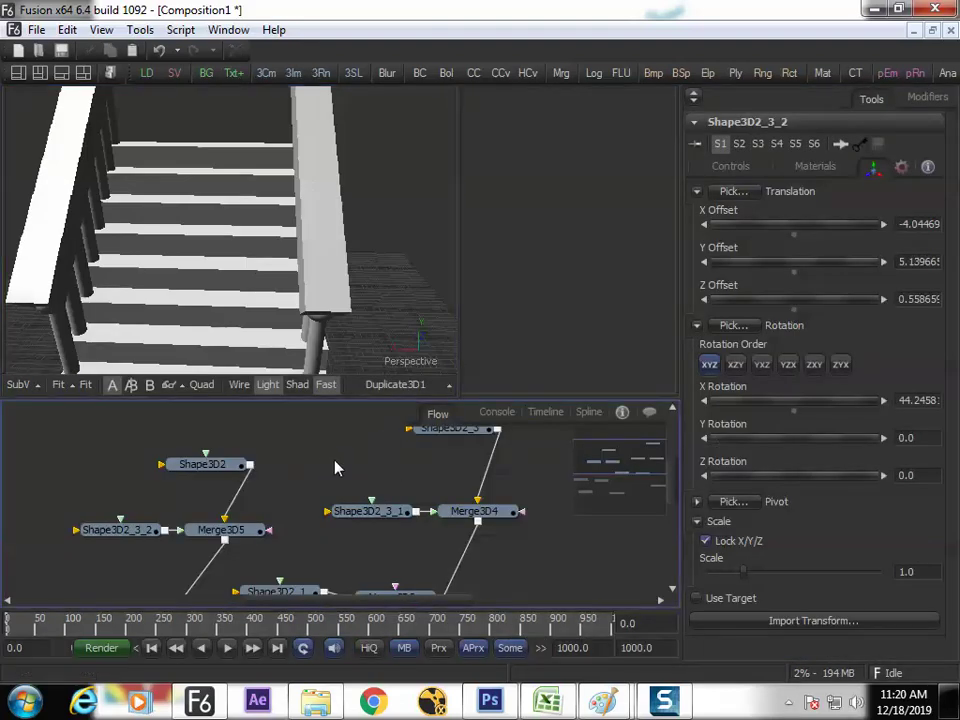
Move Duplicate3D1 slightly away from the merge in the flow and add a Duplicate 3D tool after it.
scroll(319, 430, down, 6)
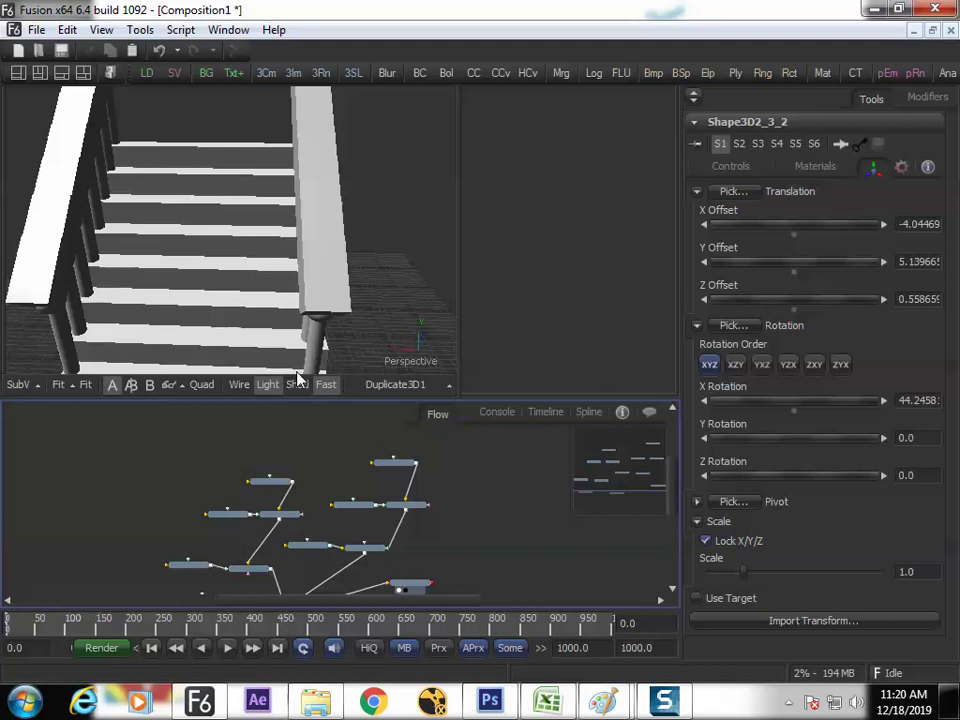
drag(446, 506, 279, 467)
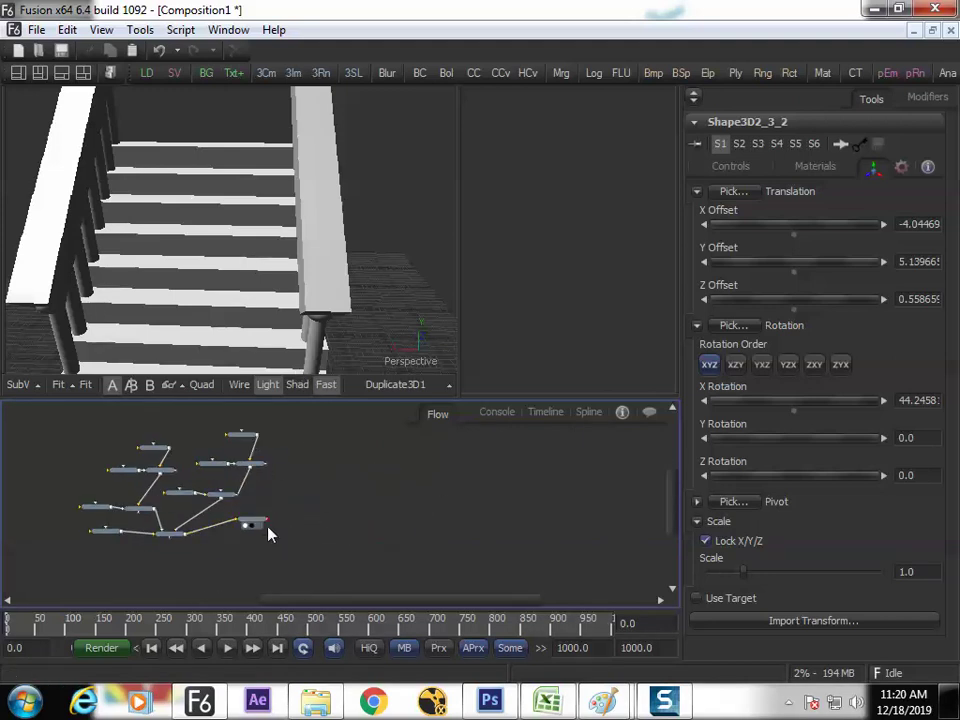
drag(265, 524, 285, 540)
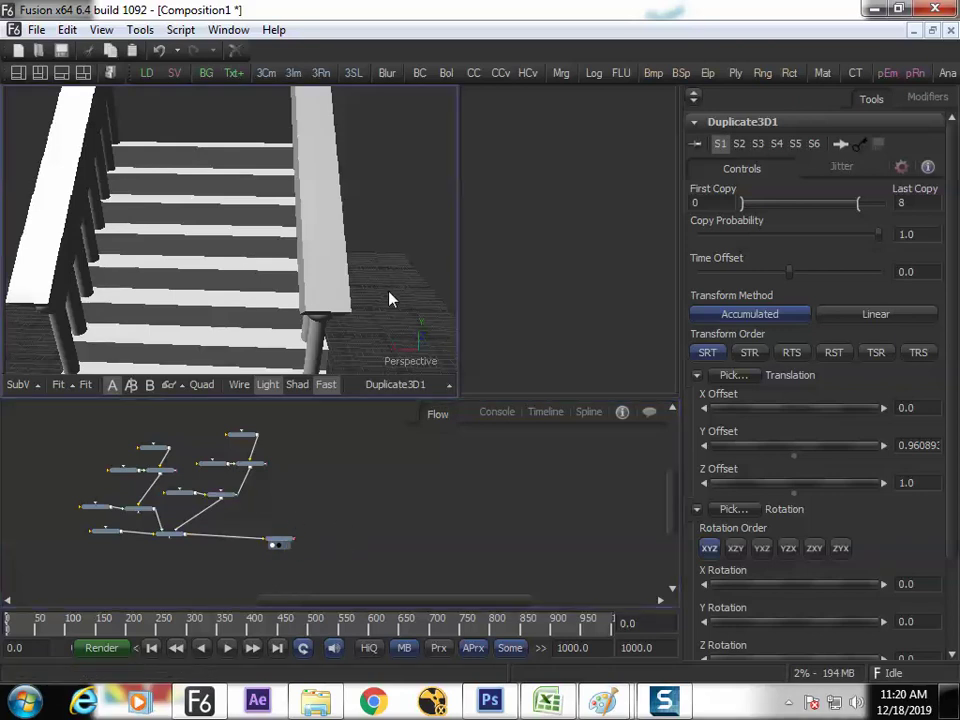
click(278, 542)
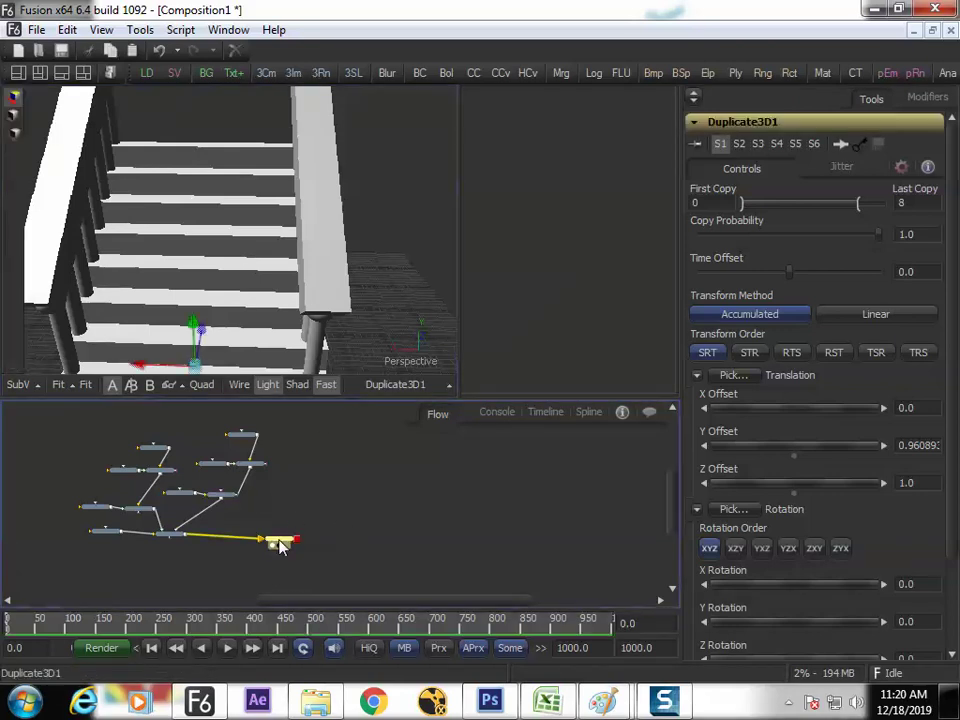
key(ctrl+space)
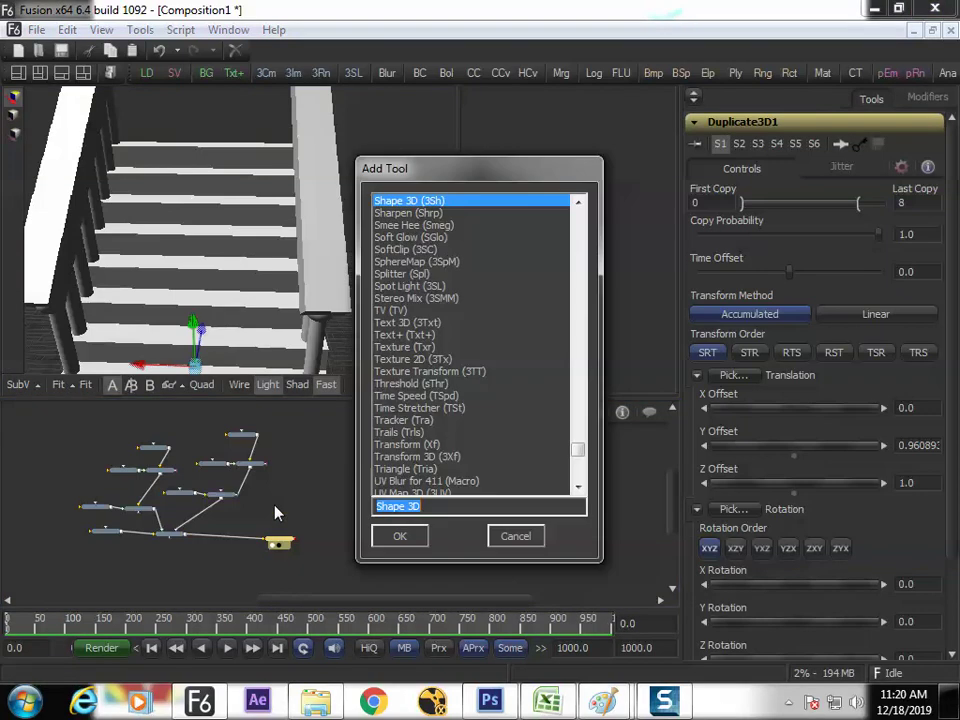
text(d)
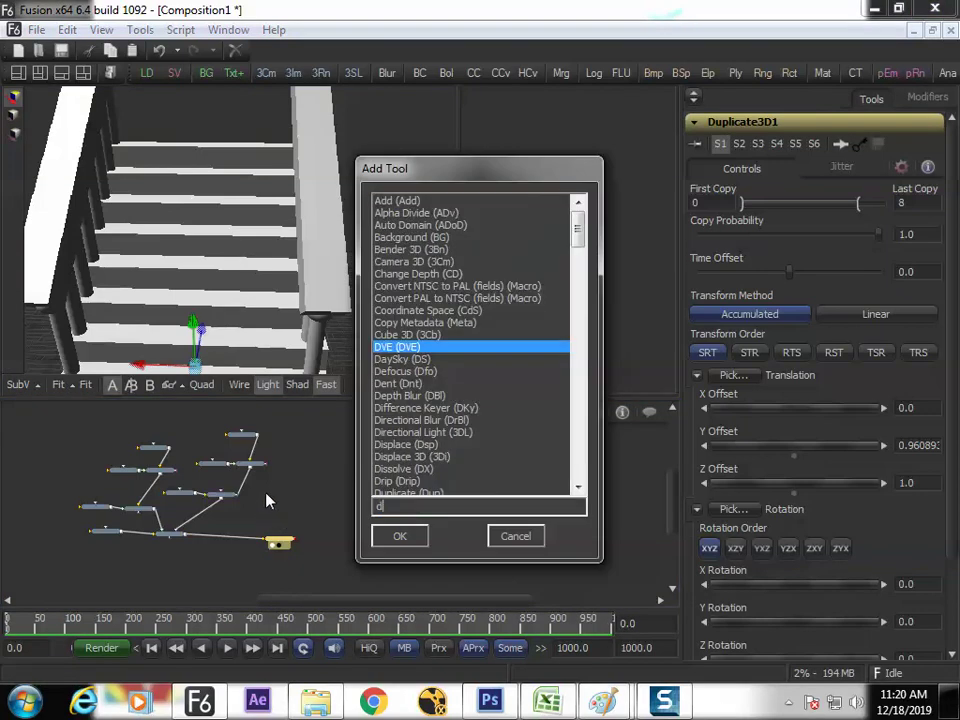
text(up)
key(Down)
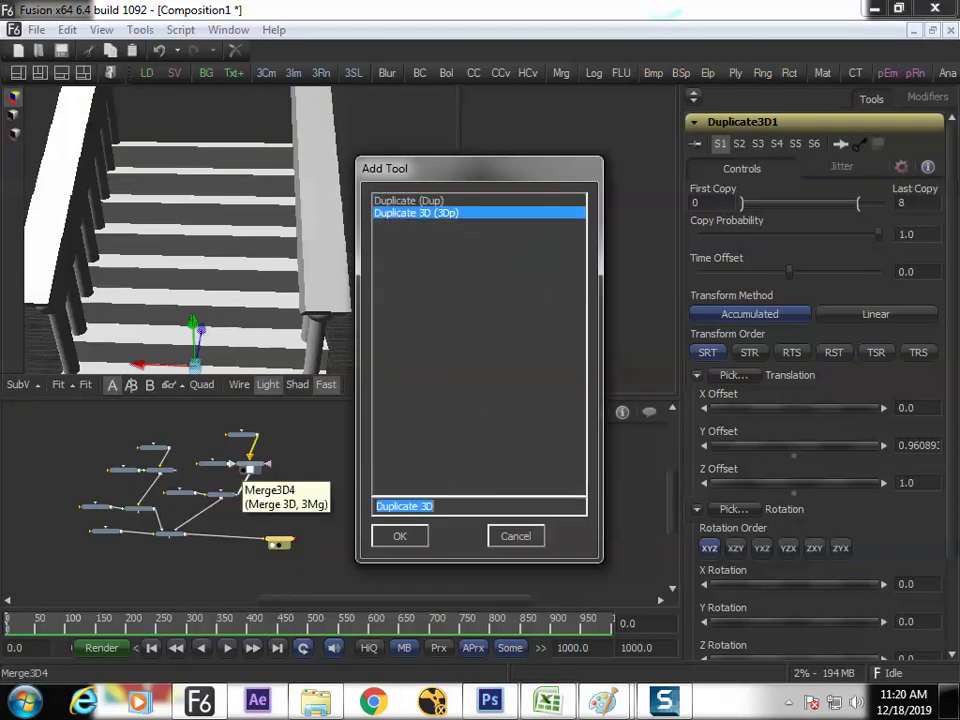
key(Return)
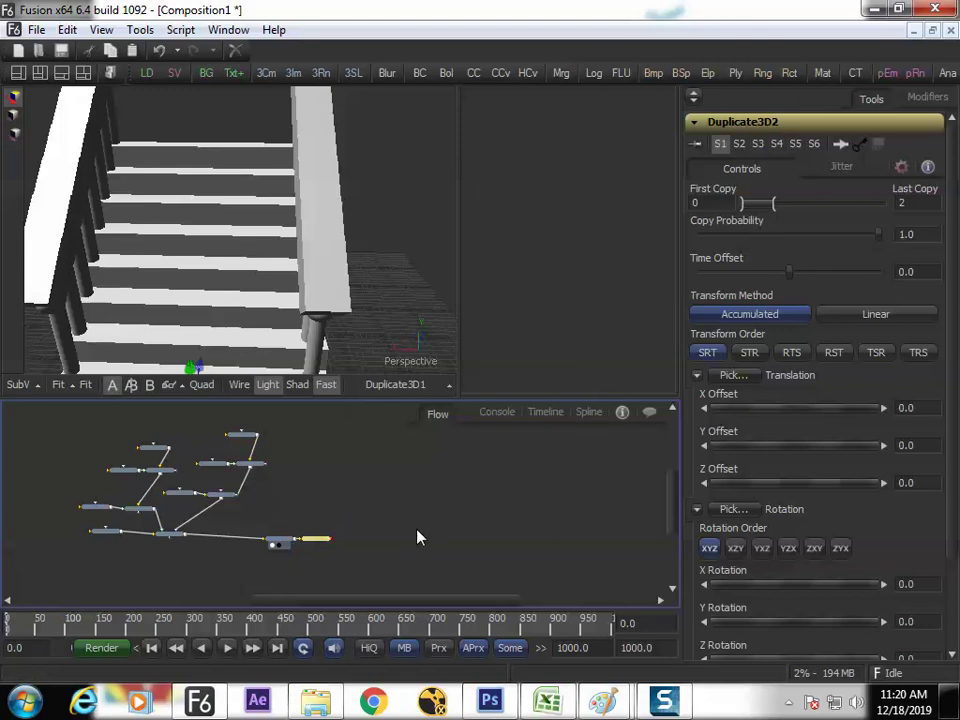
Display Duplicate3D2 in the 3D view, fit the whole staircase, and space the node away from Duplicate3D1.
scroll(265, 478, up, 2)
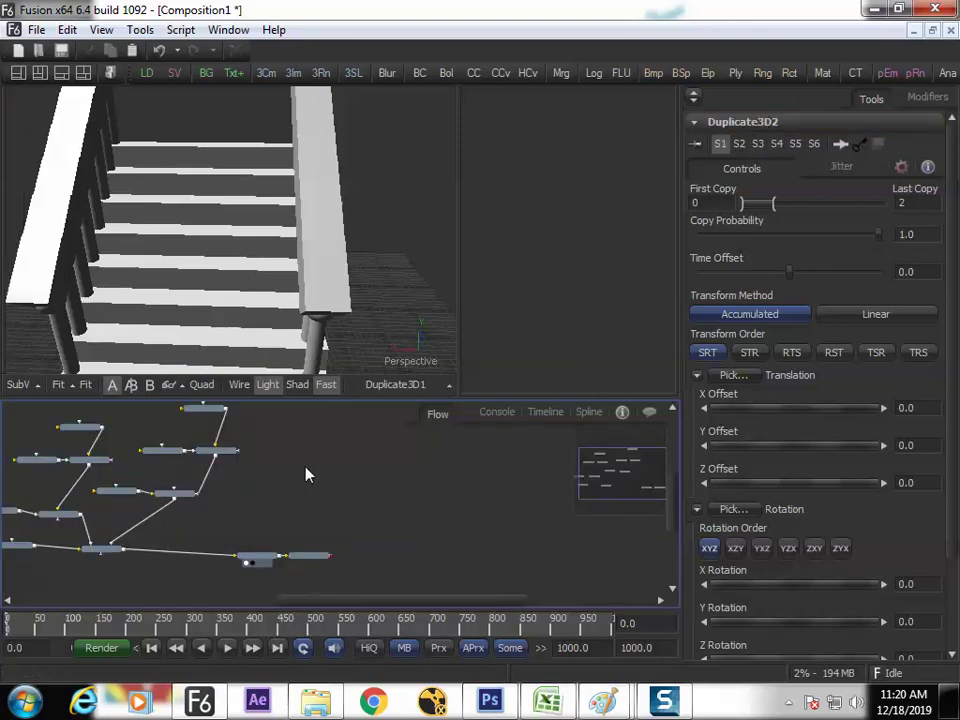
scroll(251, 435, up, 2)
drag(382, 490, 406, 376)
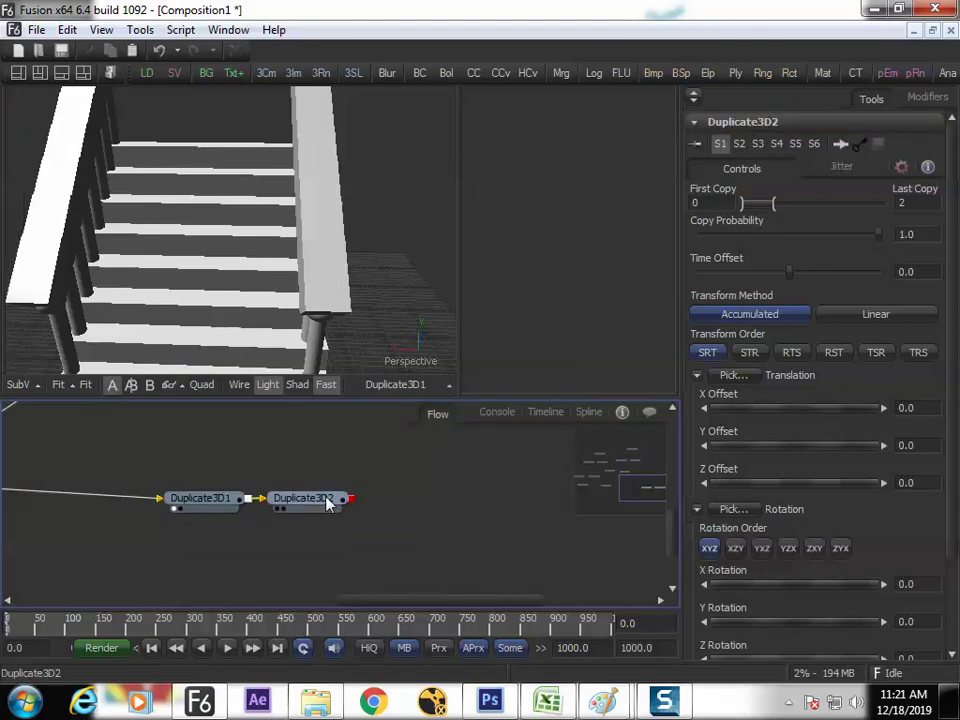
drag(321, 522, 289, 538)
click(288, 523)
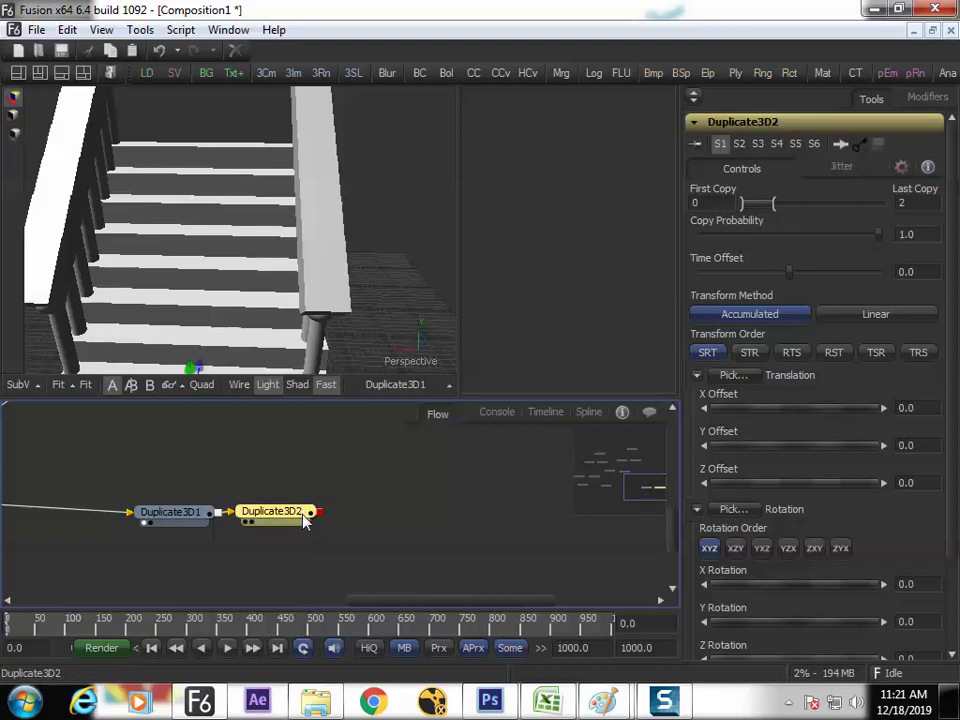
drag(299, 514, 295, 325)
click(85, 384)
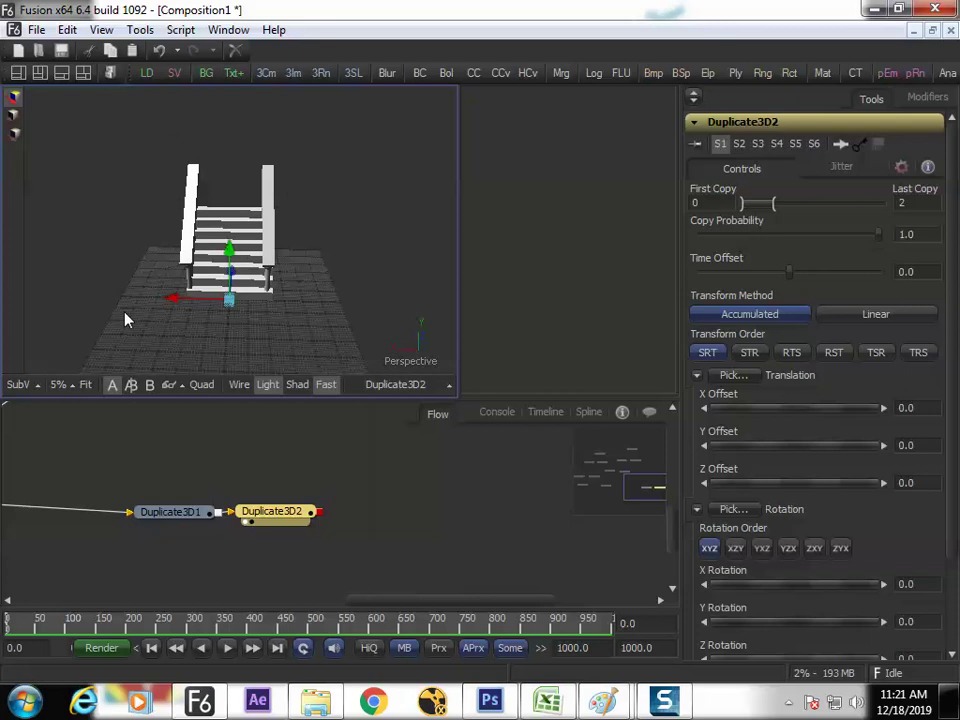
drag(296, 525, 327, 526)
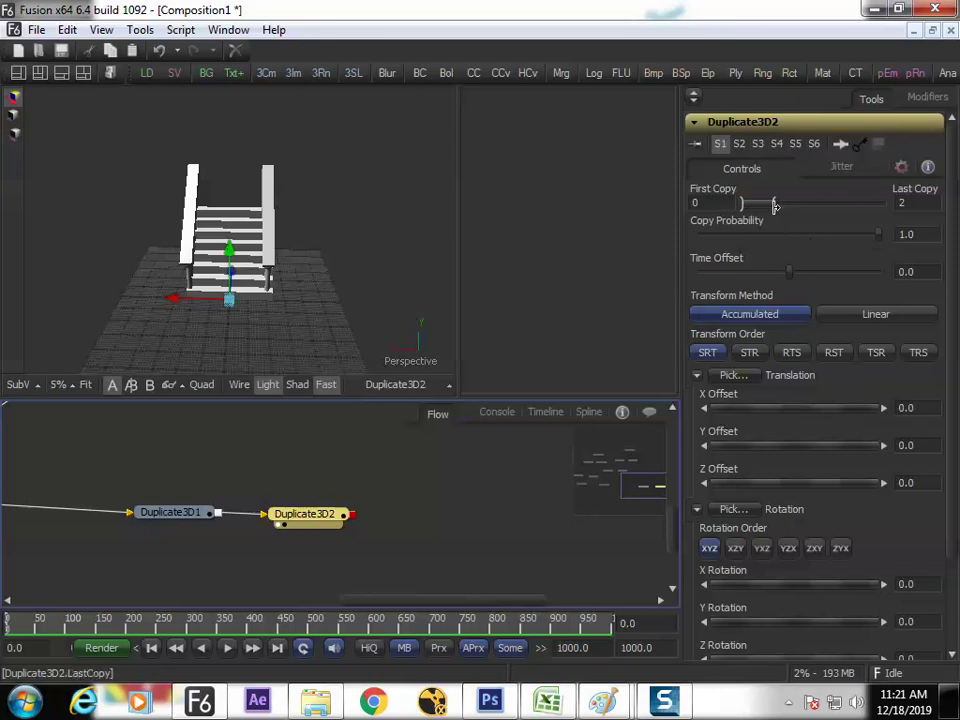
Set Duplicate3D2's last copy to 3 and its X offset to about -10.46 to repeat the staircase side by side.
drag(908, 202, 744, 232)
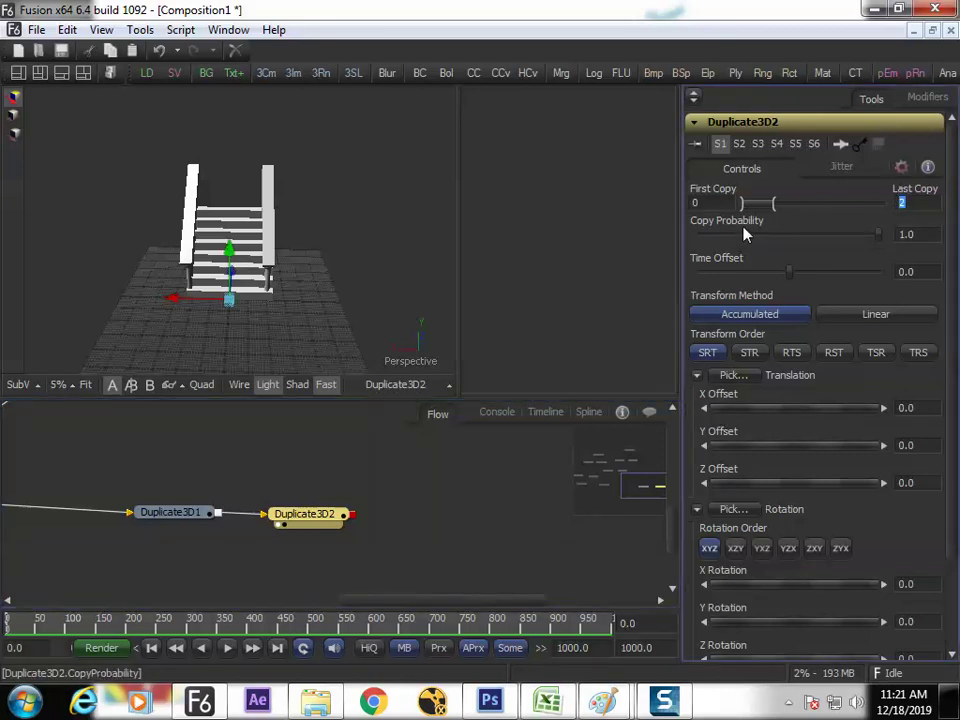
text(3)
key(Tab)
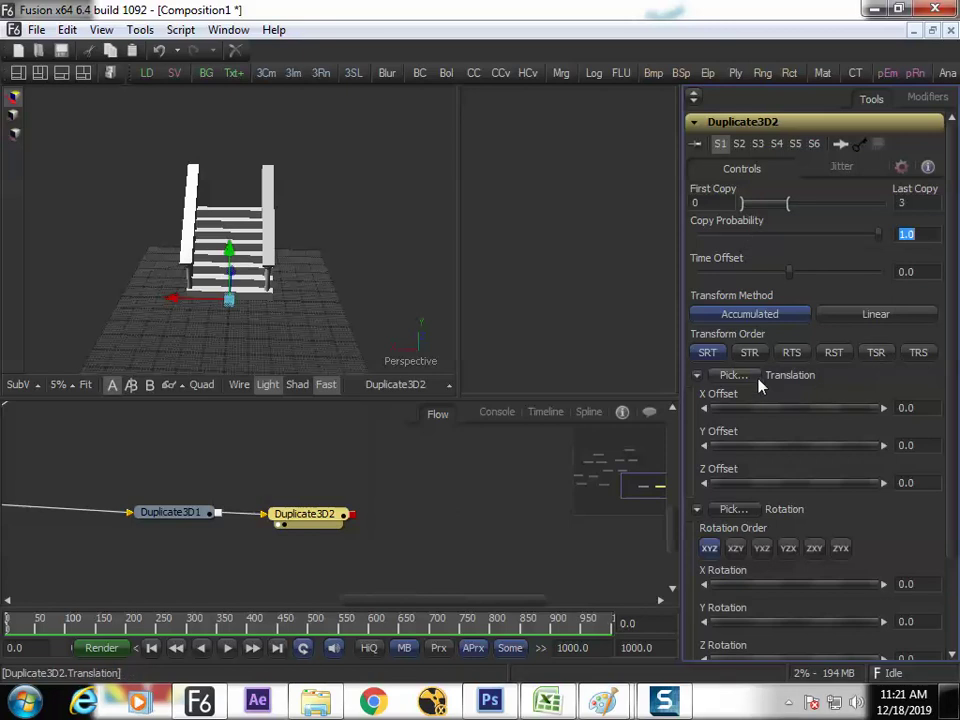
drag(750, 409, 642, 435)
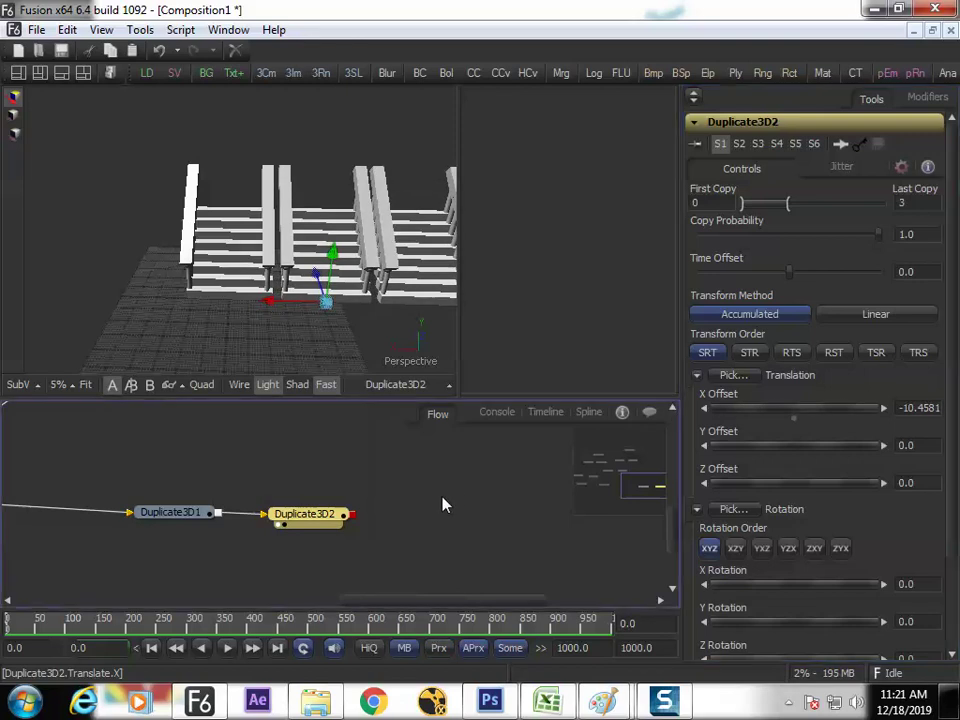
click(418, 548)
key(F4)
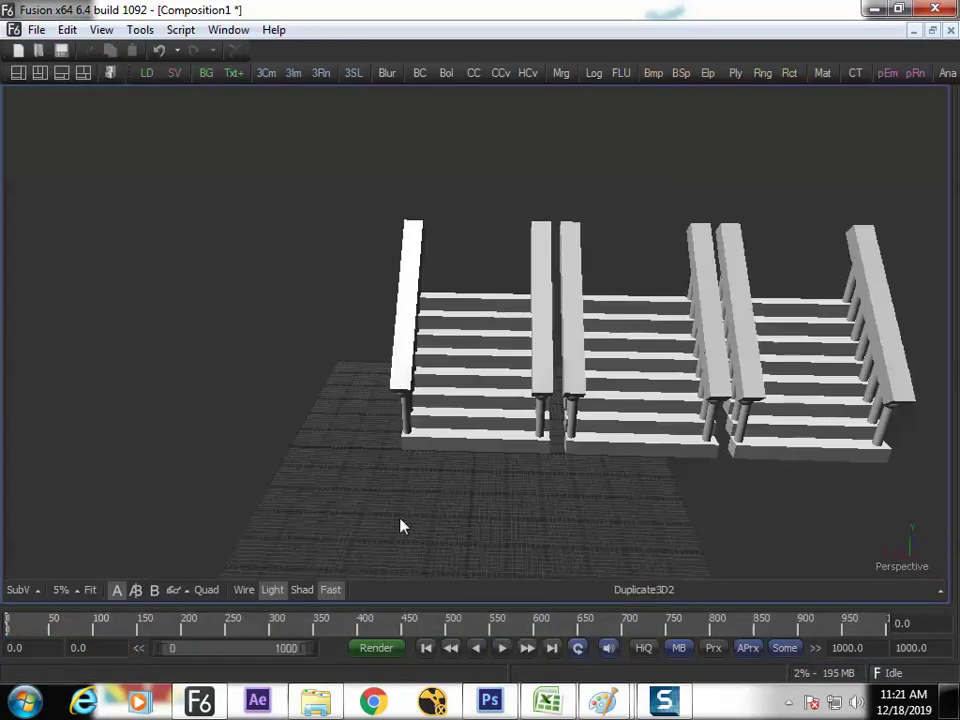
drag(540, 411, 190, 443)
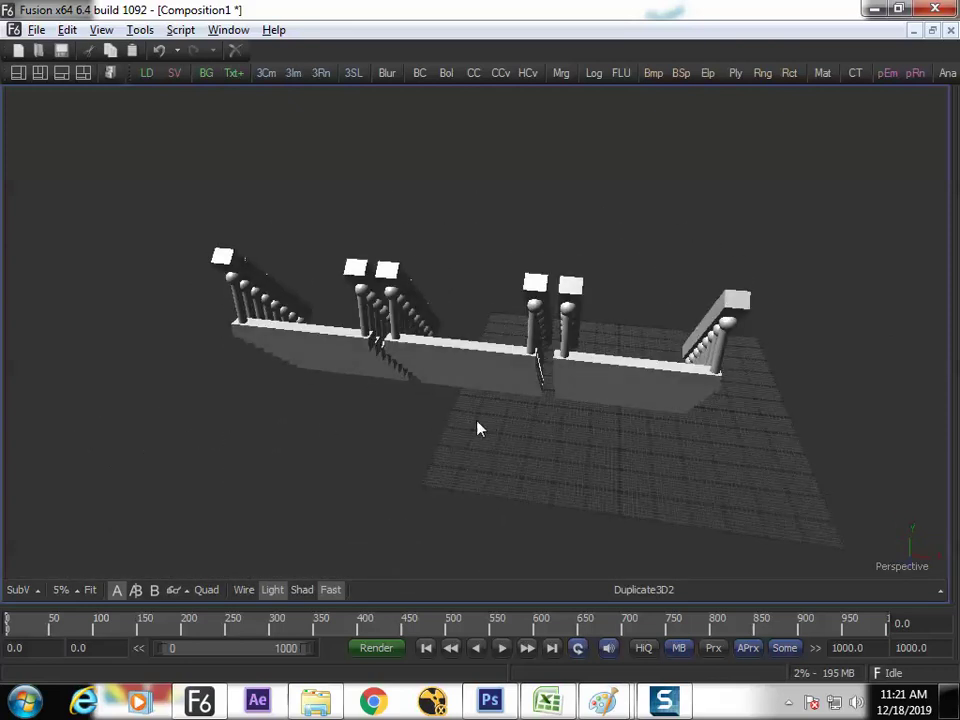
drag(478, 428, 414, 407)
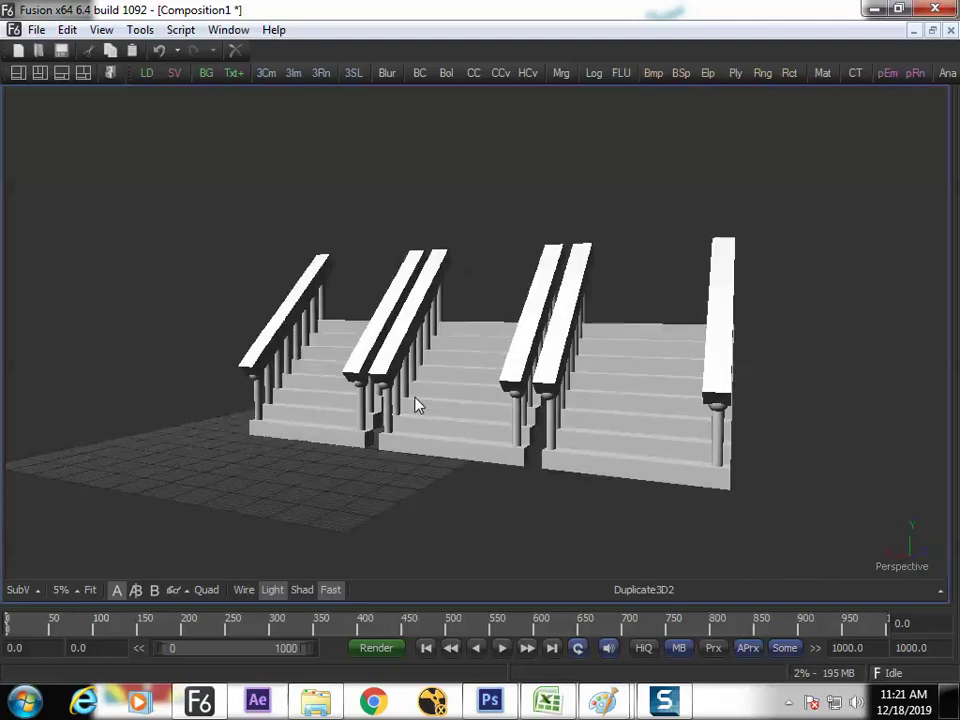
key(F4)
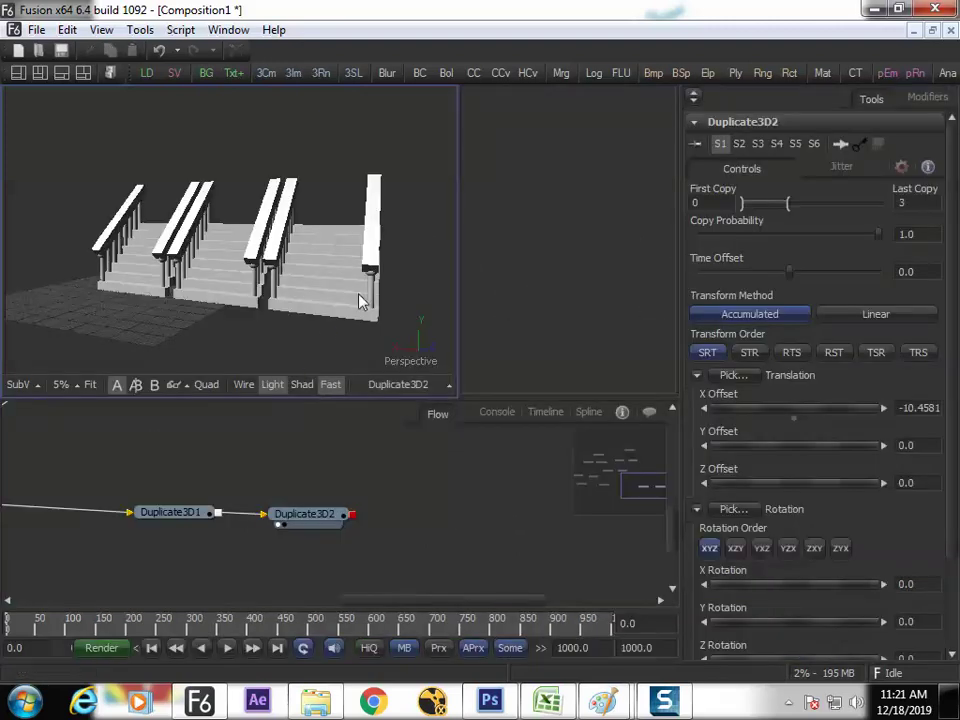
Inspect the duplicated staircases from several angles and move Duplicate3D1 slightly closer to Merge3D1 in the flow.
drag(360, 301, 212, 328)
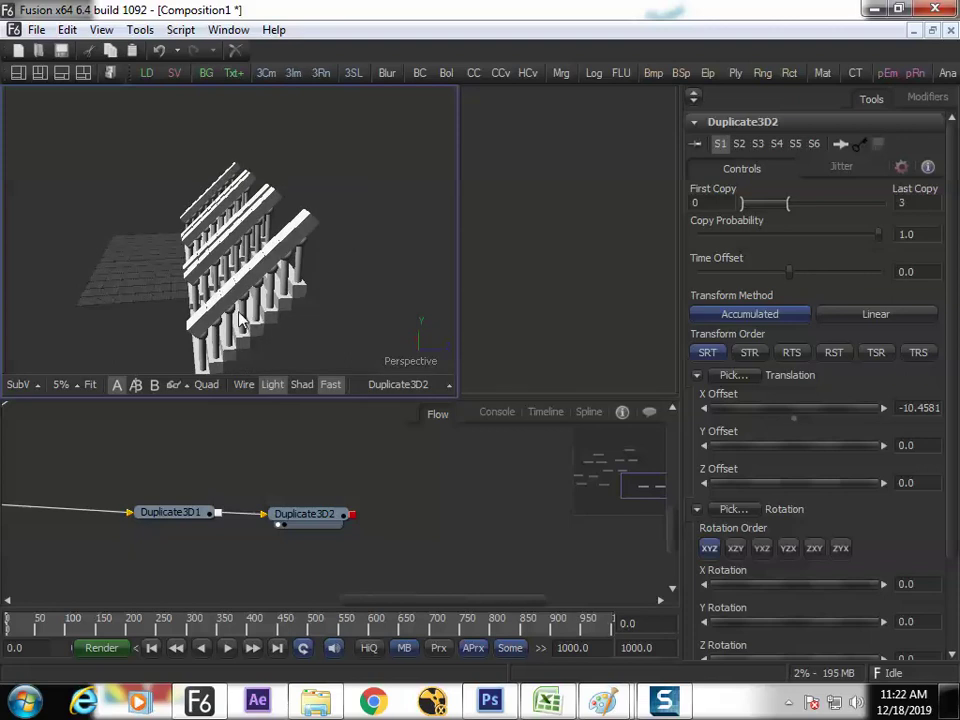
drag(175, 467, 398, 484)
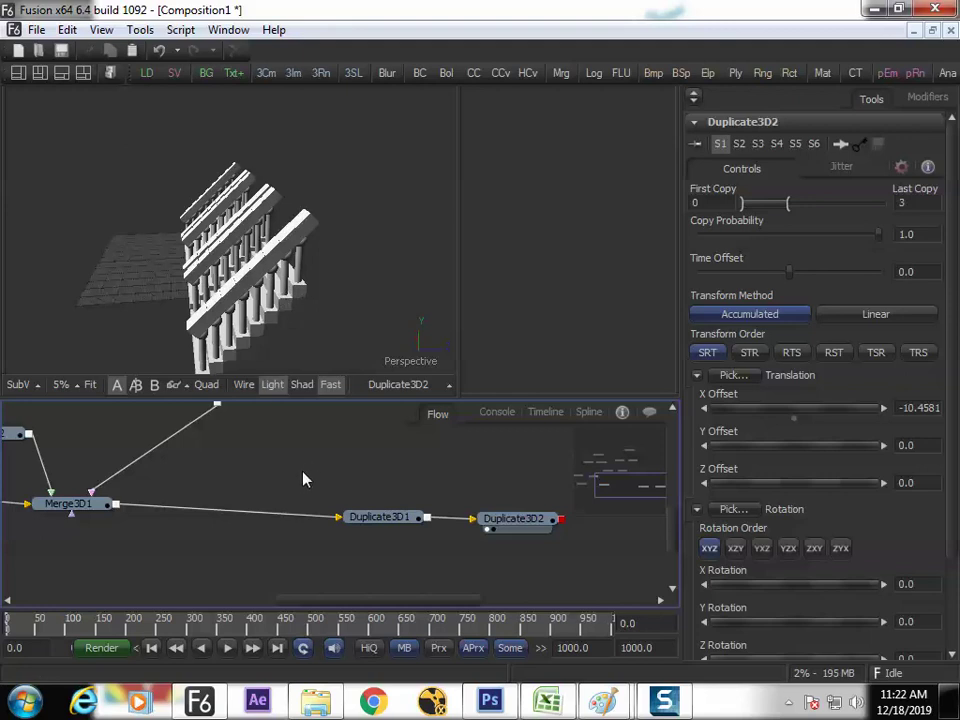
click(380, 520)
drag(380, 528, 330, 527)
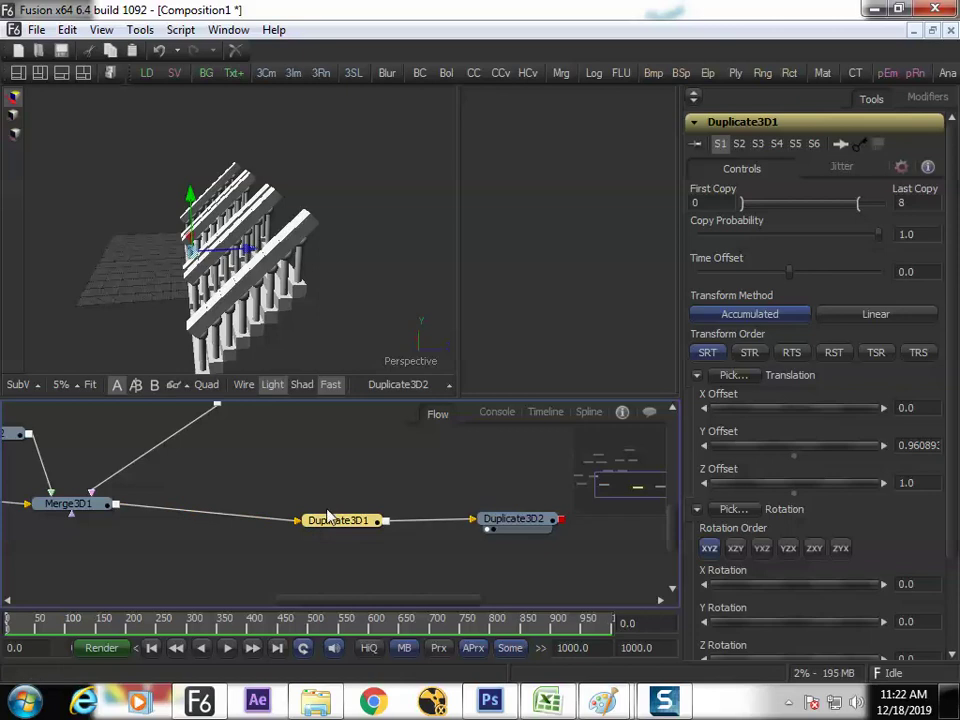
click(372, 321)
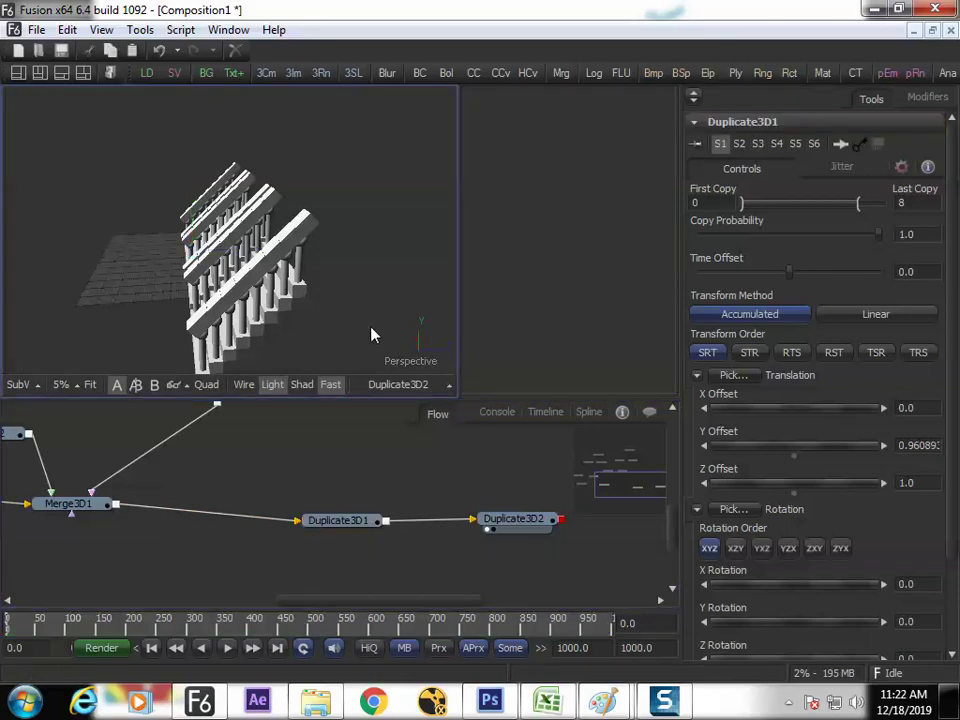
drag(372, 335, 325, 330)
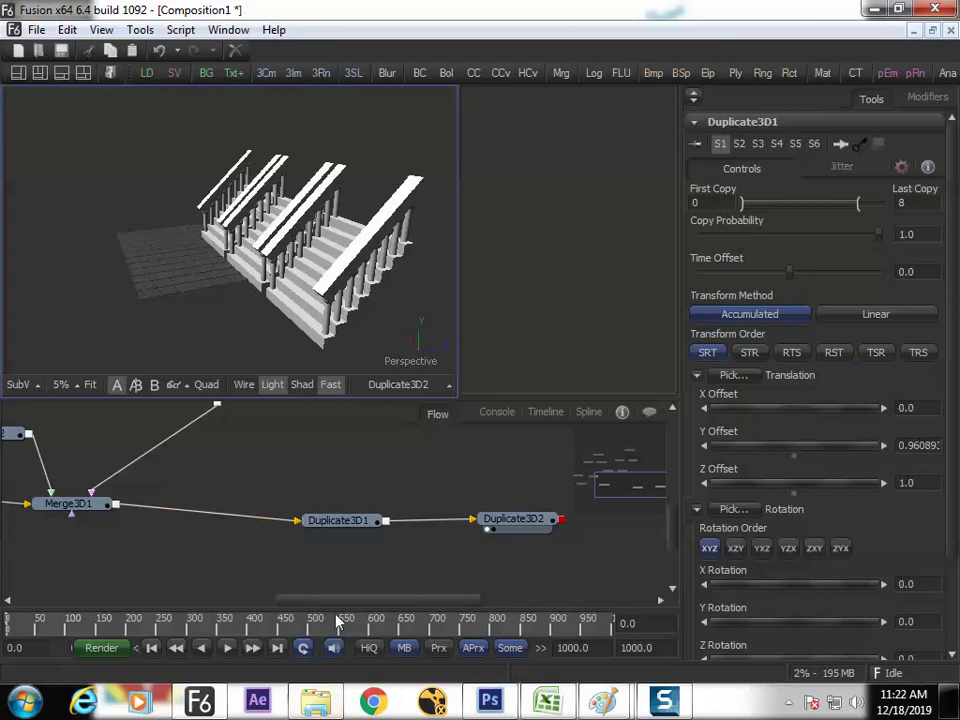
Switch to Chrome and search Google for "tv chenel id".
click(372, 706)
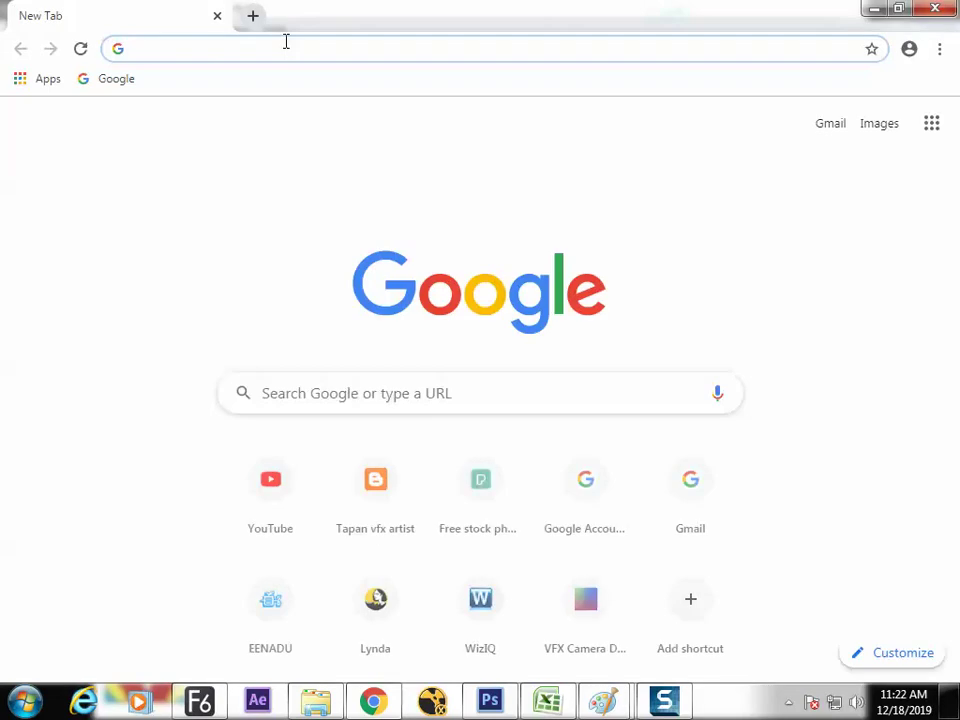
text(chen)
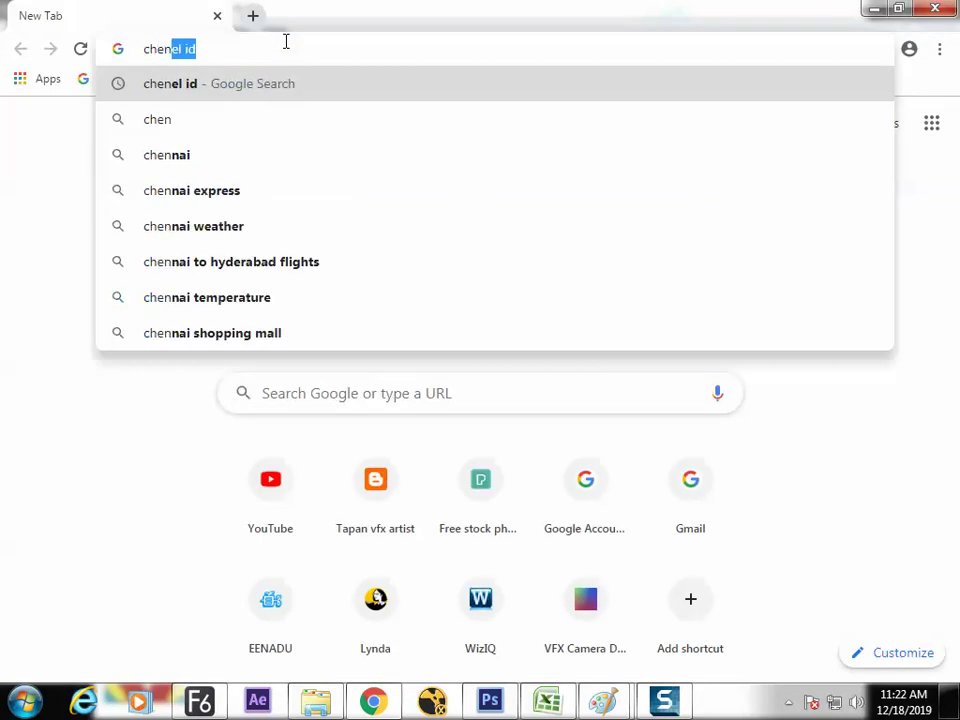
key(Return)
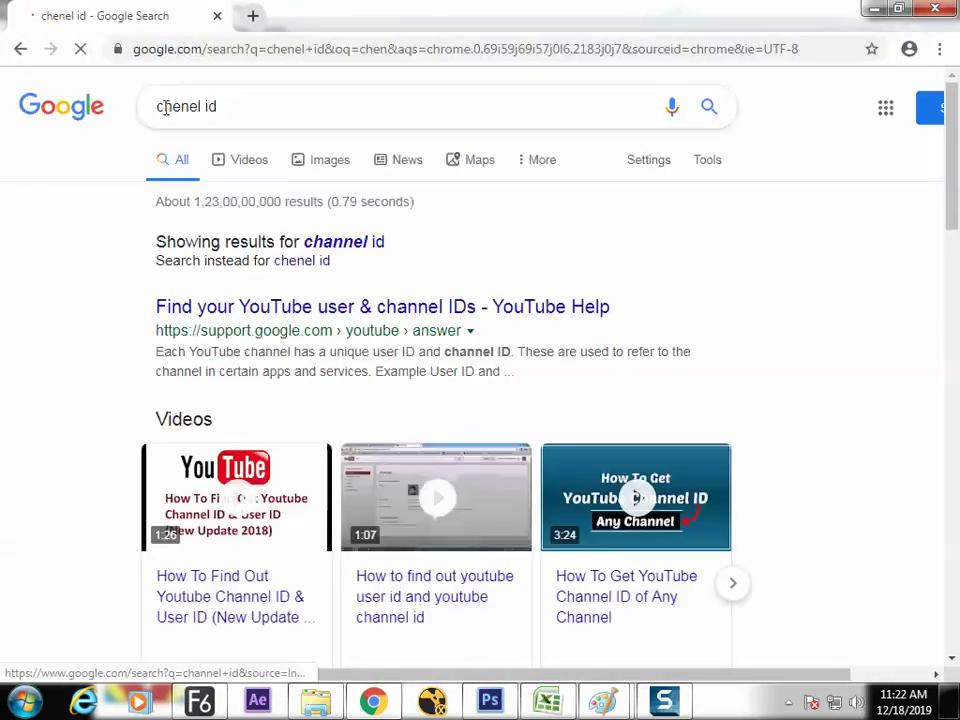
click(166, 107)
text(tv)
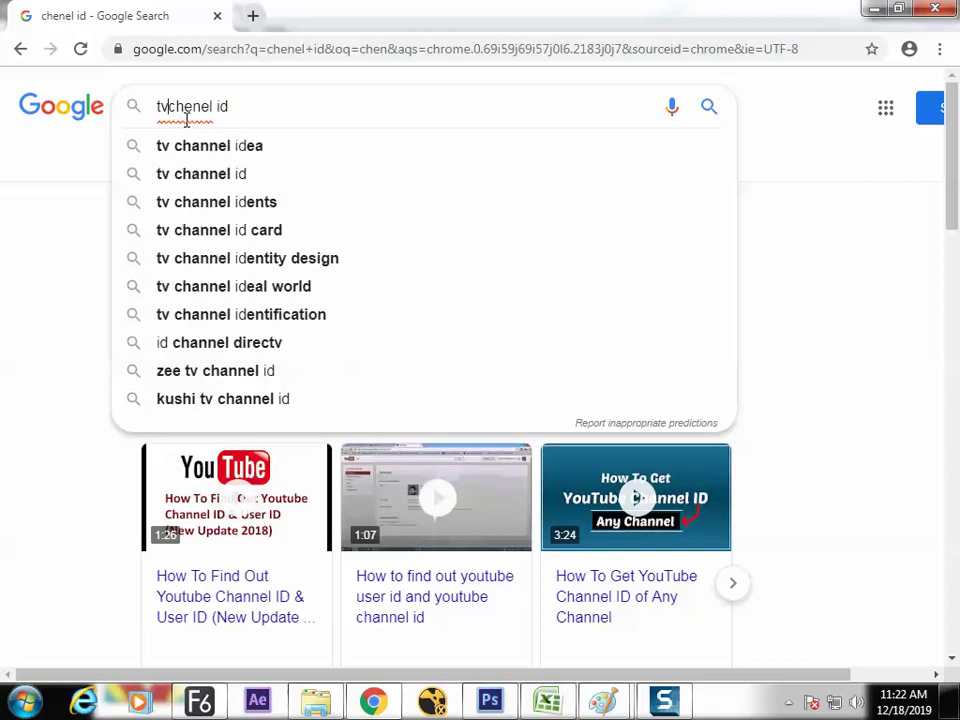
key(Return)
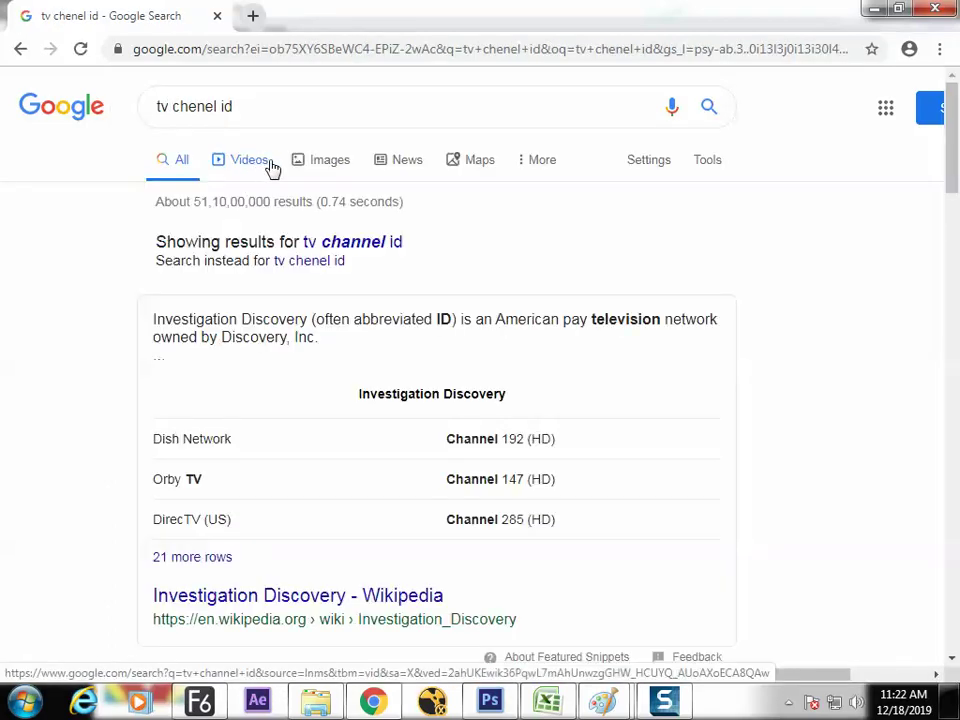
Open the "ten tv channel id" video from the video results and watch it full screen, pausing at 0:11.
click(255, 163)
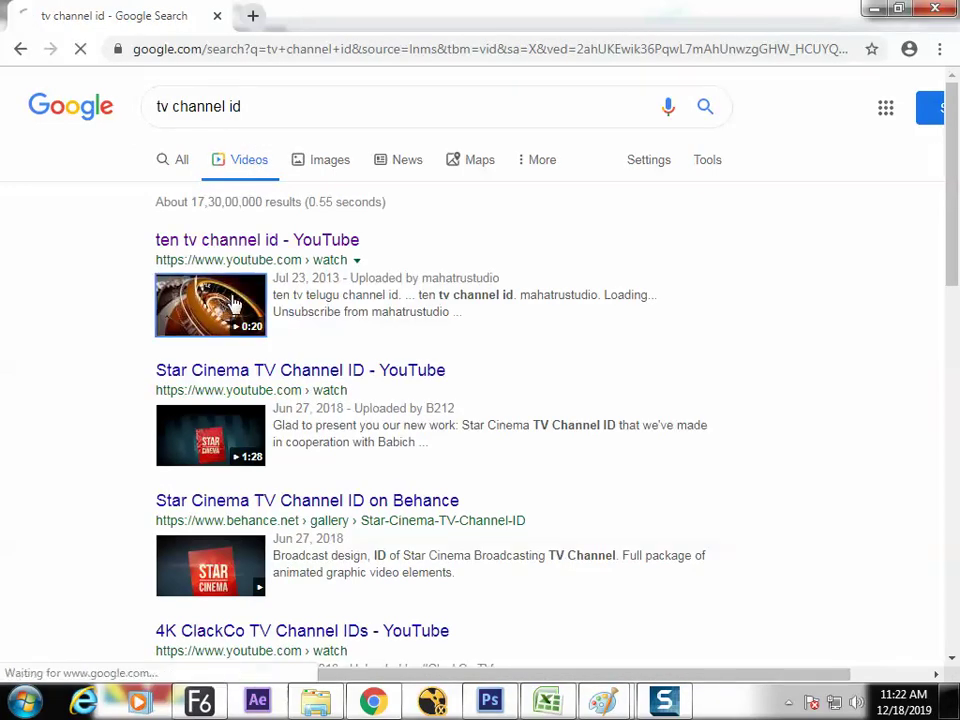
click(231, 313)
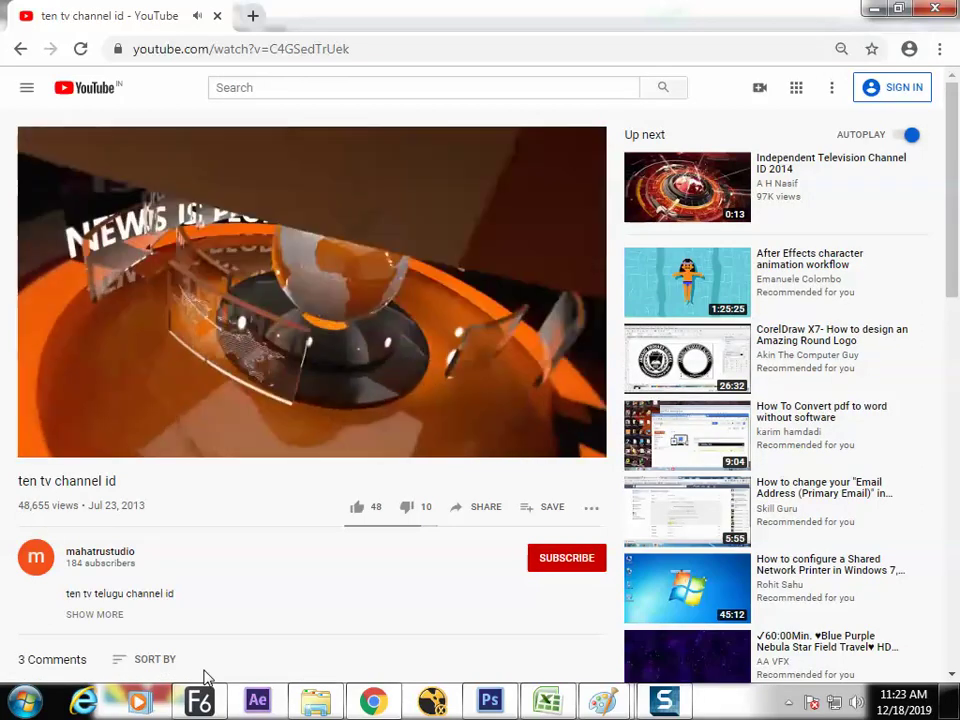
key(f)
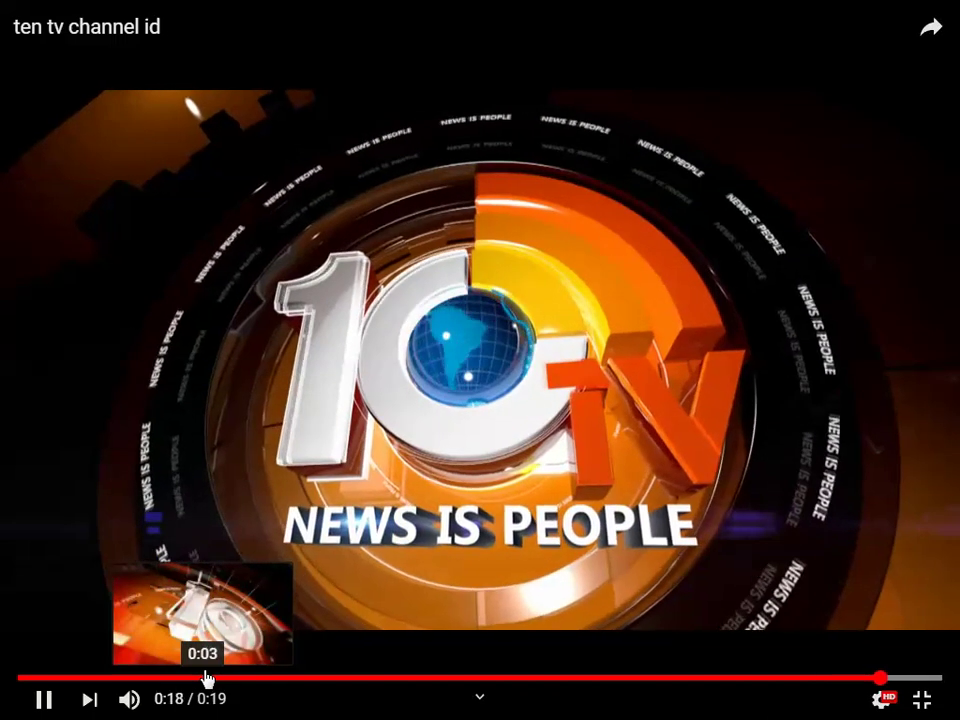
key(space)
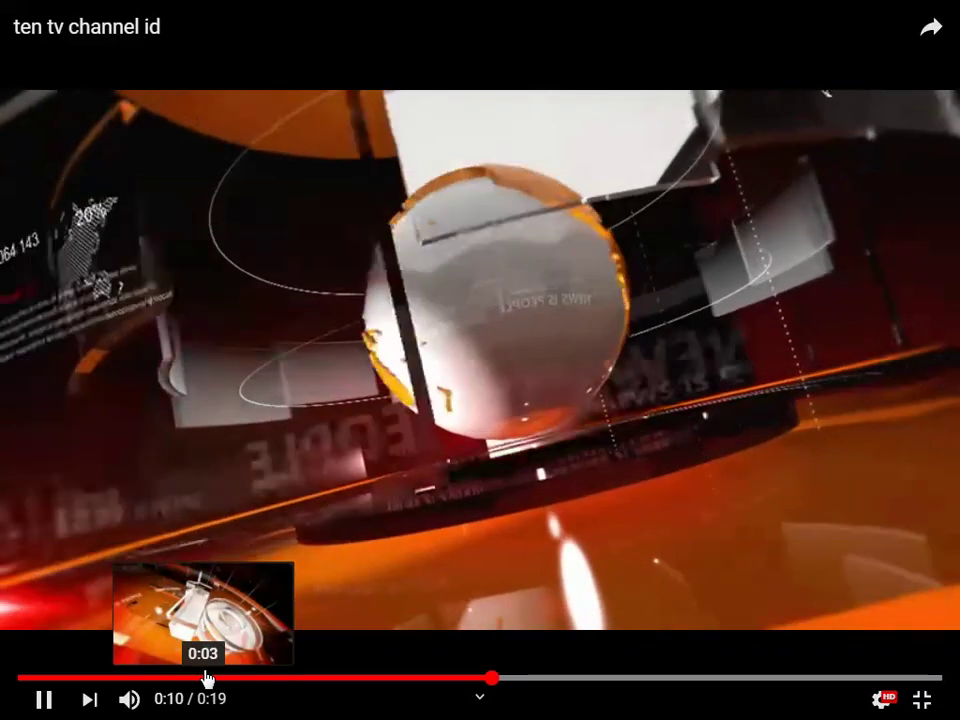
key(space)
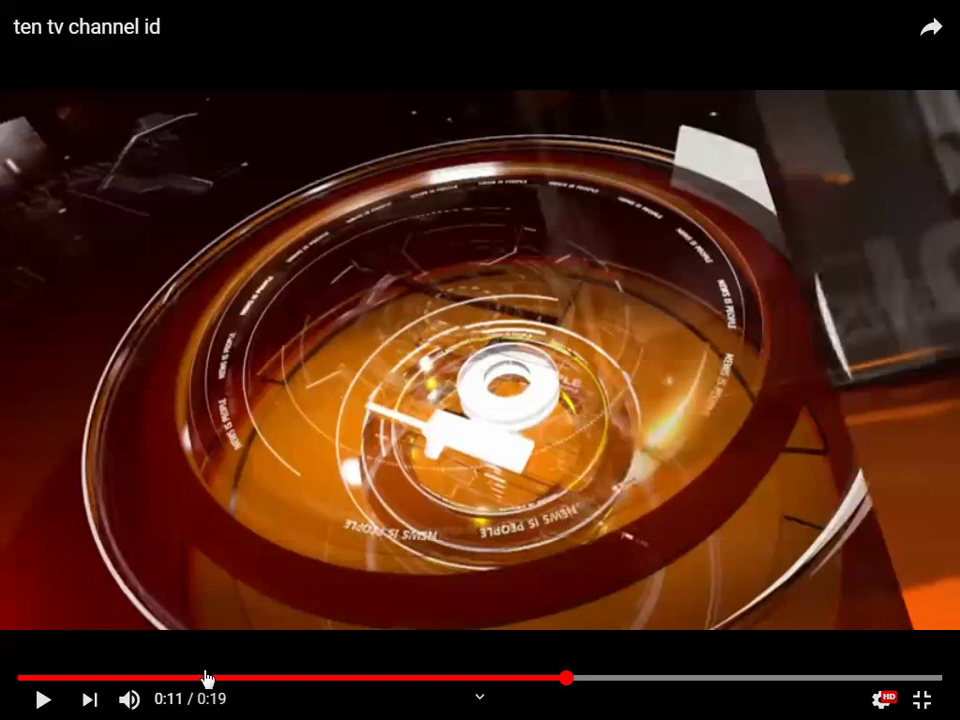
key(Escape)
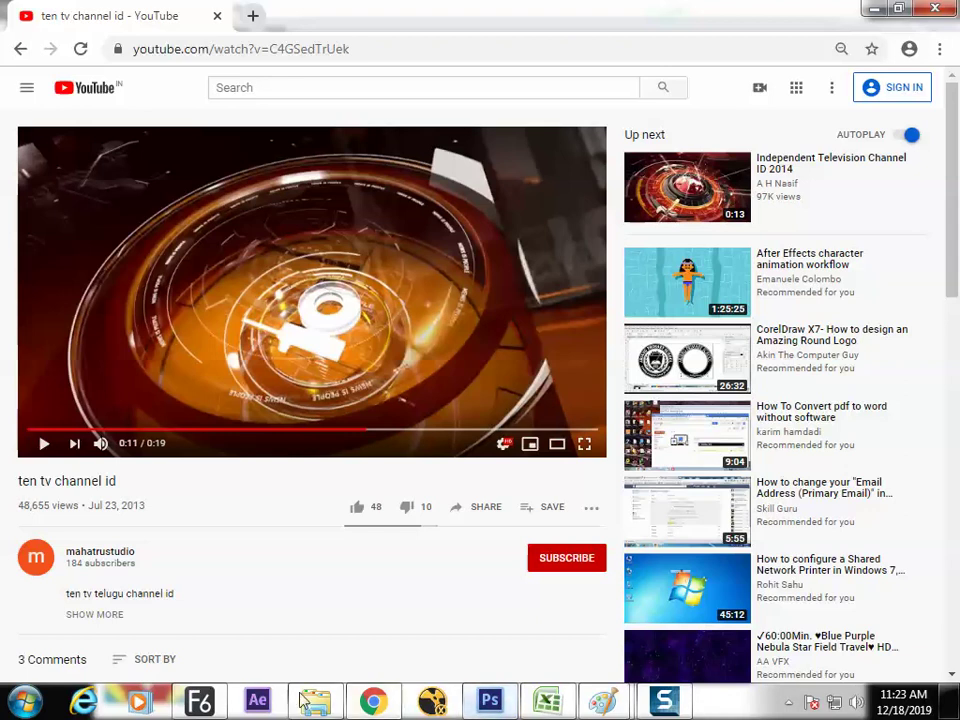
Switch back to Fusion and create a new composition.
click(199, 702)
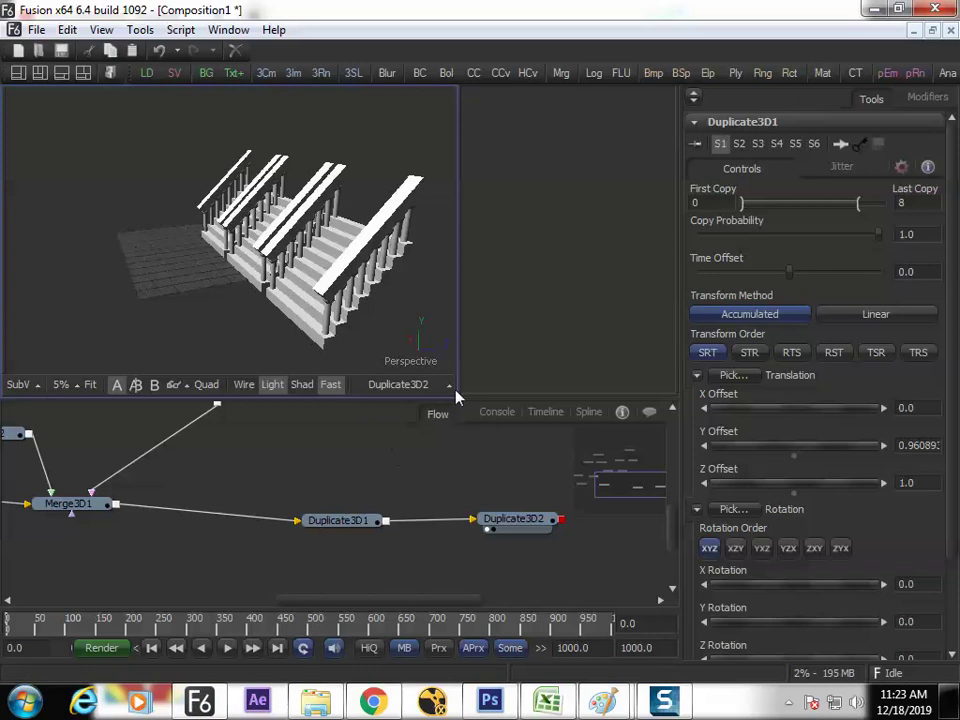
drag(484, 527, 215, 508)
drag(265, 287, 215, 345)
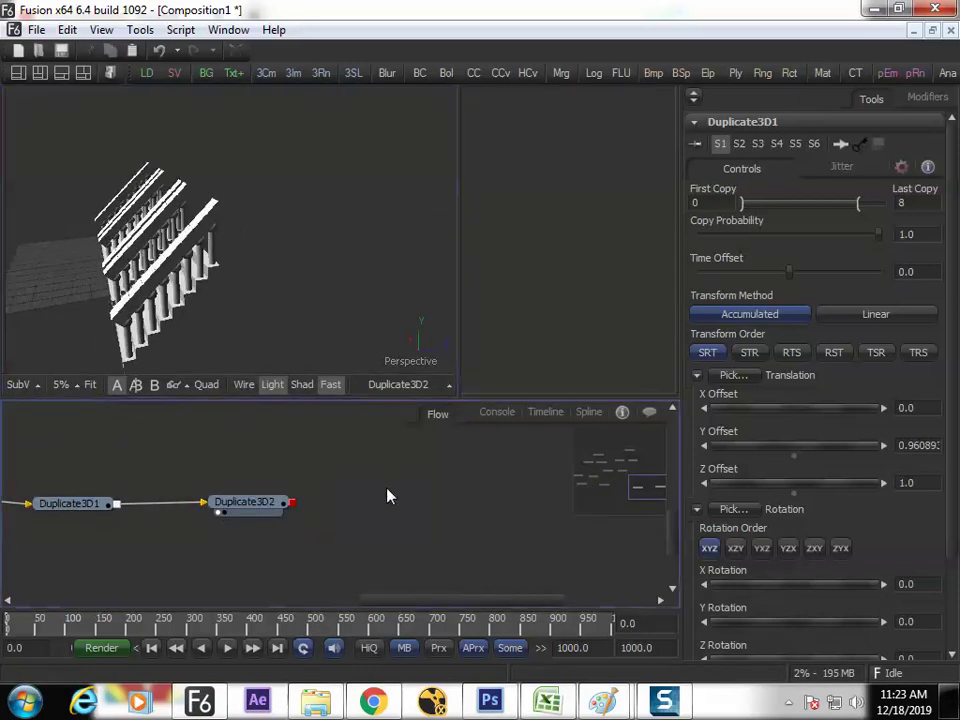
key(ctrl+n)
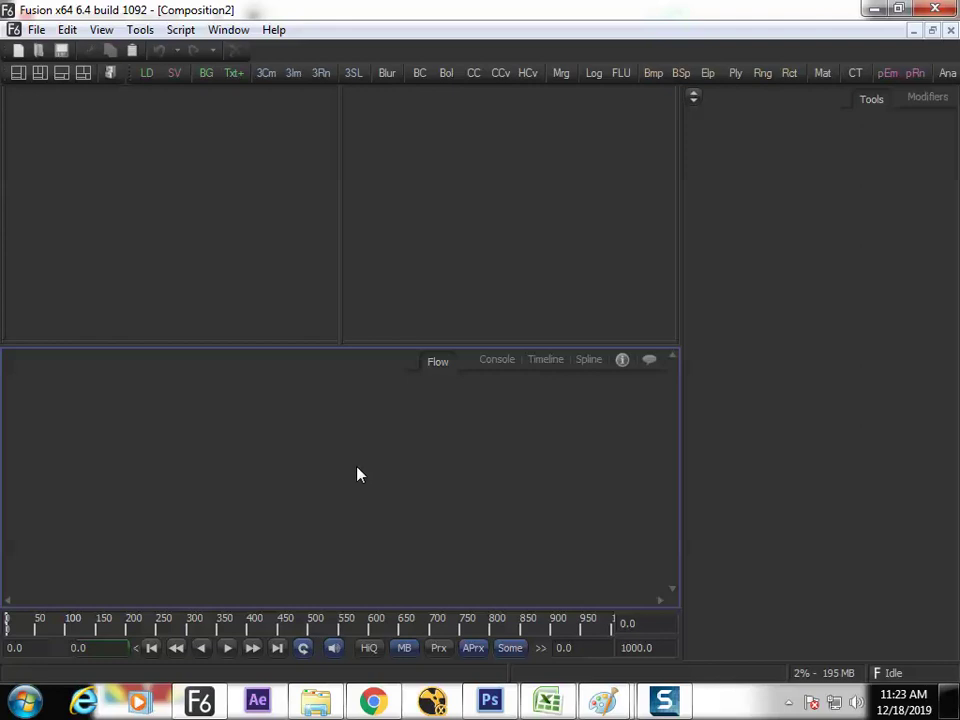
Add a Shape 3D tool to the empty flow and display it in the first viewer.
key(ctrl+space)
text(sha)
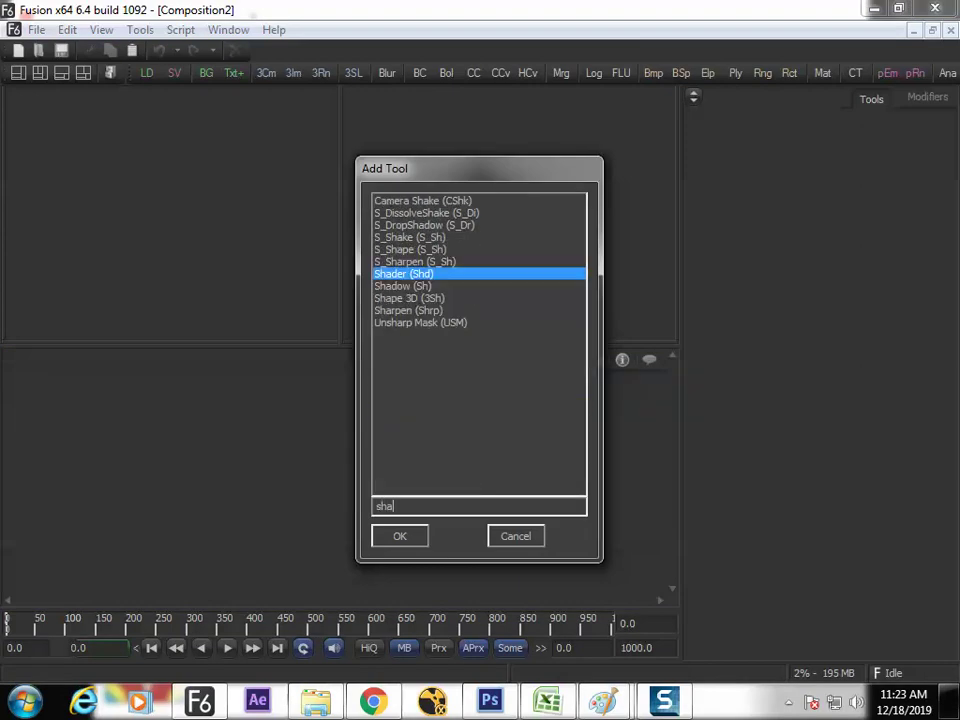
key(Down)
key(Down)
key(Return)
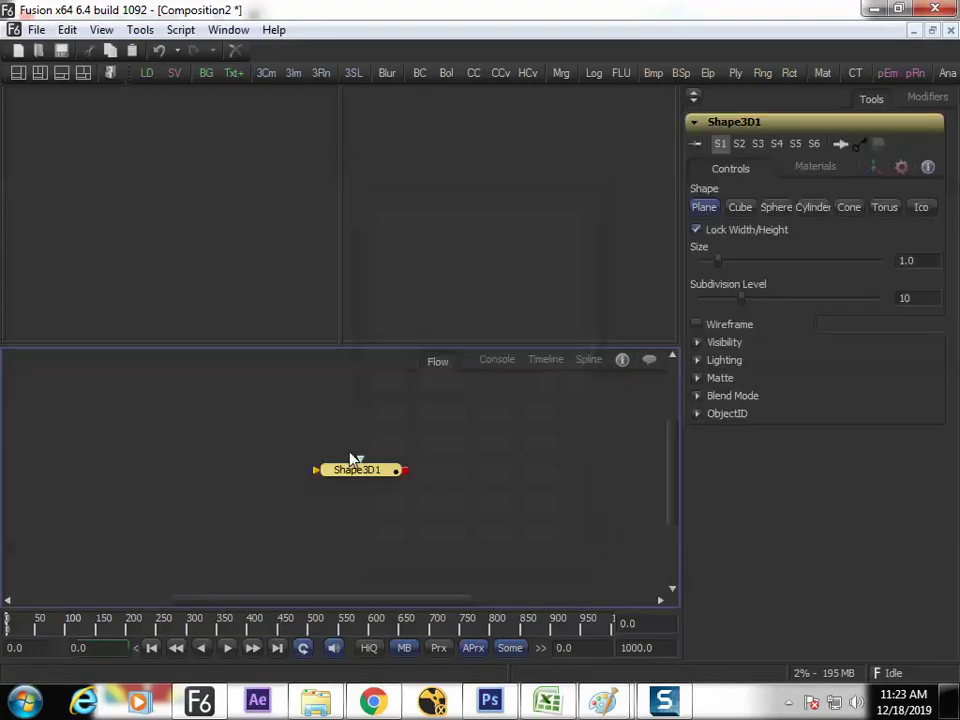
drag(375, 475, 198, 245)
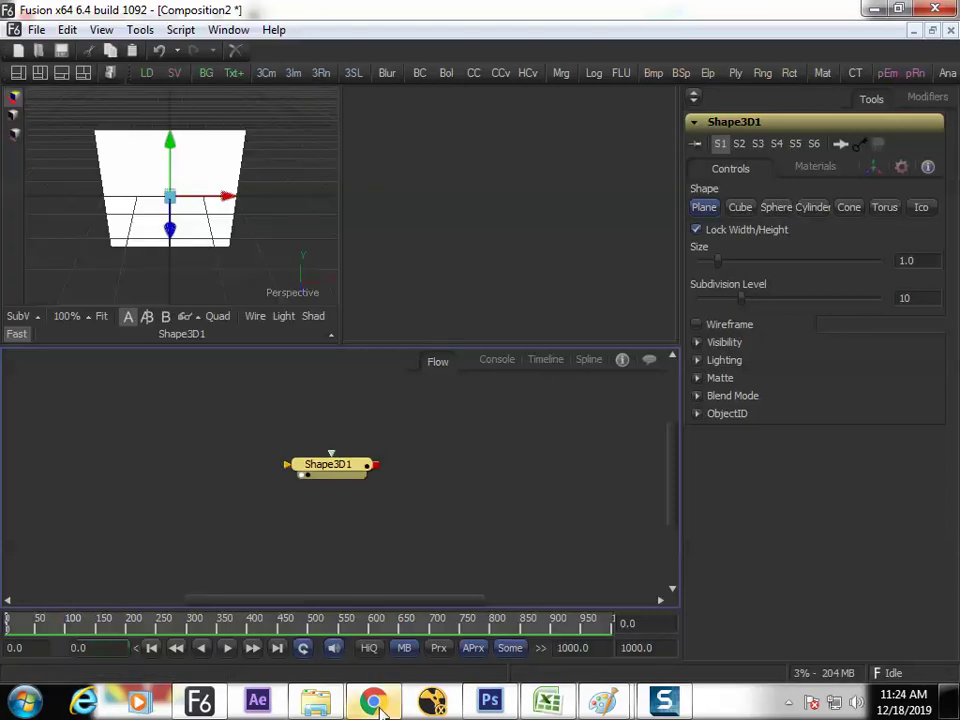
Switch to Chrome and replay the opening of the "ten tv channel id" video, pausing at 0:03 to examine its ring shapes.
click(373, 702)
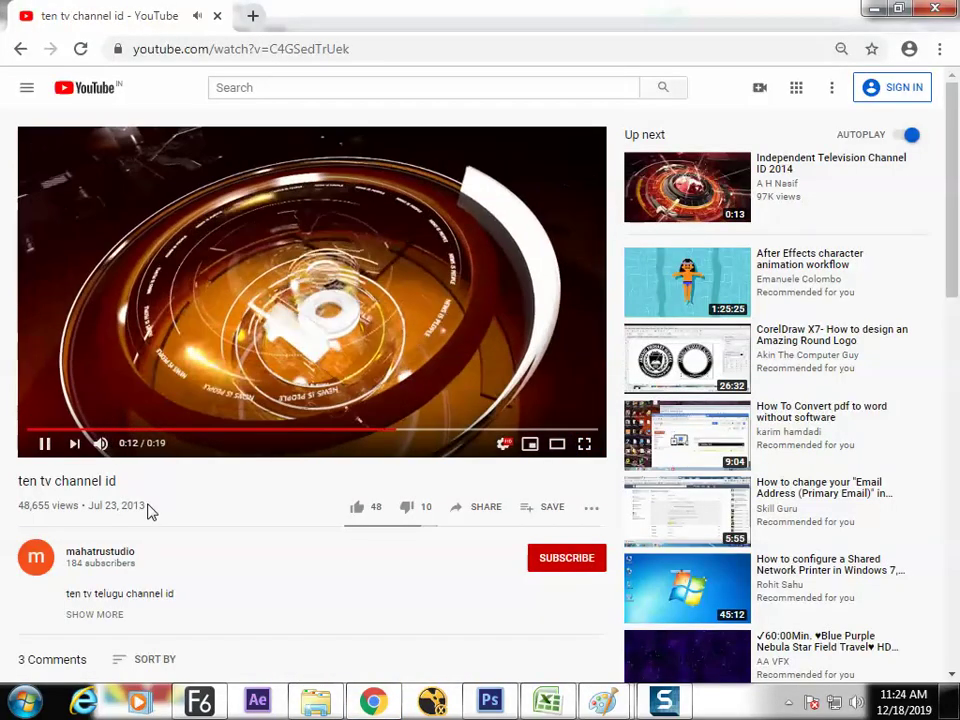
key(space)
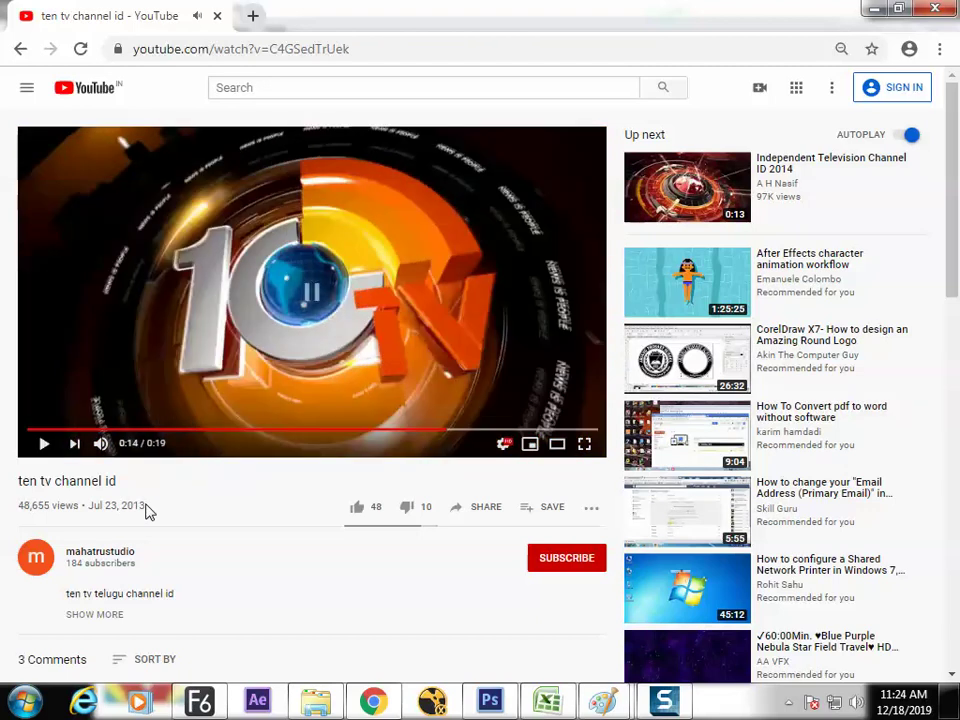
click(92, 431)
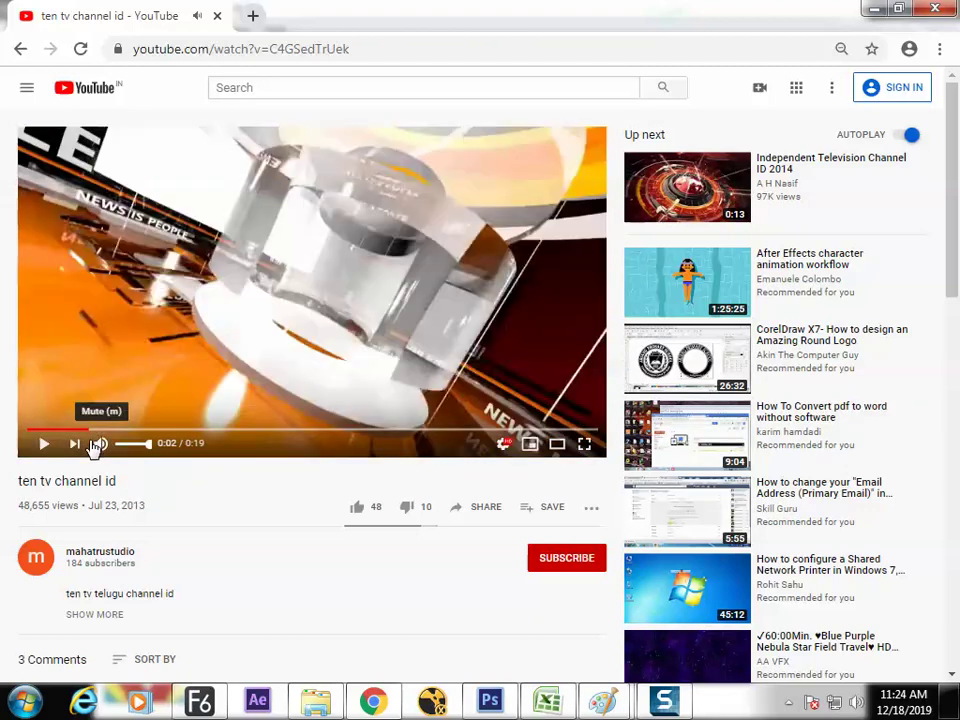
click(304, 350)
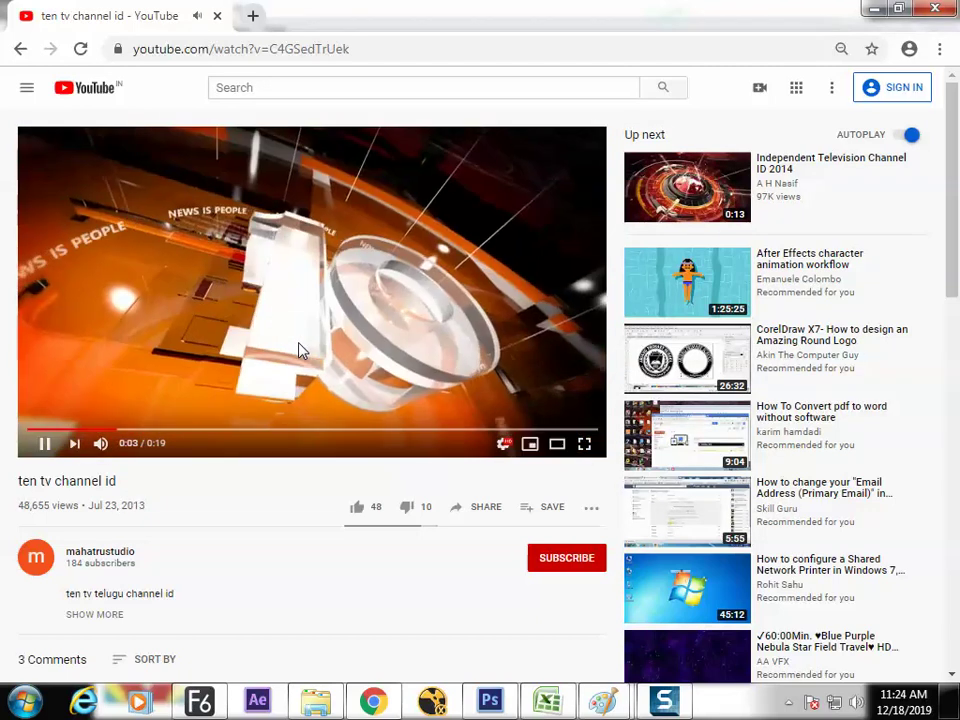
click(395, 214)
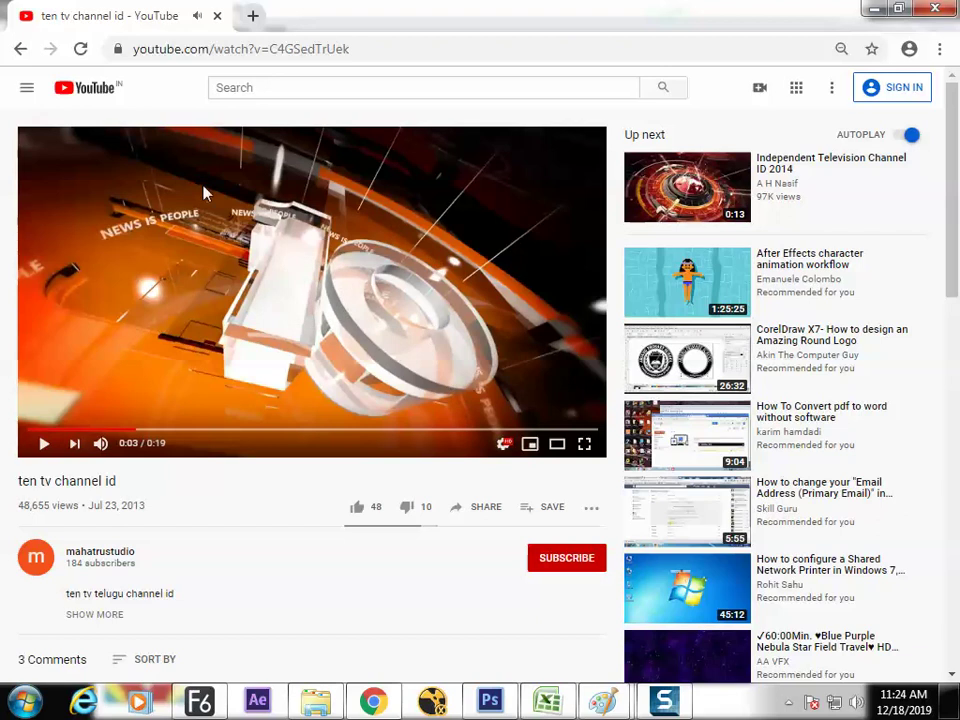
Switch to Fusion, make Shape3D1 a torus with a radius of about 1.15, and show it fitted and lit.
key(alt+Tab)
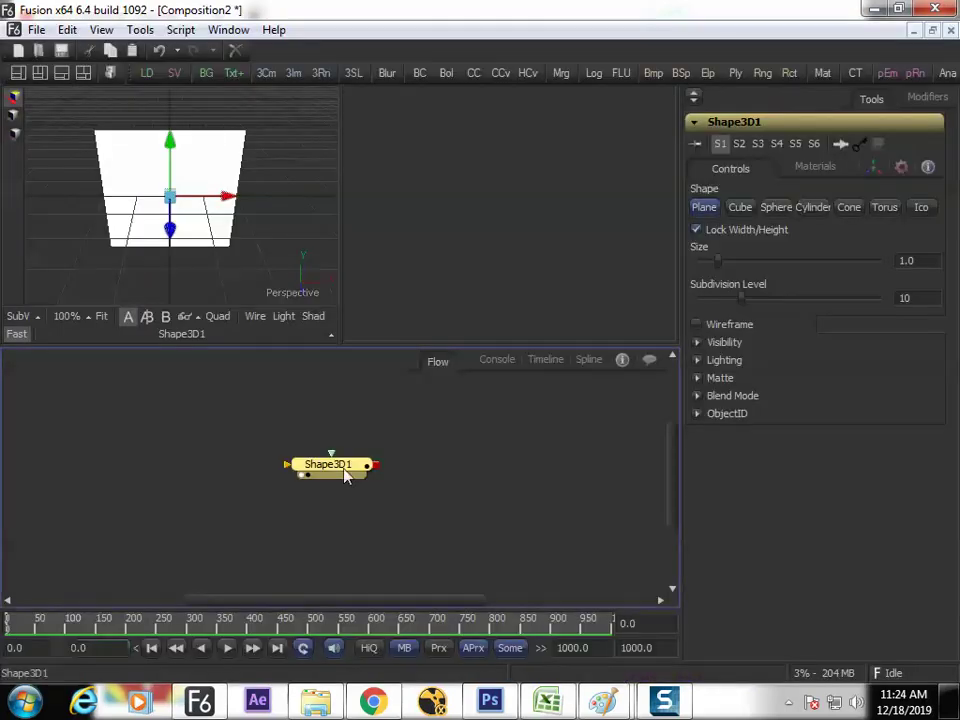
click(885, 207)
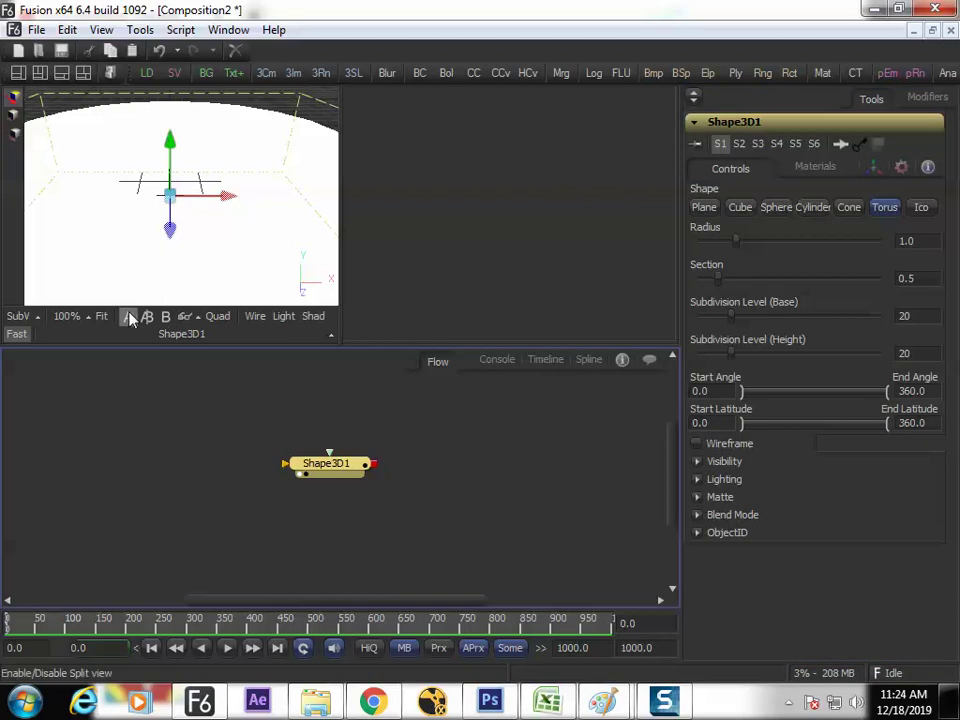
click(101, 316)
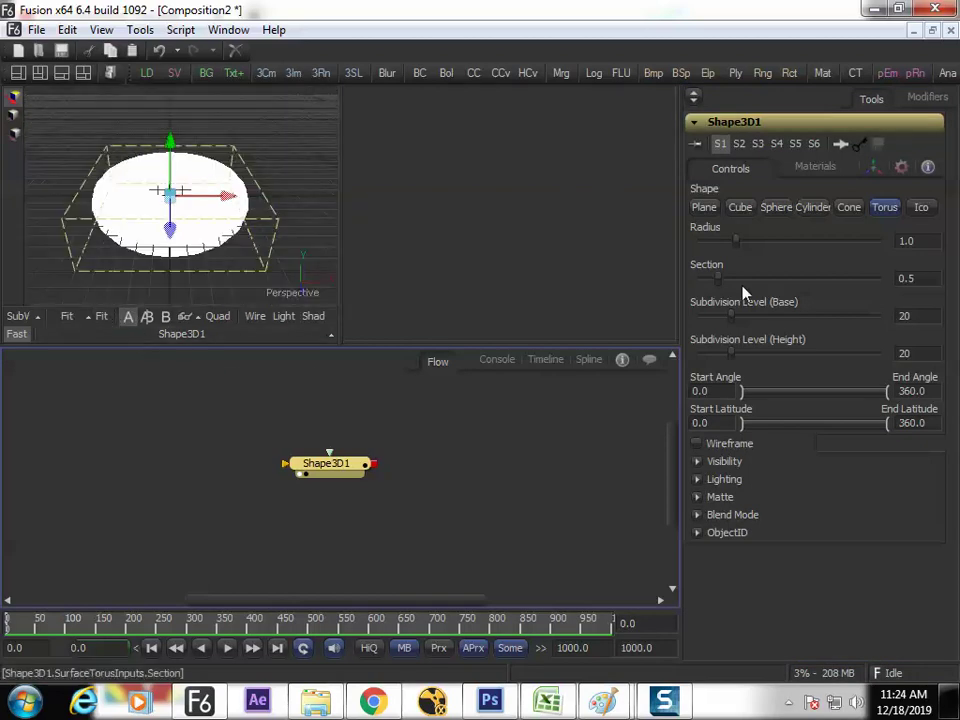
drag(737, 248, 741, 249)
click(284, 316)
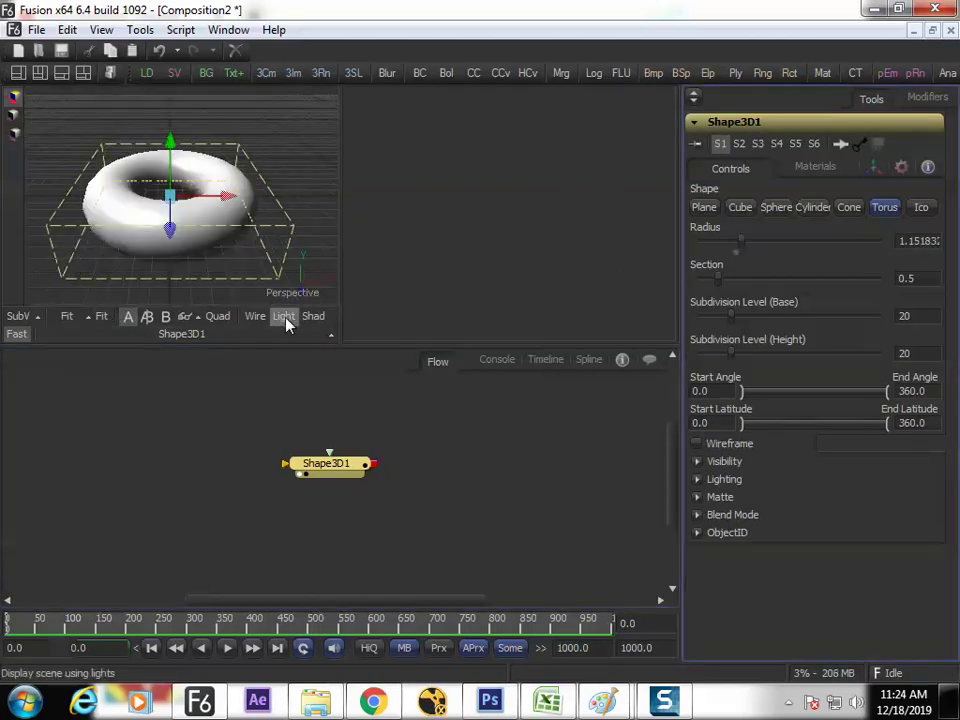
mouse_move(265, 265)
mouse_down()
mouse_move(223, 251)
mouse_move(101, 268)
mouse_move(349, 223)
mouse_move(310, 255)
mouse_move(197, 293)
mouse_move(264, 289)
mouse_up()
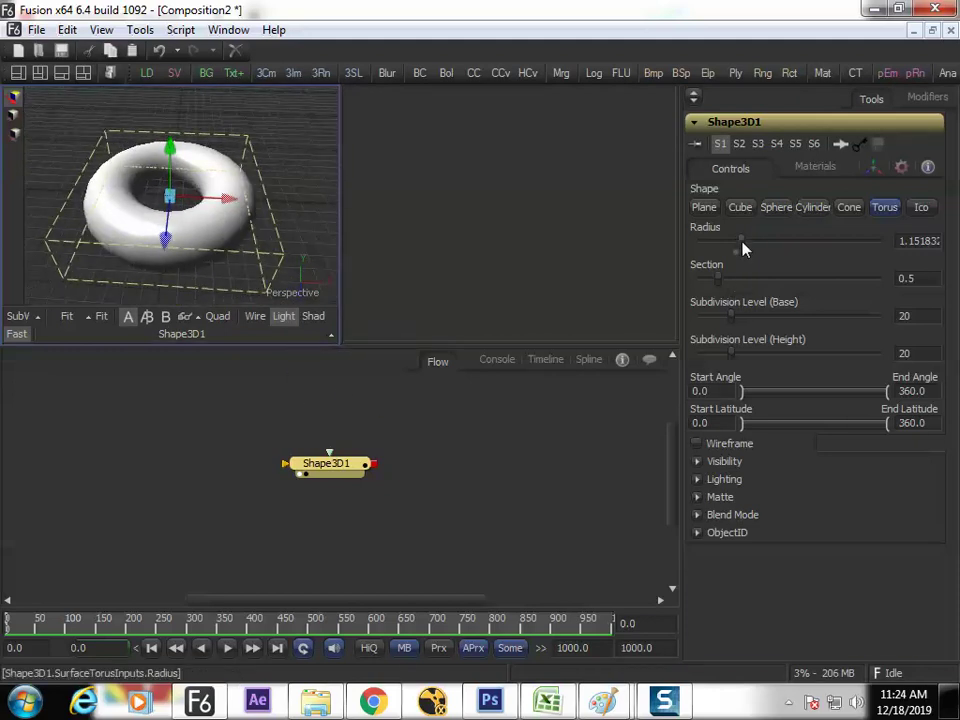
Turn the torus into a thin, smooth ring with radius about 1.86, section about 0.052 and base subdivision level 63.
drag(743, 249, 767, 246)
drag(720, 285, 705, 290)
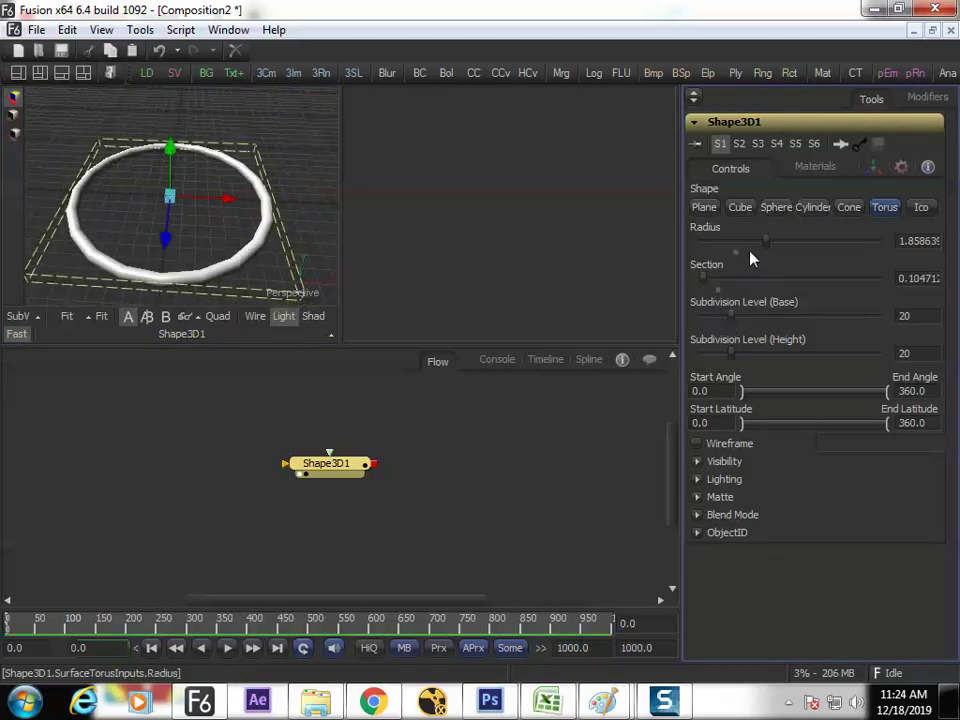
drag(733, 319, 810, 316)
drag(706, 287, 706, 286)
click(307, 234)
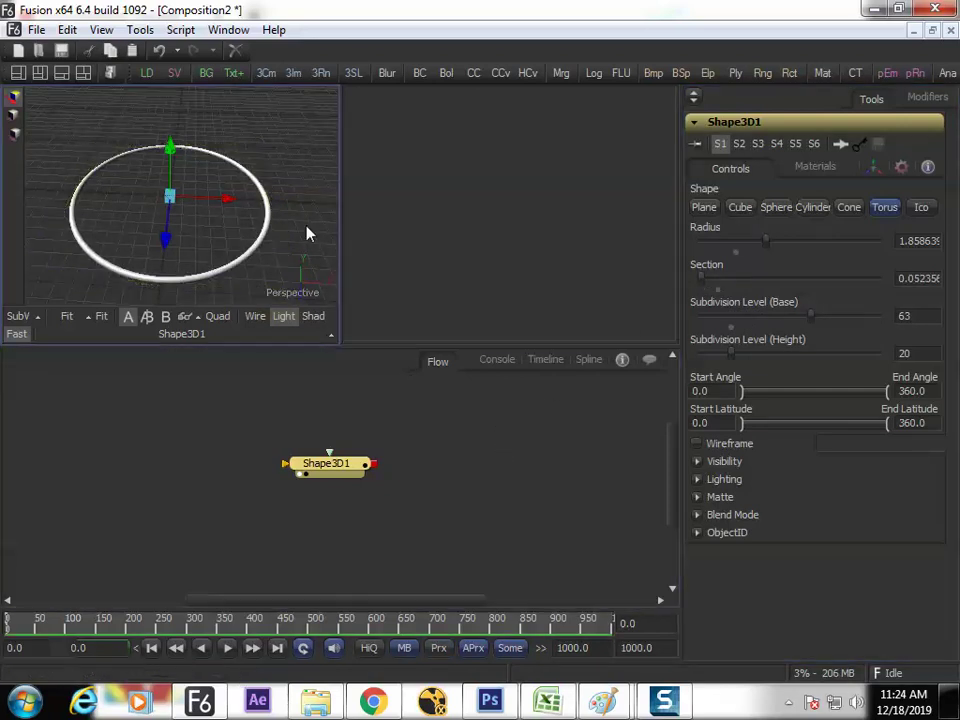
Switch to Chrome, pause the channel ID video at 0:10, and compare its rings with the torus in Fusion's enlarged, orbited viewer.
key(F4)
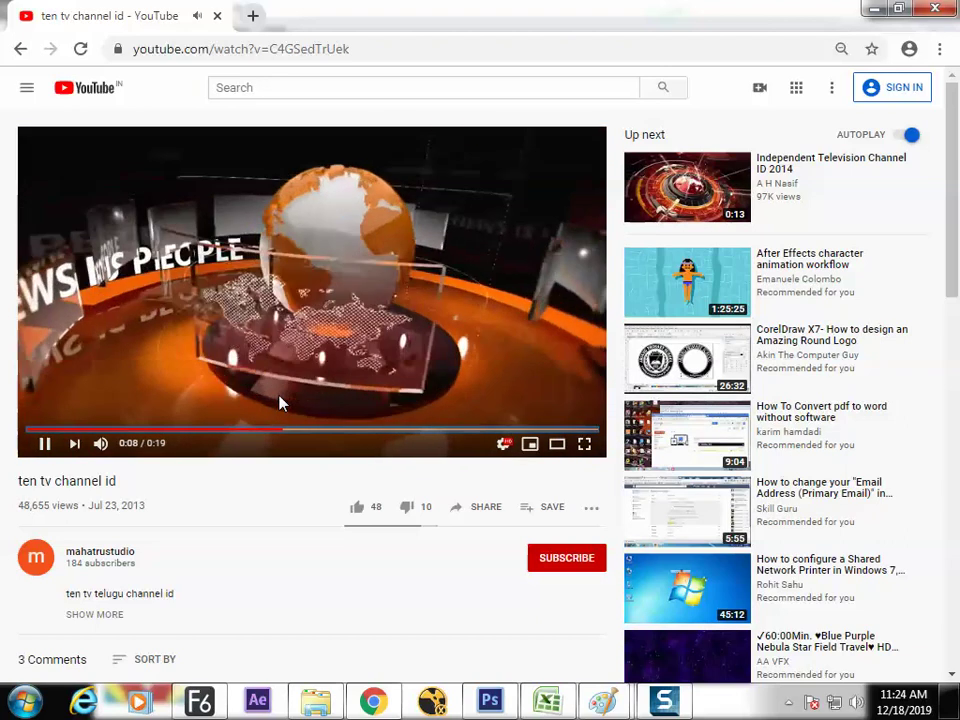
click(280, 402)
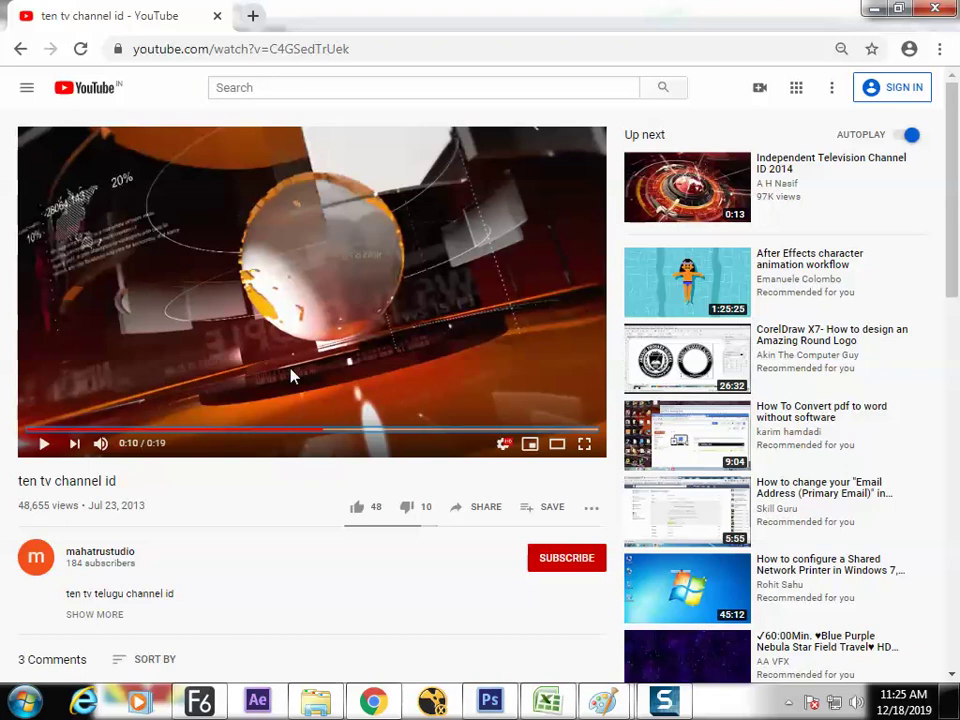
key(alt+Tab)
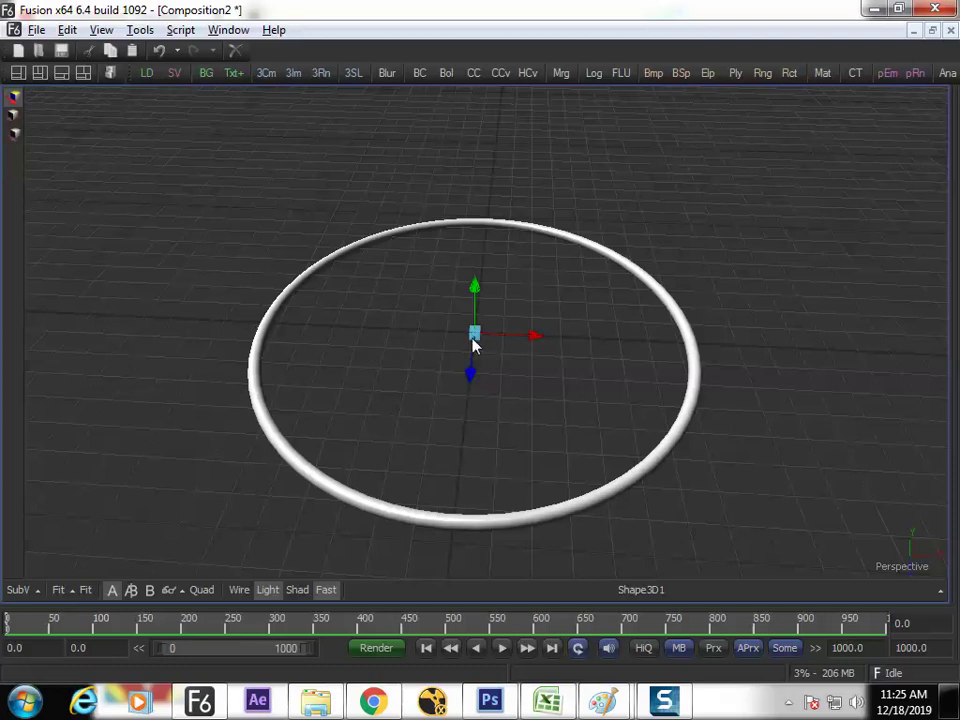
key(alt+Tab)
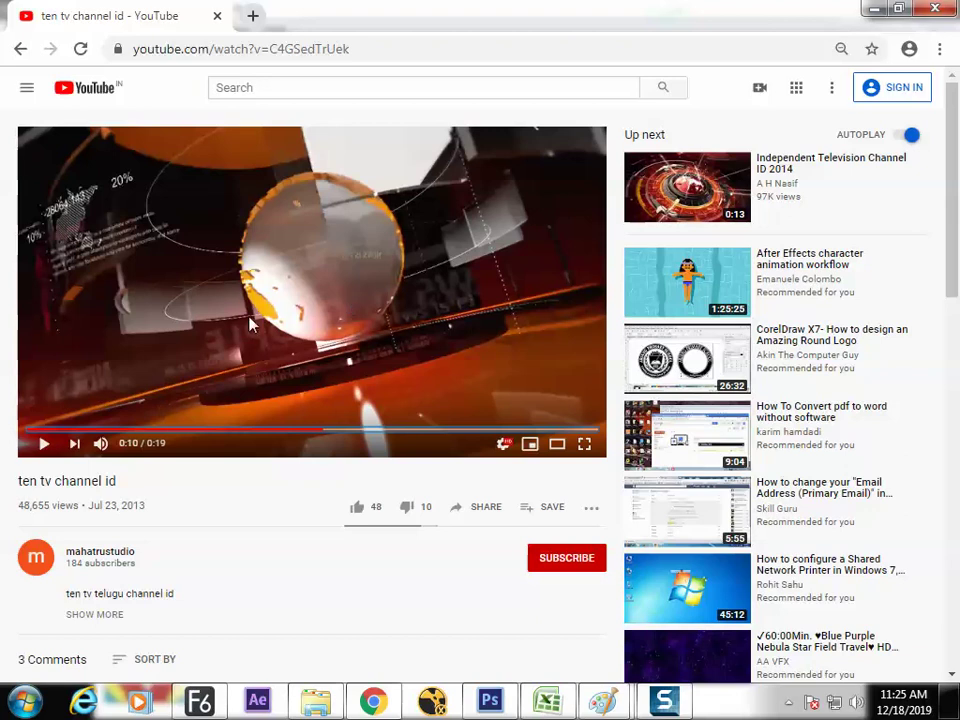
key(alt+Tab)
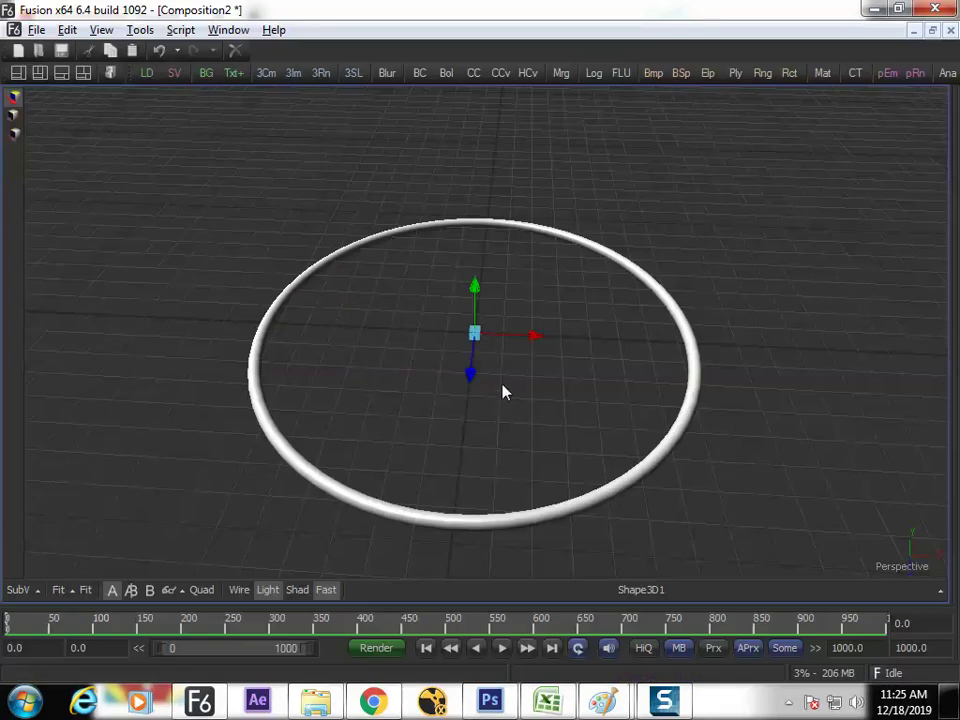
drag(503, 392, 332, 364)
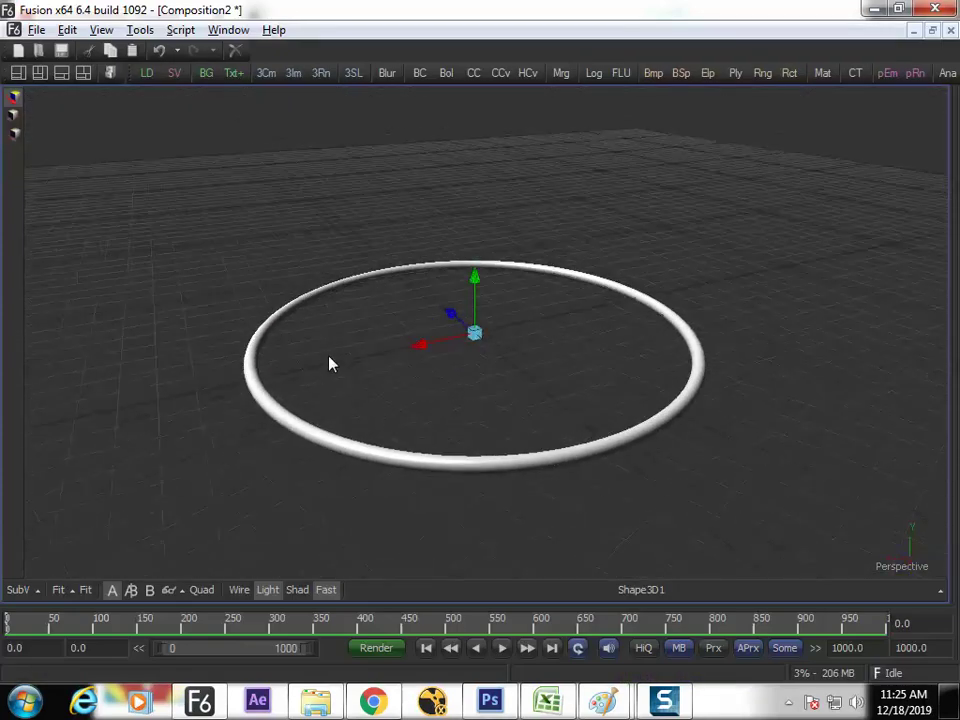
key(F4)
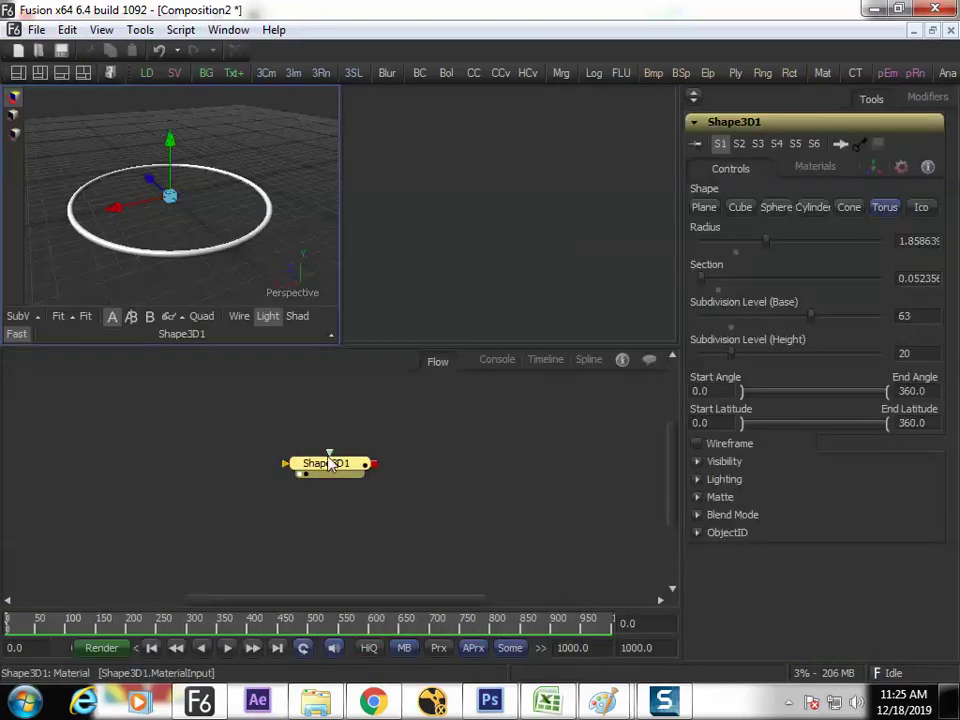
Duplicate the Shape3D1 torus in the flow, merging both rings in a Merge 3D, and place the original above the merge.
drag(325, 461, 281, 455)
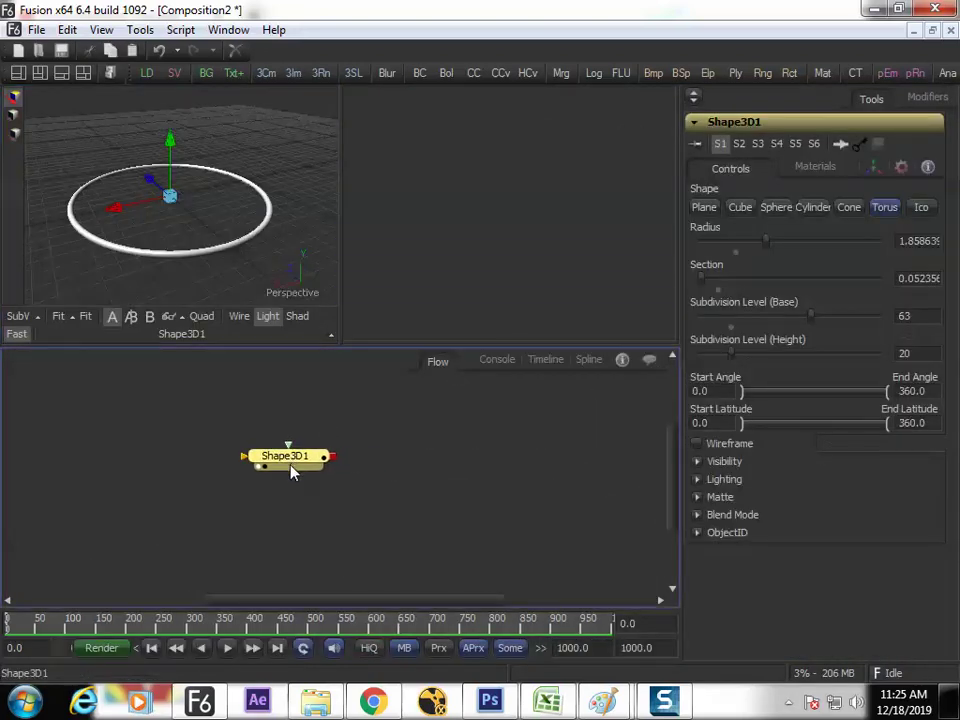
key(ctrl+space)
click(500, 533)
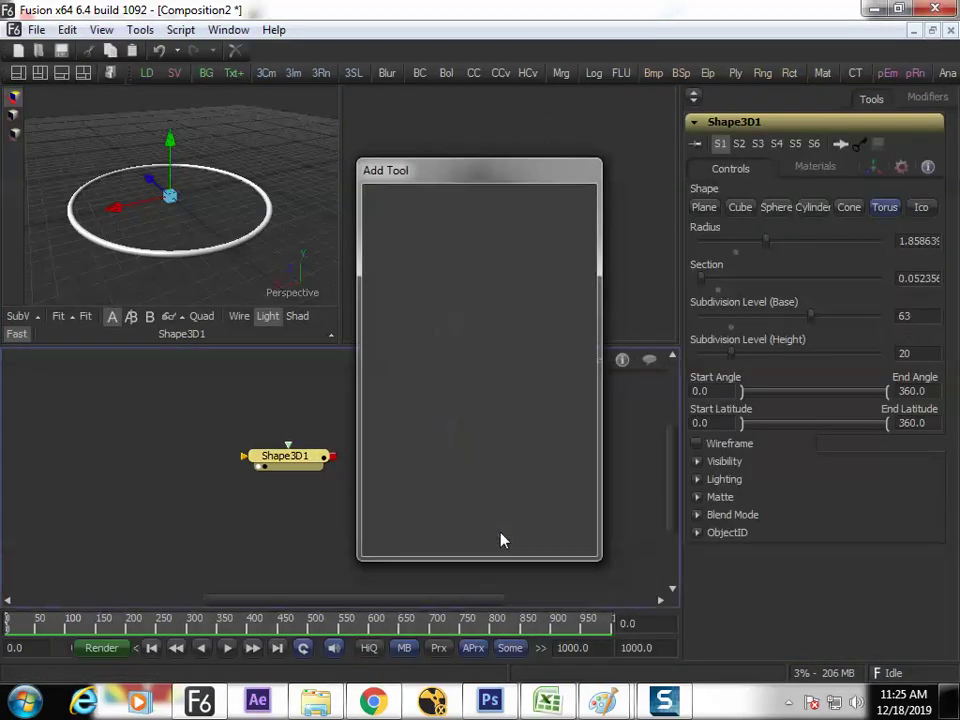
key(ctrl+v)
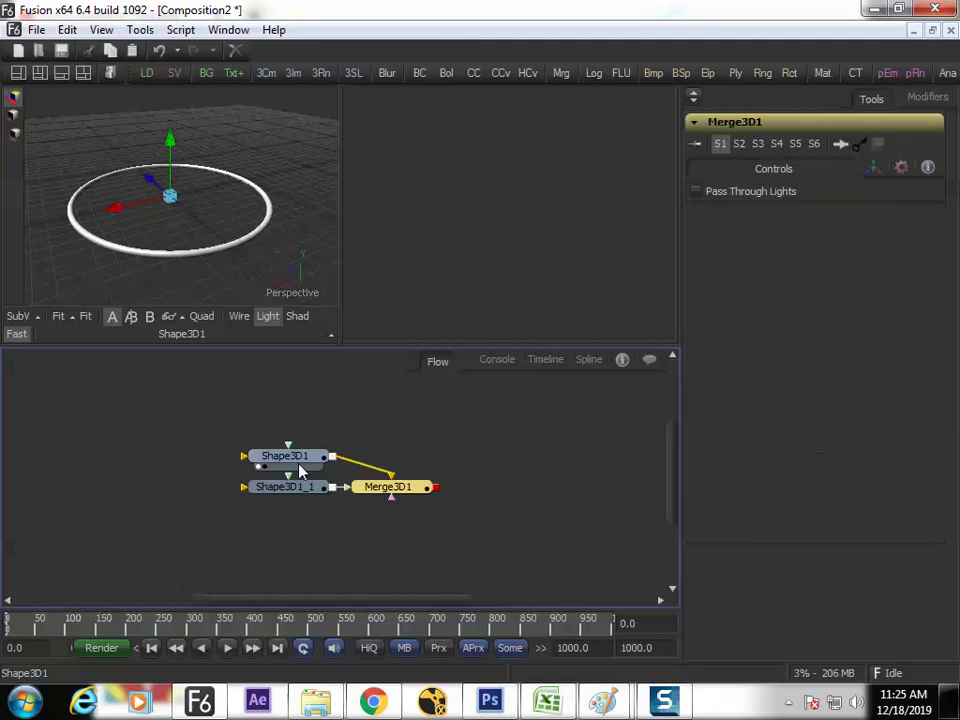
drag(285, 459, 367, 433)
Display Merge3D1 in the first viewer and shrink the duplicated torus Shape3D1_1 to a radius of about 0.63.
click(315, 487)
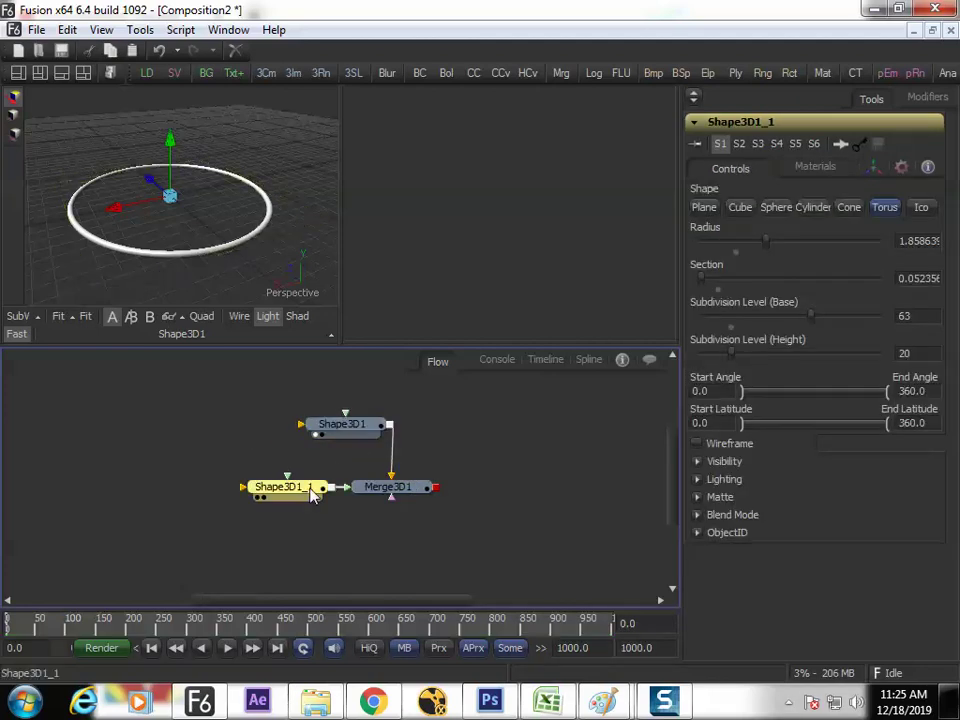
drag(766, 243, 755, 243)
drag(375, 486, 321, 317)
drag(752, 242, 725, 252)
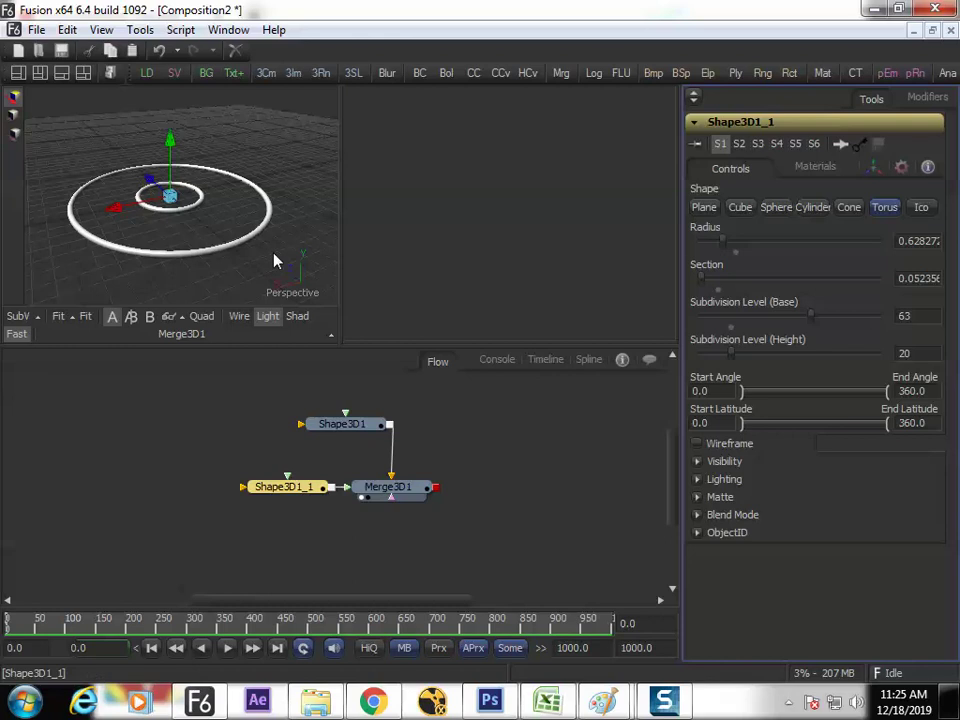
Duplicate the small inner ring into its own merge feeding Merge3D1, and position these nodes apart from the large ring.
drag(301, 494, 220, 472)
key(ctrl+c)
key(ctrl+v)
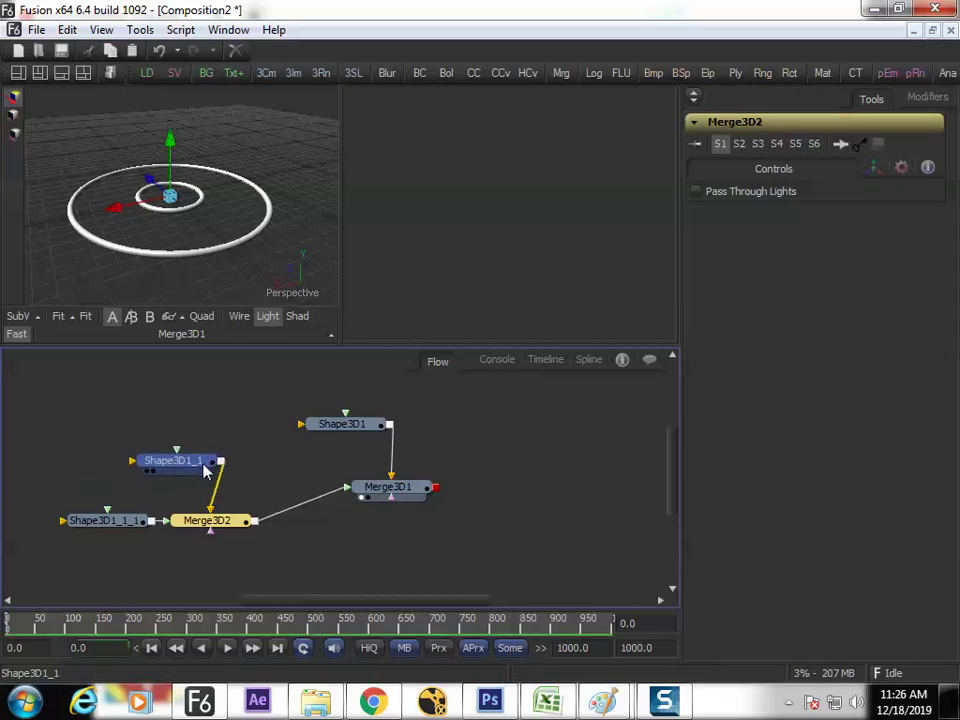
drag(101, 448, 182, 521)
click(155, 478)
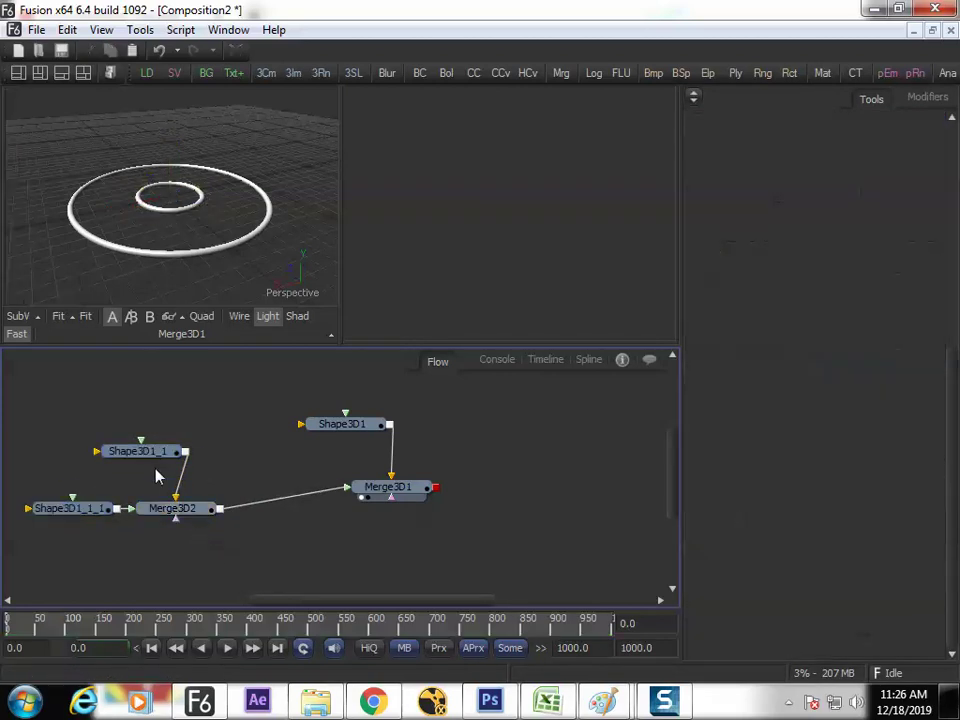
click(98, 512)
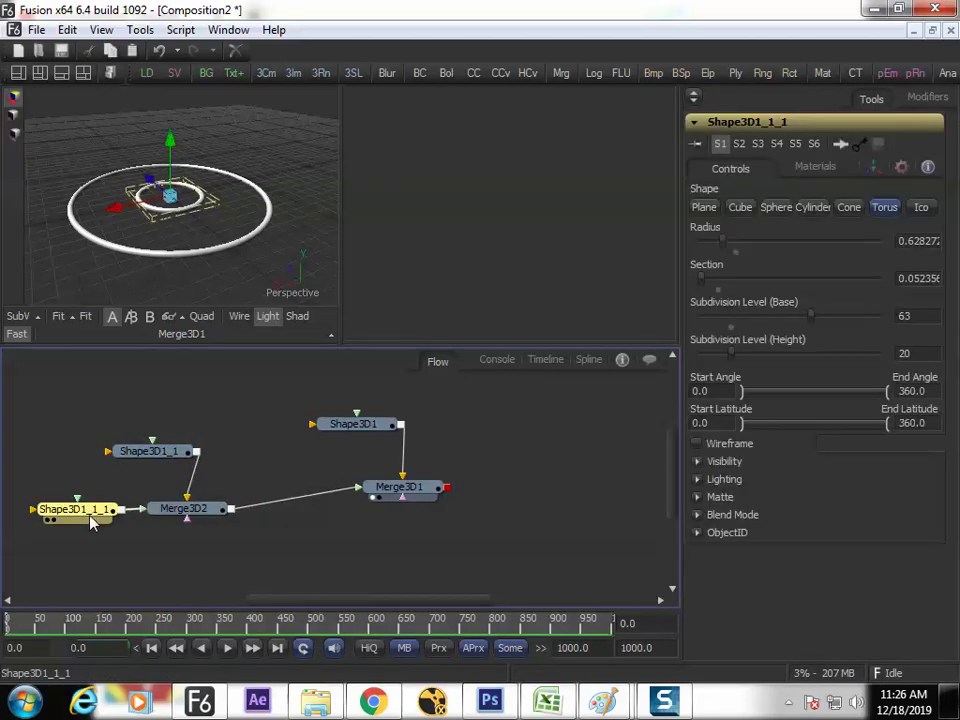
click(143, 456)
click(90, 512)
click(139, 460)
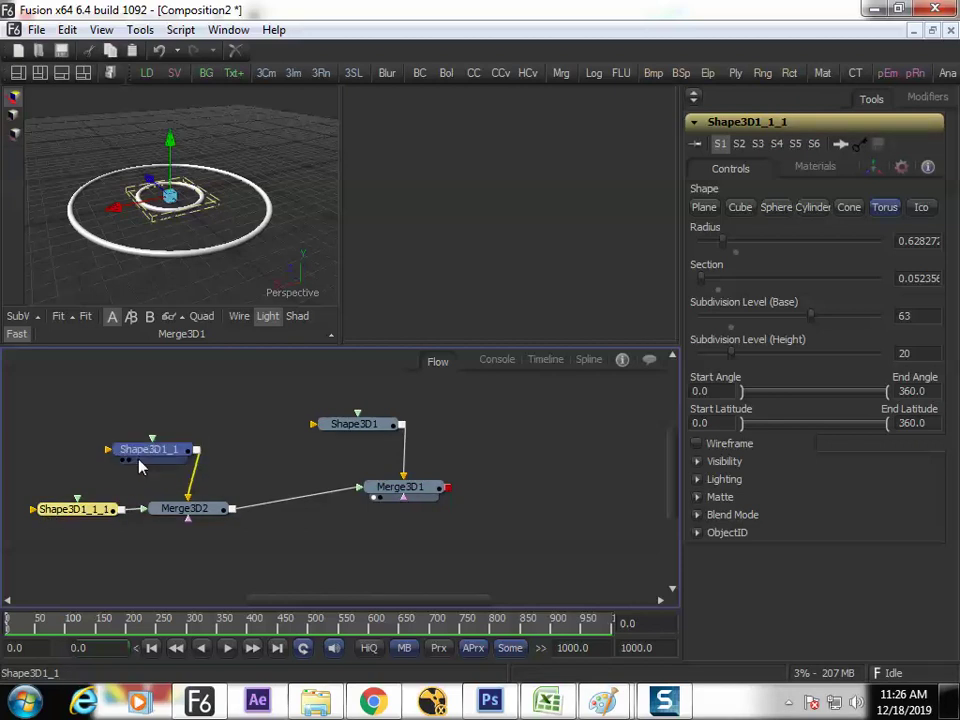
click(100, 511)
click(143, 457)
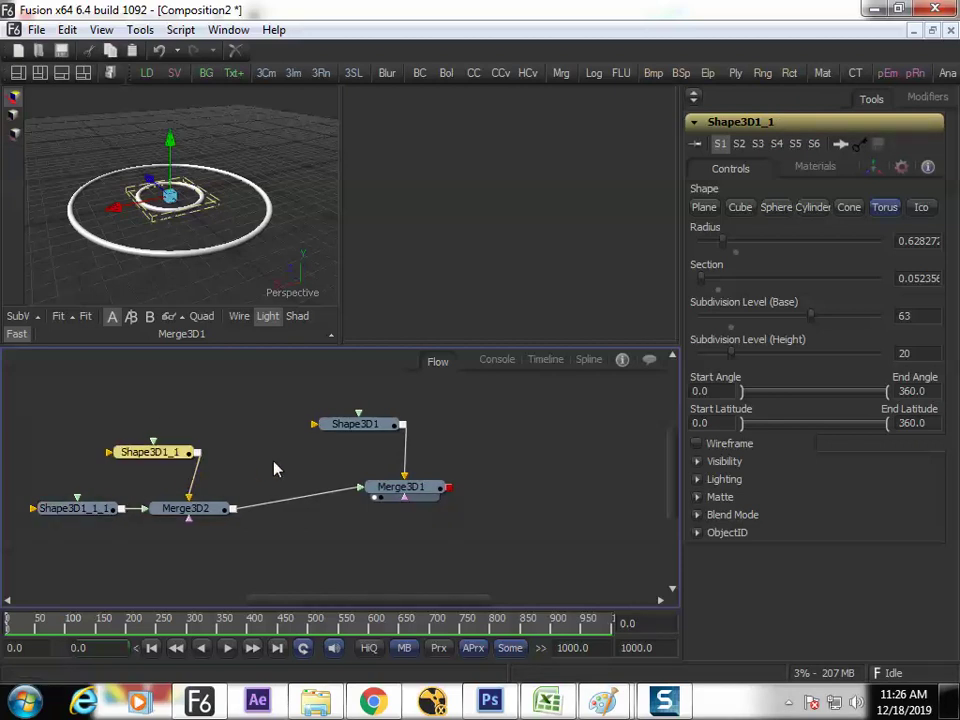
Reposition Shape3D1 and Merge3D1 in the flow so the large ring's node sits directly above its merge.
click(345, 435)
drag(352, 440, 415, 422)
drag(408, 497, 418, 527)
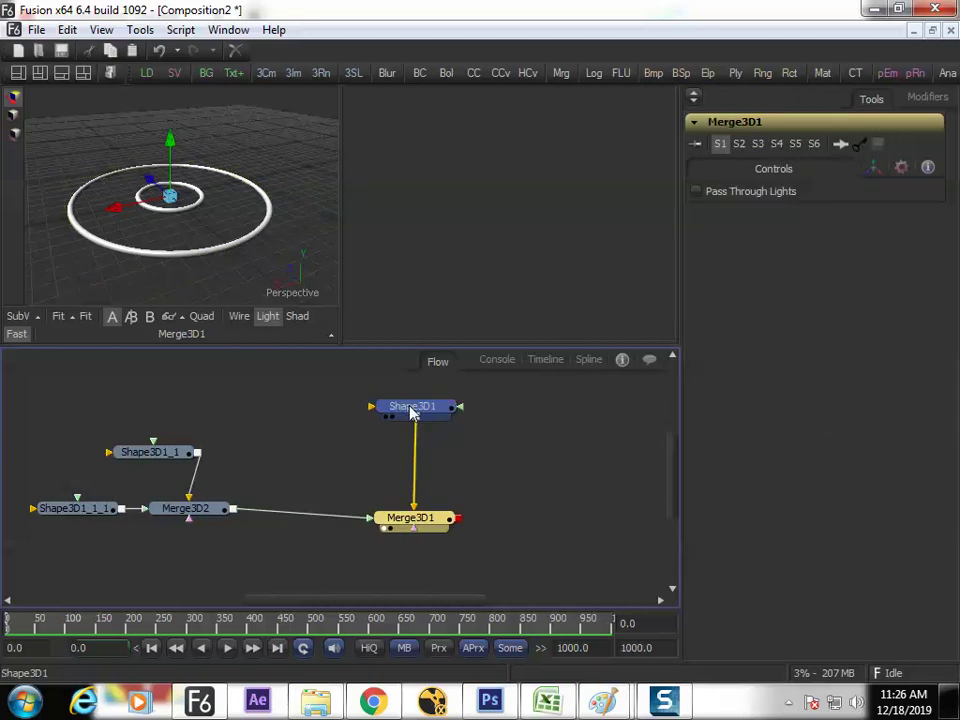
drag(414, 405, 411, 411)
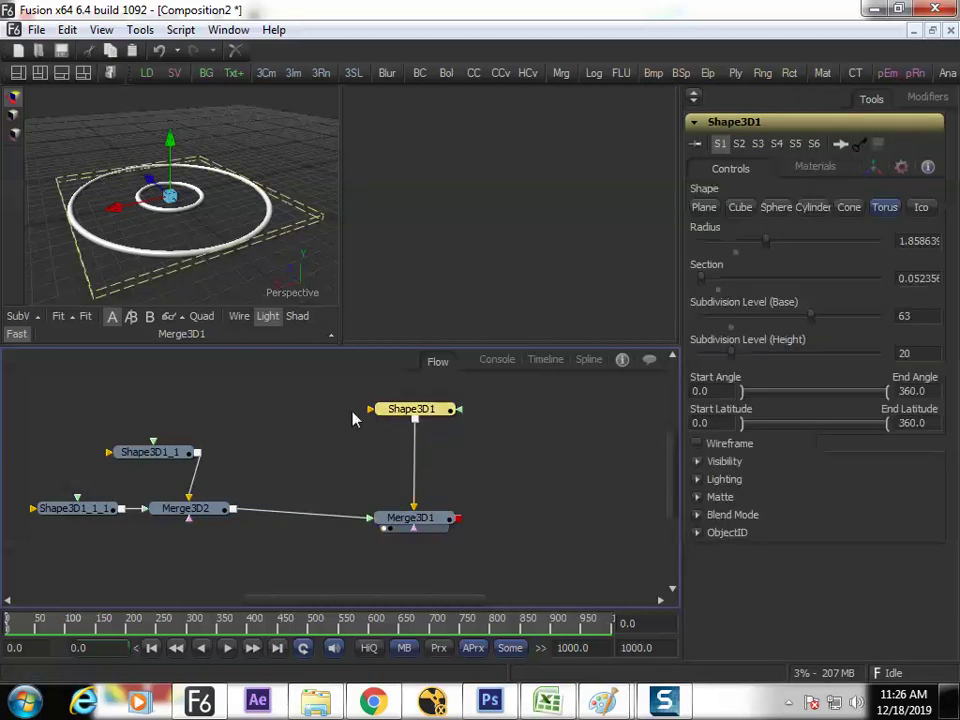
Add an Underlay to the flow and size it to frame the Shape3D1 node.
click(101, 30)
mouse_move(140, 30)
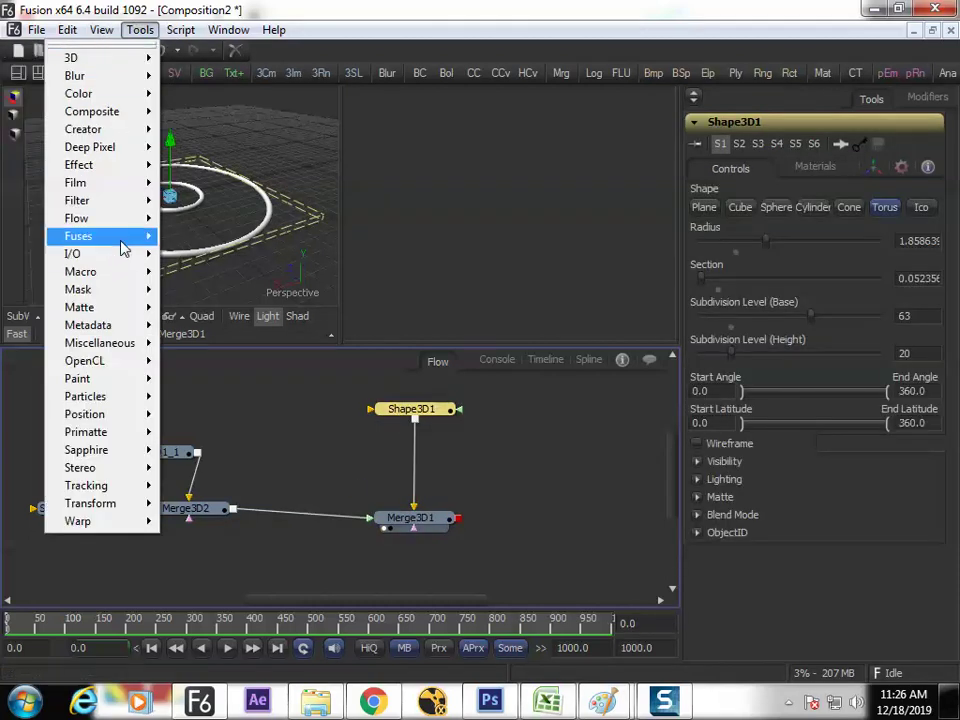
mouse_move(122, 217)
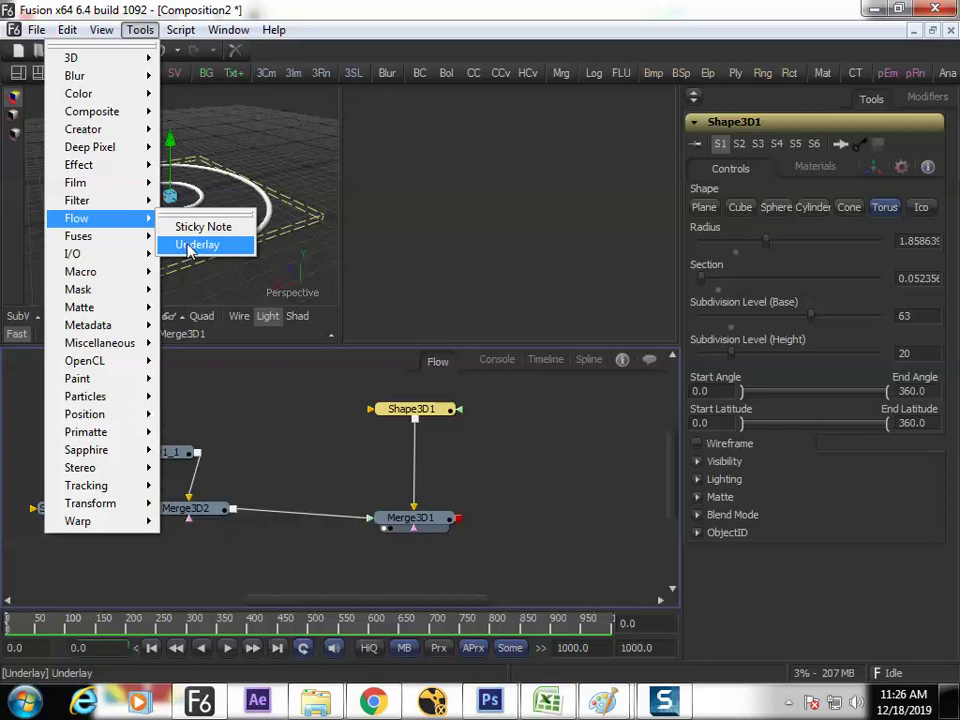
click(186, 245)
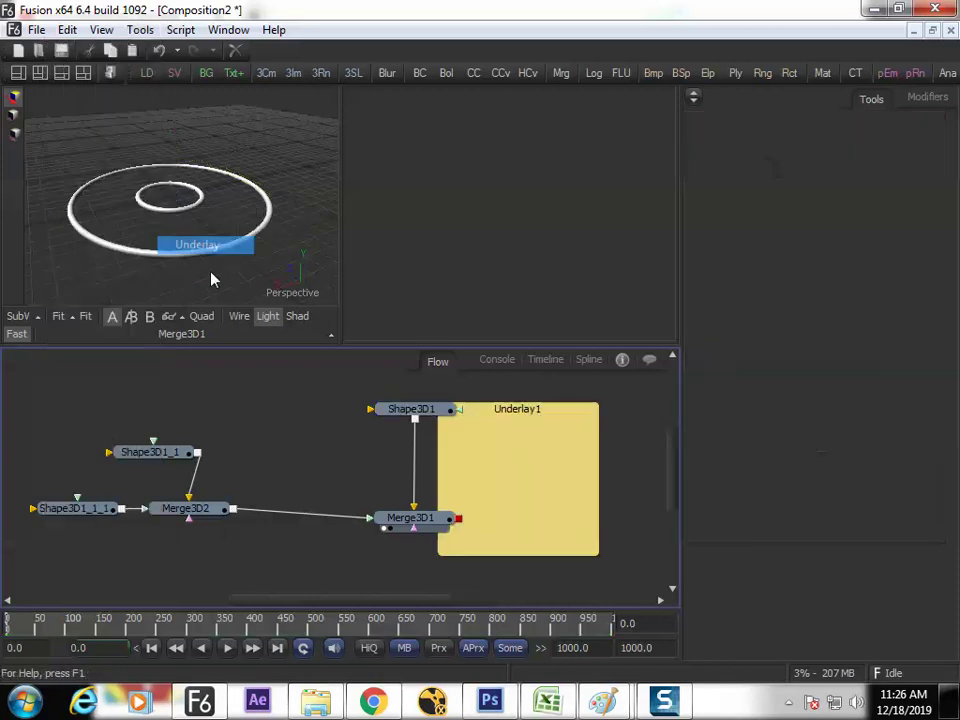
drag(527, 416, 432, 391)
drag(500, 524, 492, 459)
mouse_move(452, 401)
mouse_down()
mouse_move(444, 401)
mouse_move(470, 401)
mouse_up()
drag(496, 466, 506, 478)
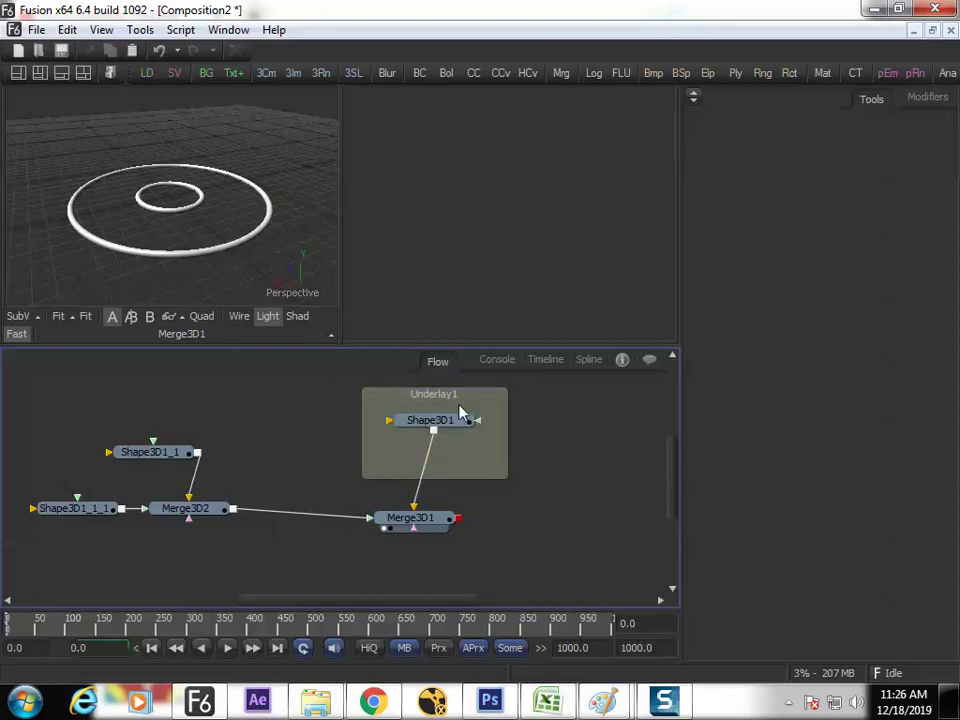
Move the underlay with Shape3D1 off to the far side of Merge3D1, and place Shape3D1_1 just above Merge3D2.
drag(468, 396, 589, 405)
click(568, 429)
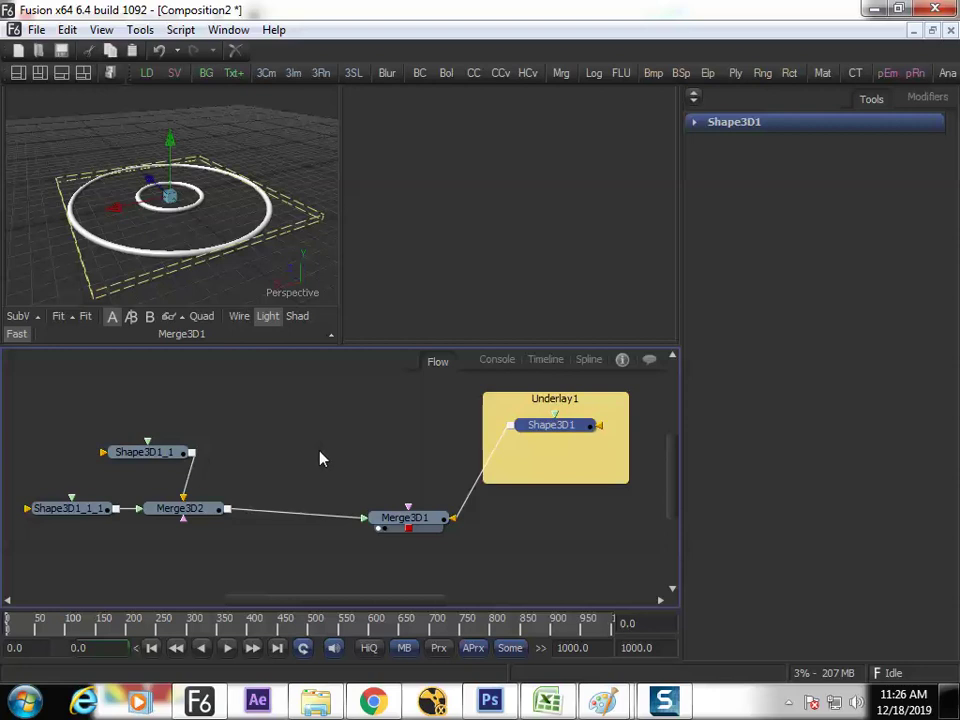
click(213, 490)
click(168, 458)
drag(153, 457, 175, 449)
Change Shape3D1_1_1 from a torus to a cylinder with its bottom and top caps enabled.
click(105, 510)
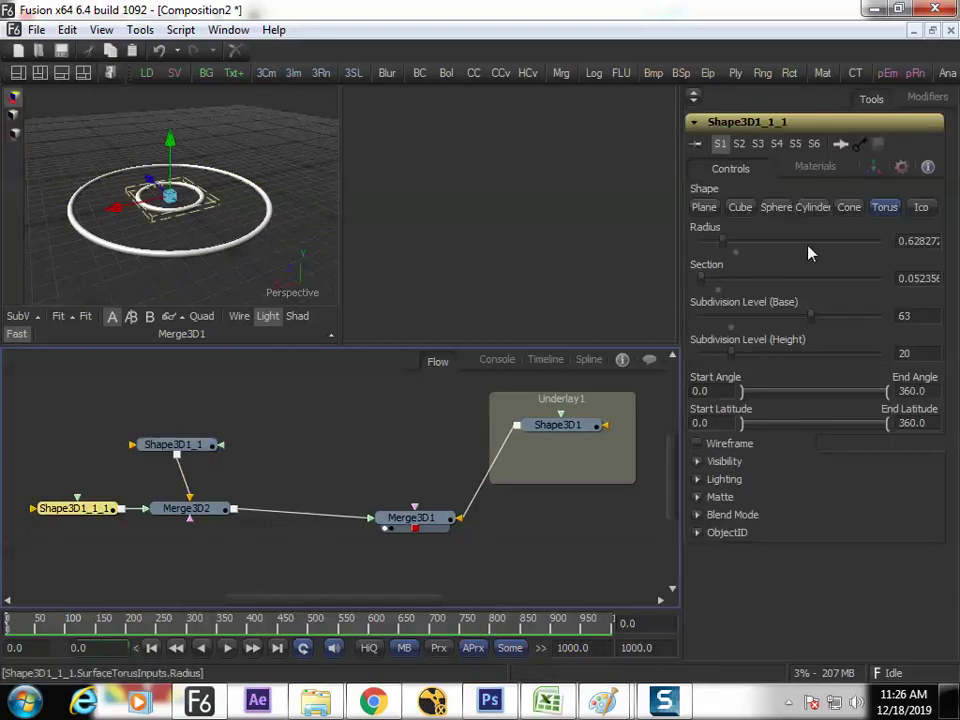
click(812, 212)
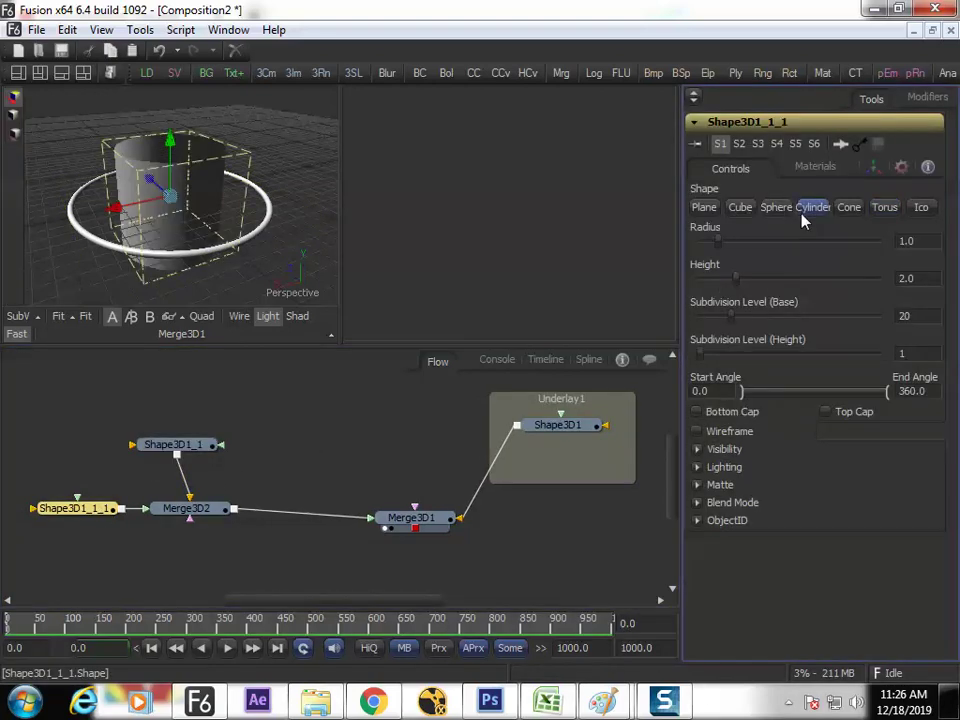
click(697, 411)
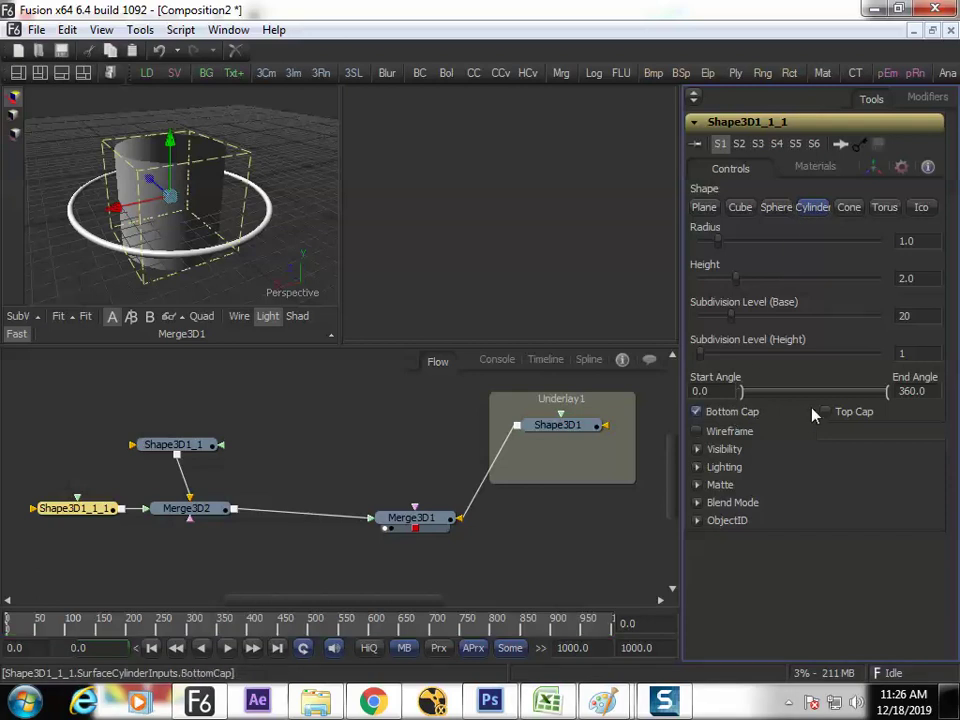
click(826, 411)
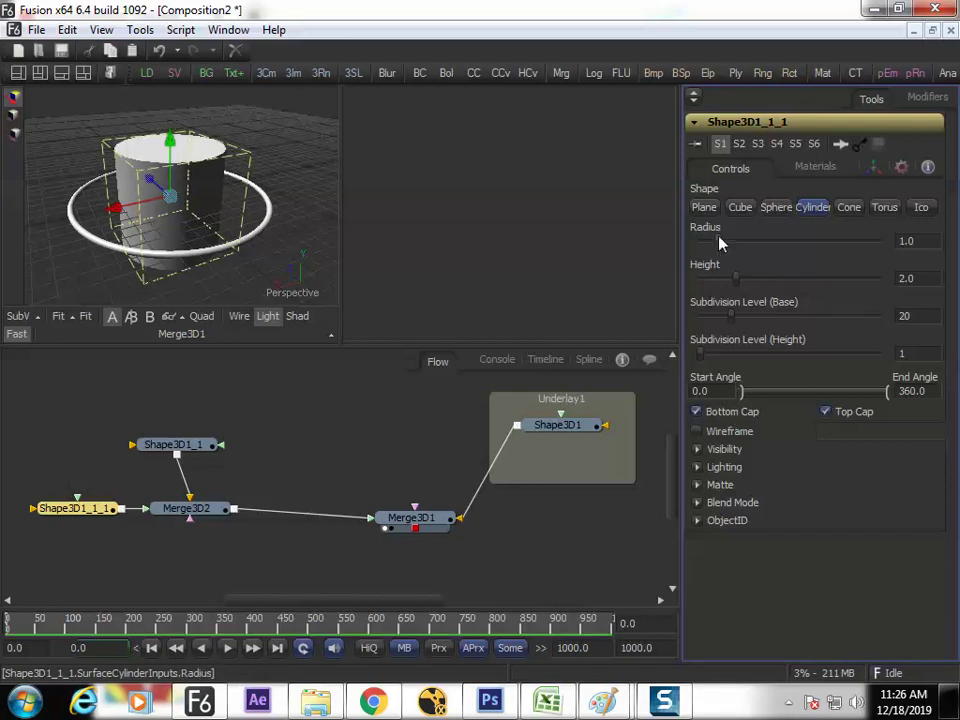
Resize the cylinder to a radius of about 0.52 and a height of about 0.26, and check it in the enlarged viewer.
drag(720, 243, 707, 251)
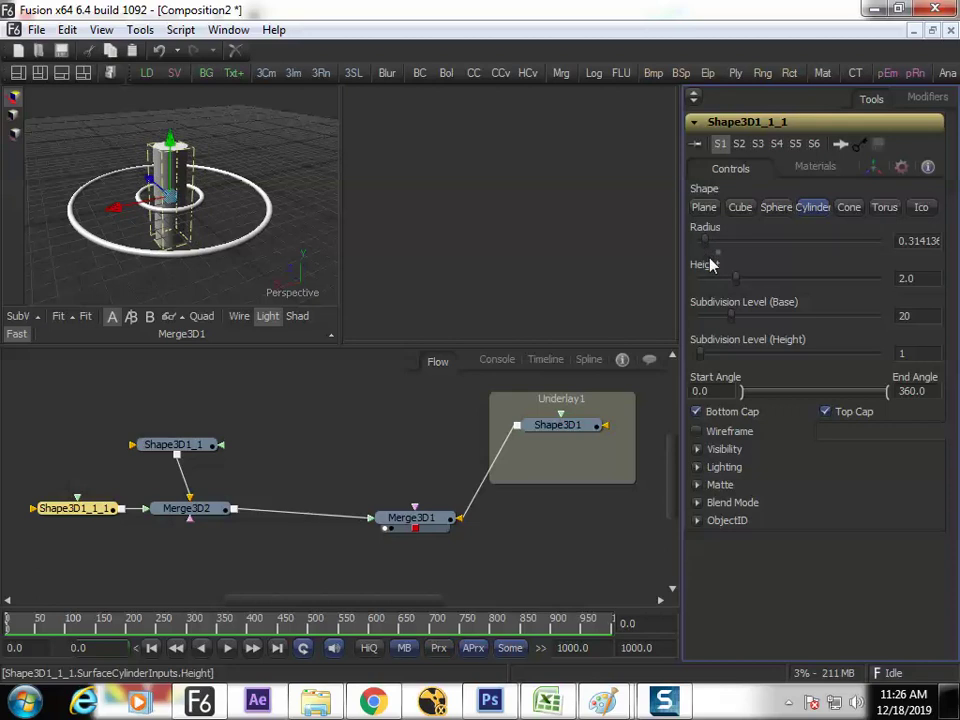
drag(736, 285, 710, 251)
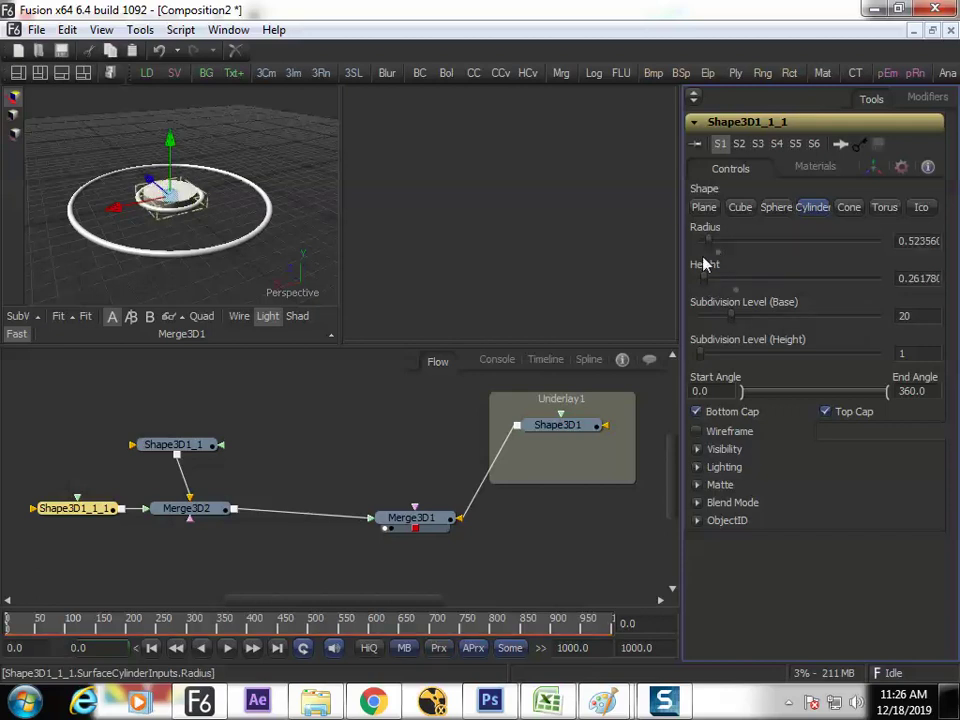
click(321, 227)
key(F4)
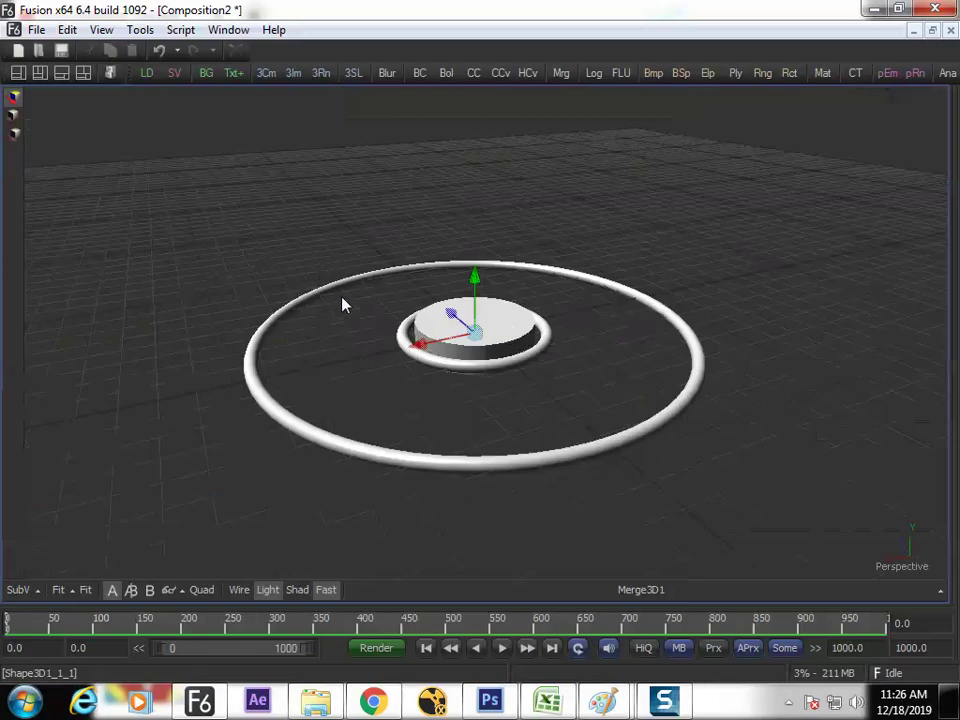
drag(509, 328, 460, 347)
key(F4)
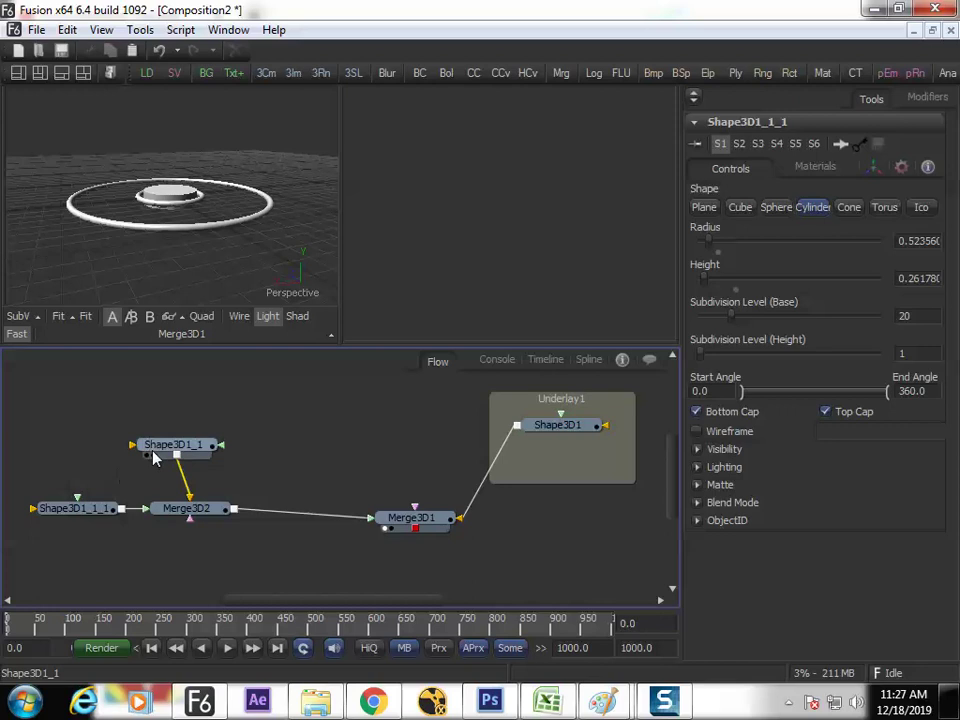
Move the cylinder node Shape3D1_1_1 away from Merge3D2 and duplicate it, merging both cylinders in a new Merge 3D.
drag(144, 482, 313, 469)
drag(265, 500, 144, 495)
click(145, 500)
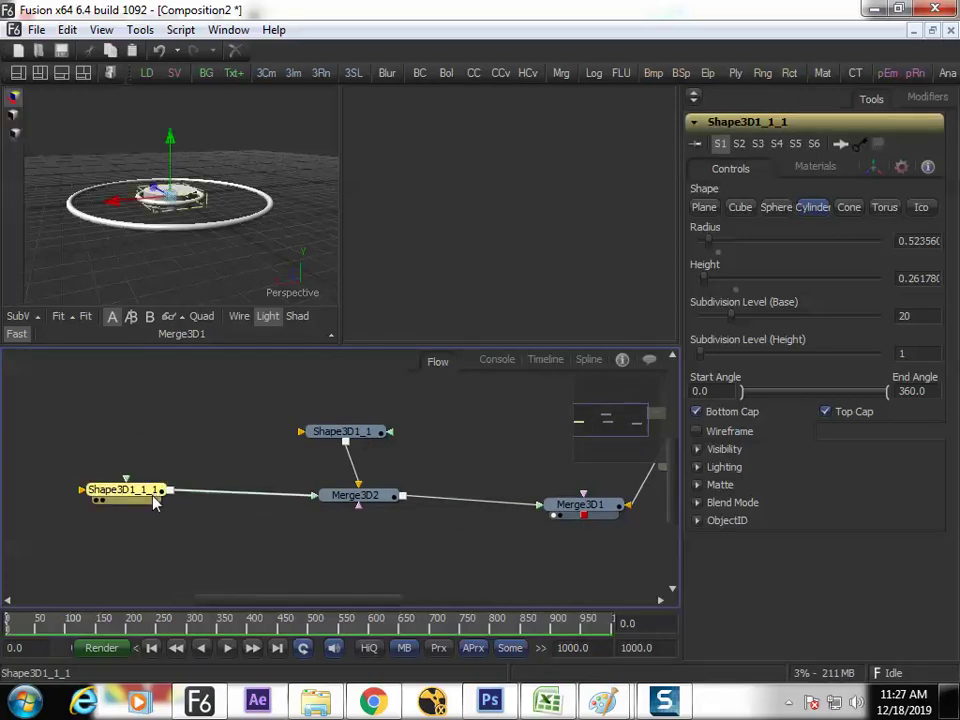
click(343, 433)
click(150, 497)
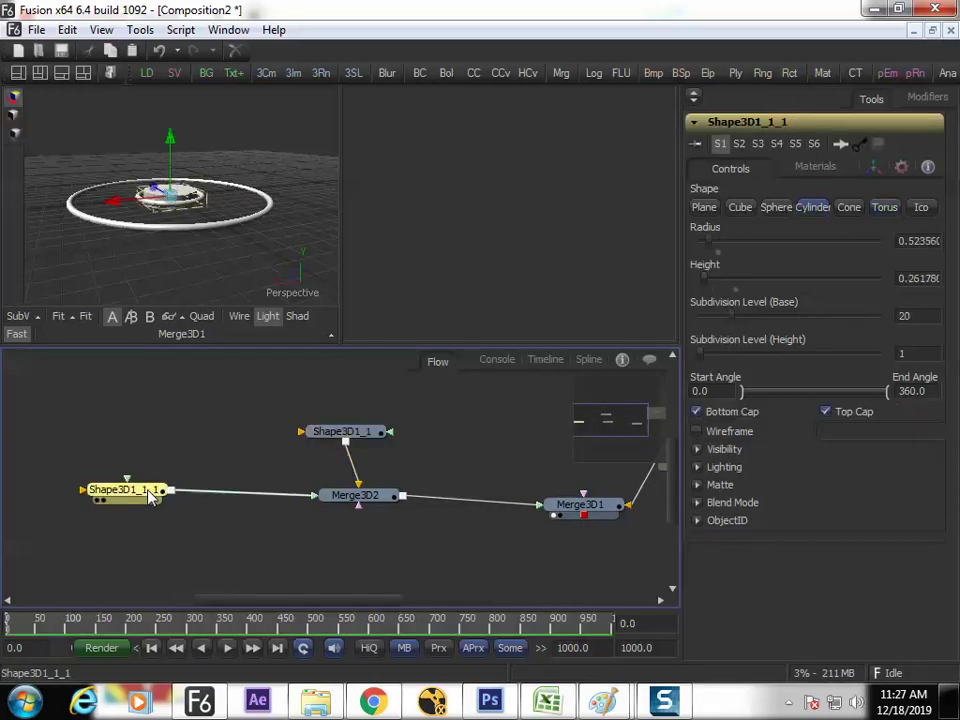
key(ctrl+v)
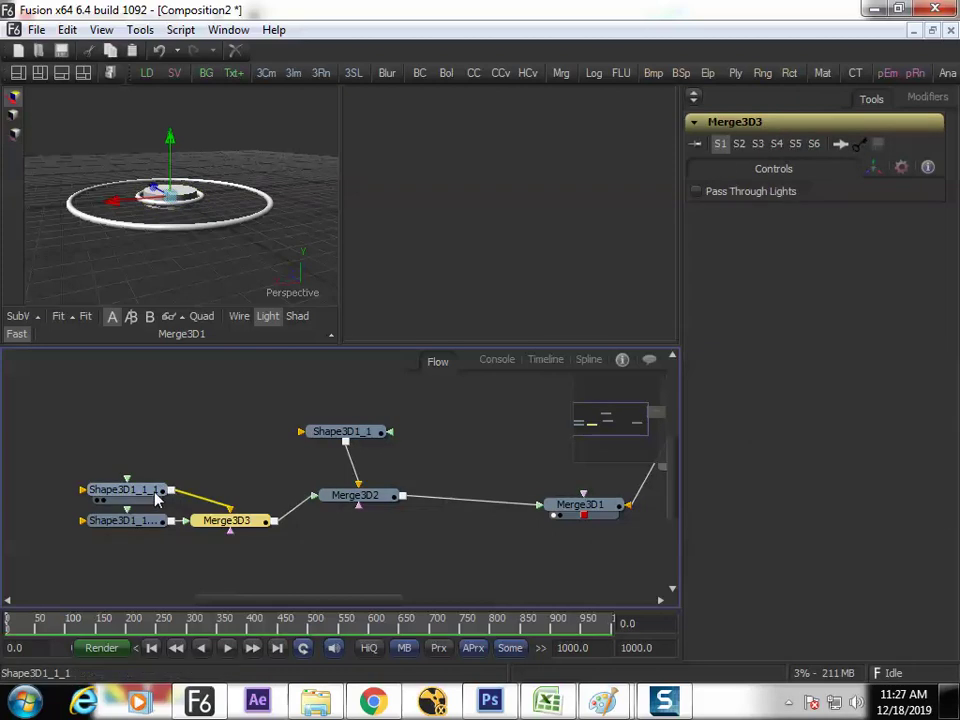
Spread out the two cylinder nodes around Merge3D3, placing Shape3D1_1_1 above it and the duplicate on its input side.
drag(155, 494, 221, 467)
drag(228, 521, 224, 507)
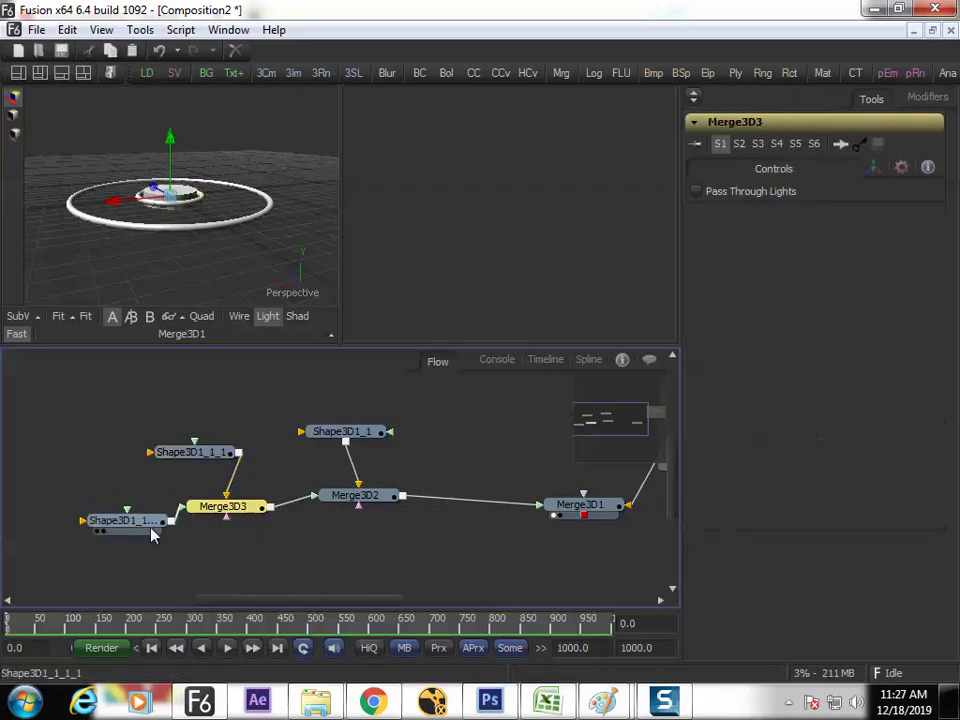
drag(152, 524, 131, 513)
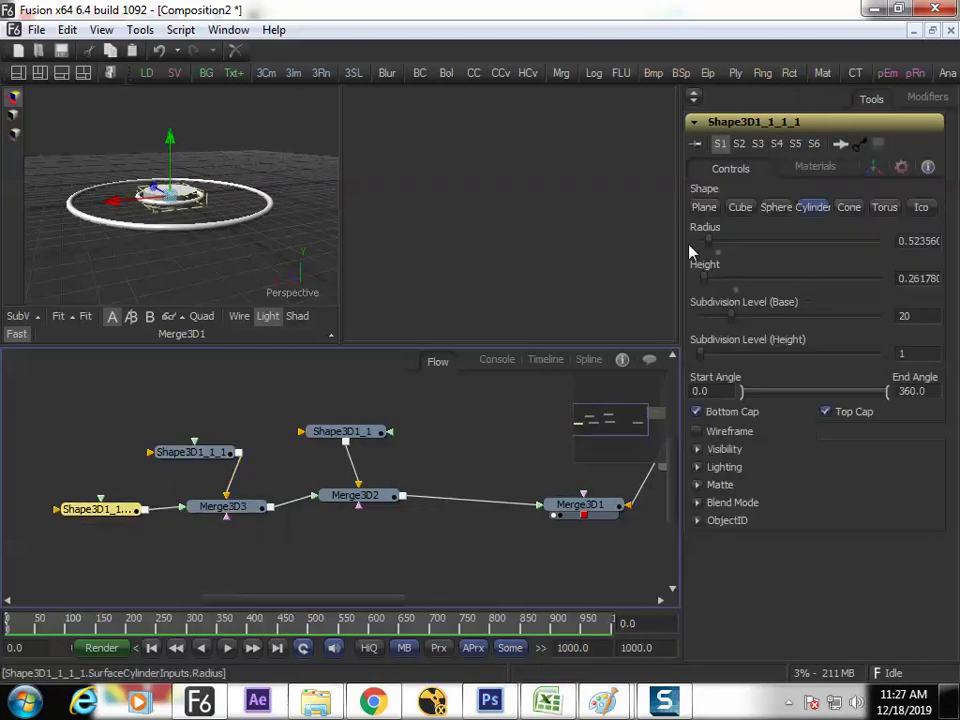
Resize the duplicate cylinder to a radius of about 0.105 and a height of about 2.775, and set its Y offset to half that height.
mouse_move(713, 255)
mouse_down()
mouse_move(731, 287)
mouse_move(754, 260)
mouse_move(705, 249)
mouse_up()
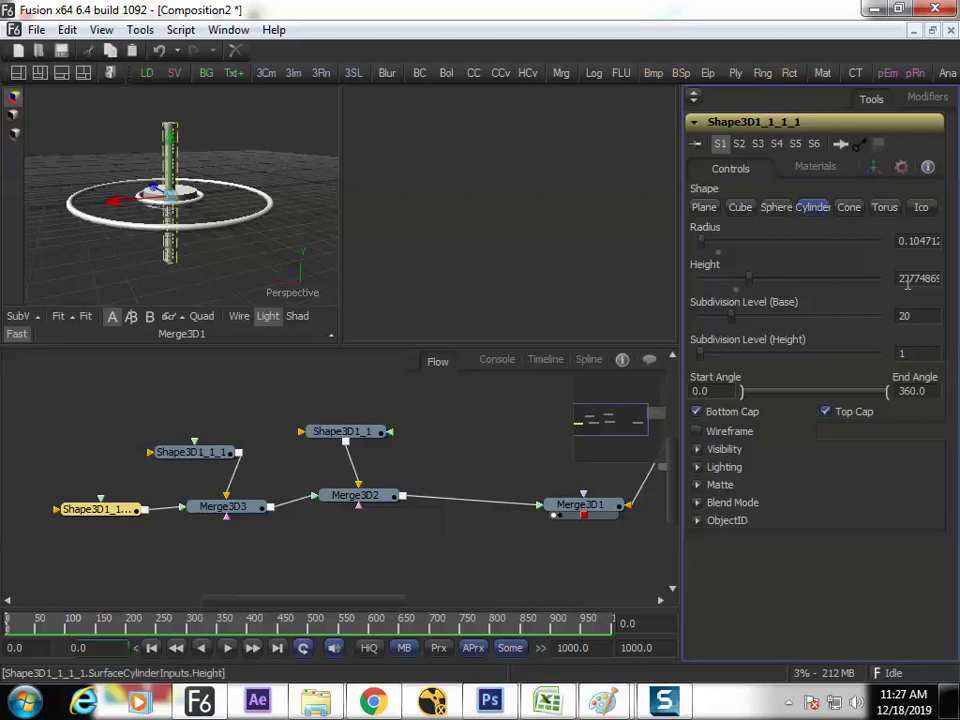
drag(899, 284, 958, 286)
click(873, 166)
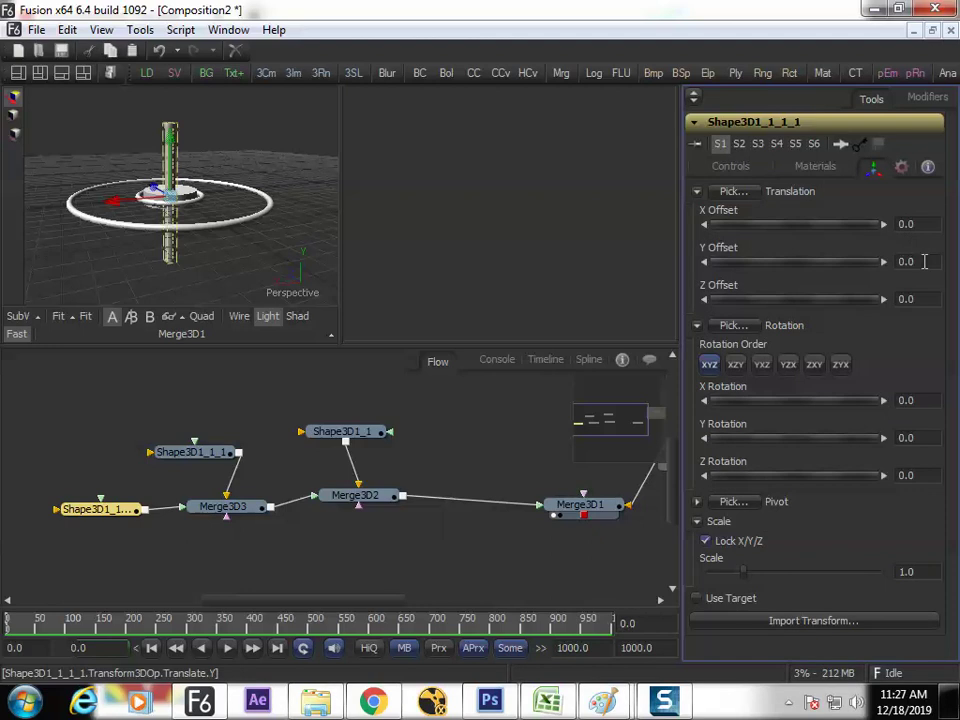
key(ctrl+v)
key(Tab)
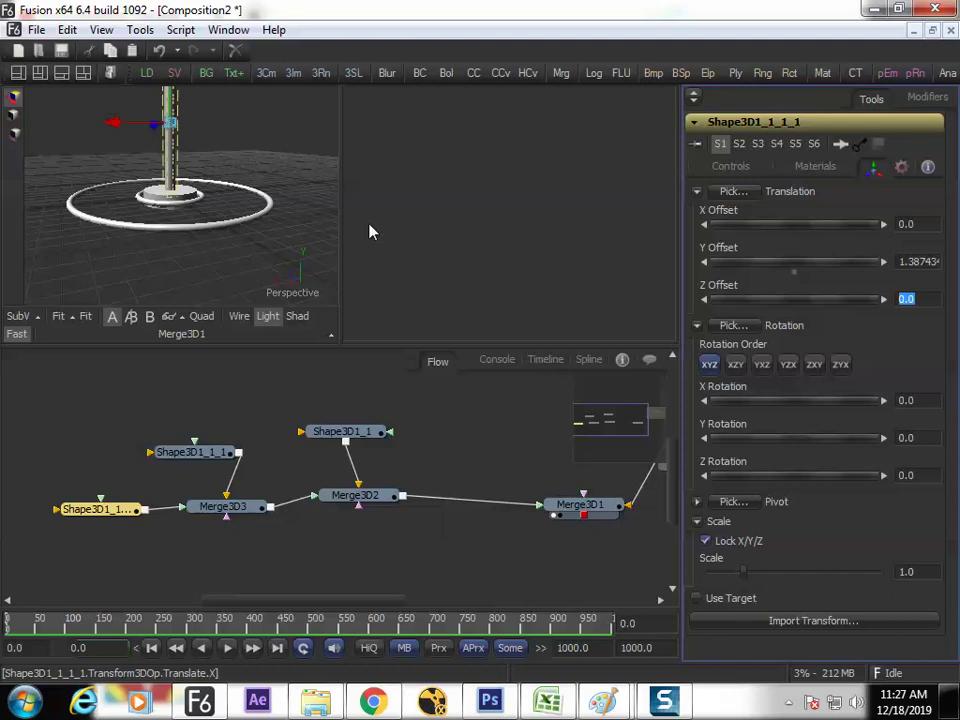
Make room in the flow and insert a Transform 3D between the duplicate cylinder and Merge3D3.
drag(122, 508, 92, 508)
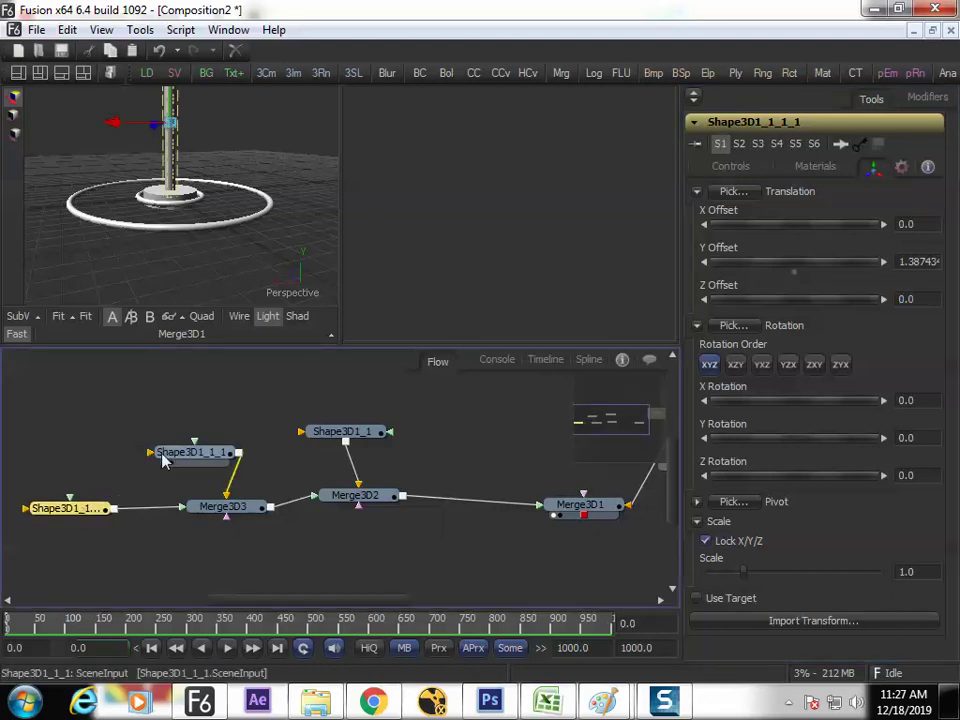
drag(152, 456, 236, 453)
drag(159, 511, 100, 514)
key(ctrl+space)
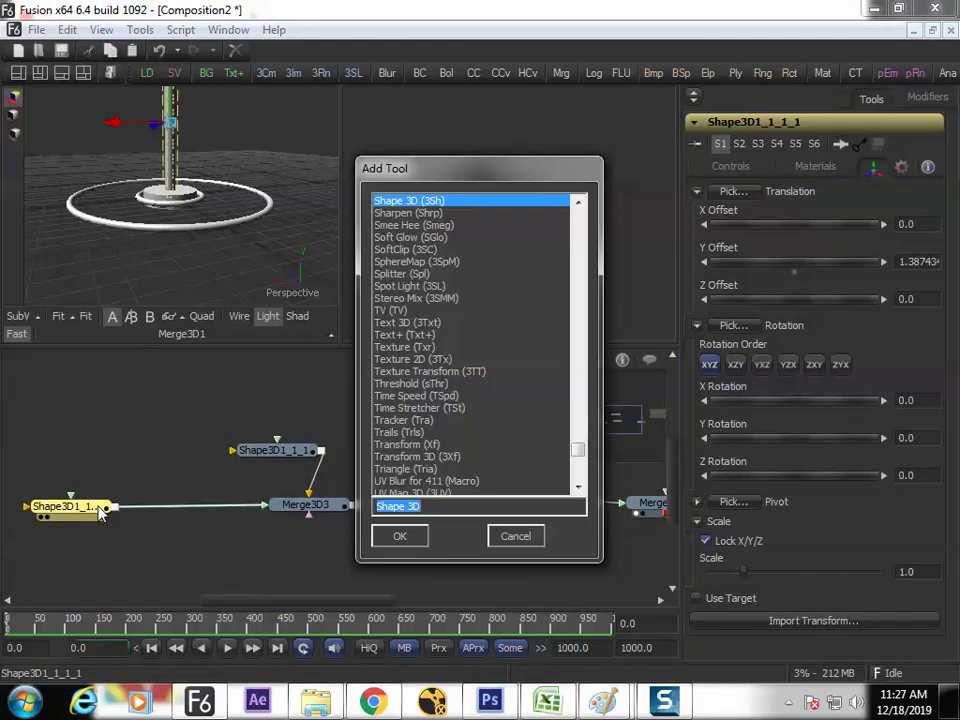
text(tra)
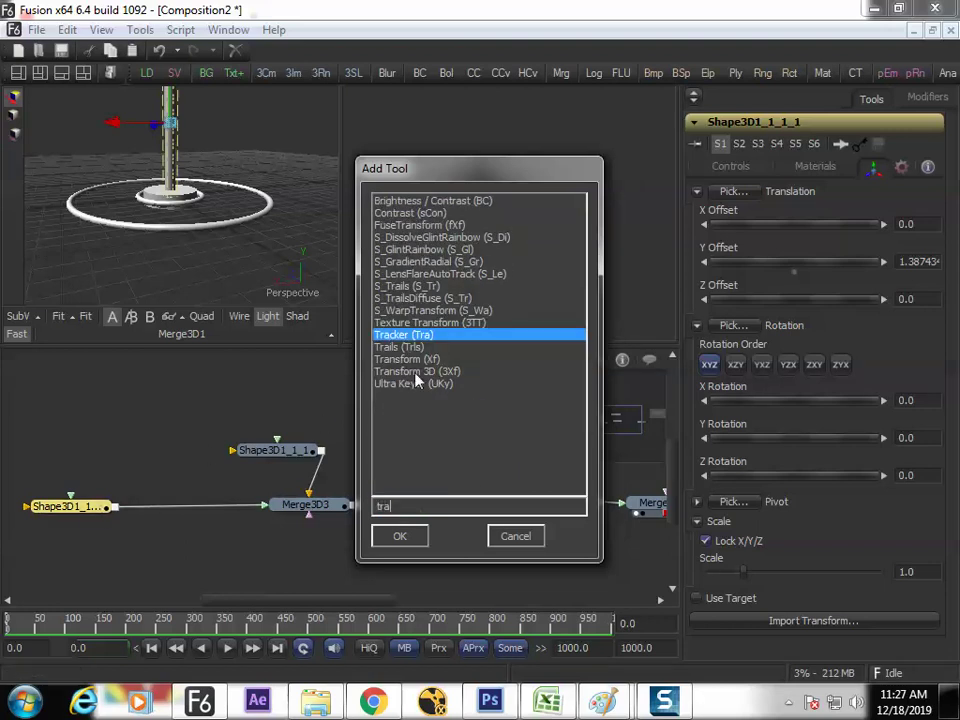
double_click(416, 371)
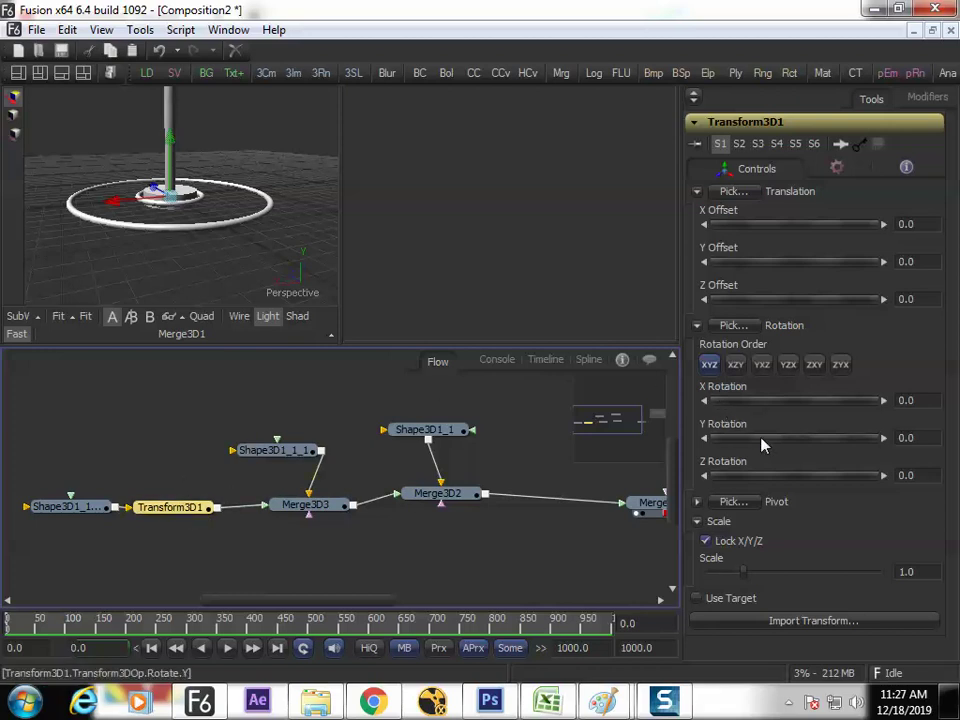
Set Transform3D1's X rotation to about 88.49 to lay the long cylinder flat, and check it in the viewer.
drag(771, 402, 799, 411)
drag(187, 249, 392, 306)
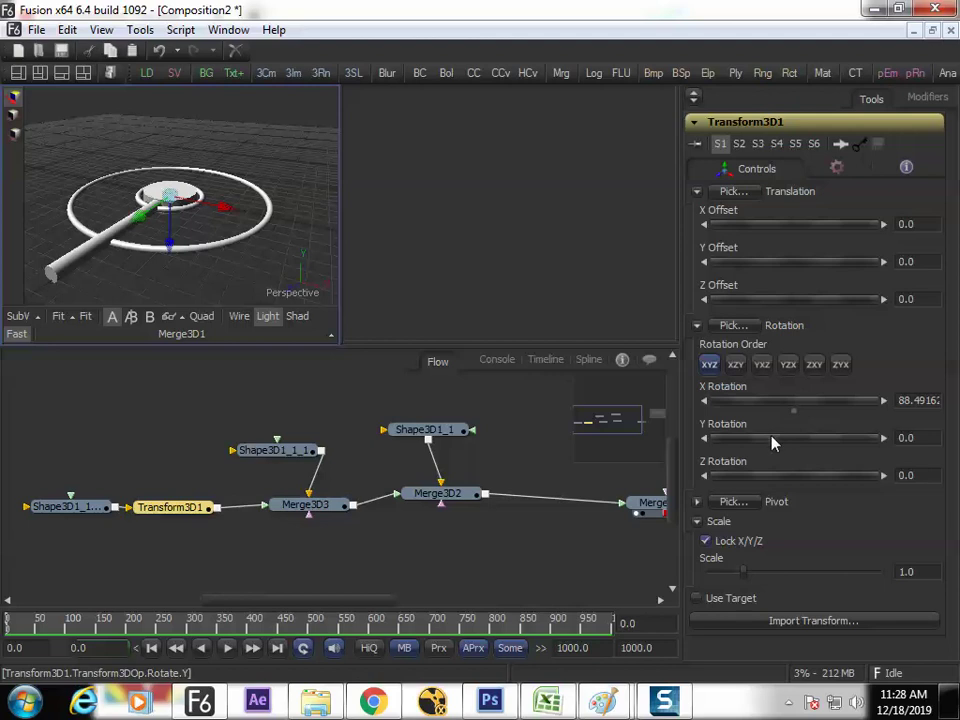
Try a Y rotation of about 98.5 and X and Y offsets on Transform3D1, resetting each value to 0.
drag(772, 443, 815, 443)
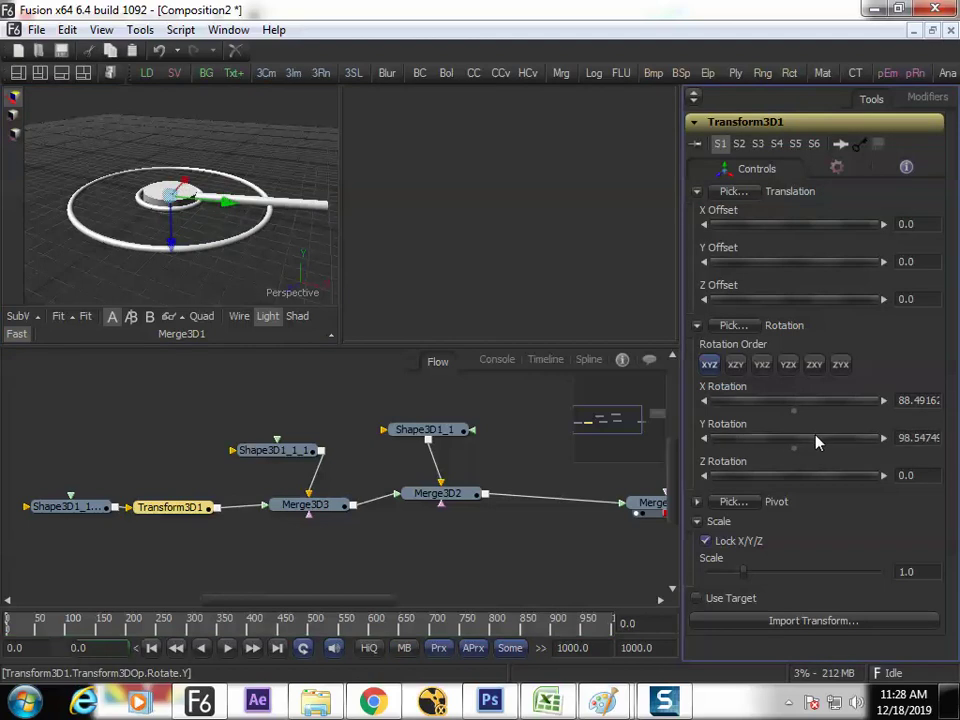
double_click(792, 442)
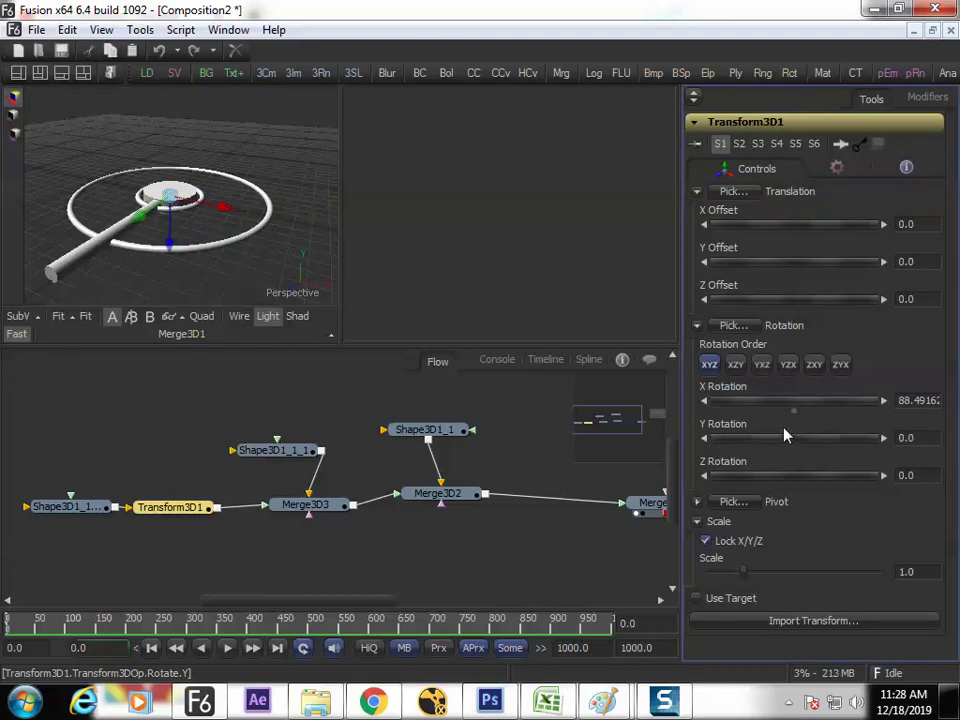
drag(779, 264, 776, 231)
double_click(787, 263)
double_click(776, 228)
Set Transform3D1's Z offset to about 0.67 to shift the bar outward from the central disc, and check it from above.
mouse_move(784, 302)
mouse_down()
mouse_move(769, 313)
mouse_move(786, 302)
mouse_up()
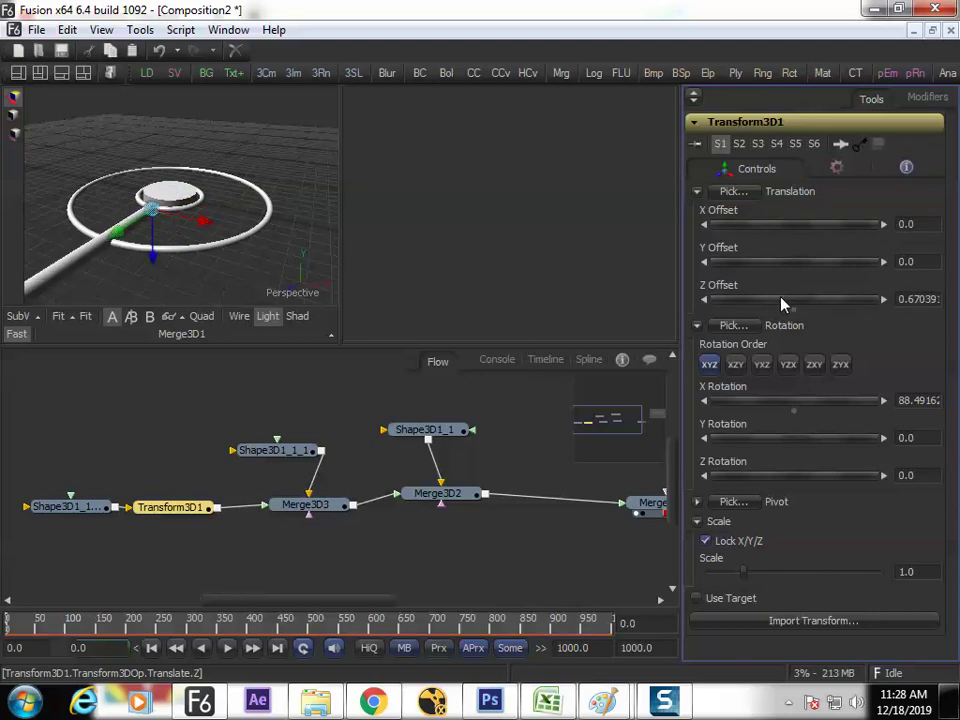
drag(259, 236, 92, 354)
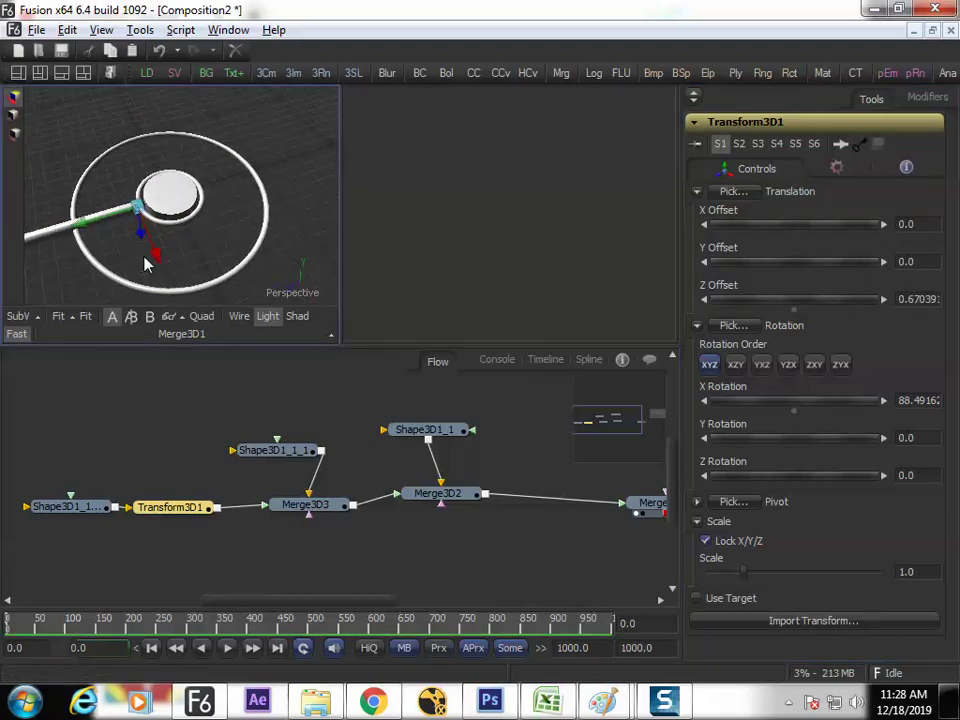
Shorten the spoke cylinder to a height of about 1.2 and set its Y offset to about 0.56.
click(79, 509)
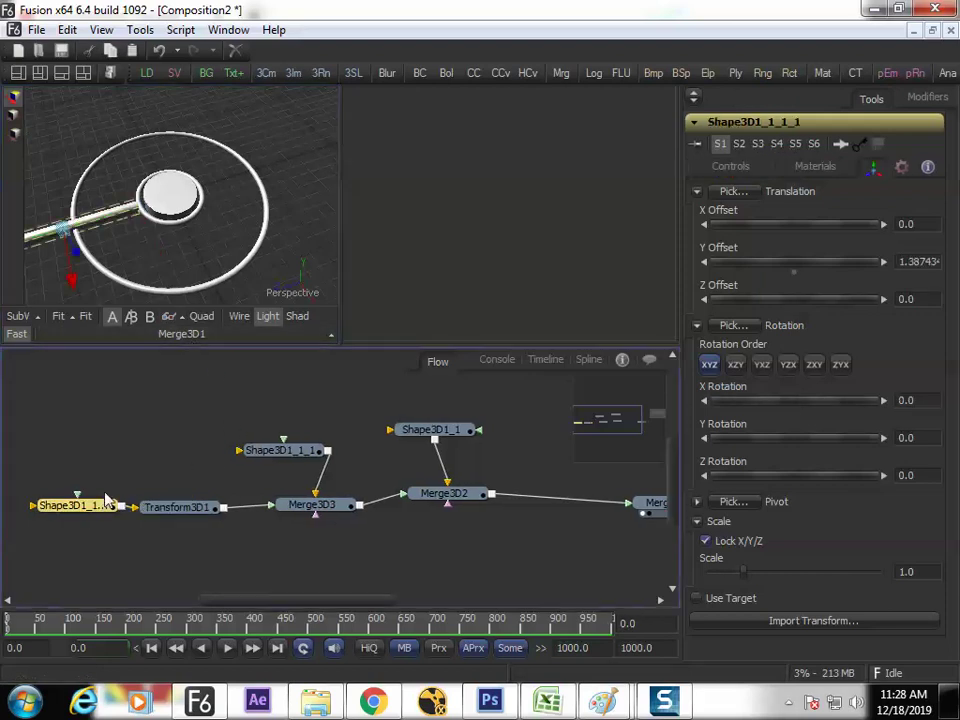
click(762, 174)
drag(752, 284, 720, 283)
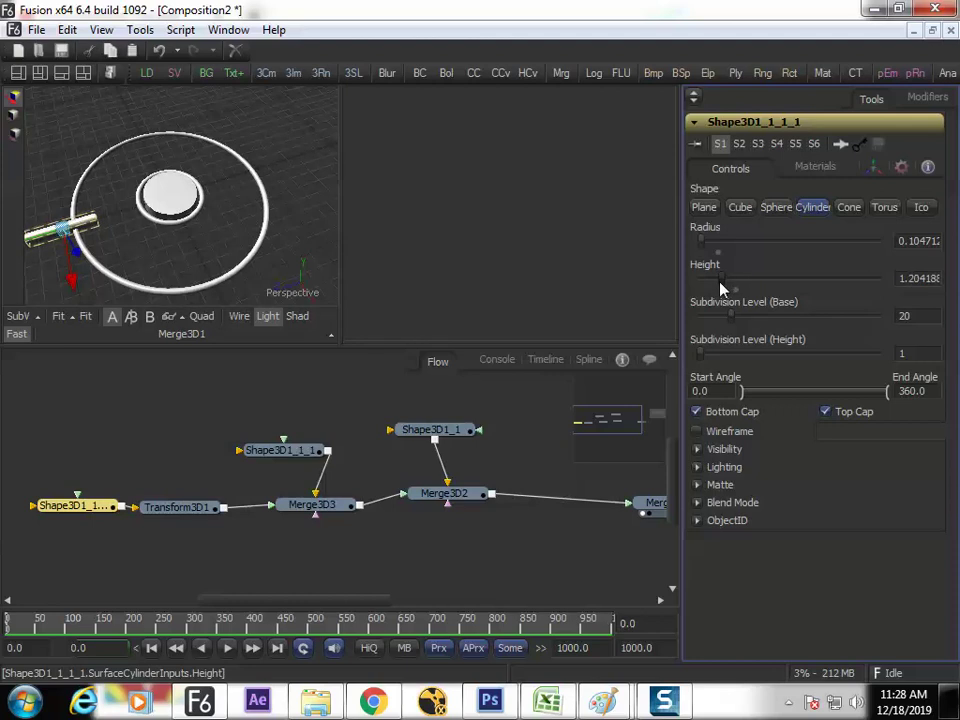
click(873, 168)
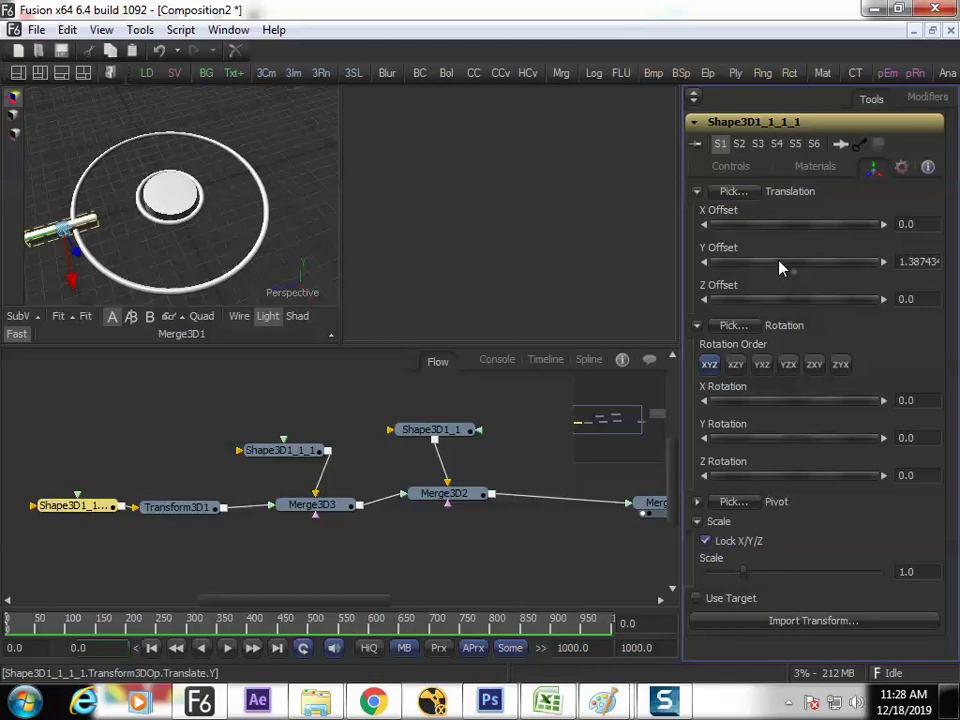
drag(782, 270, 744, 270)
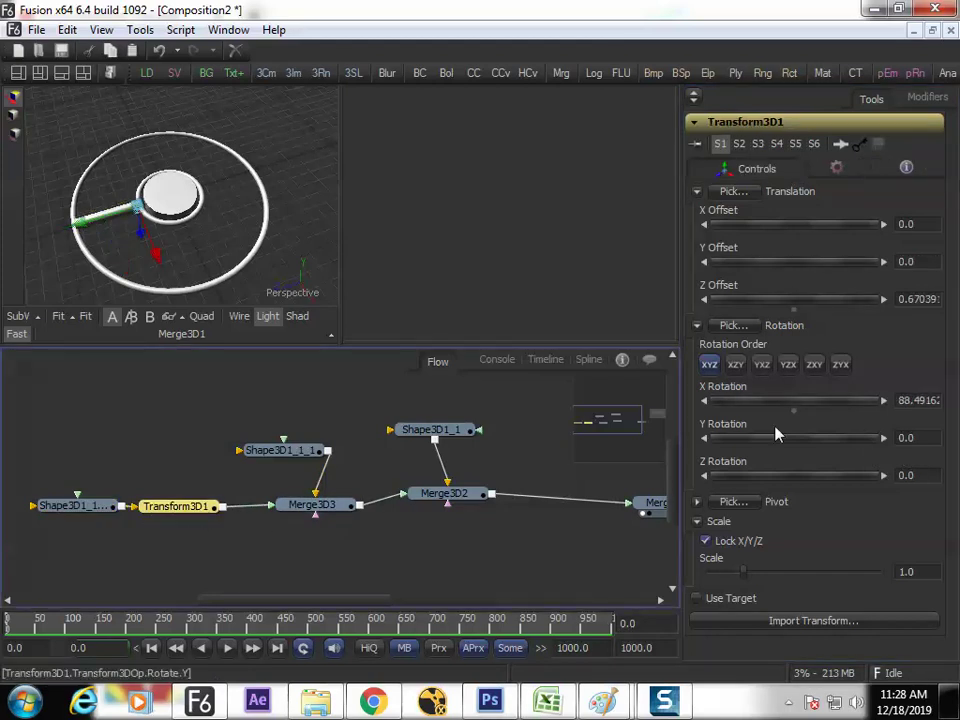
Set the X rotation of Transform3D1 to 90 degrees.
click(905, 400)
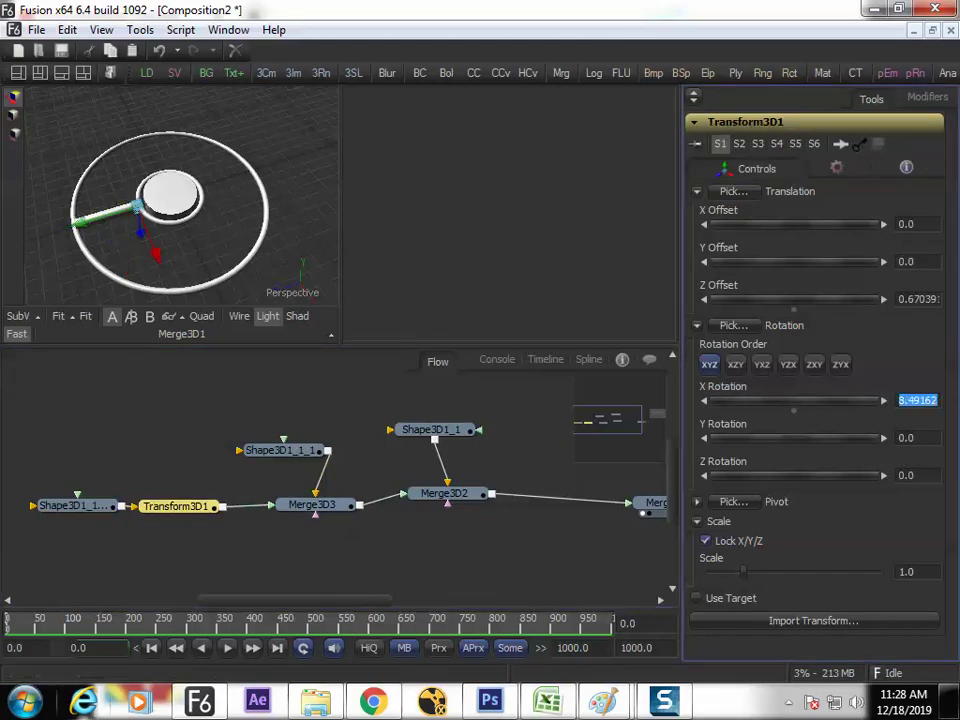
text(0)
key(Tab)
click(278, 254)
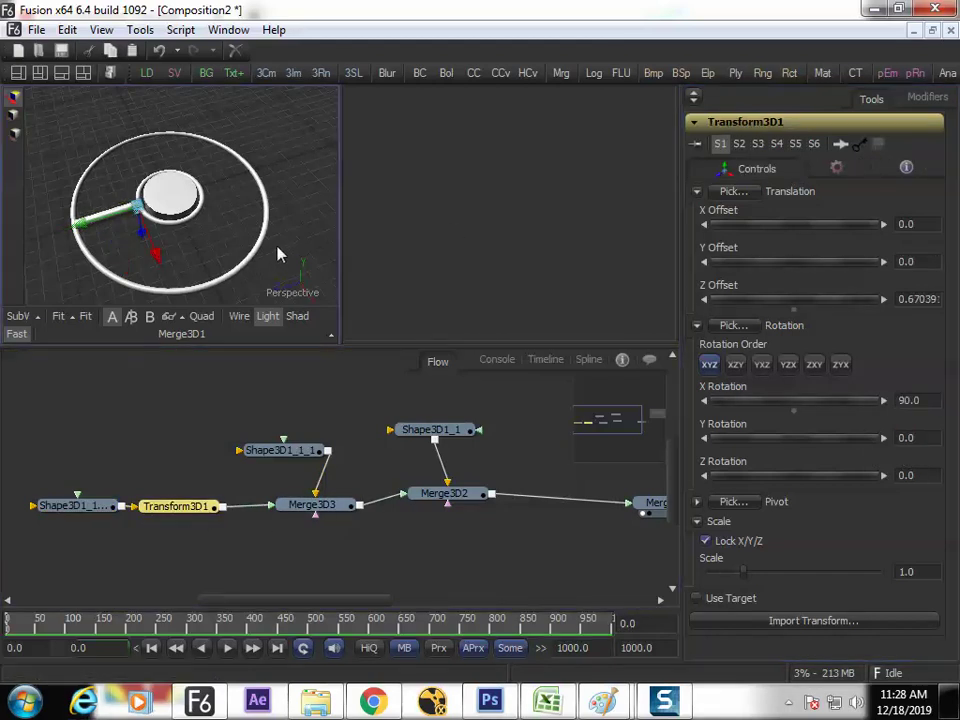
drag(228, 270, 178, 297)
Move the spoke's shape and transform nodes away from Merge3D3 and insert a Duplicate 3D tool after Transform3D1.
drag(152, 446, 273, 384)
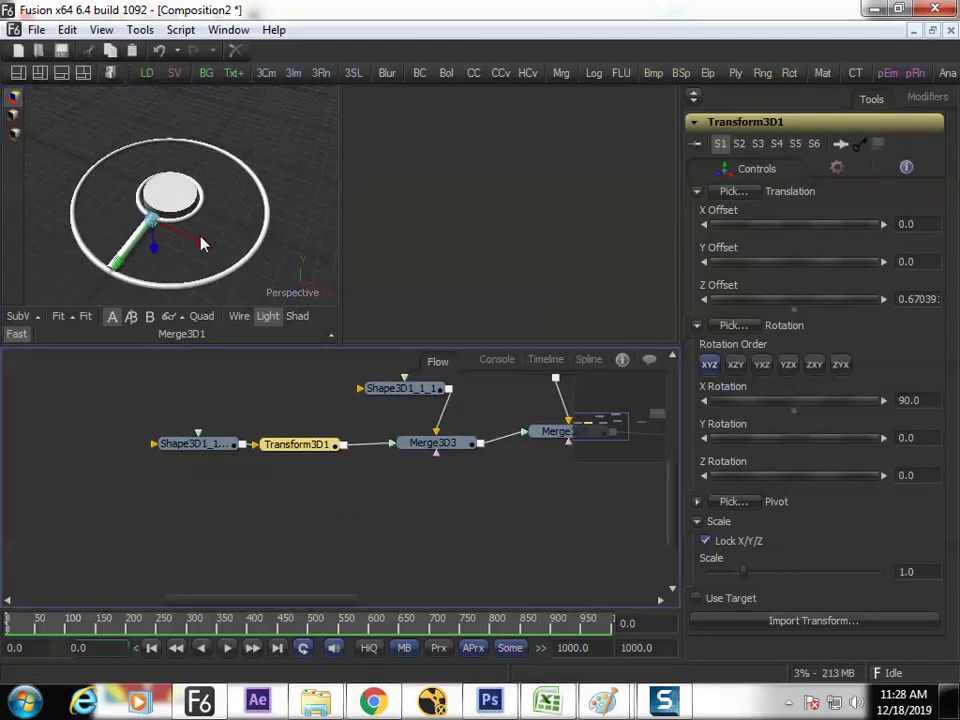
drag(141, 380, 150, 453)
click(152, 471)
click(150, 452)
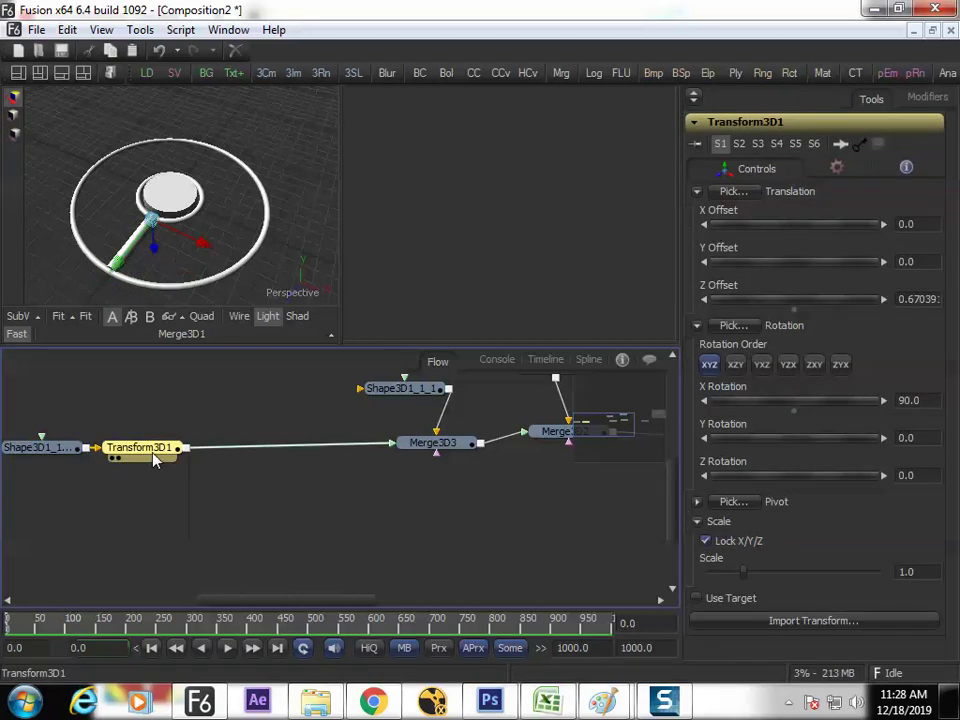
key(ctrl+space)
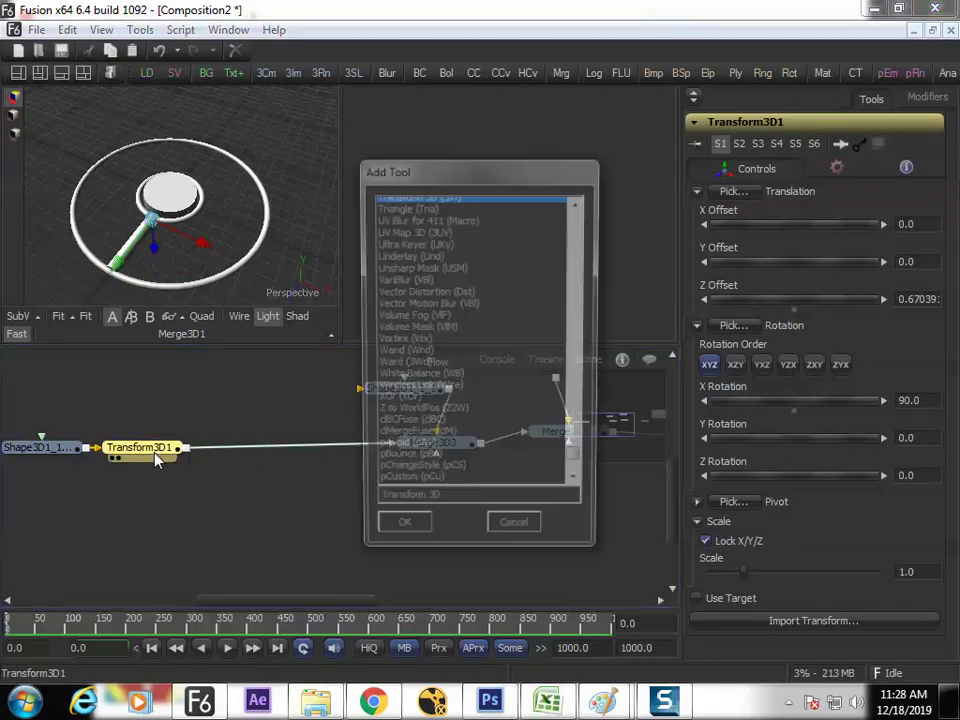
text(du)
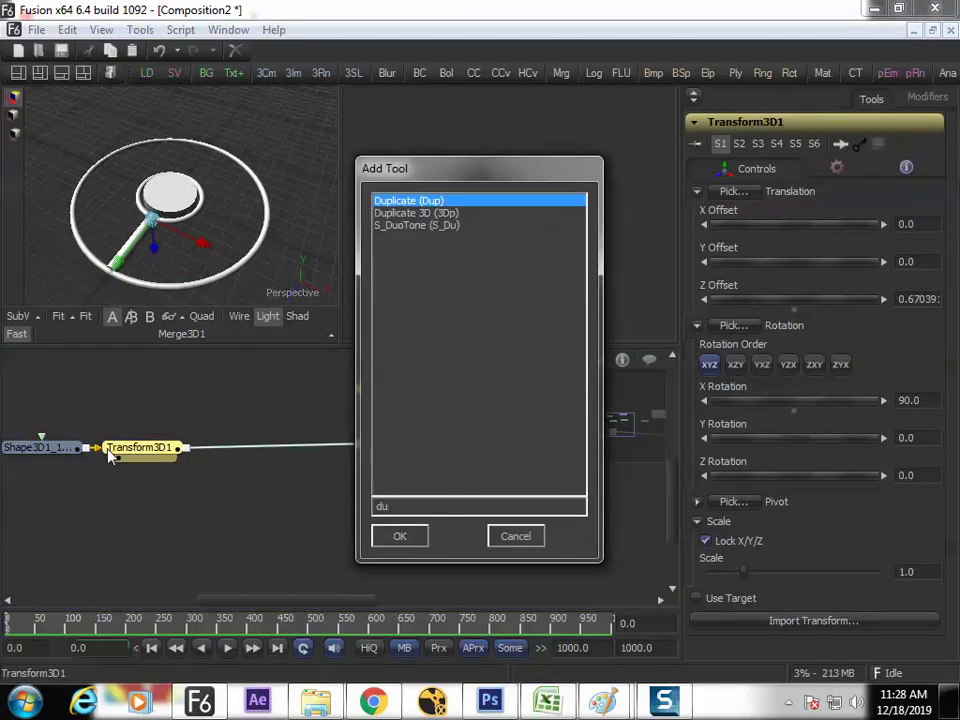
key(Return)
click(285, 520)
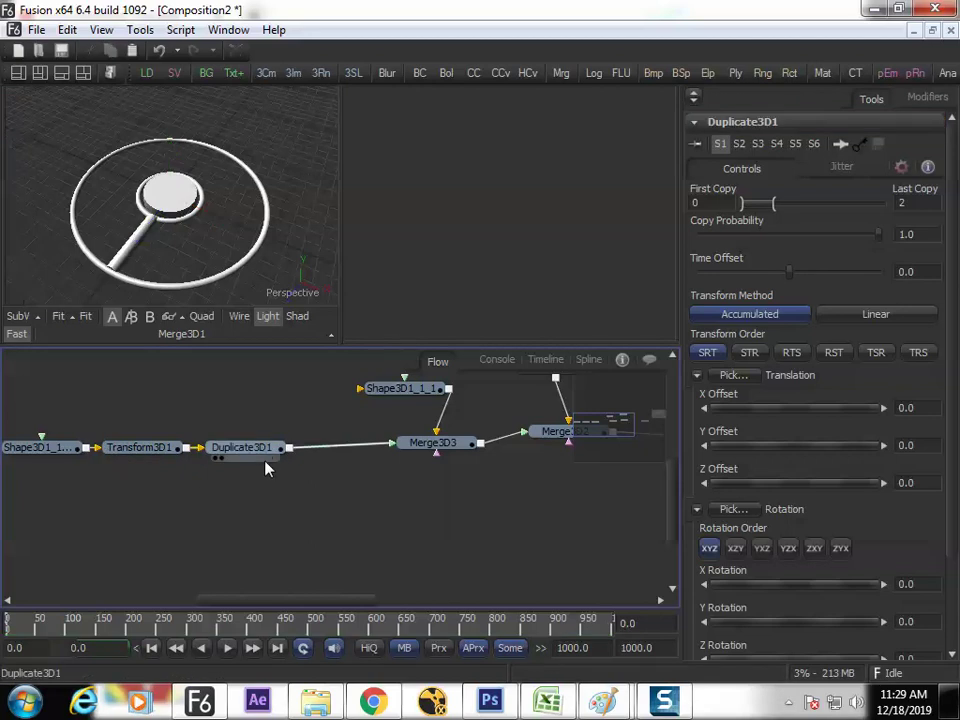
Set the Duplicate 3D's last copy to 10 and fan the spokes around the hub with a Y rotation of about 32 degrees.
click(266, 450)
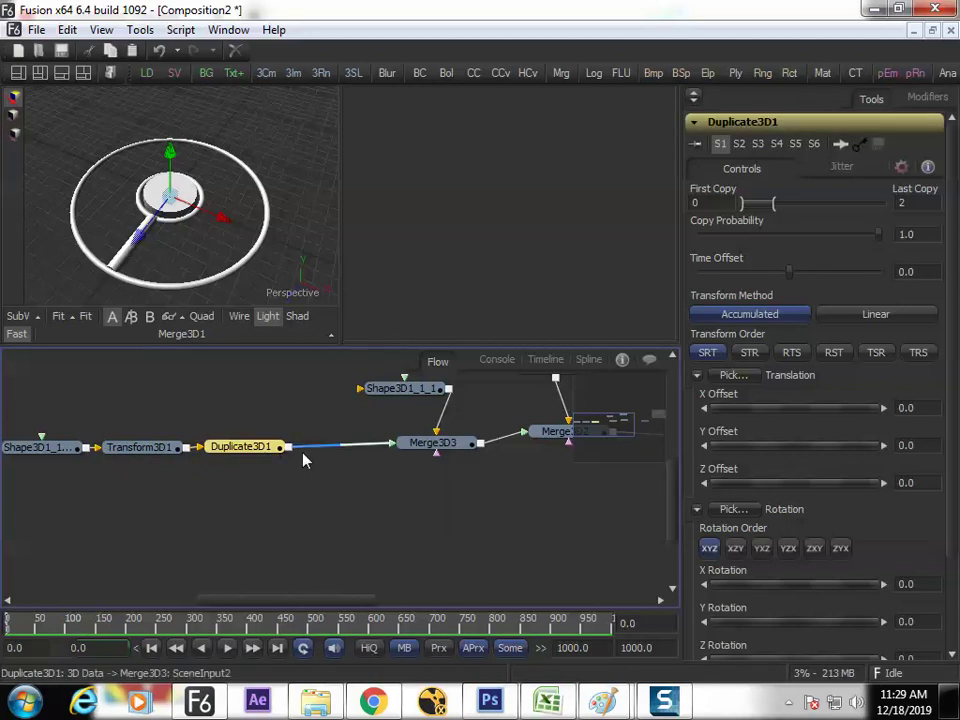
click(901, 205)
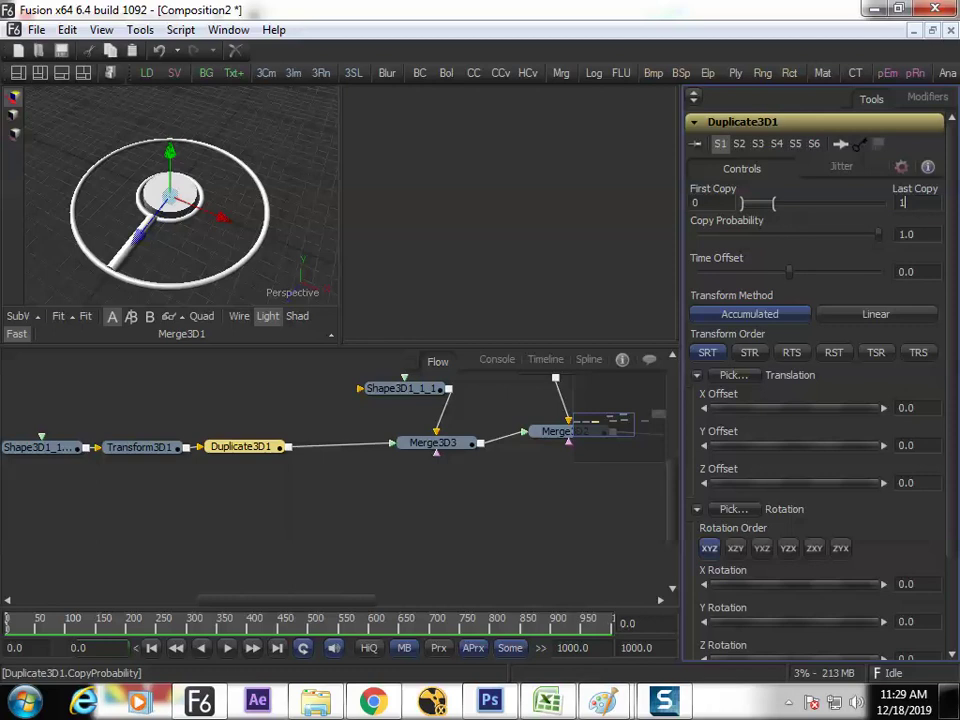
text(0)
key(Tab)
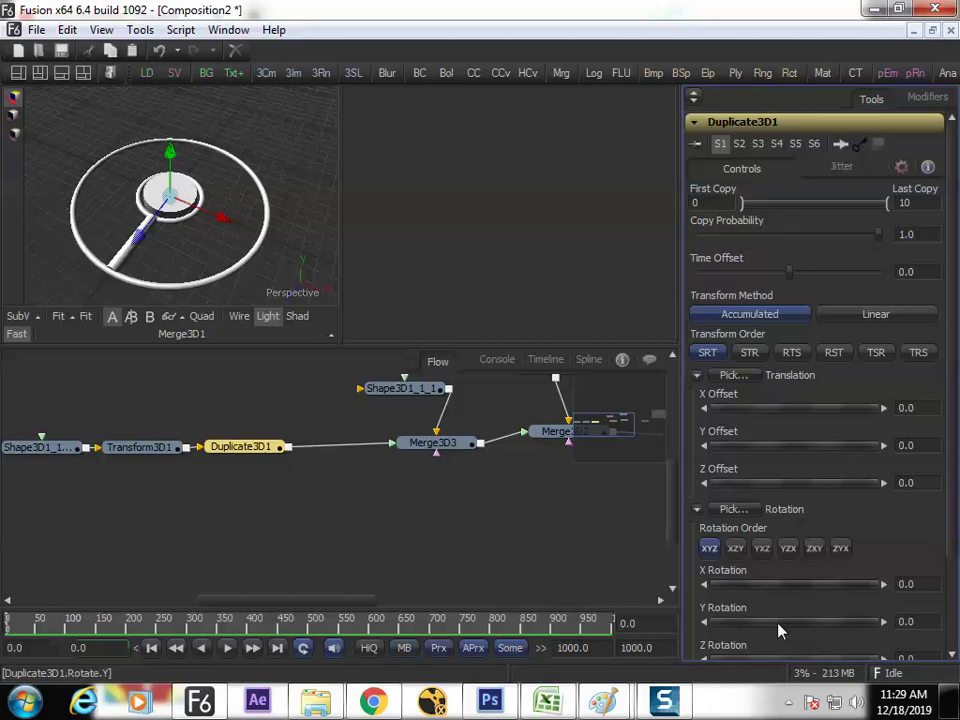
drag(778, 628, 793, 627)
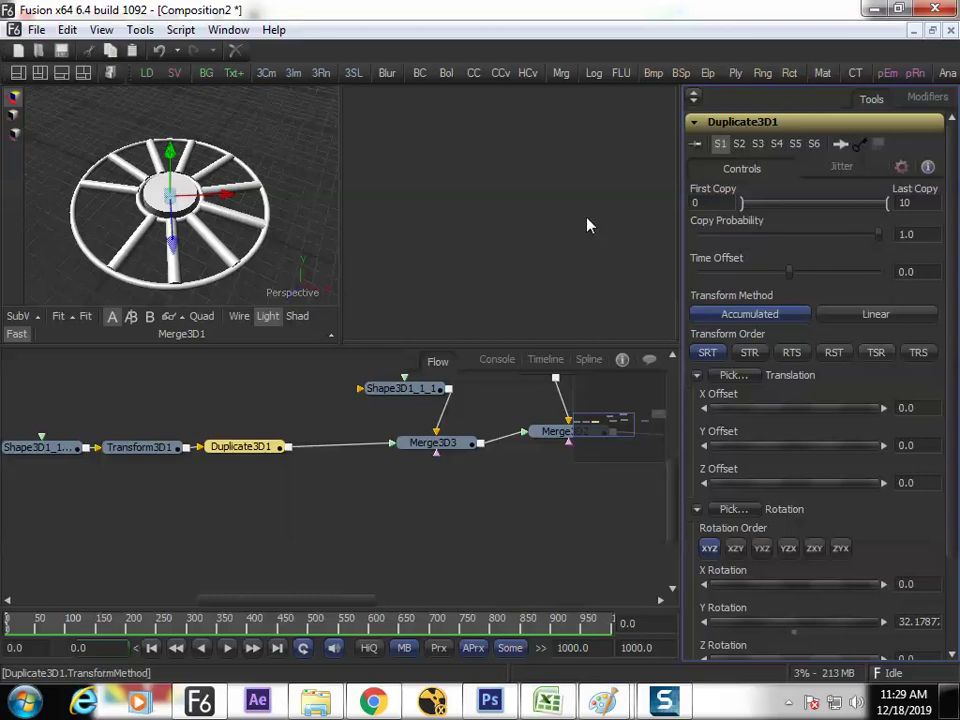
Set the Duplicate 3D's Y rotation to exactly 36 degrees so the spokes are evenly spaced.
scroll(921, 495, down, 3)
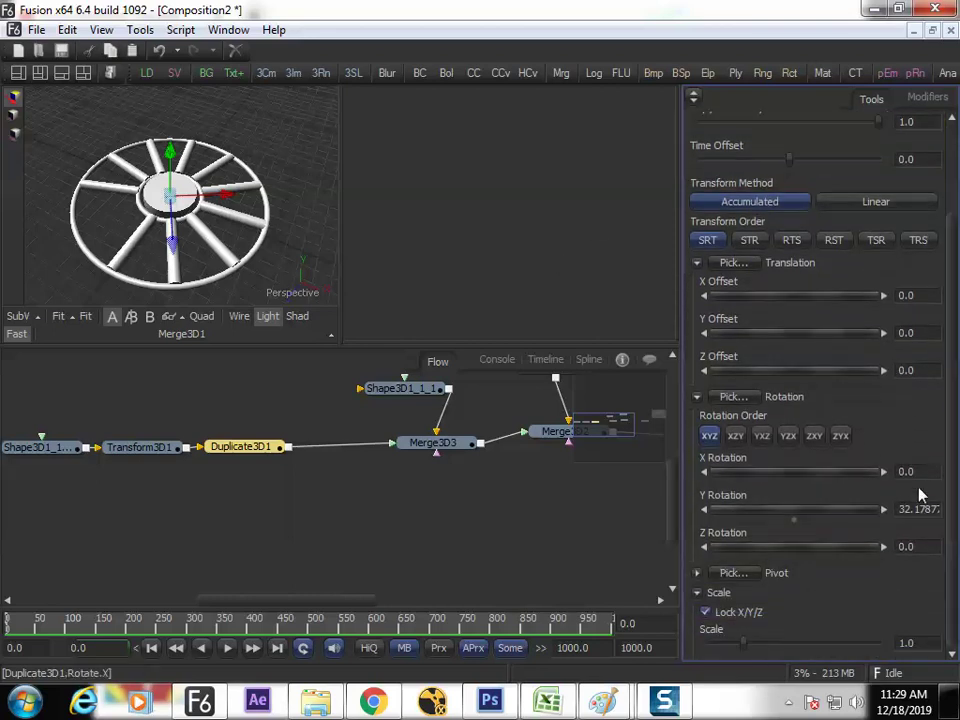
double_click(898, 509)
key(BackSpace)
text(6)
key(Tab)
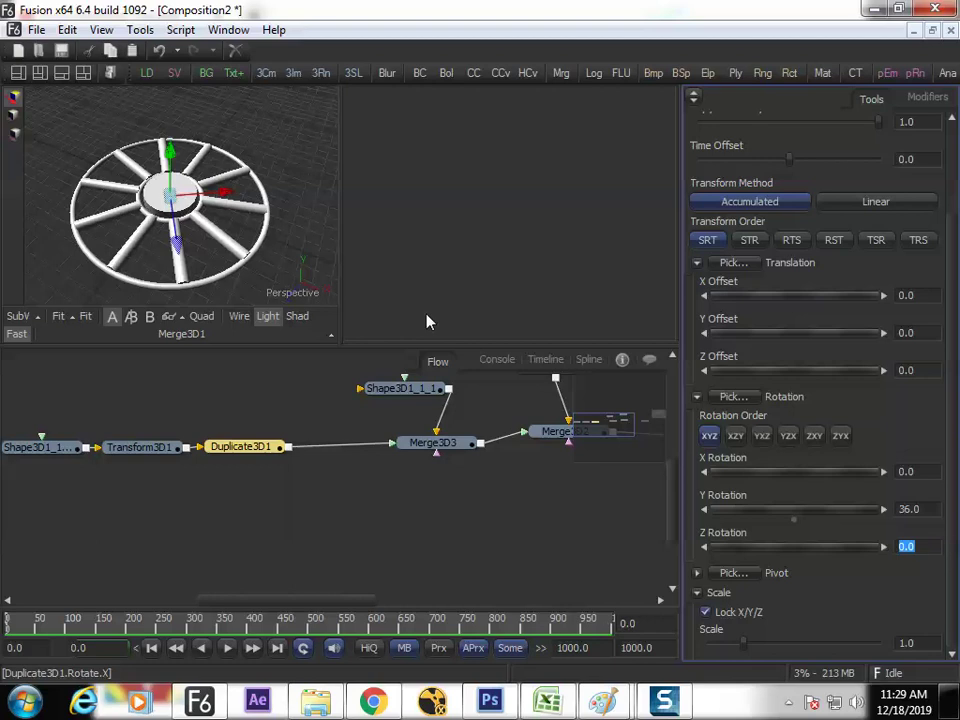
click(932, 510)
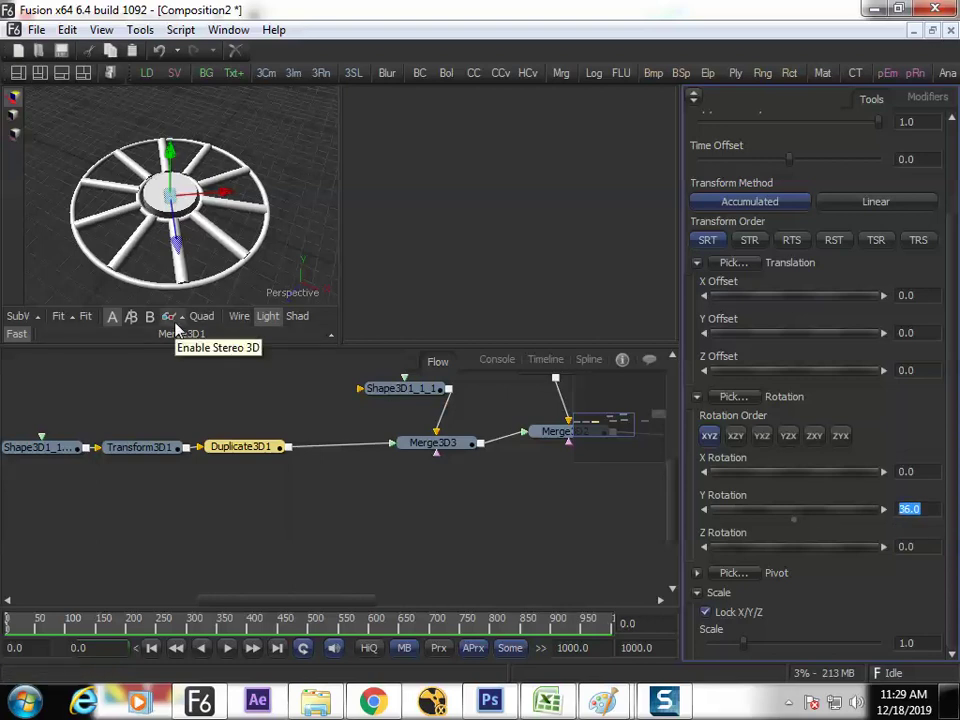
click(272, 410)
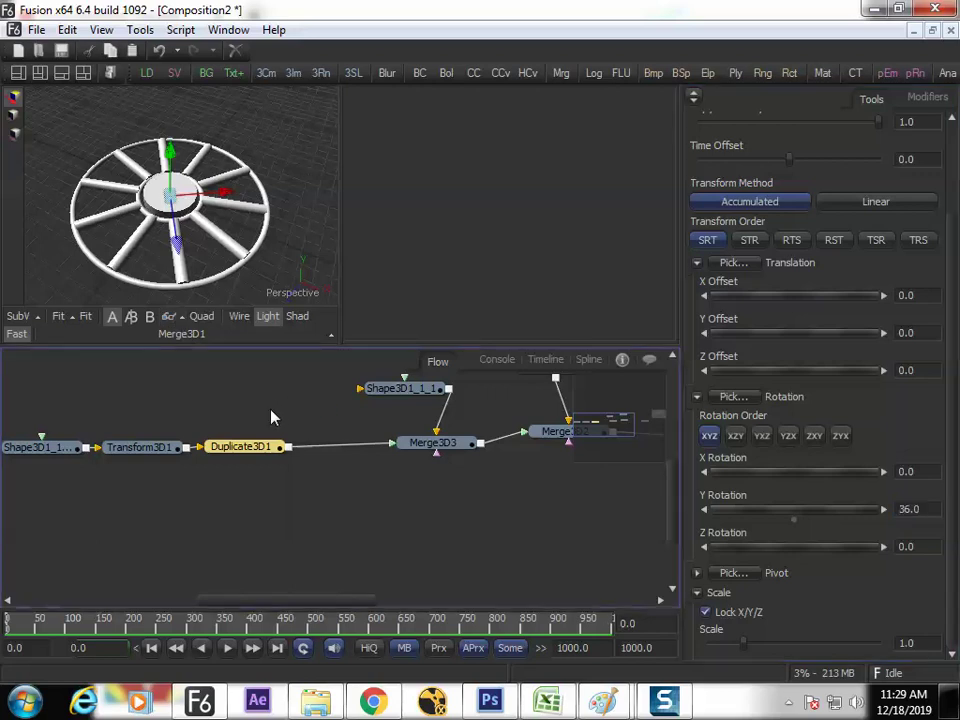
click(209, 211)
drag(210, 220, 124, 214)
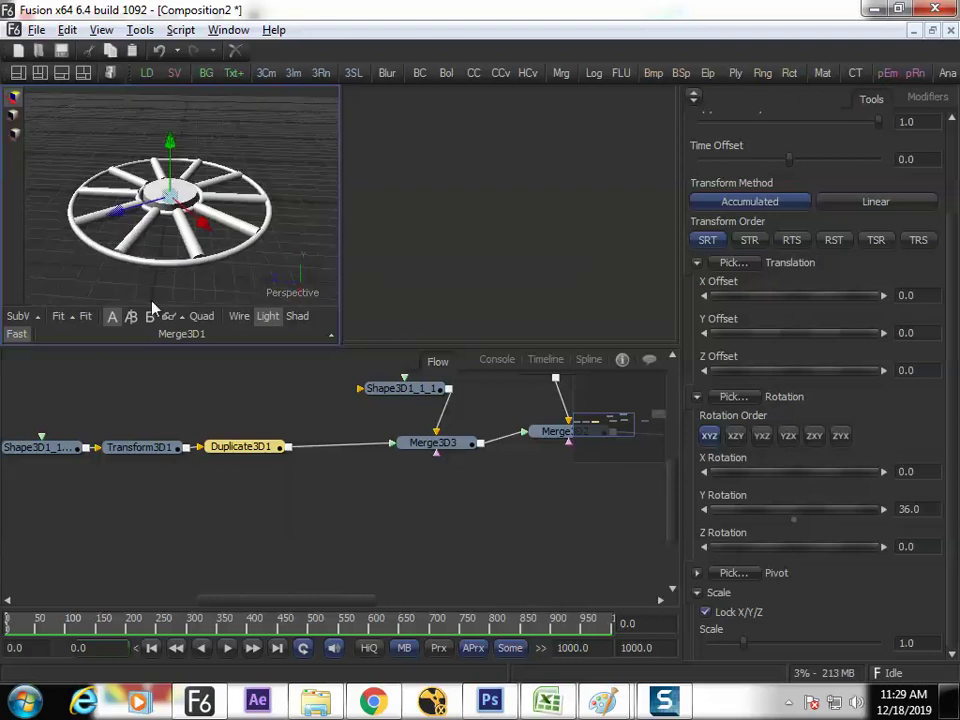
Separate the spoke's shape node from Transform3D1, paste a copy merged with it, and move the original node clear.
drag(121, 411, 186, 435)
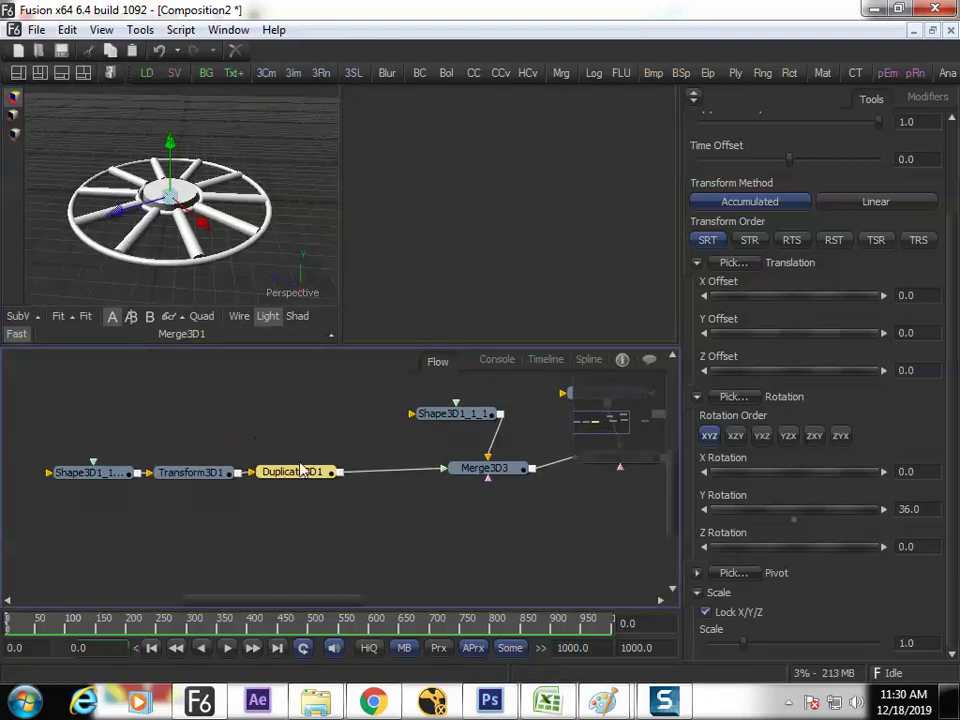
click(125, 472)
drag(142, 436, 281, 421)
drag(229, 455, 94, 458)
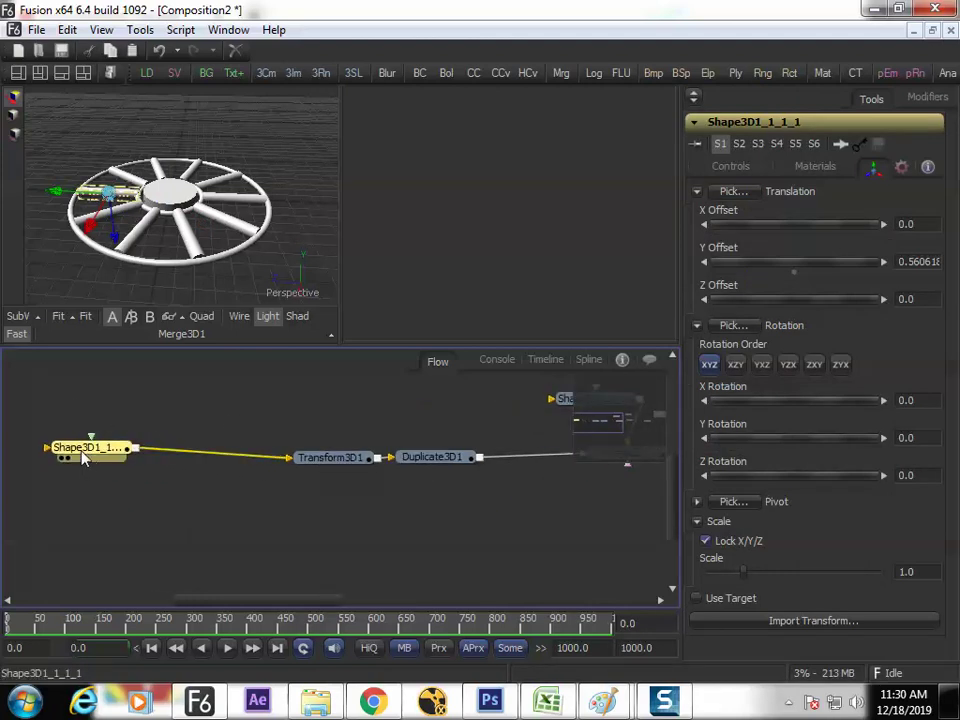
key(ctrl+v)
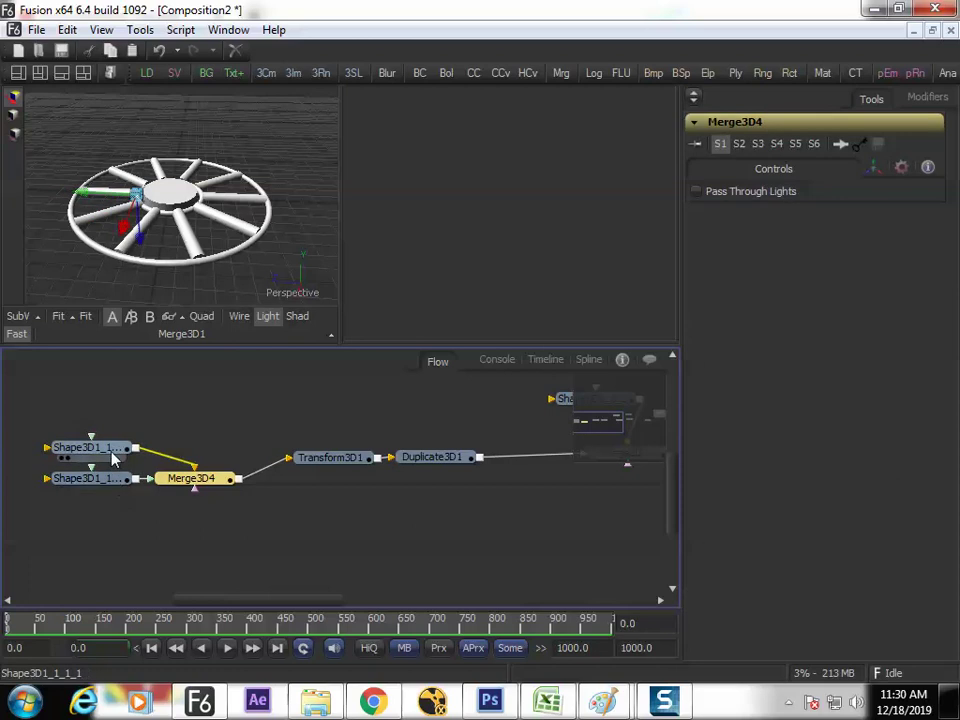
drag(113, 458, 172, 410)
Change the copied spoke shape to a cone with a radius of about 0.31 and a height of about 0.37.
click(105, 478)
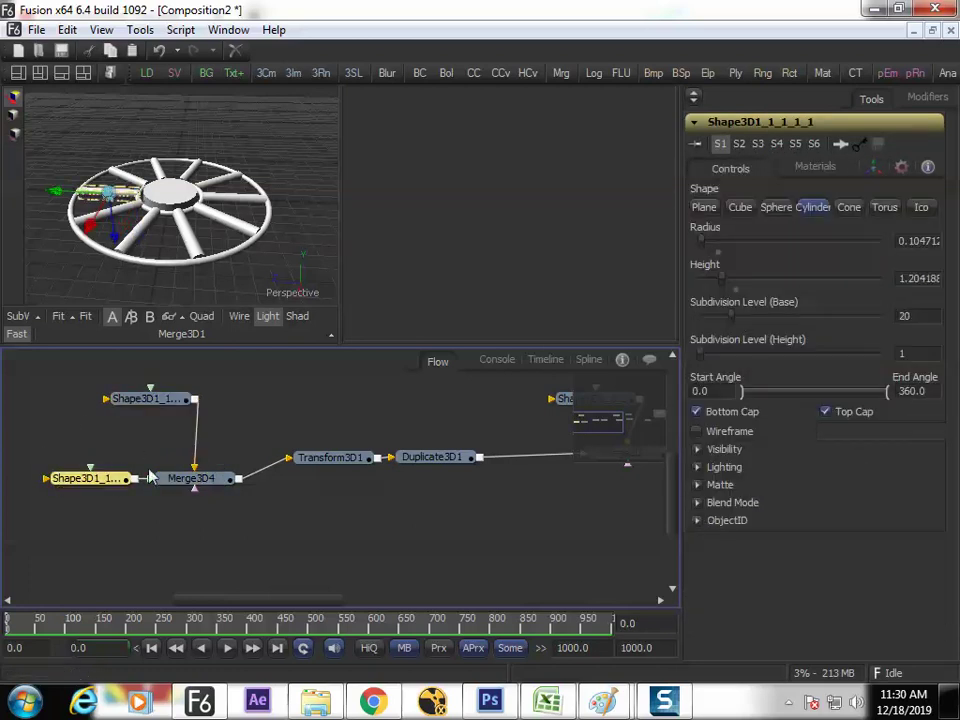
click(852, 212)
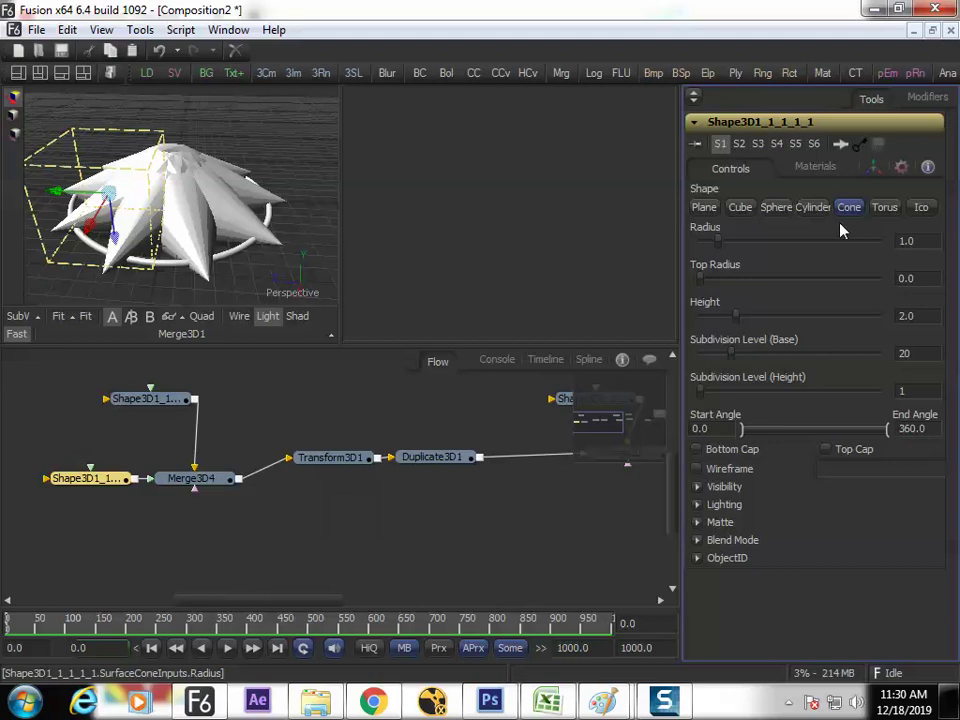
drag(718, 246, 709, 251)
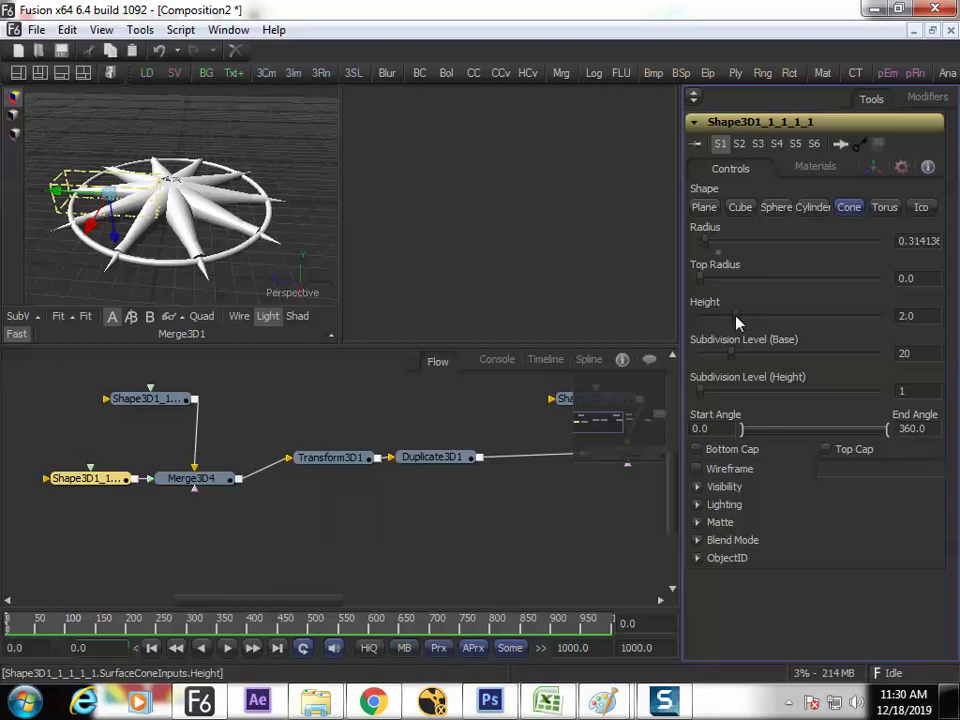
drag(736, 322, 707, 325)
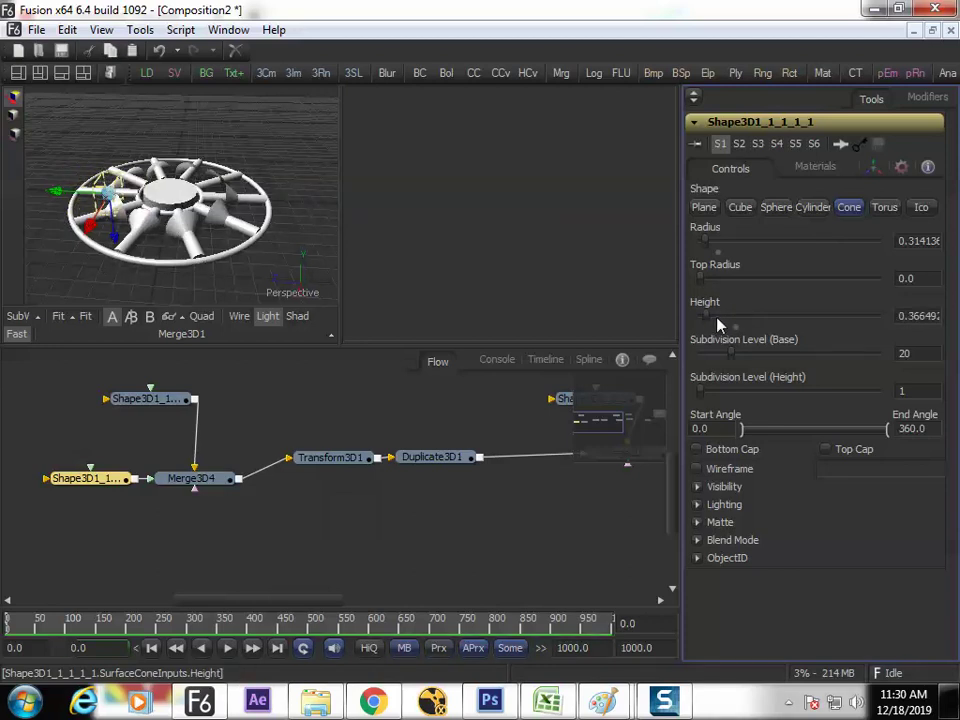
Move the cone outward to the wheel's rim with a Y offset of about 1.43.
click(875, 168)
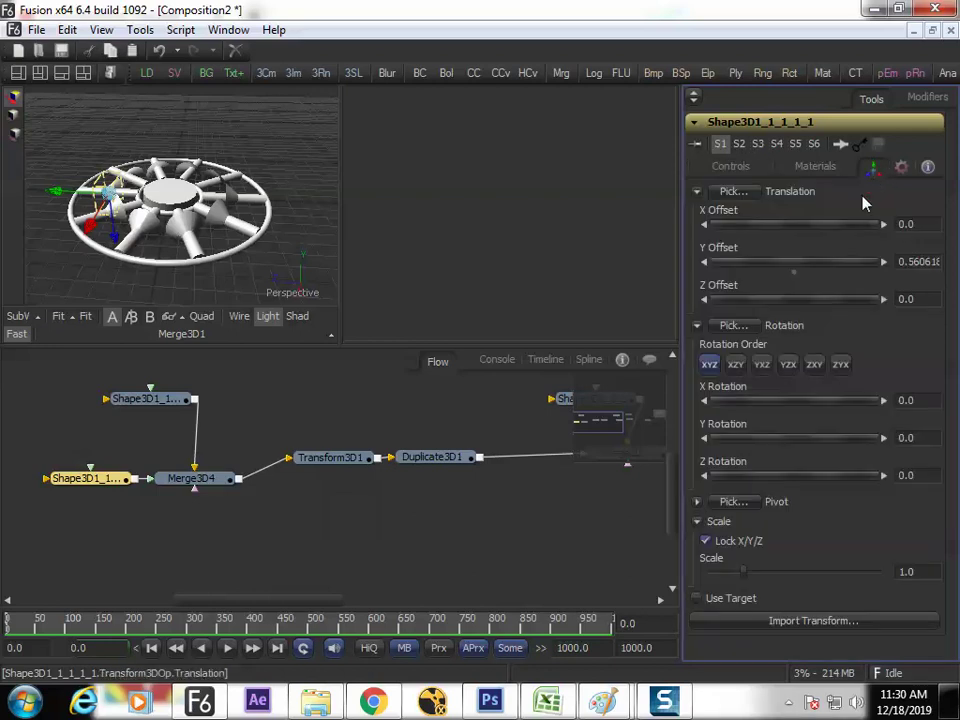
drag(784, 270, 825, 266)
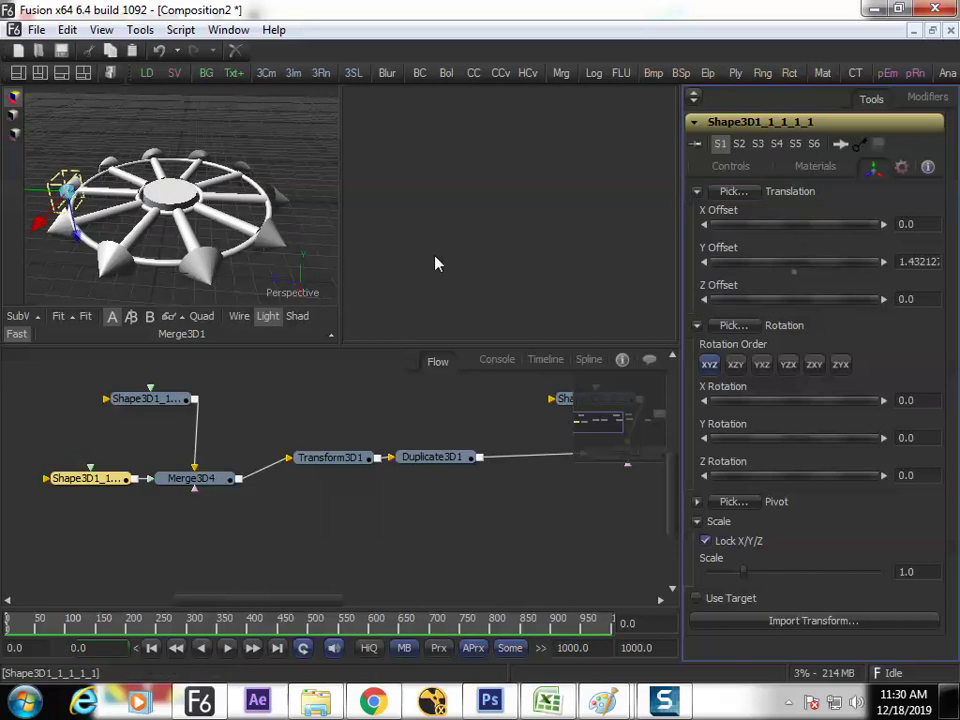
drag(249, 255, 167, 264)
Enlarge Underlay1 around the rim torus Shape3D1 and paste a merged copy of the torus inside it.
drag(372, 399, 208, 429)
drag(368, 430, 199, 437)
drag(500, 416, 232, 440)
drag(385, 441, 262, 442)
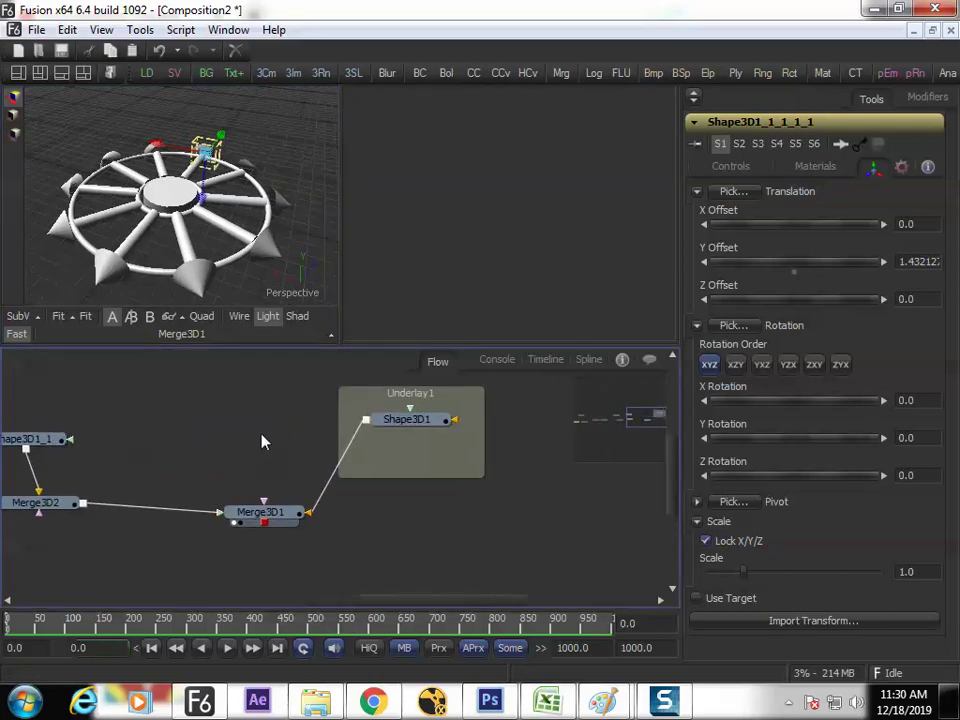
click(418, 420)
drag(484, 477, 570, 563)
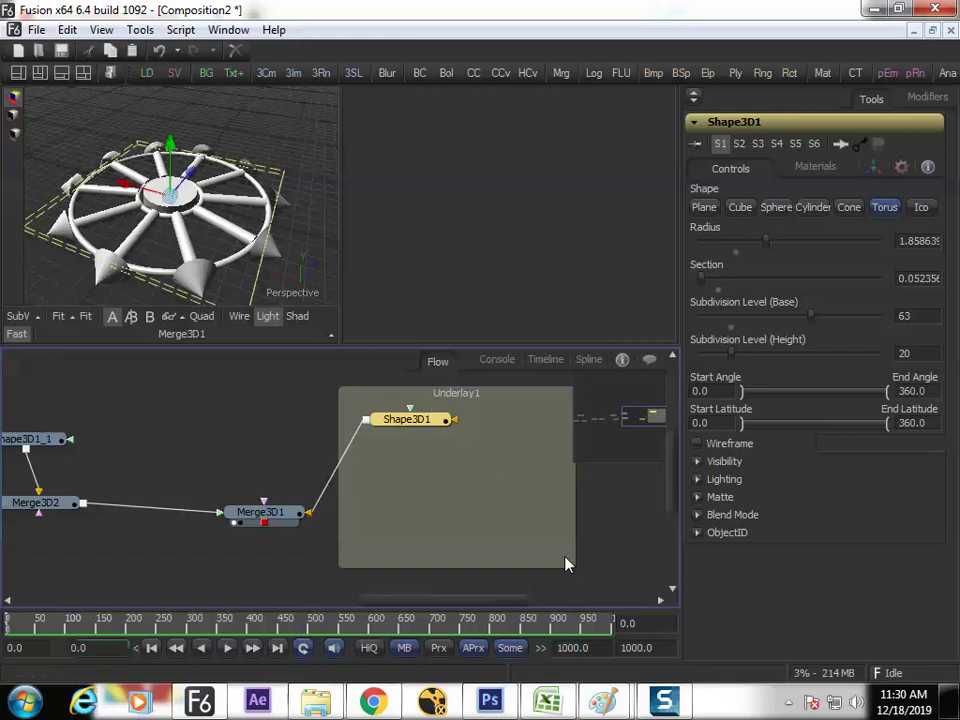
drag(437, 435, 453, 440)
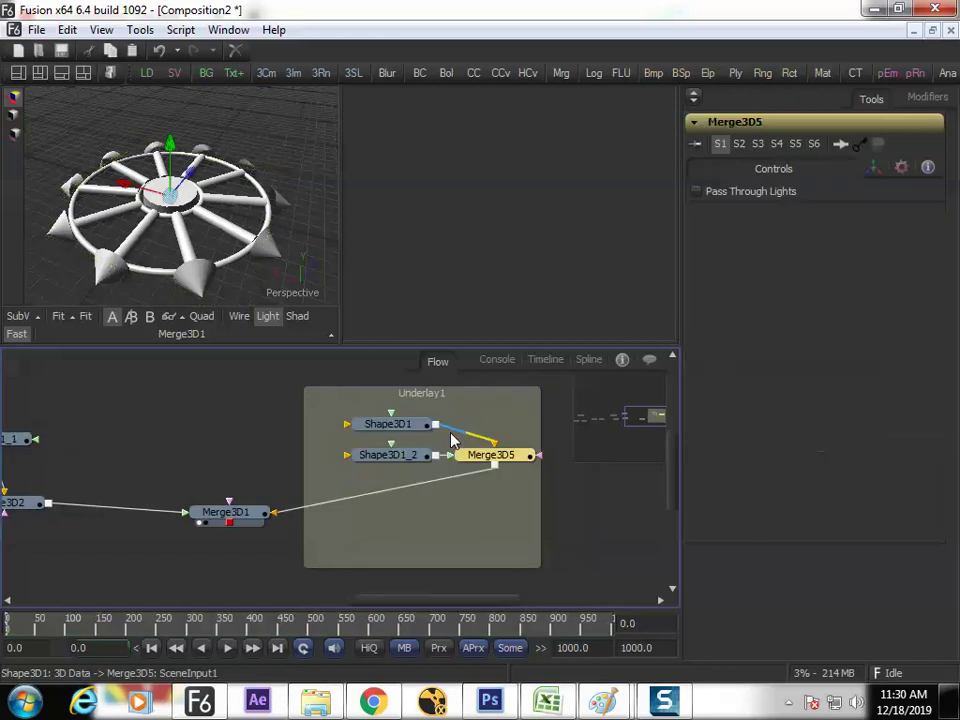
Rearrange the new merge and copied torus nodes, and set the copied torus's radius to about 2.3.
drag(486, 463, 465, 469)
drag(391, 470, 377, 477)
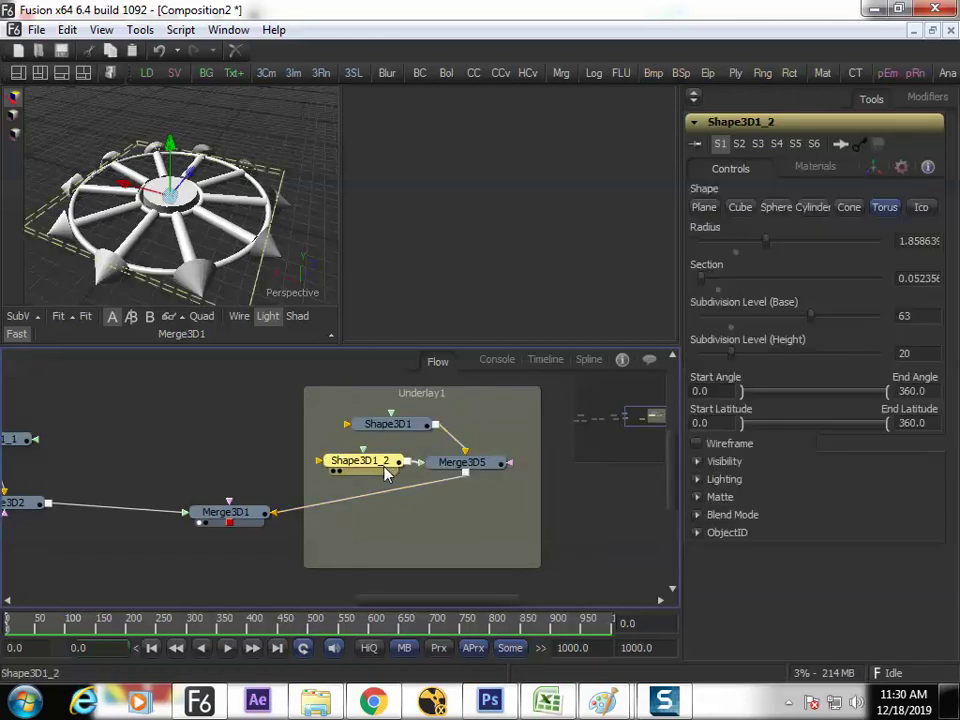
drag(766, 242, 785, 245)
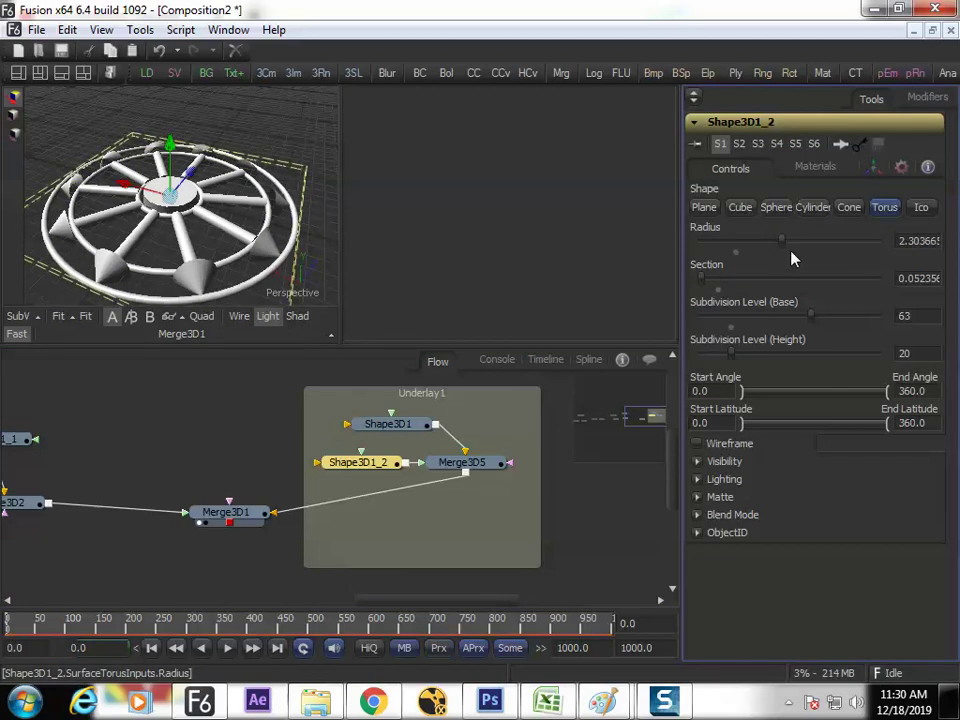
click(325, 264)
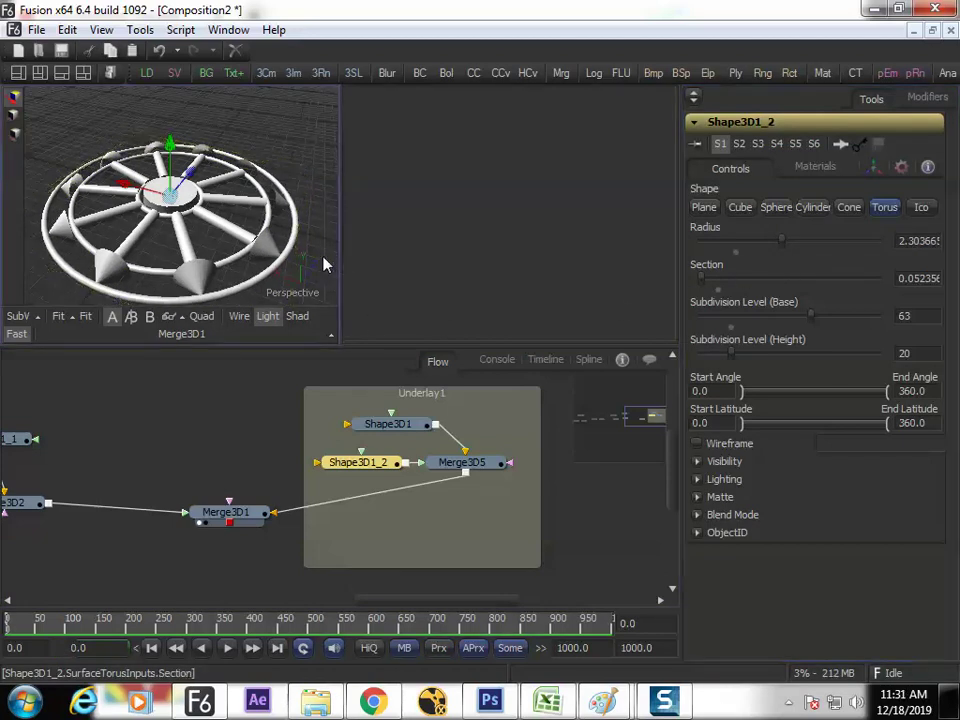
Inspect the enlarged wheel, then move the Merge3D1 node clear of Underlay1 into open space below it.
key(F4)
drag(621, 364, 476, 388)
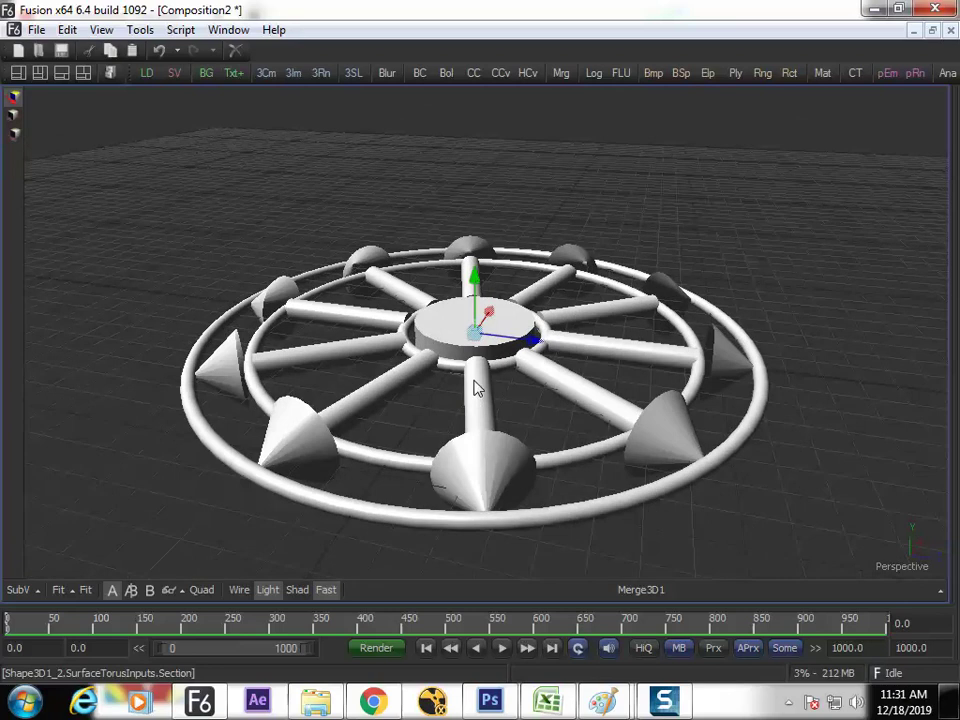
key(F4)
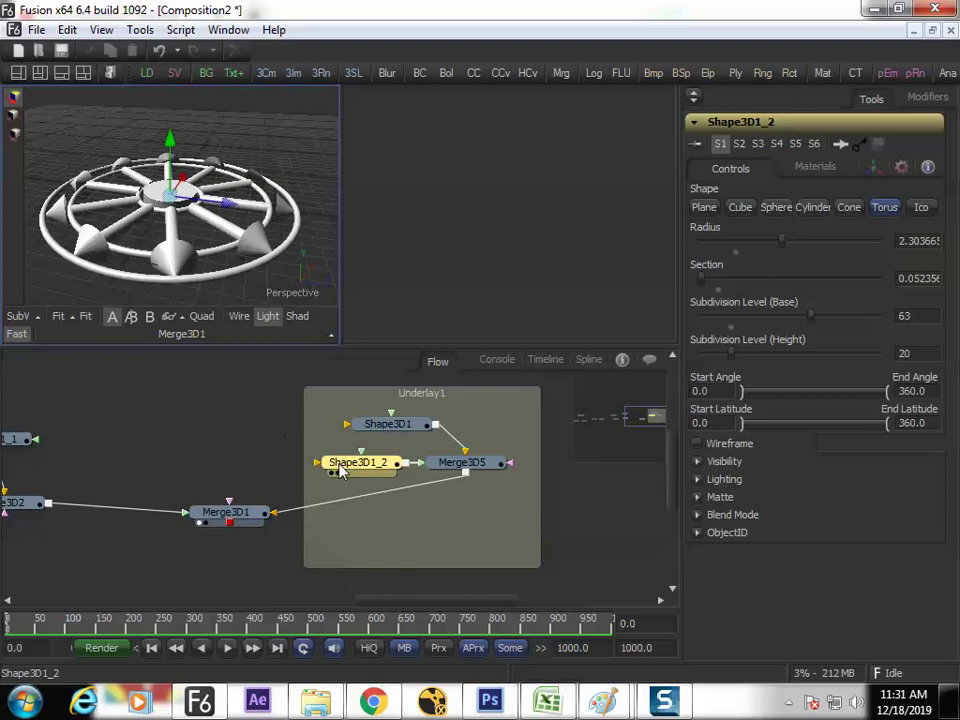
drag(343, 472, 165, 470)
drag(78, 522, 100, 565)
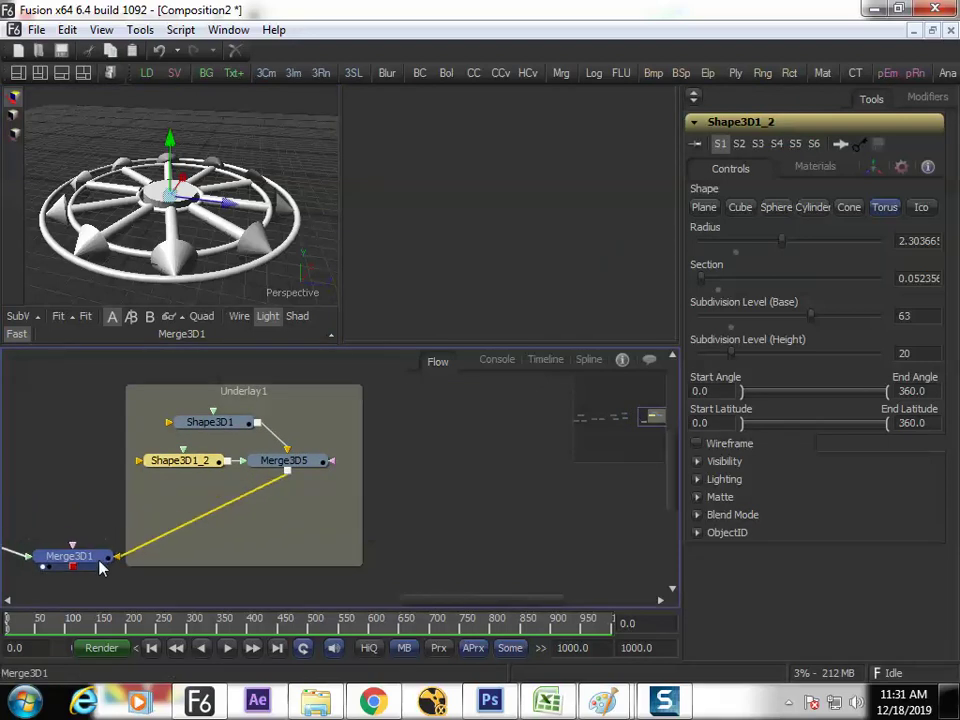
drag(272, 495, 191, 424)
drag(20, 488, 298, 530)
drag(410, 465, 287, 435)
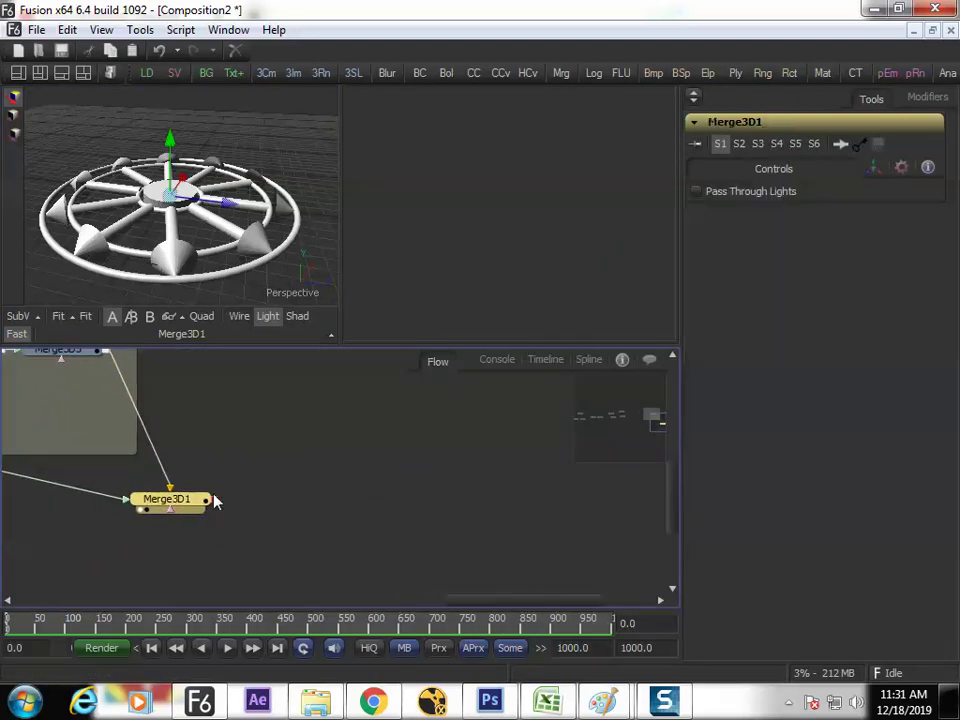
Add a Duplicate 3D after Merge3D1, show it in the viewer, and set its Y offset to about 2.17.
key(ctrl+space)
text(dp)
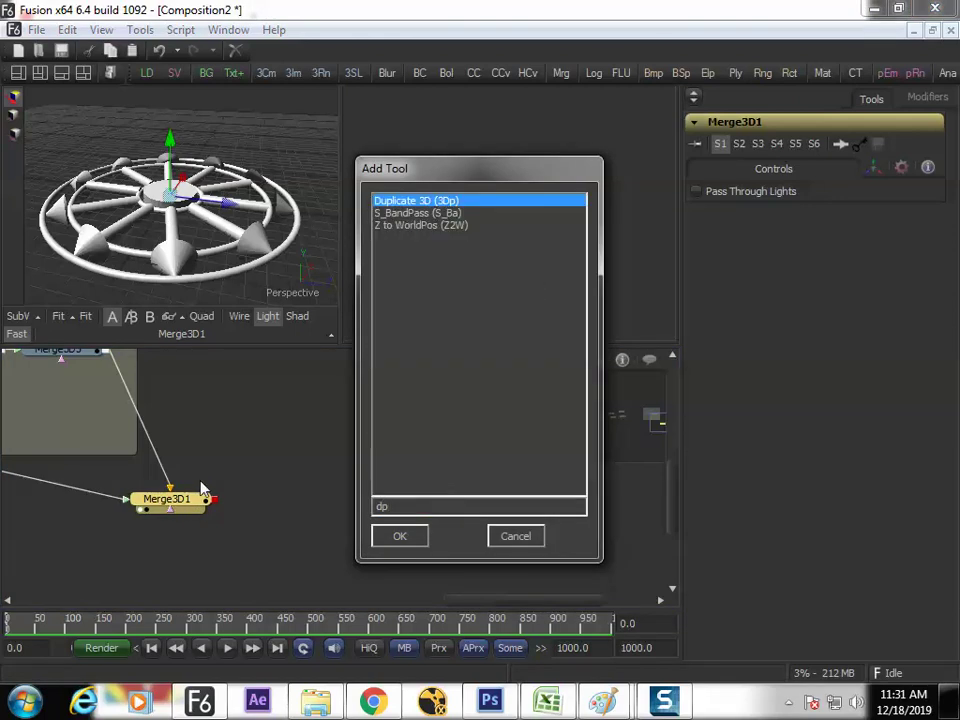
key(Return)
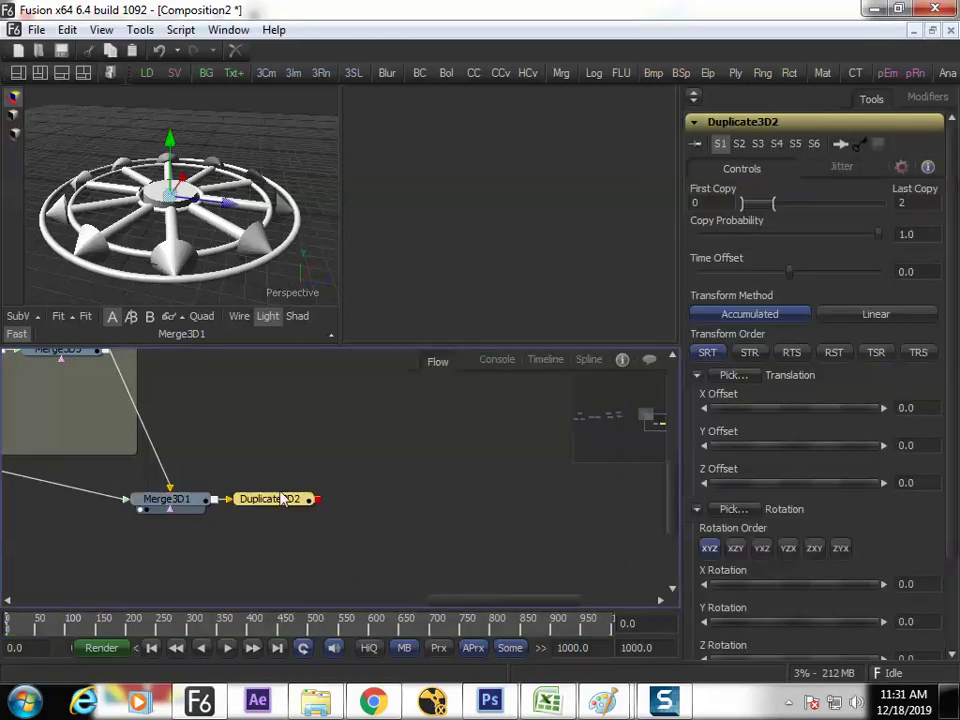
drag(277, 498, 235, 212)
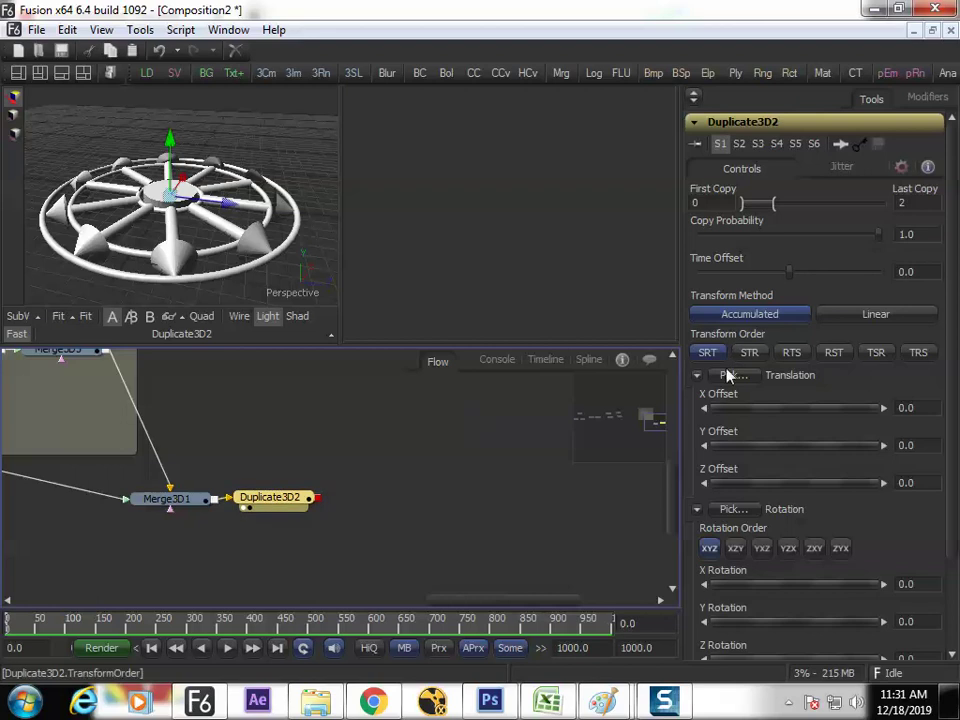
drag(778, 453, 870, 450)
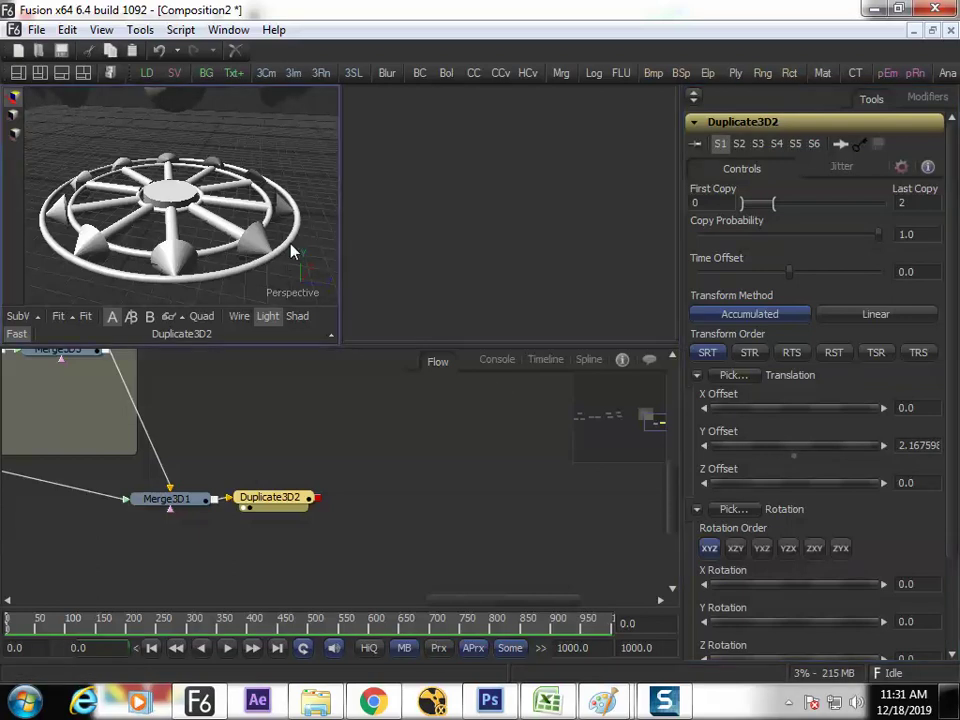
Examine the duplicated wheels and the vertical spacing between them from several angles in the enlarged 3D view.
key(F4)
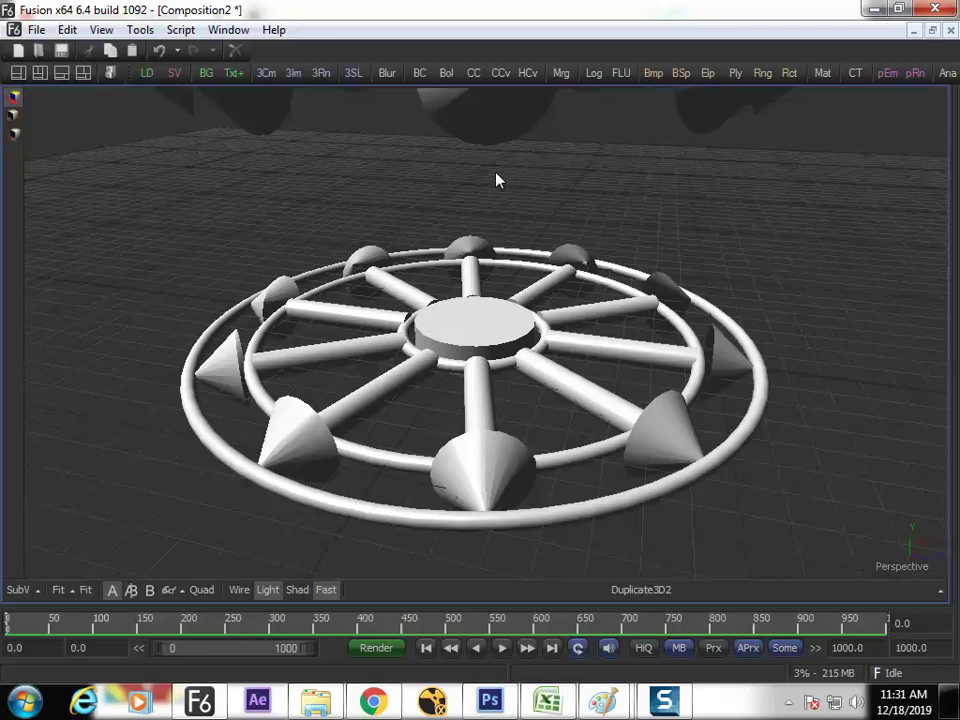
scroll(497, 180, down, 3)
drag(690, 347, 367, 364)
scroll(370, 364, up, 2)
drag(536, 346, 541, 252)
drag(579, 337, 390, 422)
drag(276, 466, 333, 443)
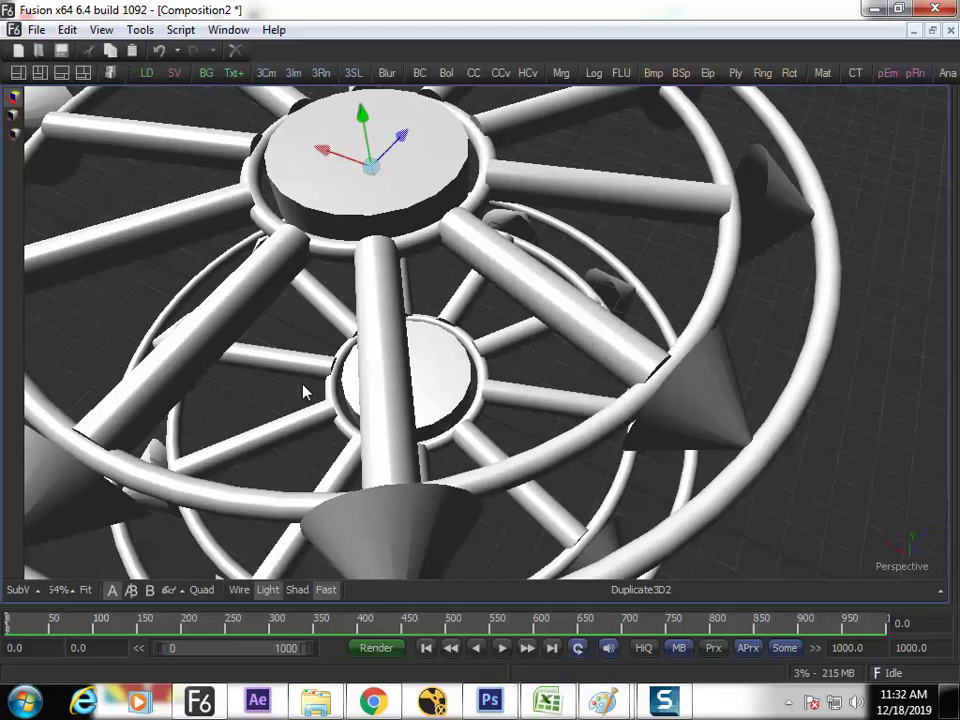
scroll(305, 392, down, 4)
drag(537, 362, 367, 330)
drag(425, 361, 376, 316)
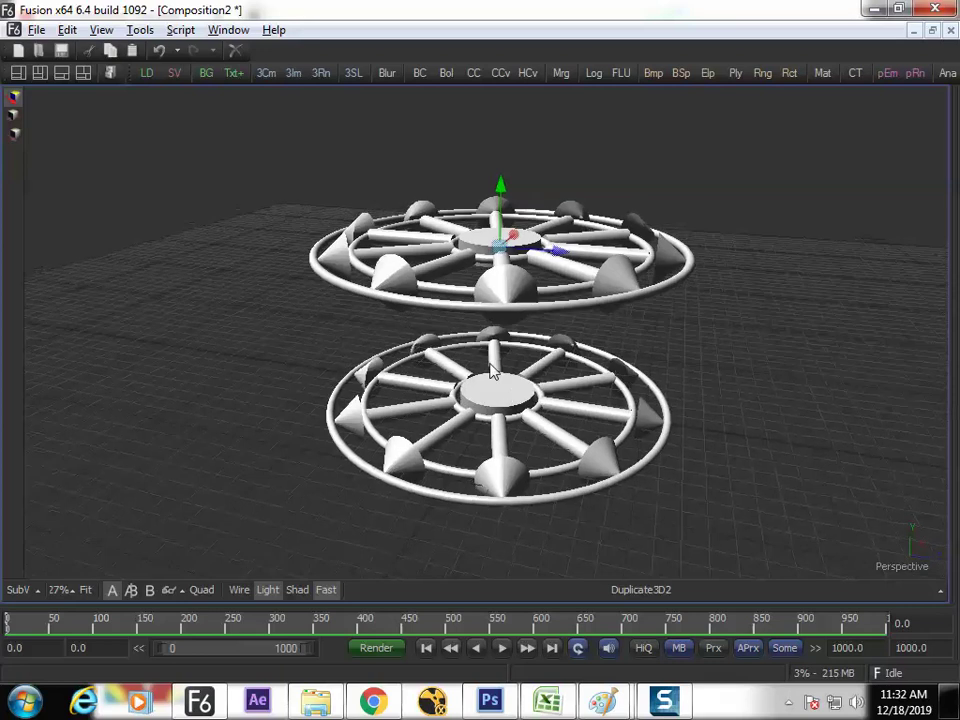
drag(500, 245, 522, 345)
key(F4)
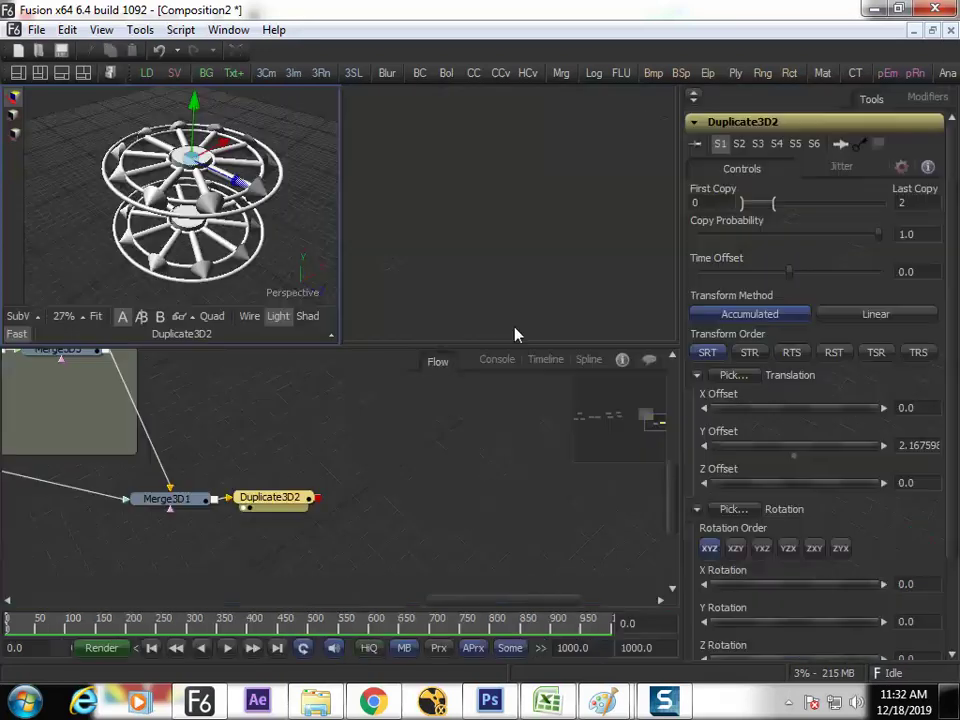
Reposition the Duplicate3D2 node above and to the right of Merge3D1, without adding another tool.
drag(270, 500, 377, 502)
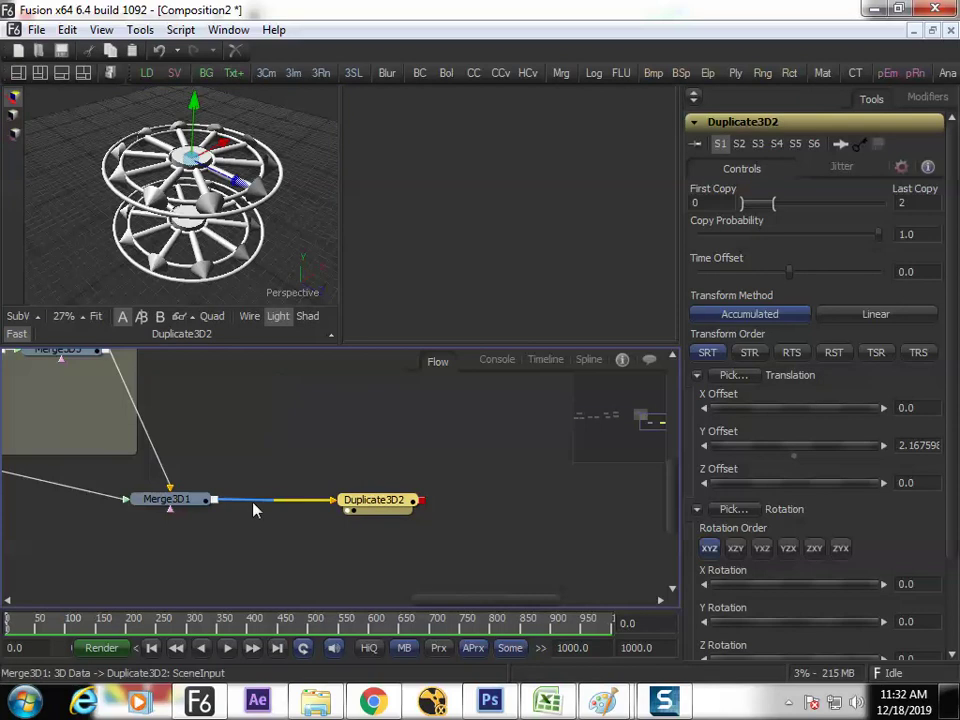
click(203, 506)
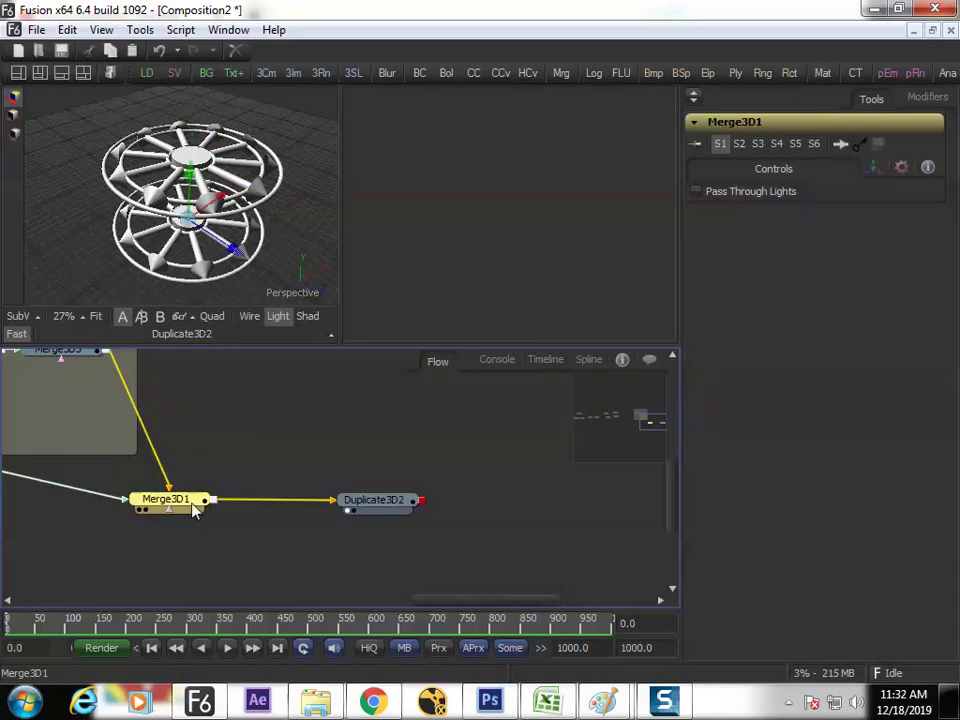
key(ctrl+space)
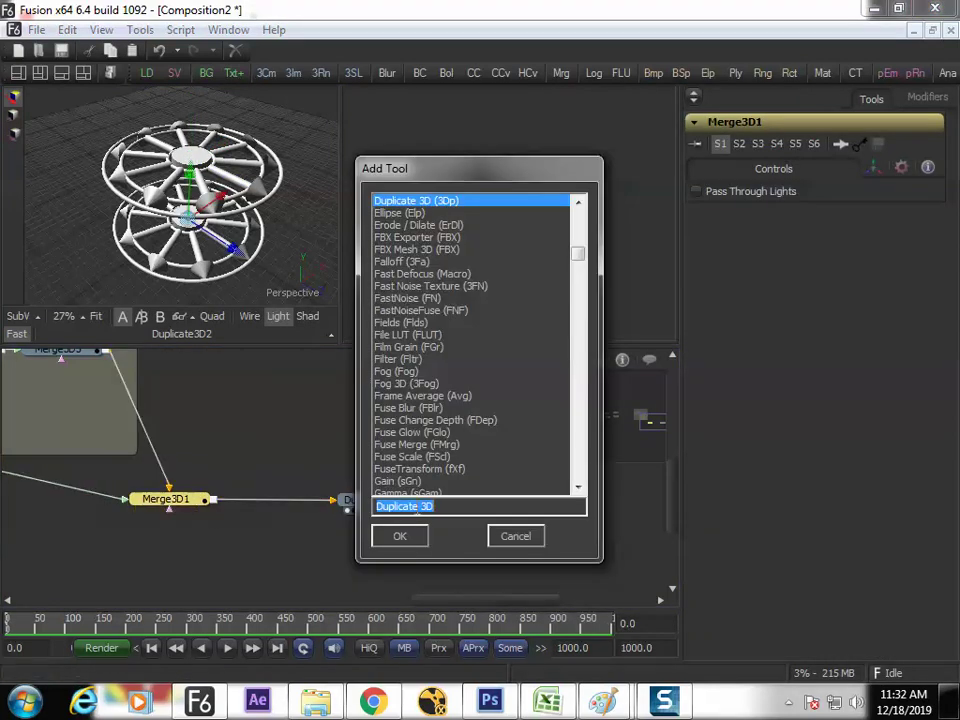
click(516, 540)
drag(396, 512, 349, 474)
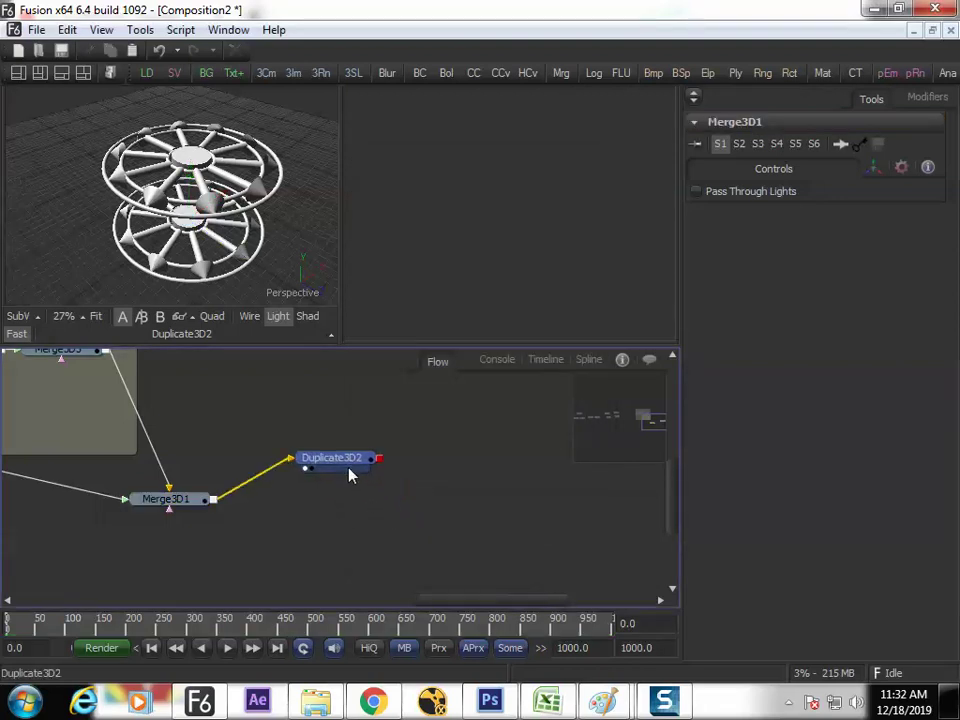
key(ctrl+space)
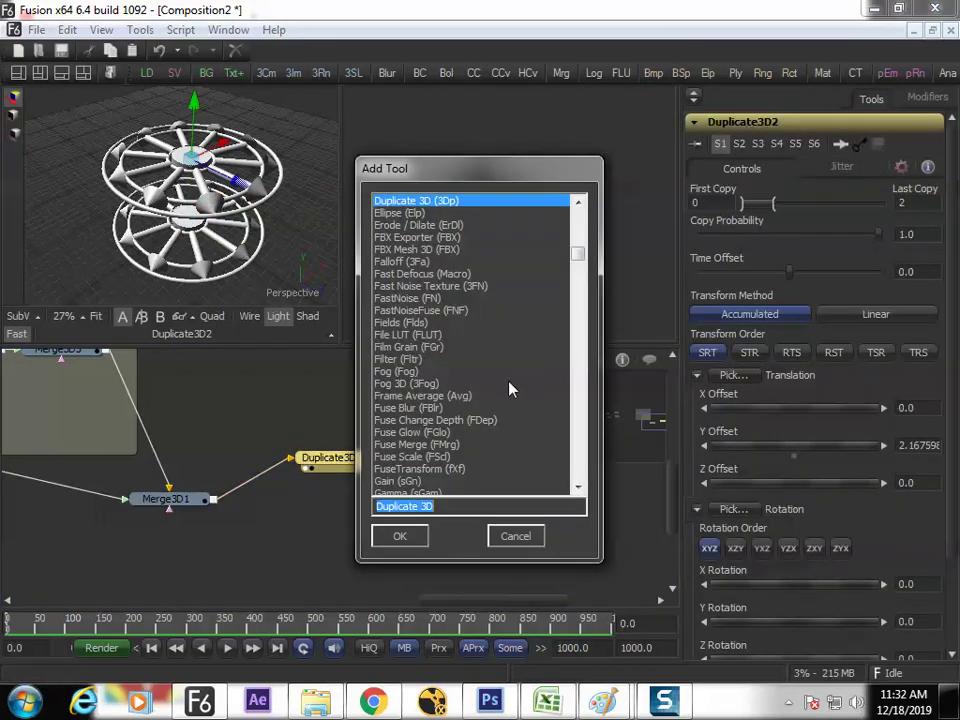
click(516, 537)
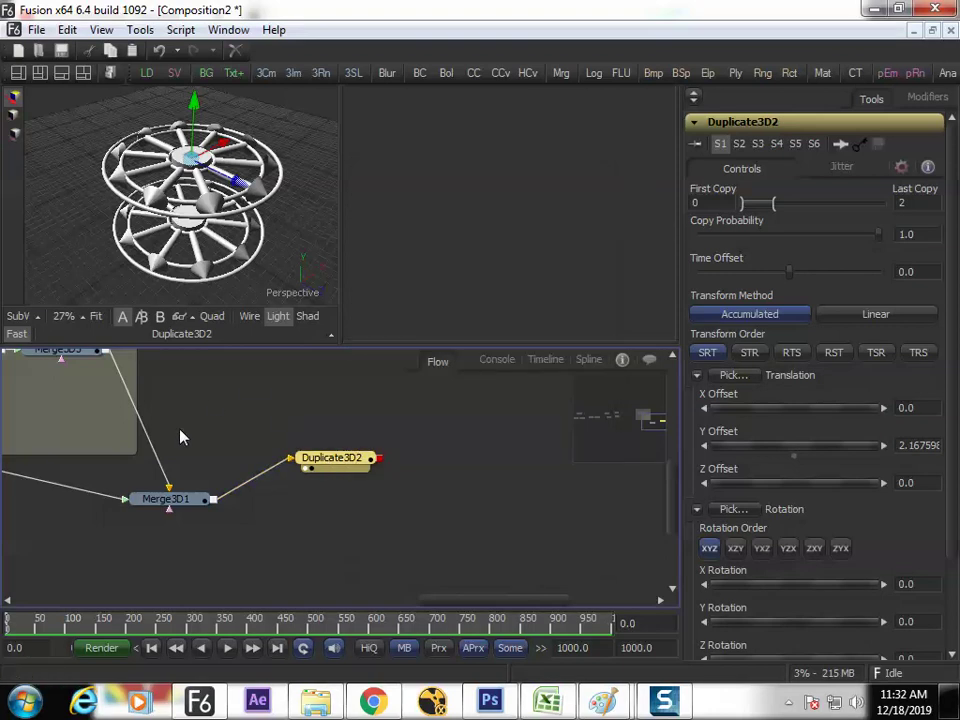
Copy the torus node Shape3D1_1 and paste it unconnected into the empty flow area below Duplicate3D2.
drag(258, 462, 428, 545)
drag(140, 457, 446, 493)
drag(73, 475, 283, 470)
click(272, 443)
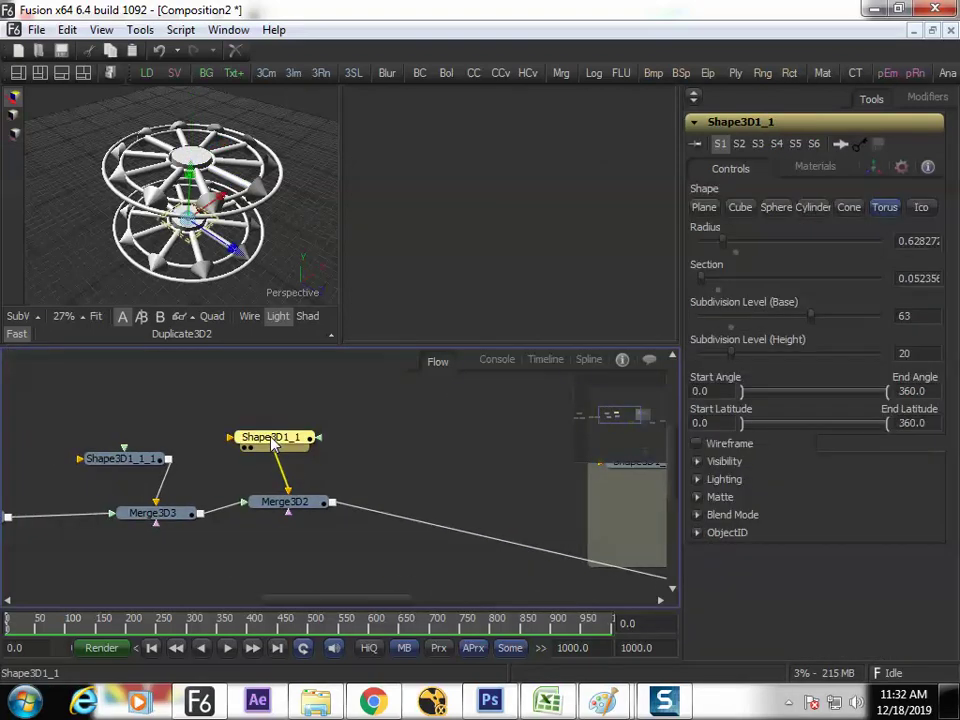
drag(394, 441, 88, 427)
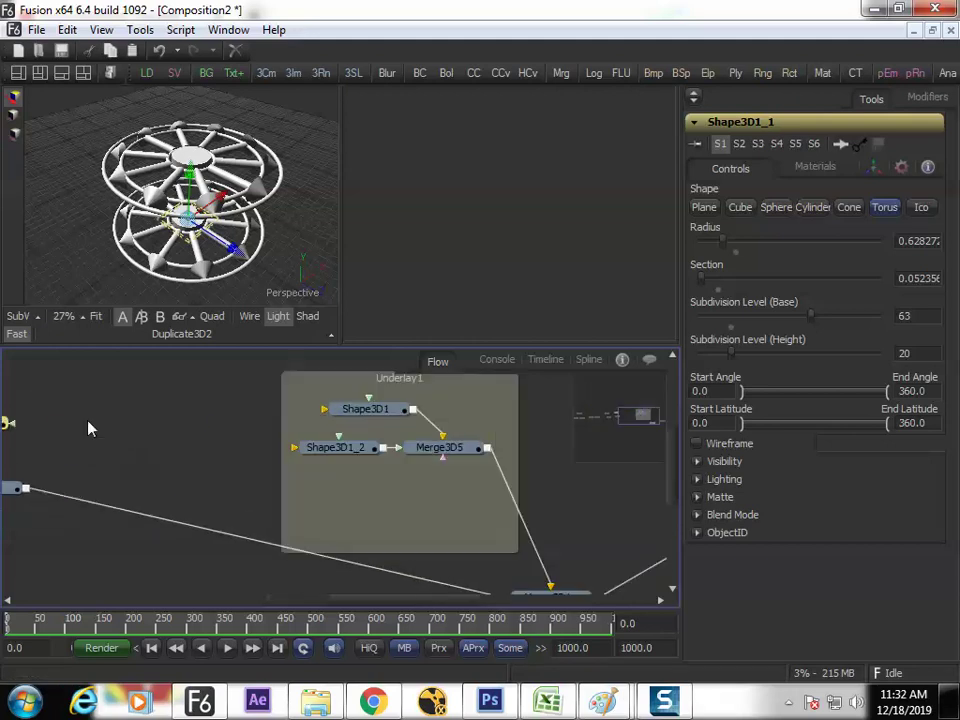
drag(339, 481, 203, 404)
drag(363, 470, 267, 438)
key(ctrl+v)
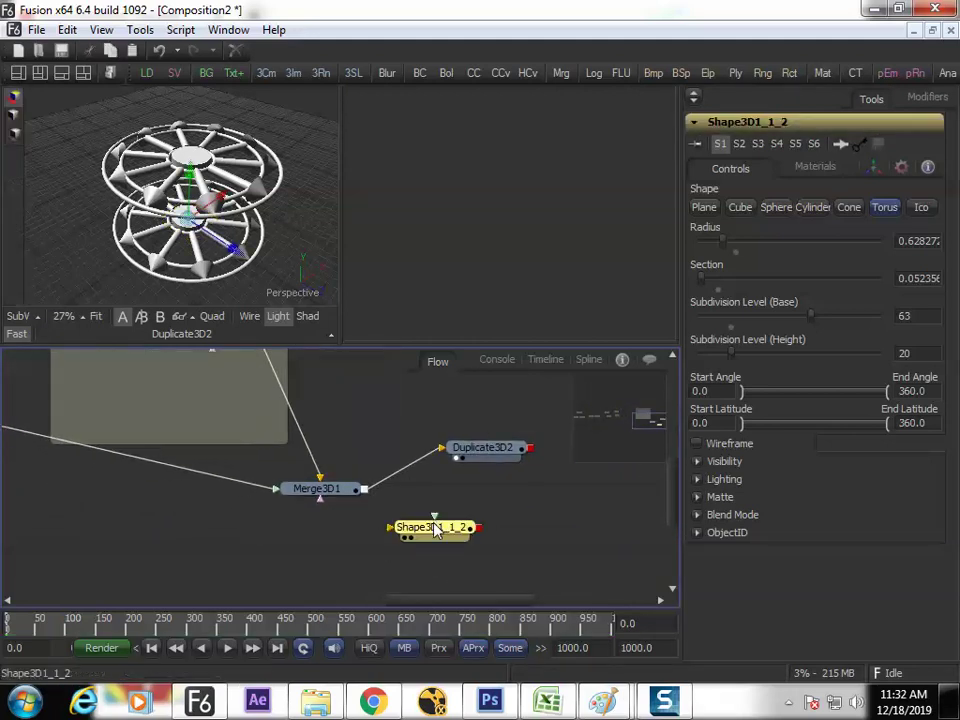
Merge the pasted torus with the output of Duplicate3D2 and show the new merge in the viewer.
drag(477, 537, 531, 449)
click(568, 511)
drag(553, 530, 286, 227)
click(875, 169)
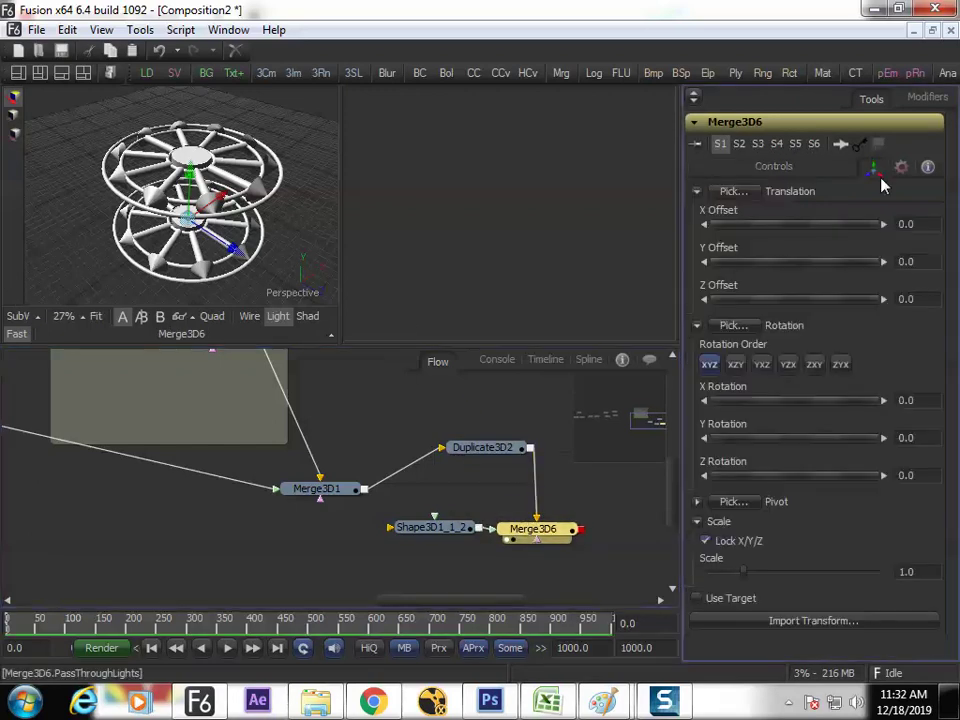
click(770, 167)
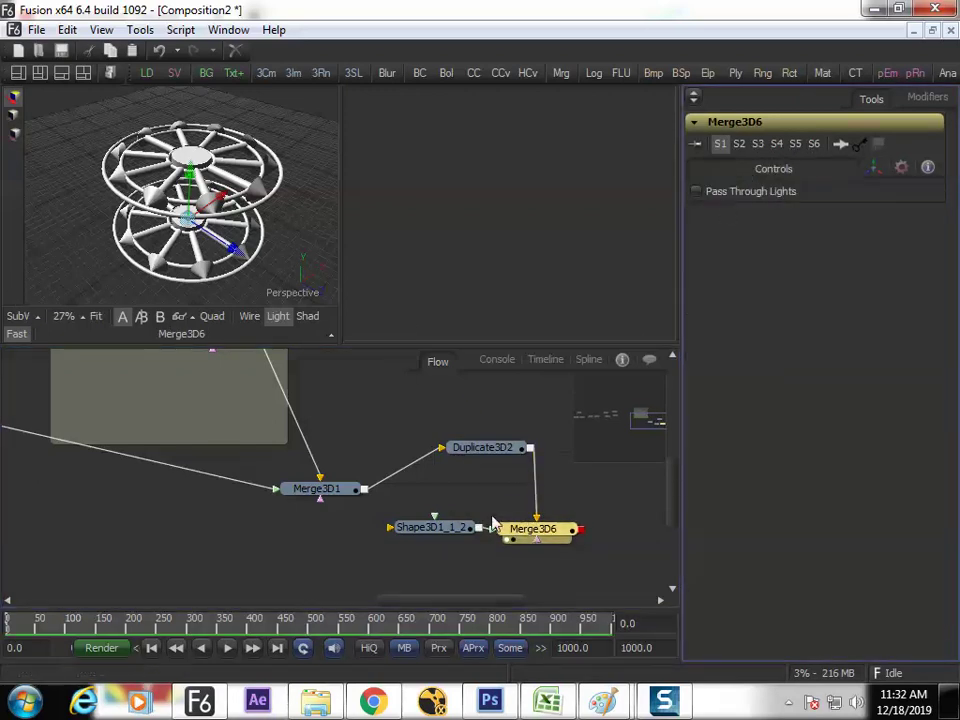
Change the pasted torus to a cylinder with bottom and top caps, a height of about 5.71 and a radius of about 0.47.
click(433, 527)
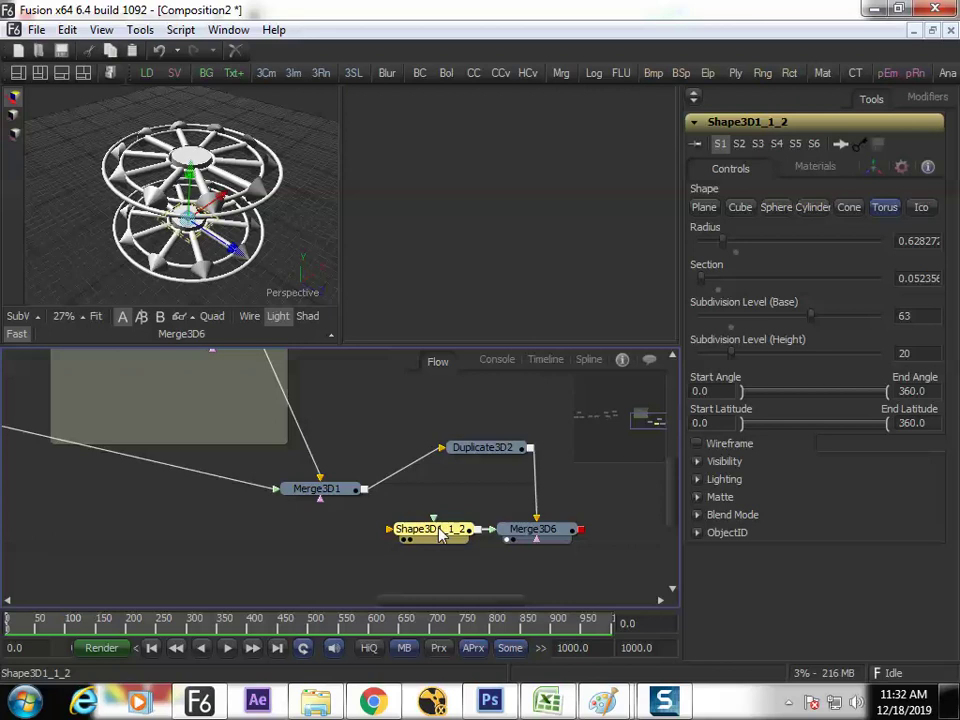
click(806, 214)
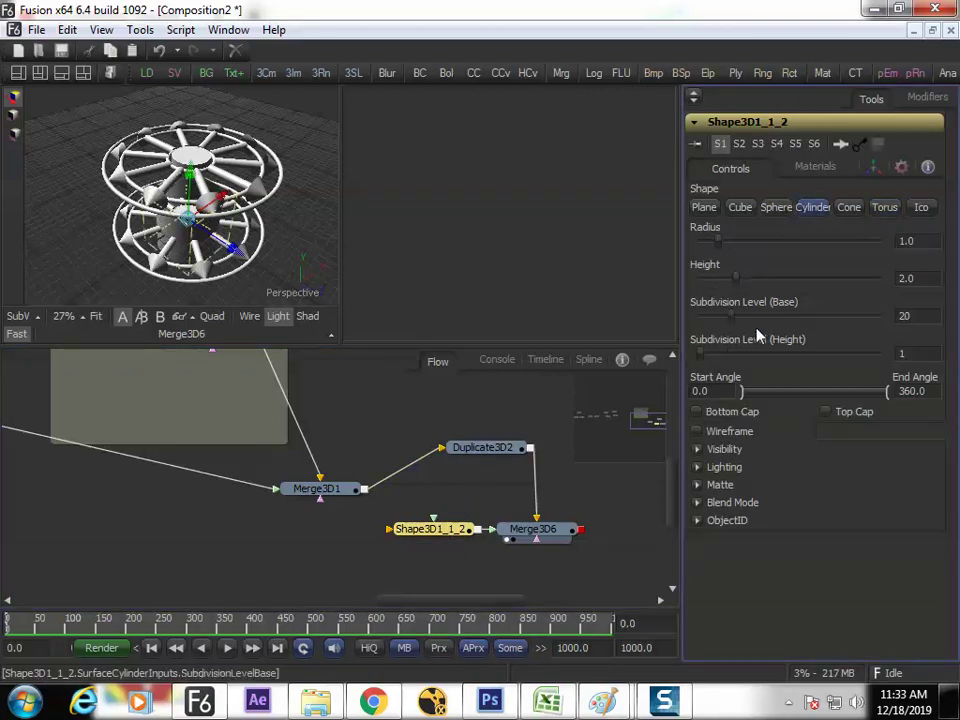
click(737, 412)
click(836, 413)
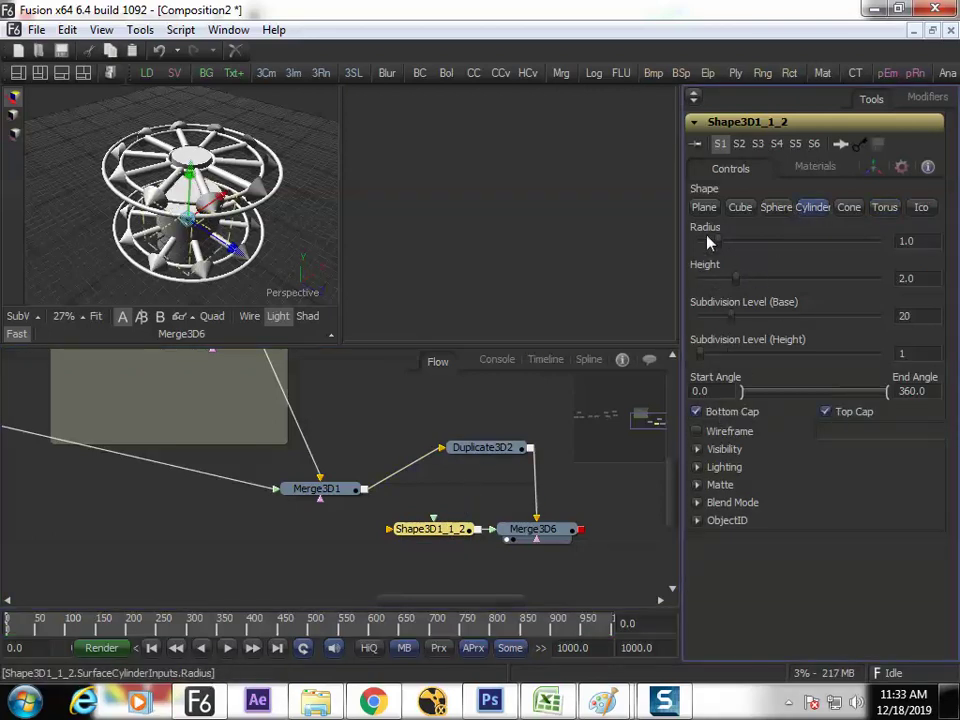
drag(738, 280, 804, 289)
mouse_move(726, 249)
mouse_down()
mouse_move(705, 249)
mouse_move(714, 257)
mouse_up()
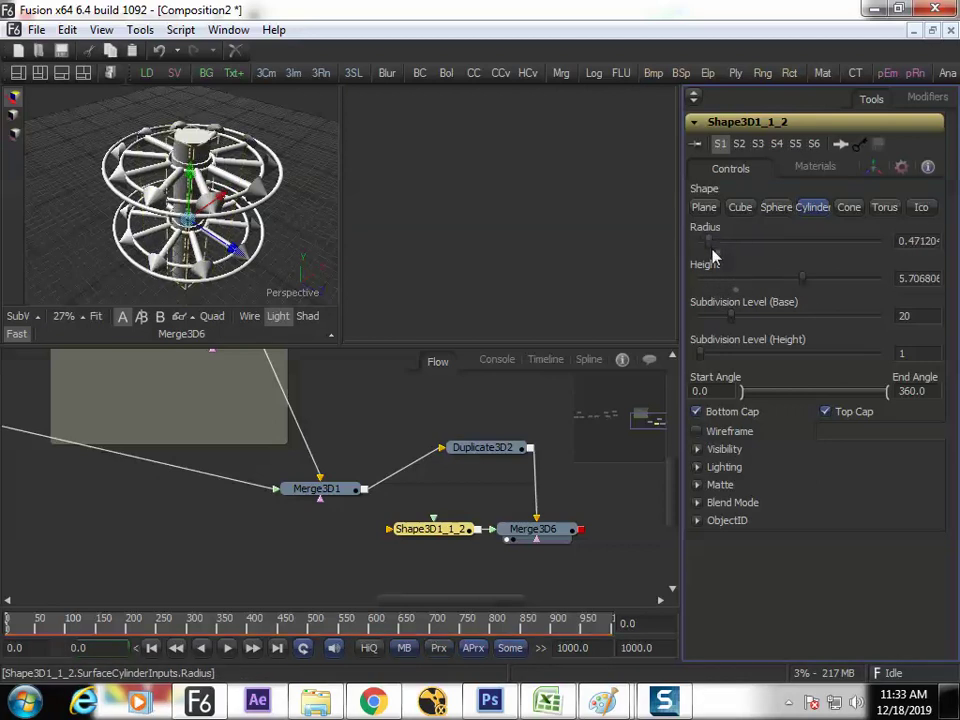
Raise the cylinder with a Y offset of about 0.69, reduce its radius to about 0.16, and inspect the axle.
click(873, 167)
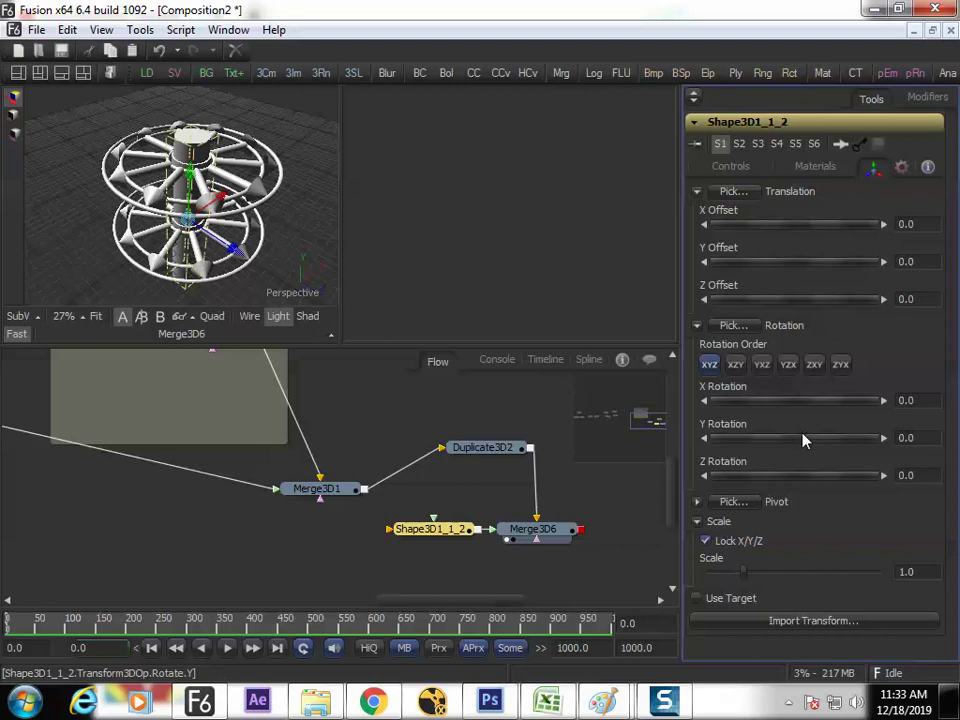
drag(801, 266, 829, 266)
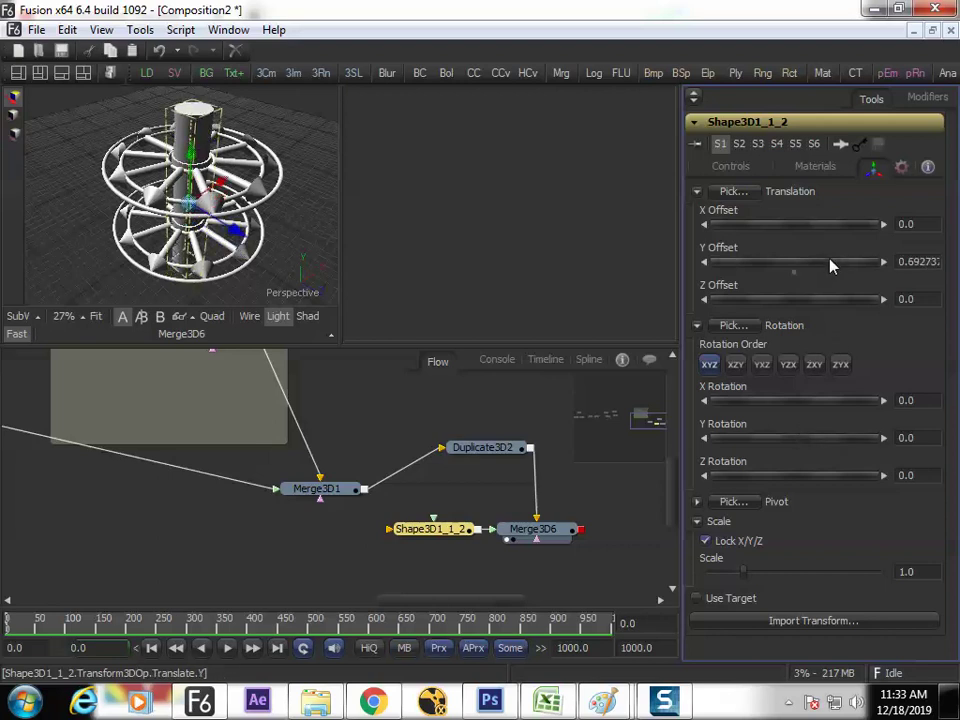
click(730, 167)
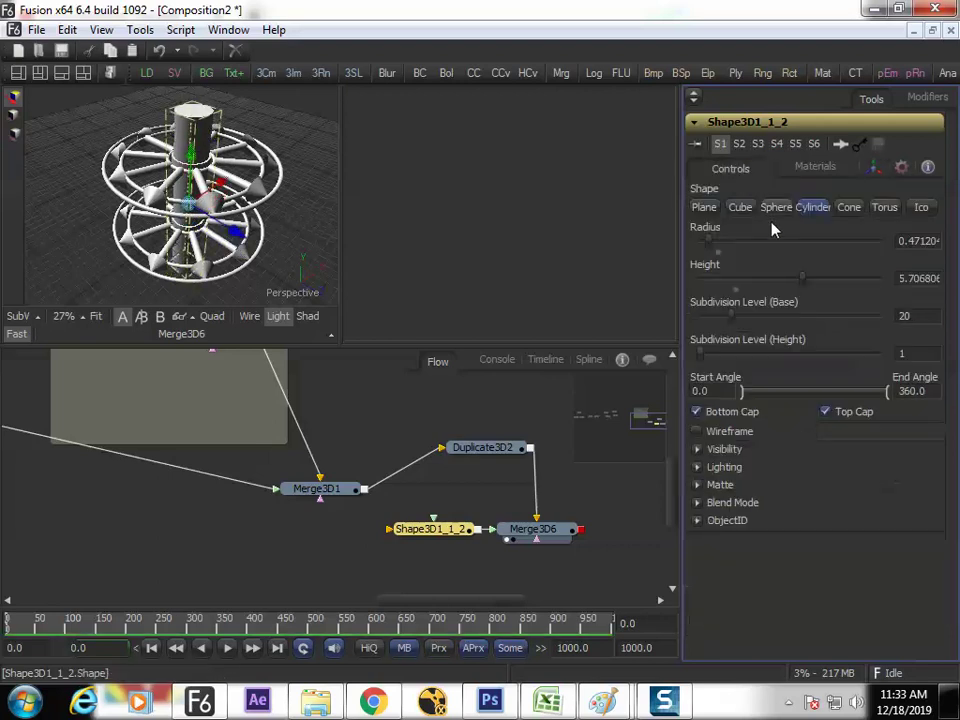
drag(716, 246, 703, 246)
drag(294, 268, 208, 245)
key(F4)
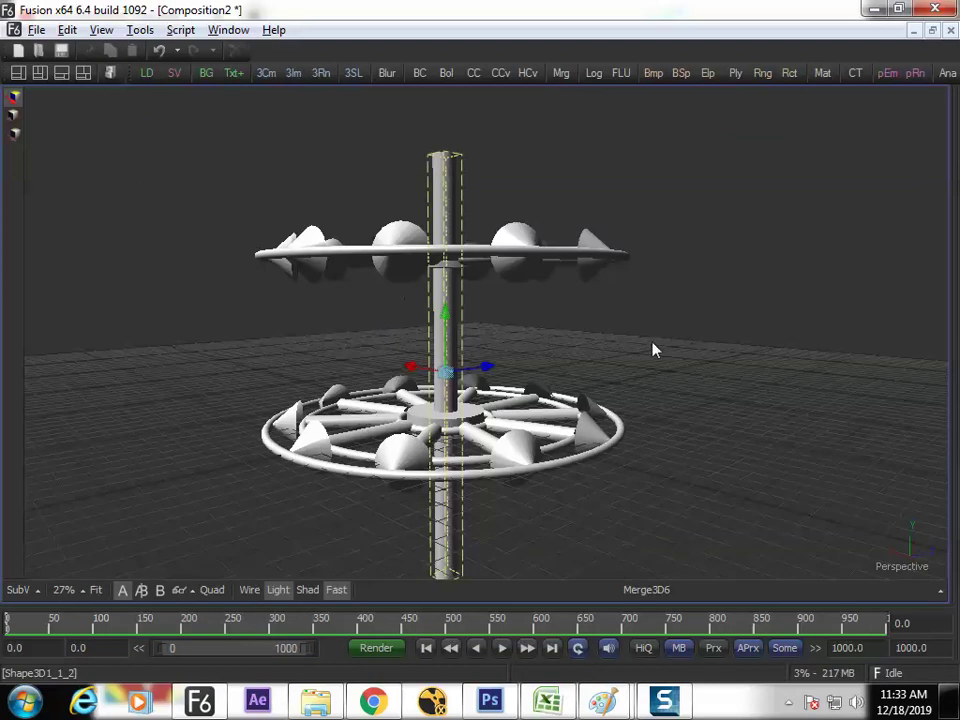
drag(654, 343, 420, 346)
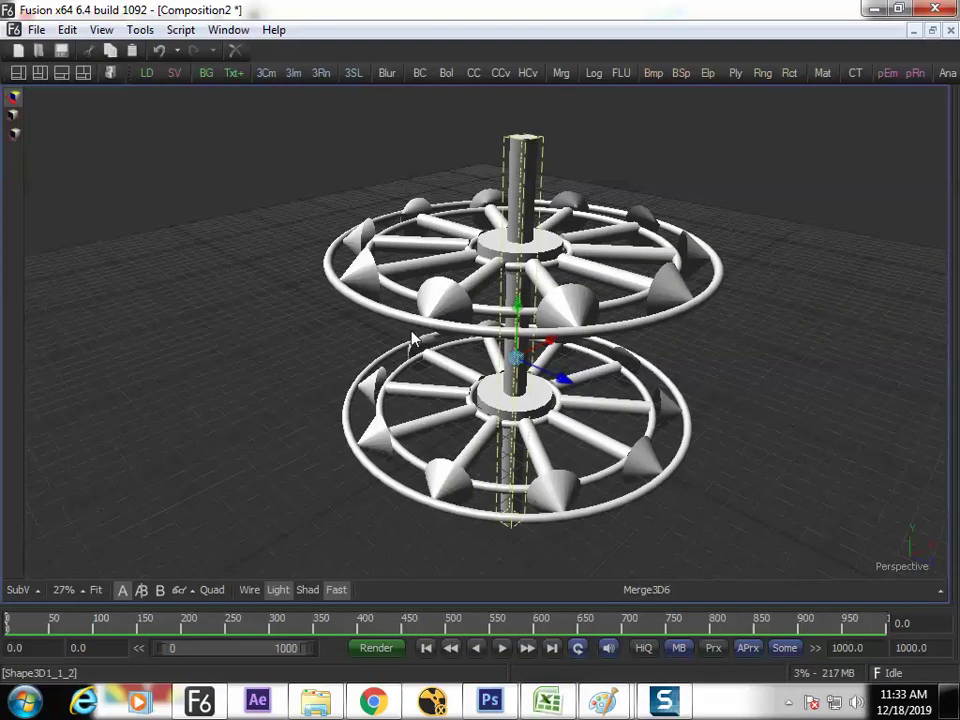
key(F4)
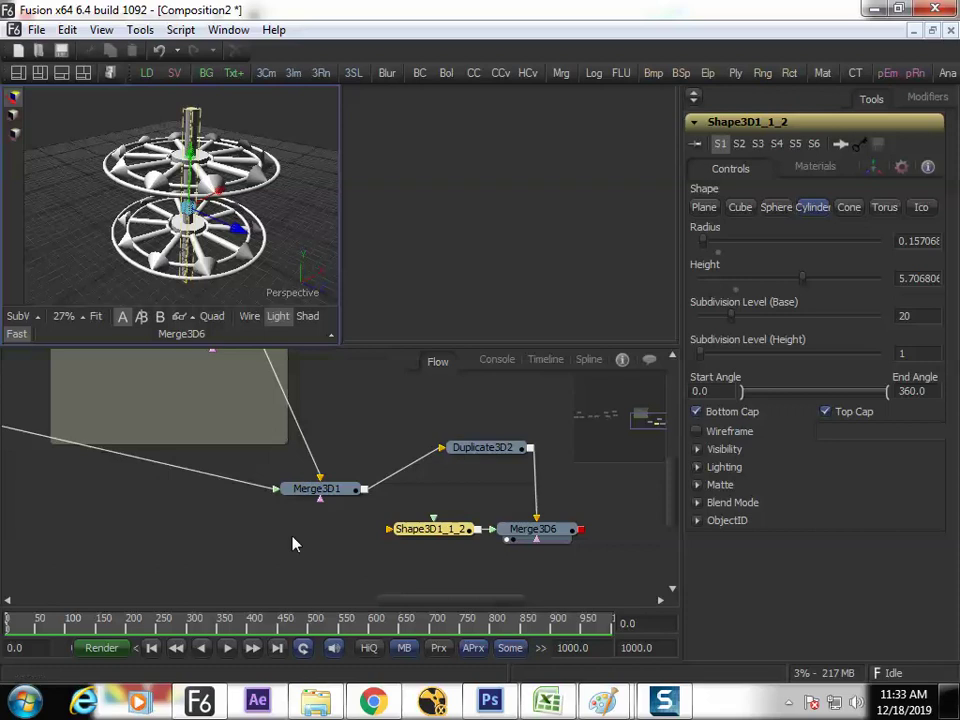
Rotate Merge3D6 about the Y axis to about -24.13 degrees and inspect the ornament in the enlarged view.
drag(433, 498, 269, 490)
click(362, 524)
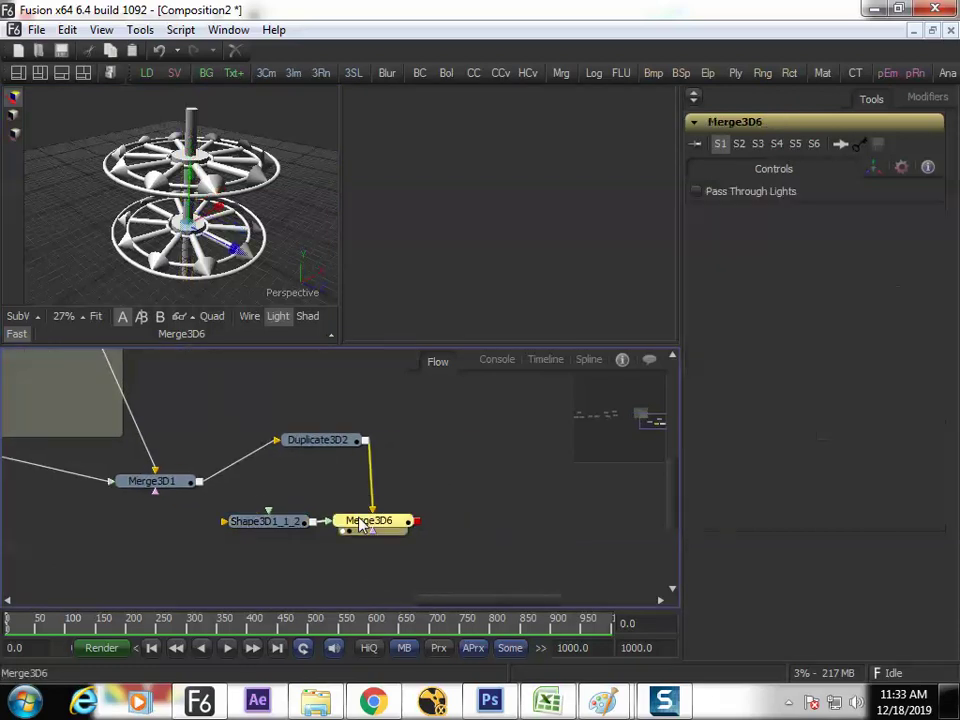
click(875, 169)
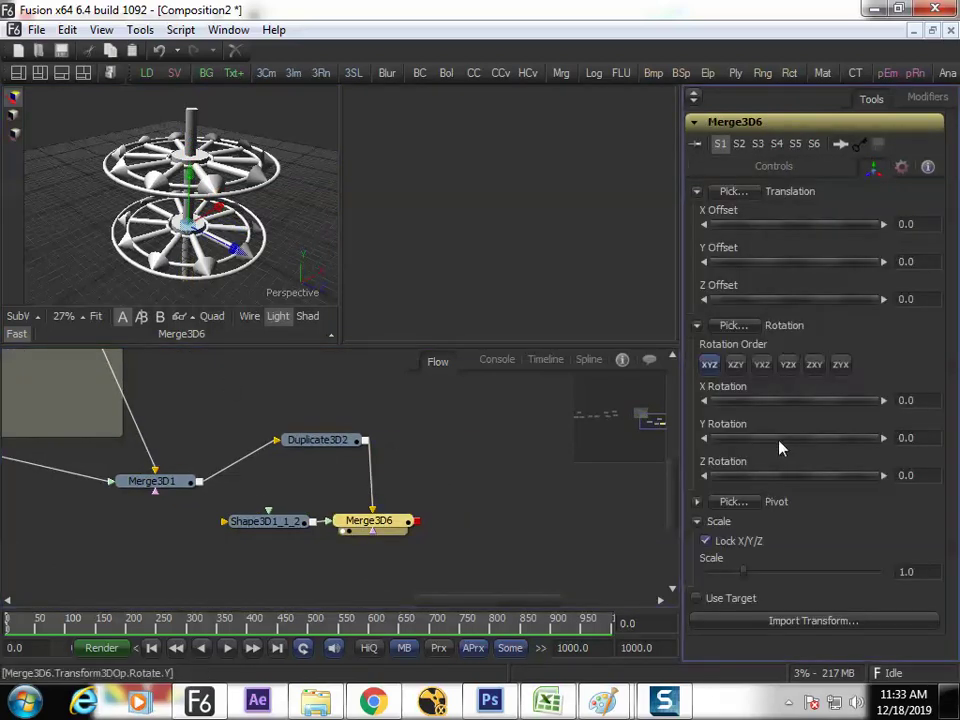
mouse_move(781, 449)
mouse_down()
mouse_move(840, 437)
mouse_move(677, 448)
mouse_move(911, 437)
mouse_move(663, 437)
mouse_move(816, 450)
mouse_move(672, 455)
mouse_move(664, 454)
mouse_move(799, 448)
mouse_up()
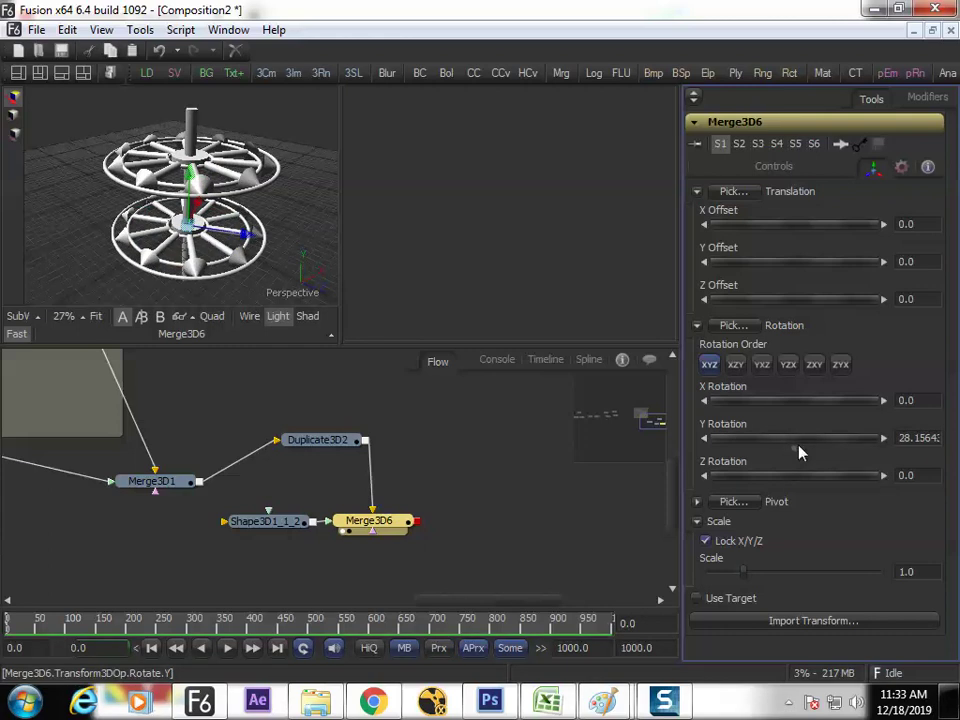
drag(796, 448, 779, 436)
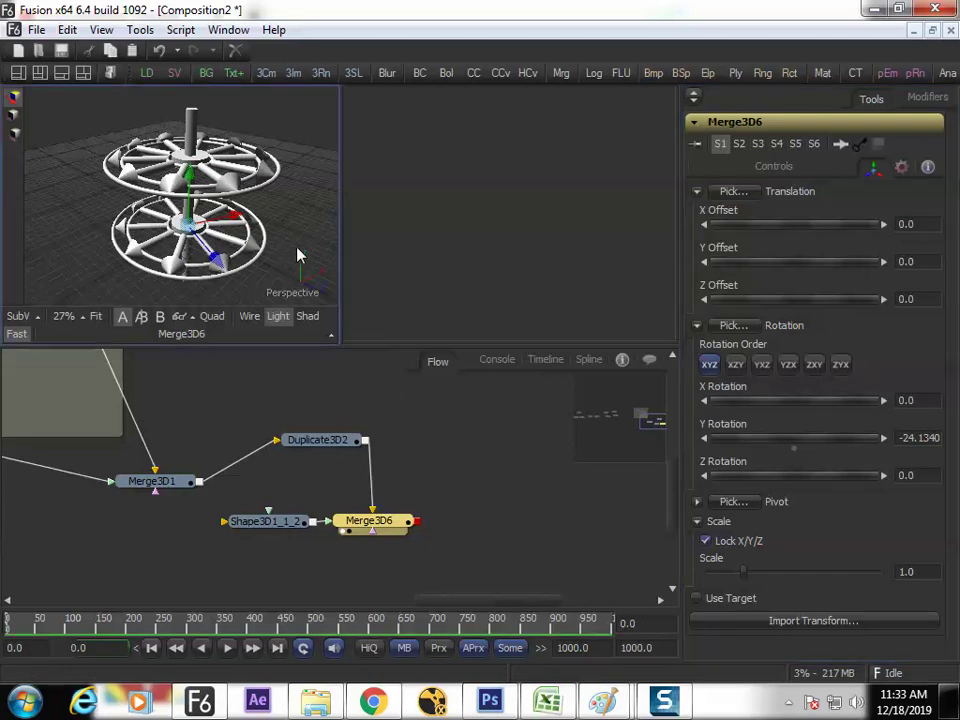
key(F4)
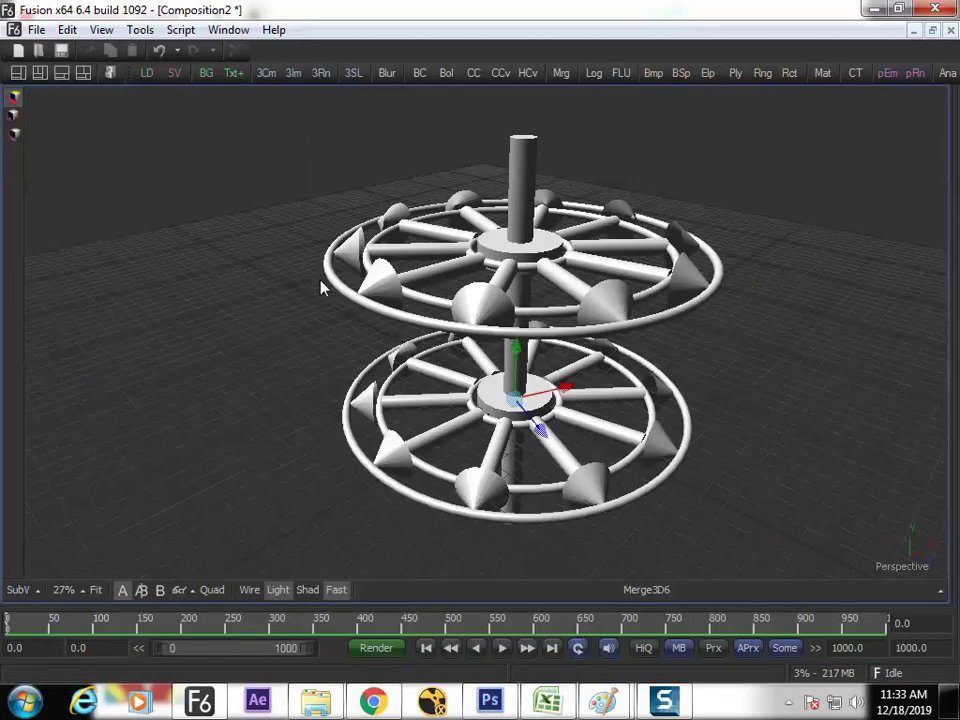
key(F4)
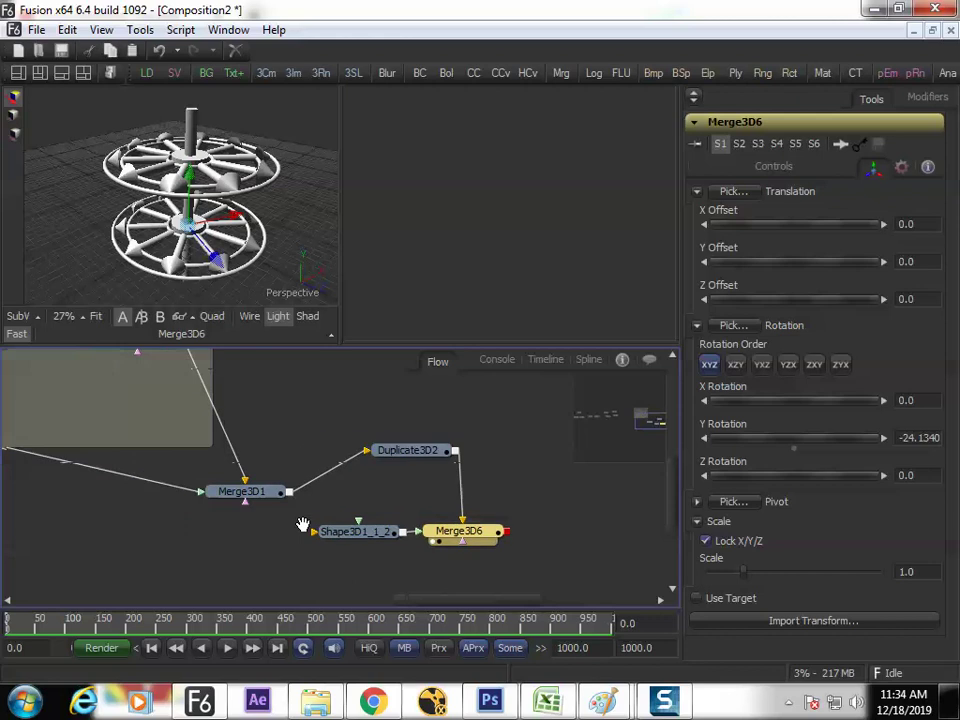
Widen the 3D viewer showing Merge3D6 so that it fills most of the preview area.
drag(303, 525, 366, 521)
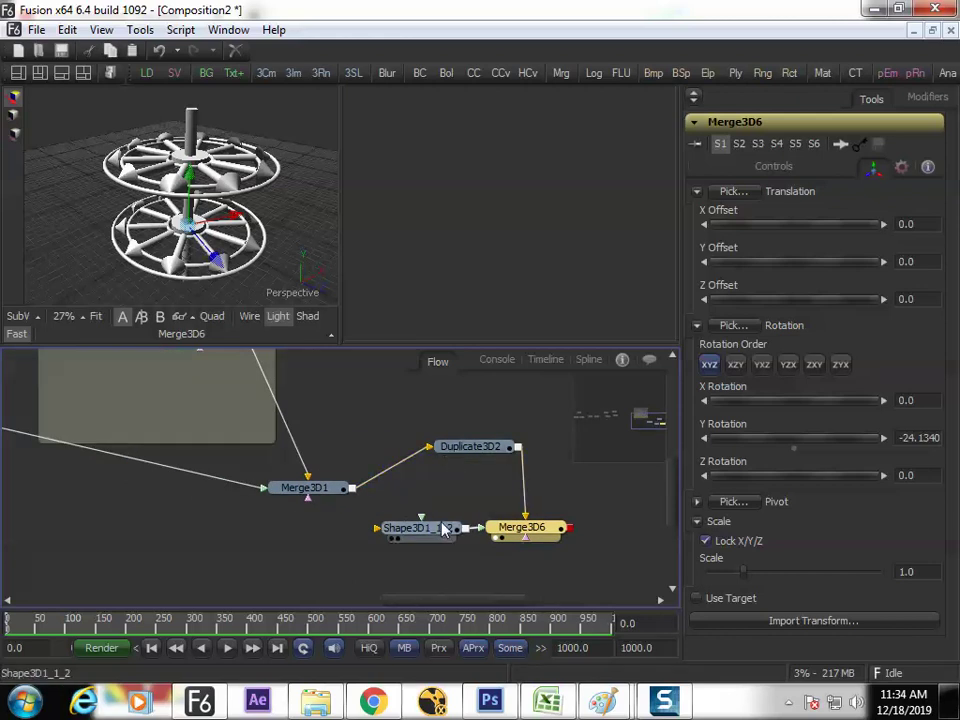
drag(523, 503, 318, 501)
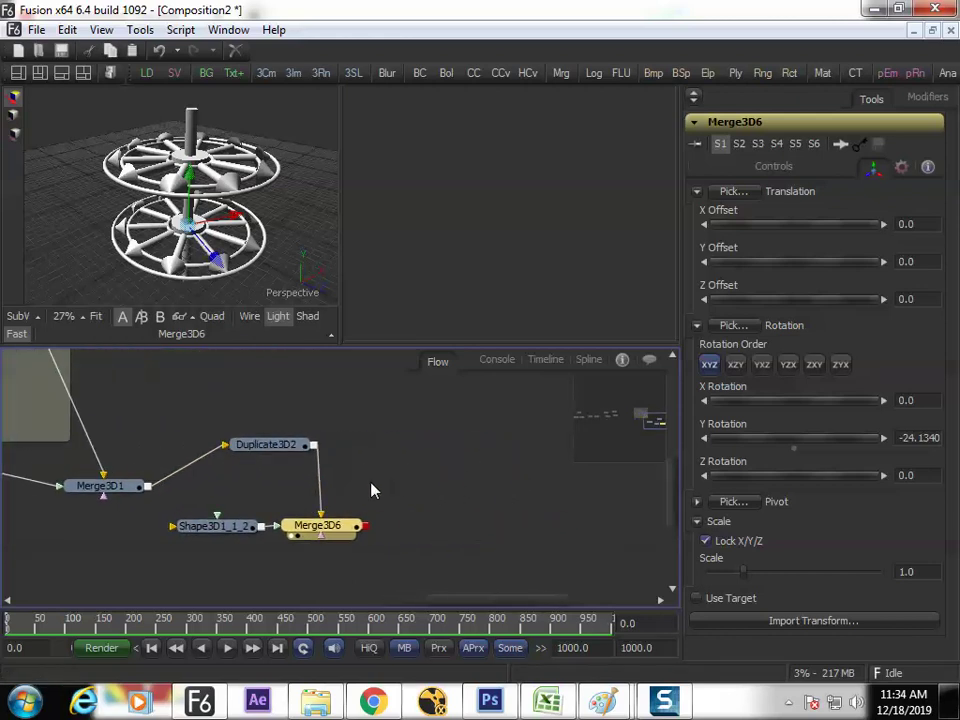
click(291, 254)
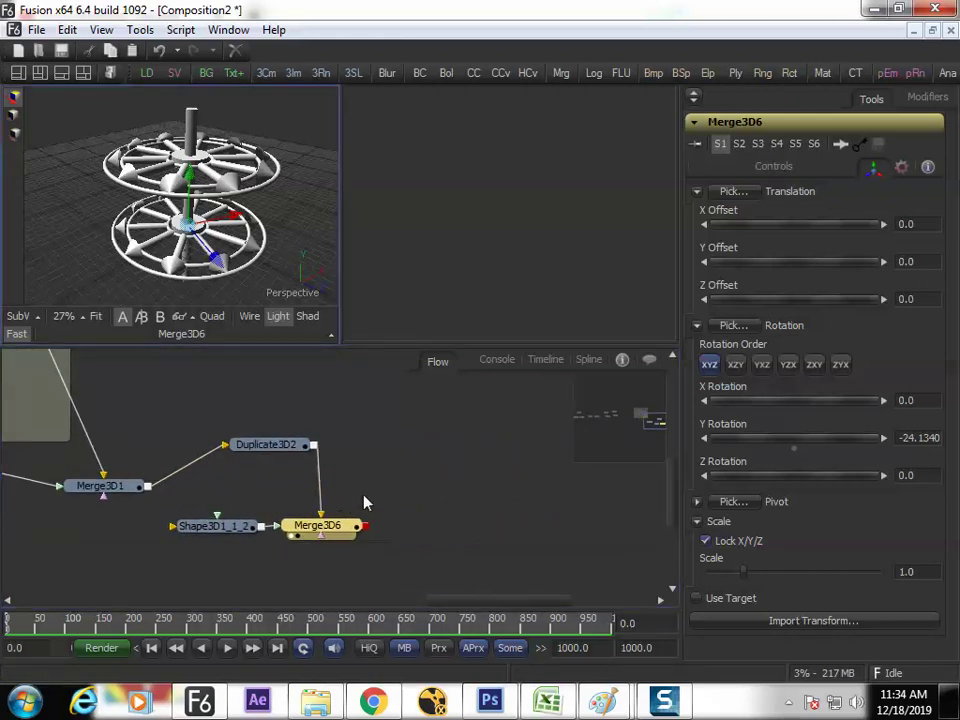
click(305, 444)
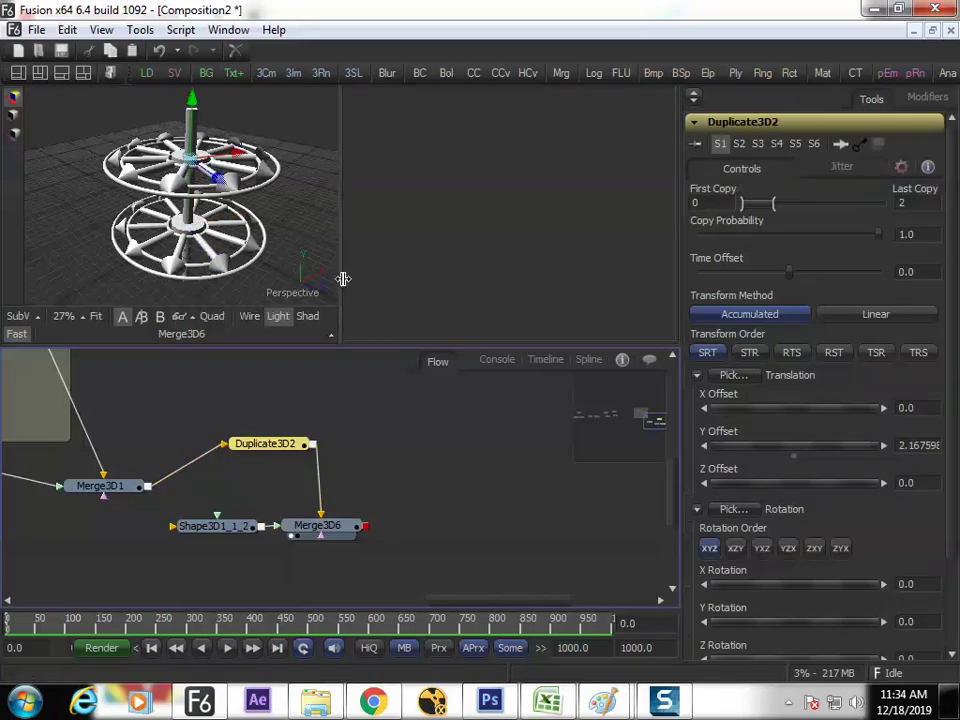
drag(349, 279, 542, 253)
click(338, 530)
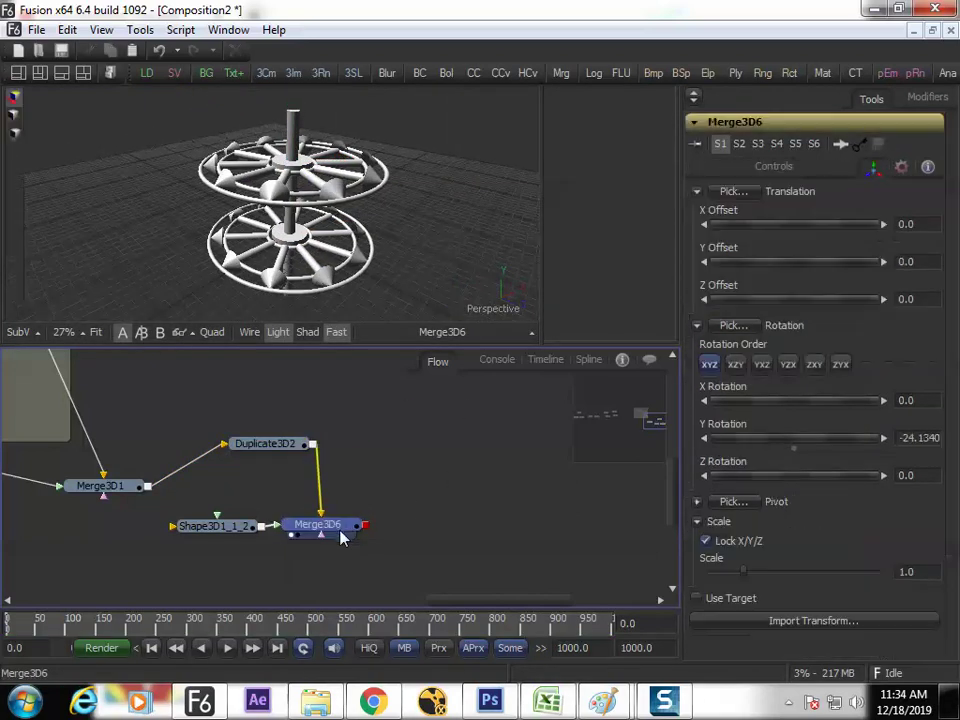
Move the axle node Shape3D1_1_2 aside, paste a copy of it below, and connect the copy to Merge3D6.
drag(242, 531, 127, 546)
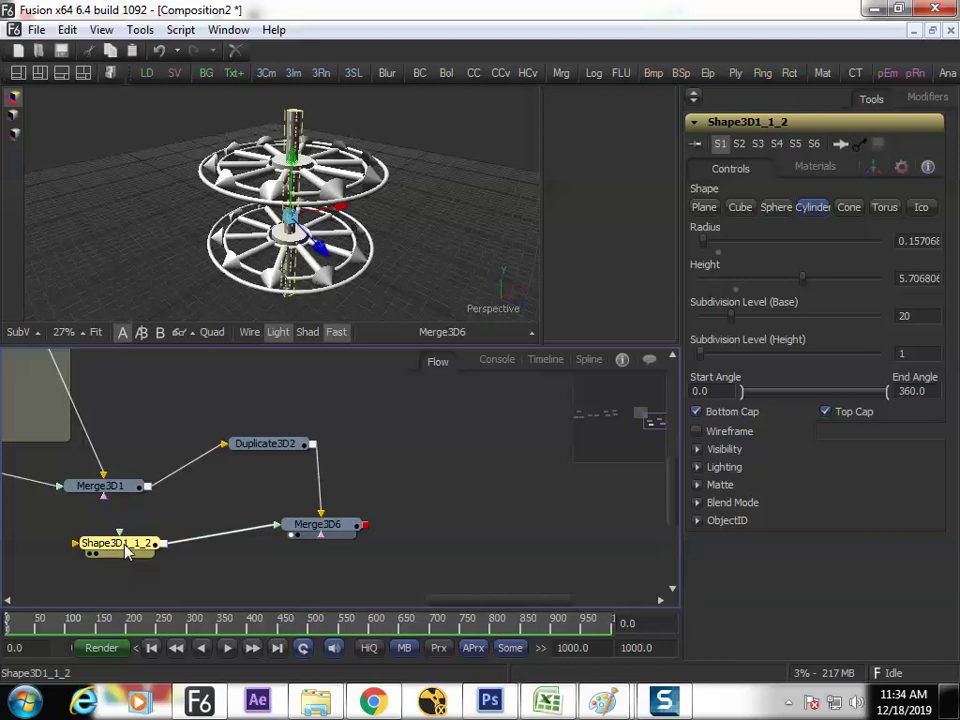
key(ctrl+c)
key(ctrl+v)
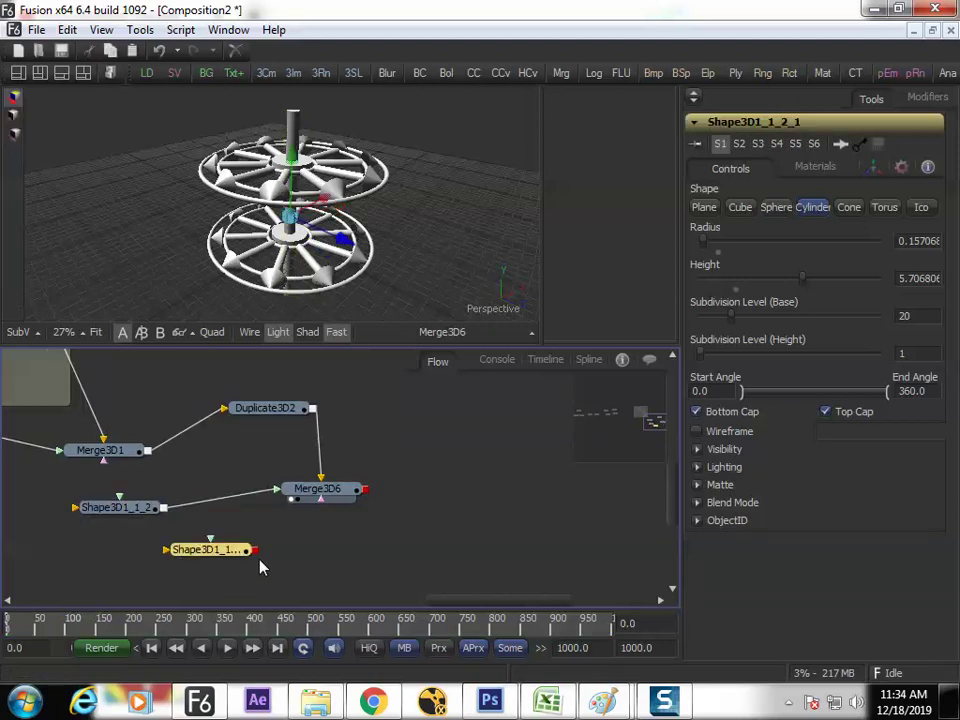
drag(254, 550, 318, 490)
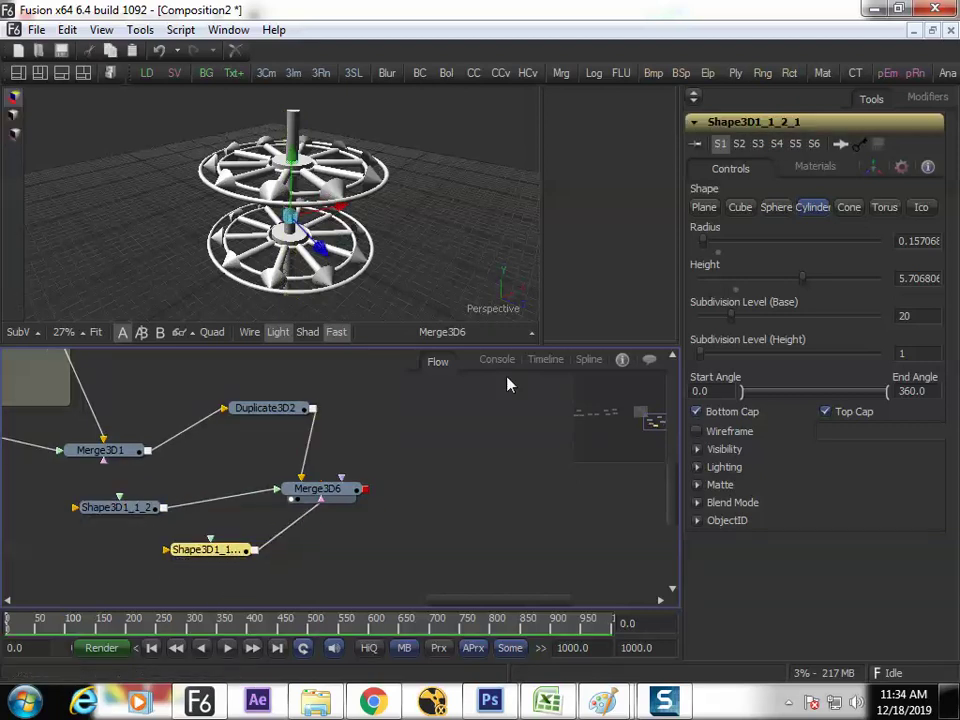
Change the pasted cylinder's shape to a plane with a size of about 4.92.
click(742, 215)
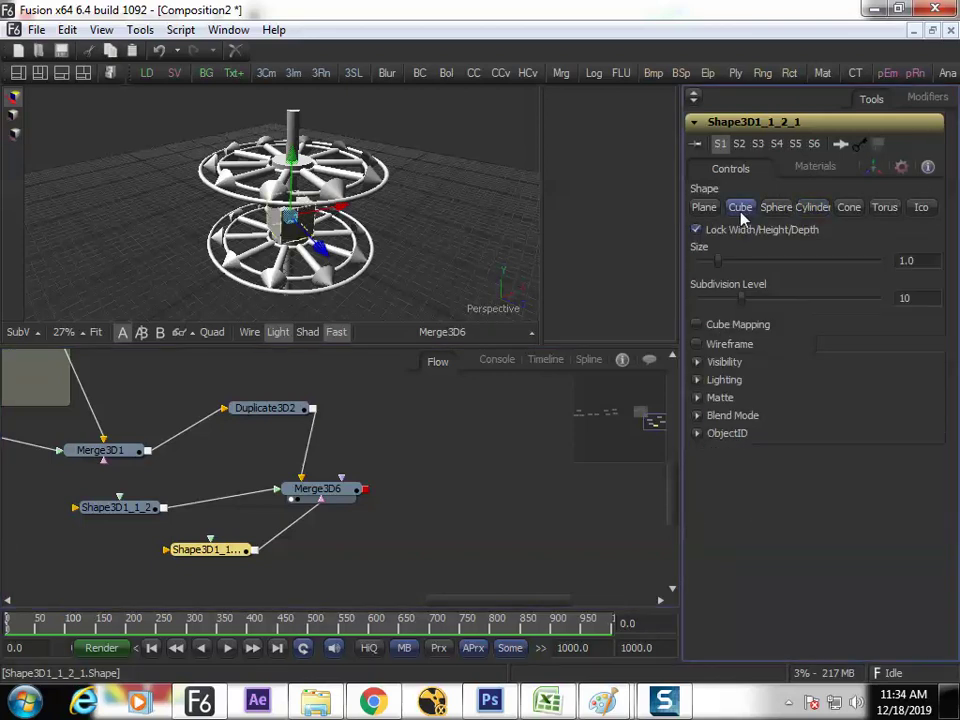
click(704, 207)
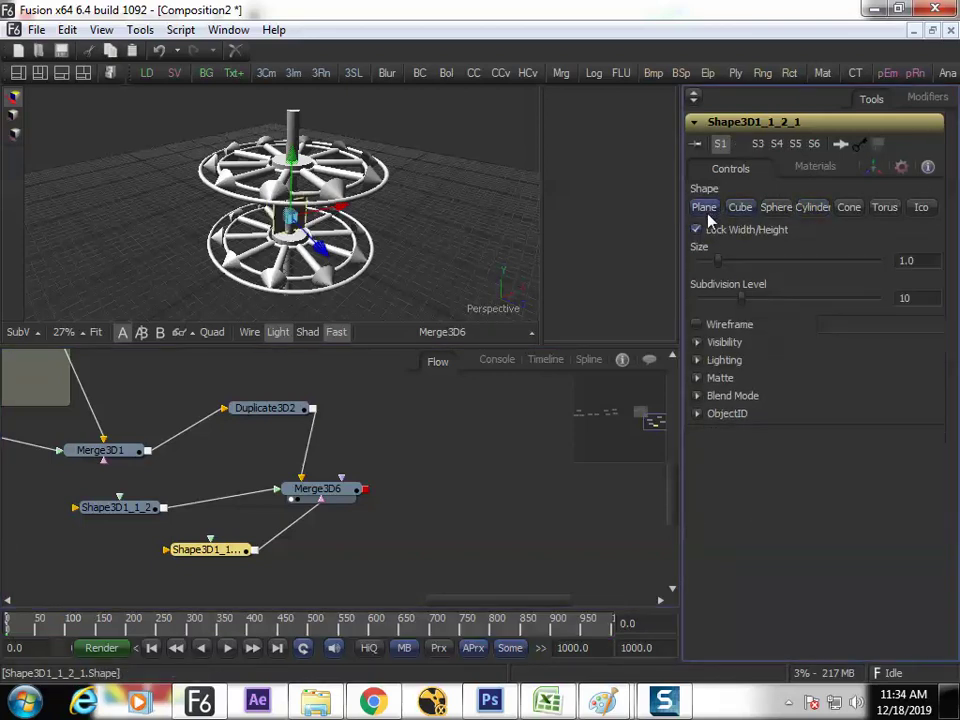
drag(720, 262, 788, 266)
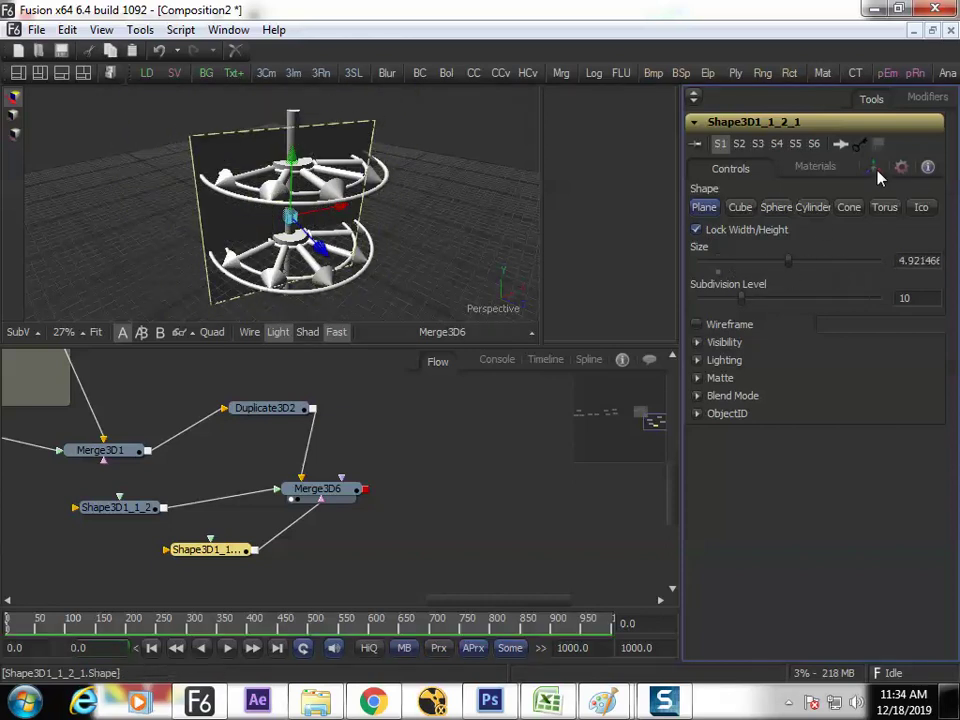
Lay the plane flat with an X rotation of 90 and lower it to a Y offset of about -0.42.
click(875, 169)
key(Tab)
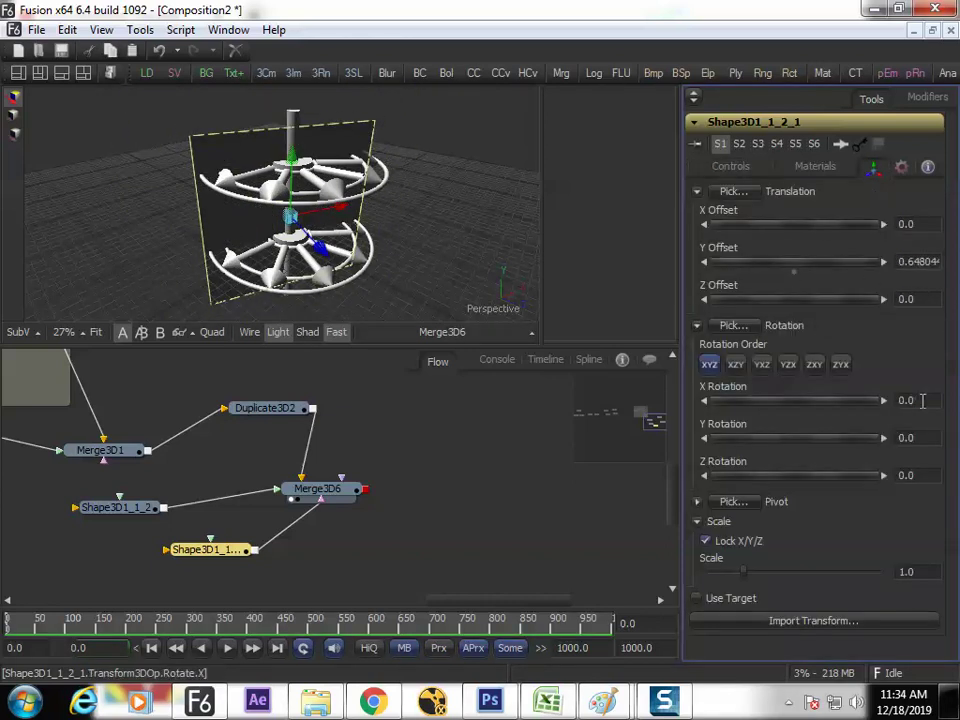
text(90)
key(Tab)
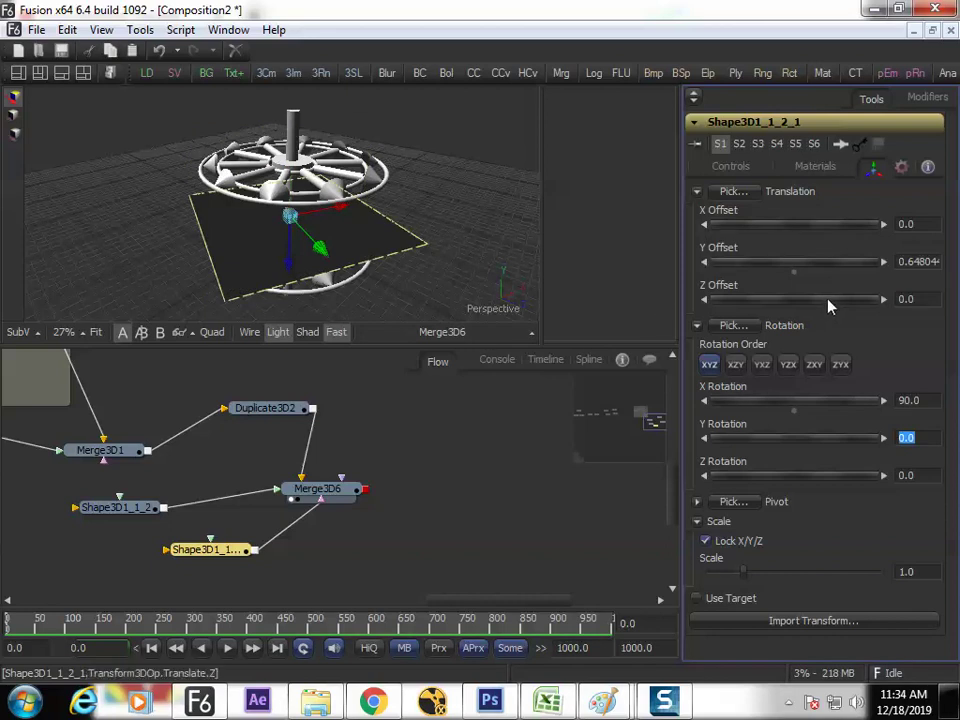
drag(828, 300, 761, 272)
key(ctrl+z)
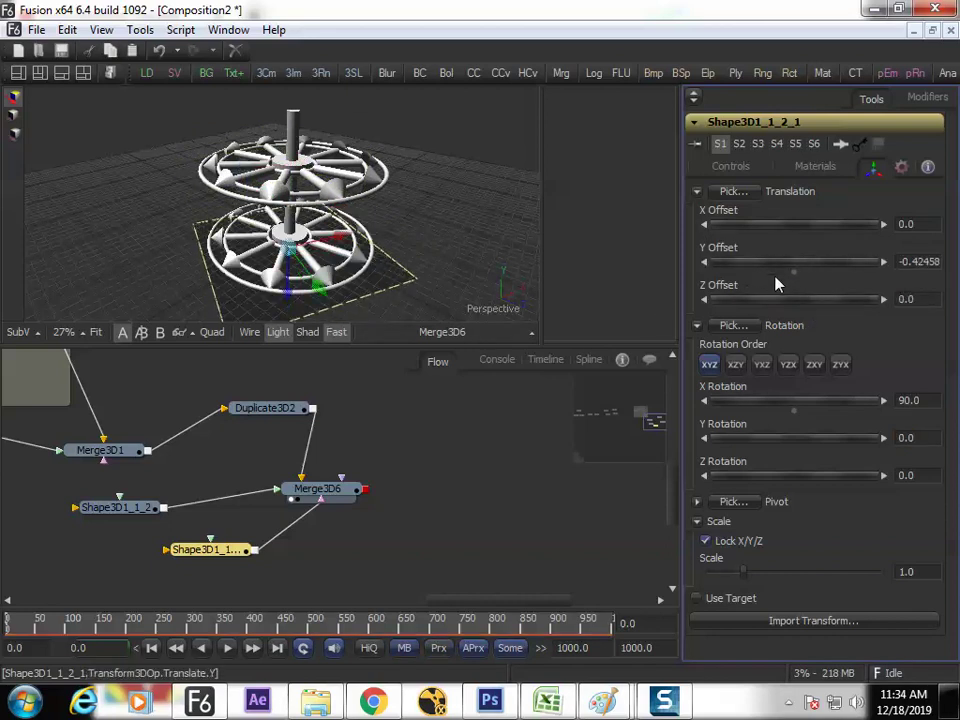
Set the plane's size to 20 and inspect the floor under the ornament in the enlarged view.
click(735, 171)
drag(790, 278, 943, 266)
click(909, 262)
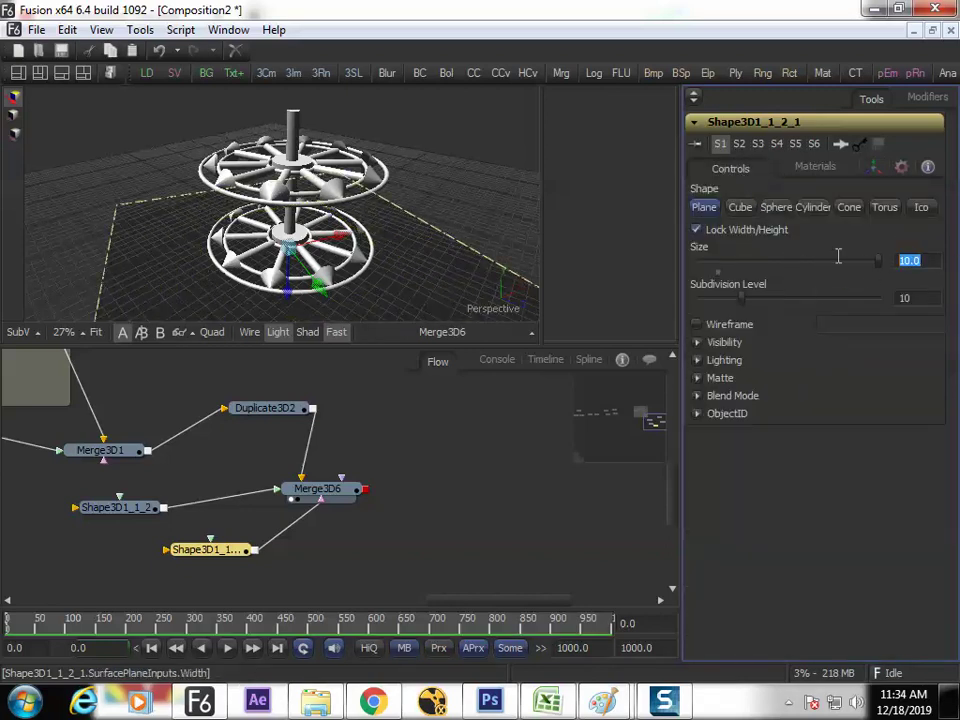
text(20)
key(Tab)
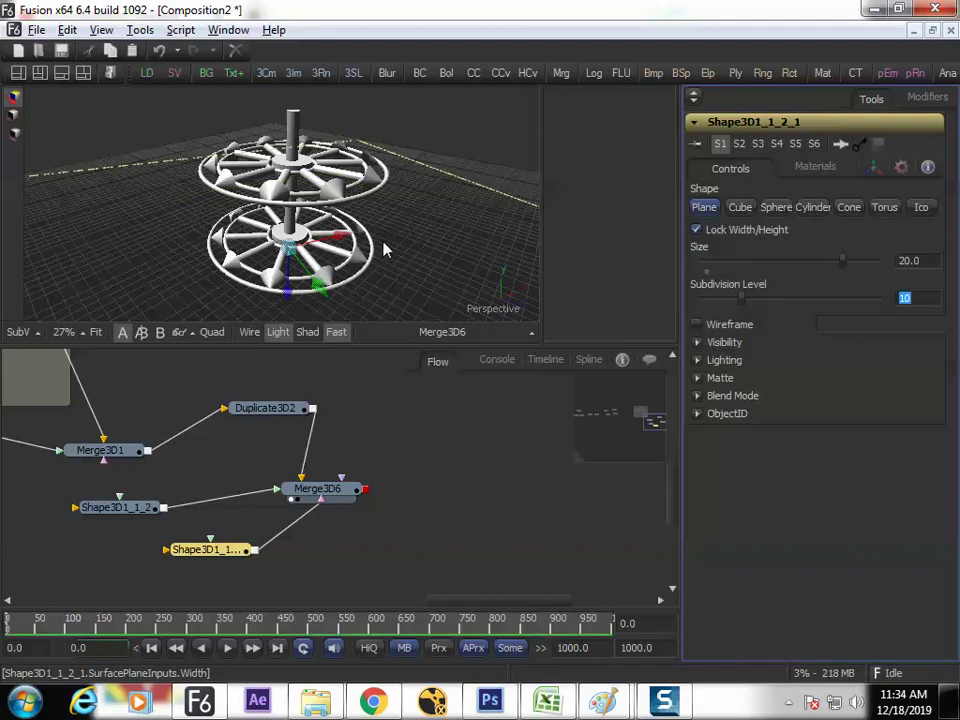
click(405, 261)
key(F4)
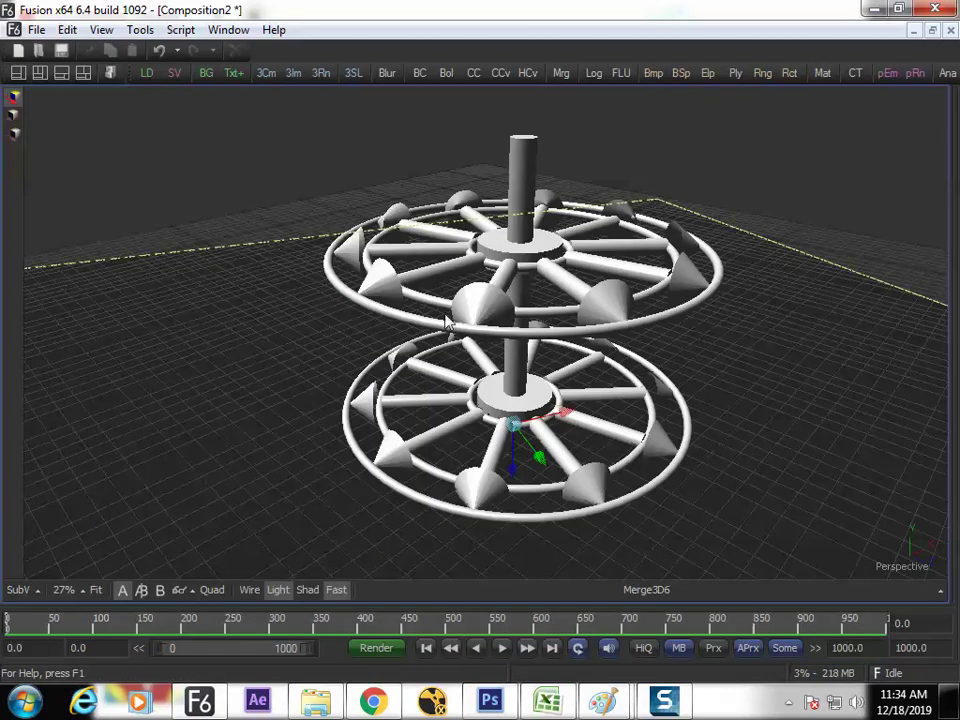
drag(453, 348, 389, 334)
key(F4)
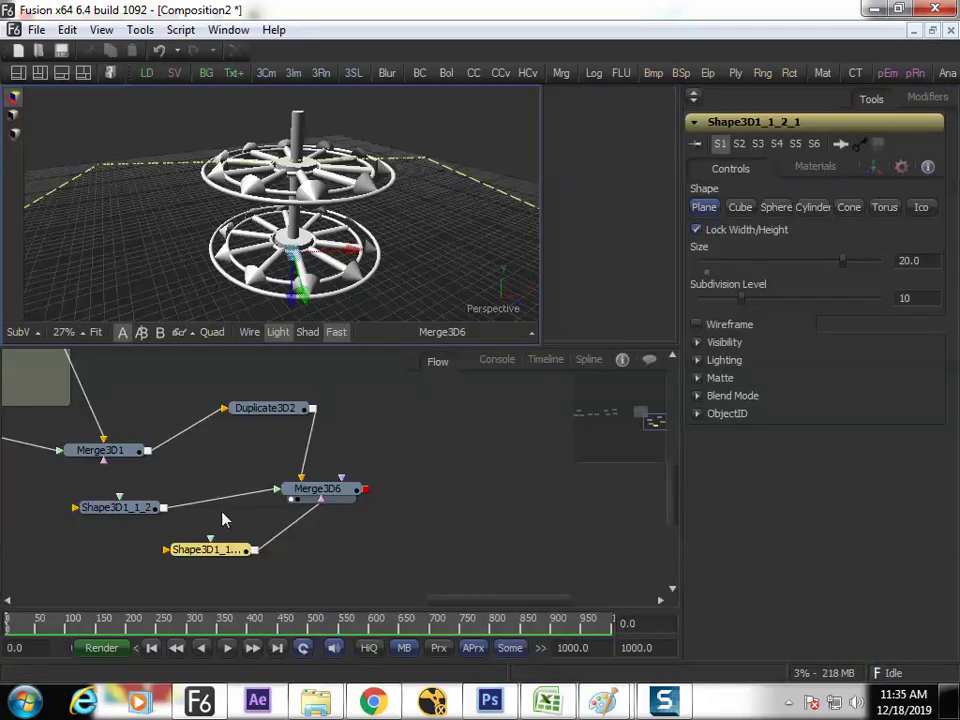
Add a Spot Light connected to Merge3D6 and arrange the plane and light nodes around the merge.
drag(220, 552, 185, 556)
click(317, 489)
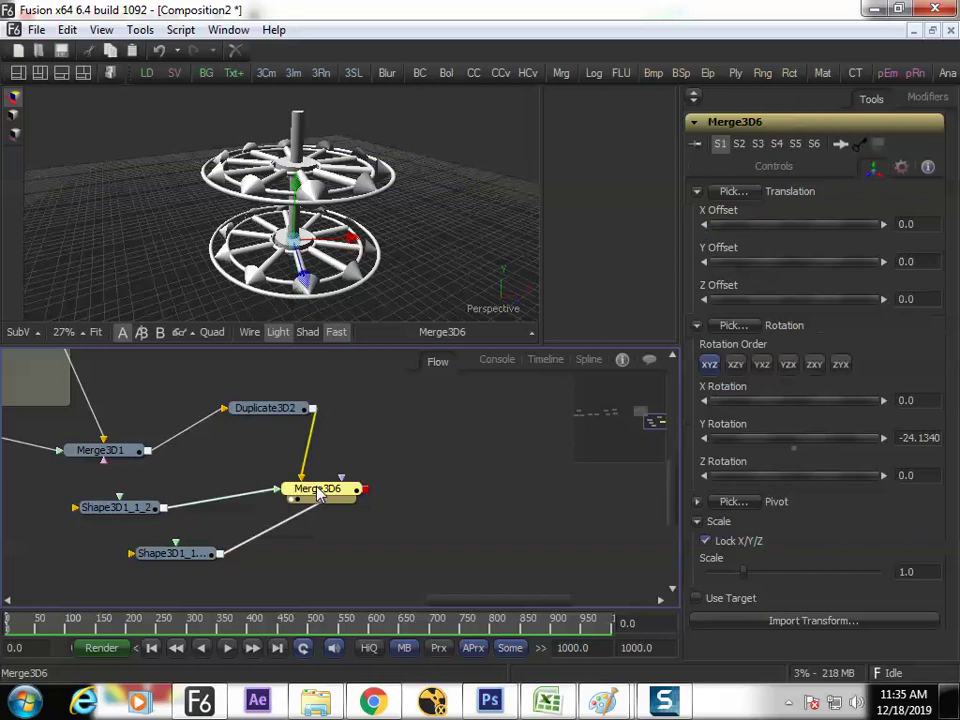
click(140, 30)
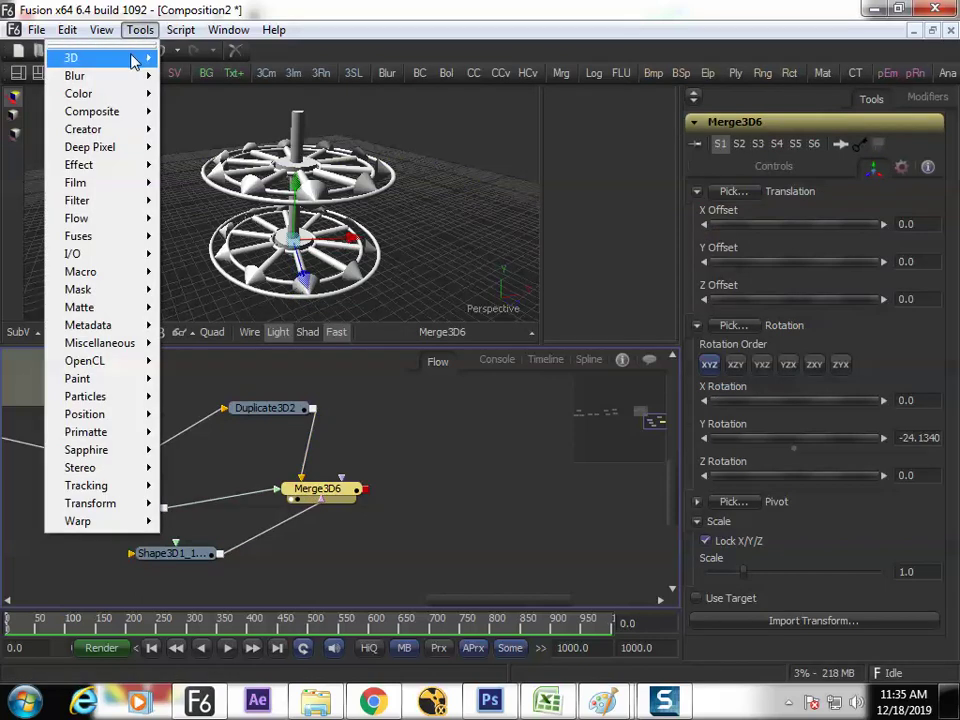
mouse_move(140, 57)
mouse_move(189, 70)
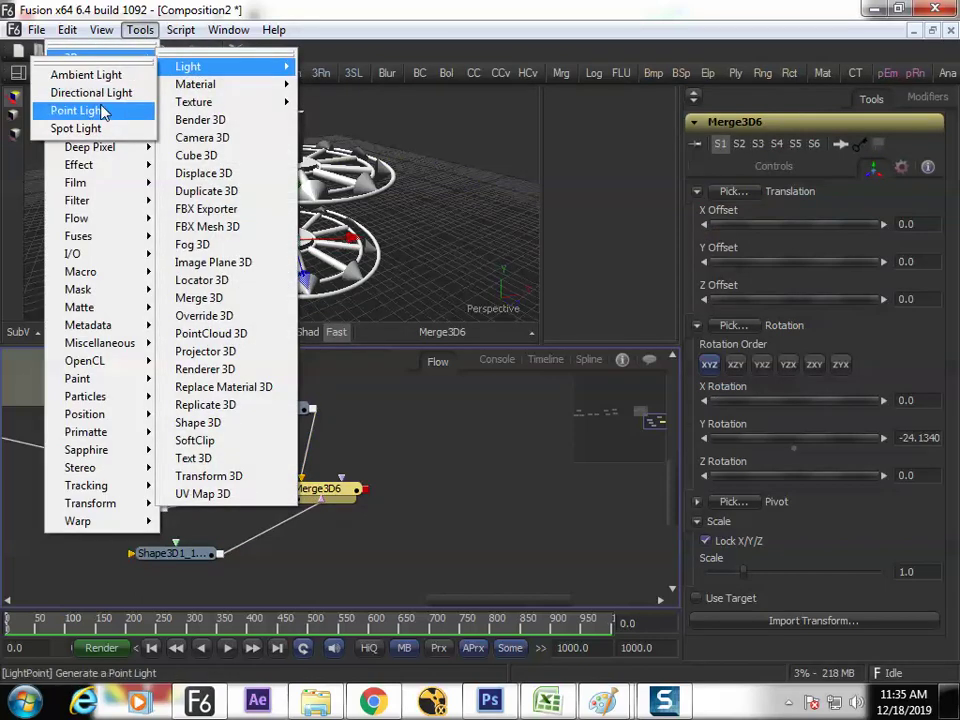
click(76, 128)
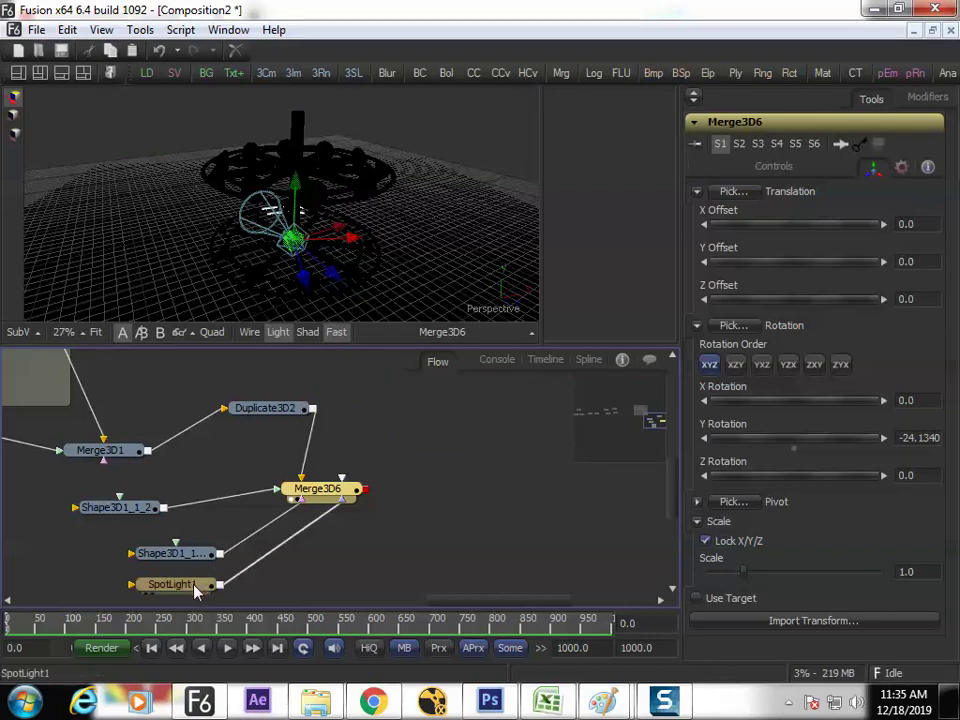
drag(196, 590, 442, 456)
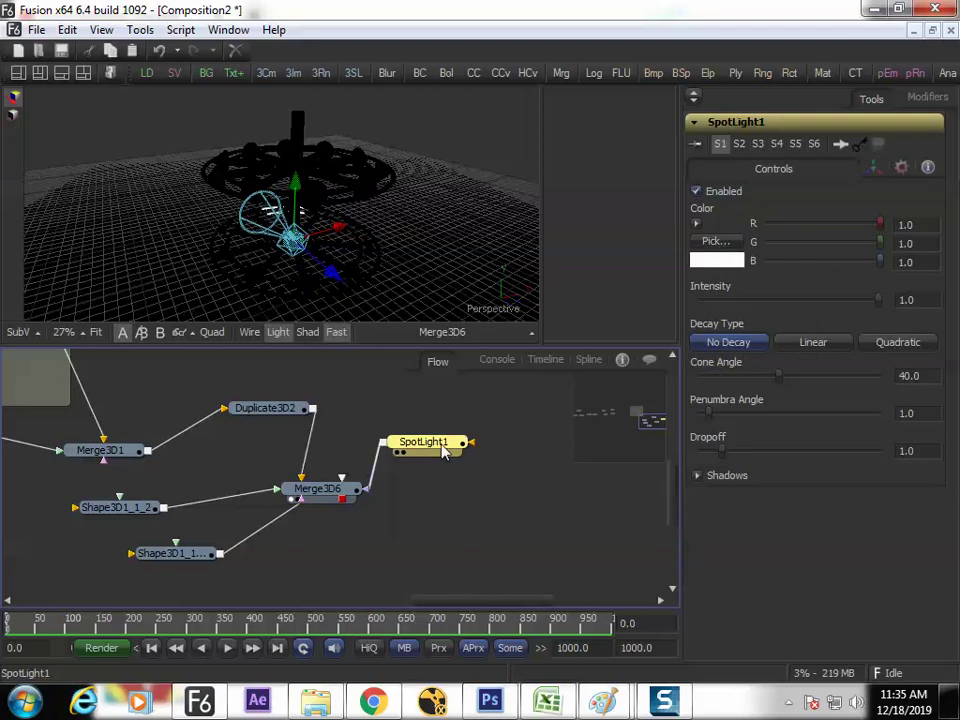
Move the spotlight to a Z offset of about 6.37 and enable its use of a target.
click(874, 168)
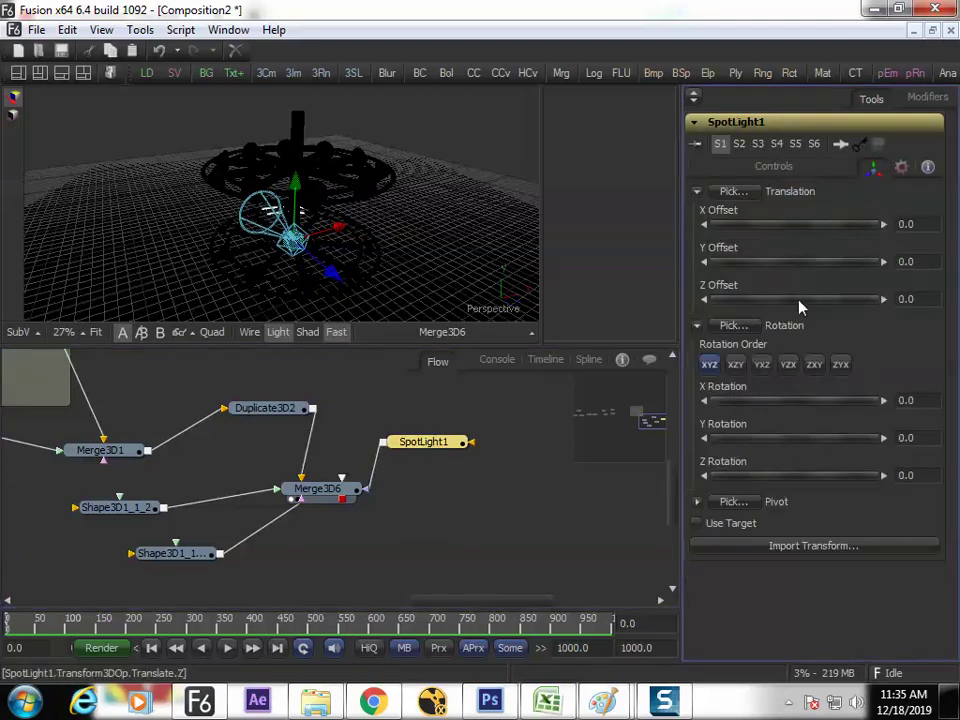
drag(799, 301, 849, 299)
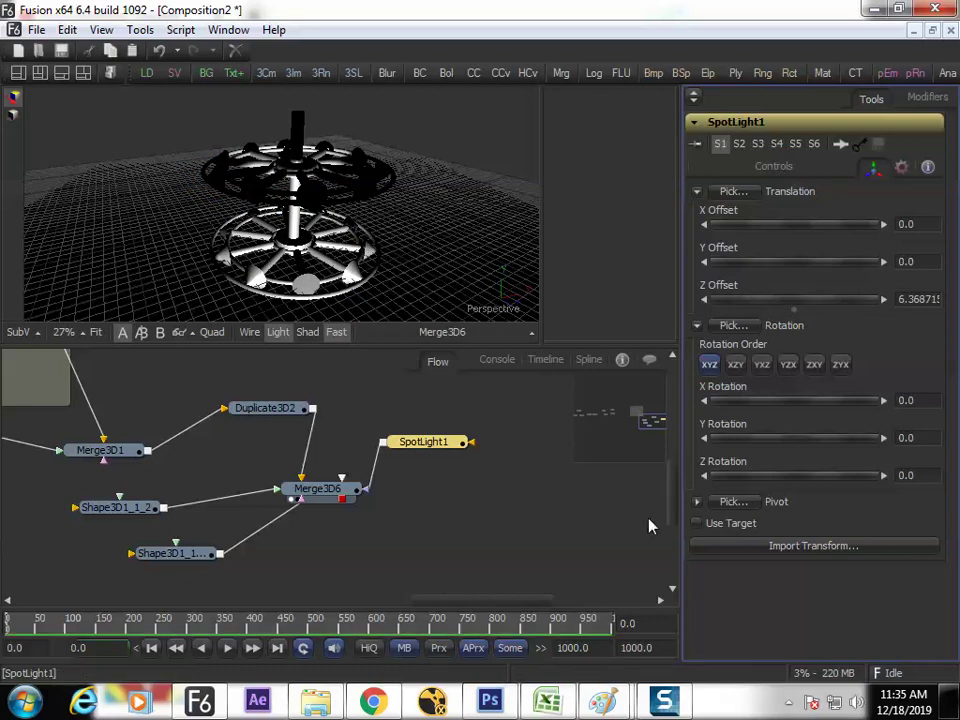
click(697, 524)
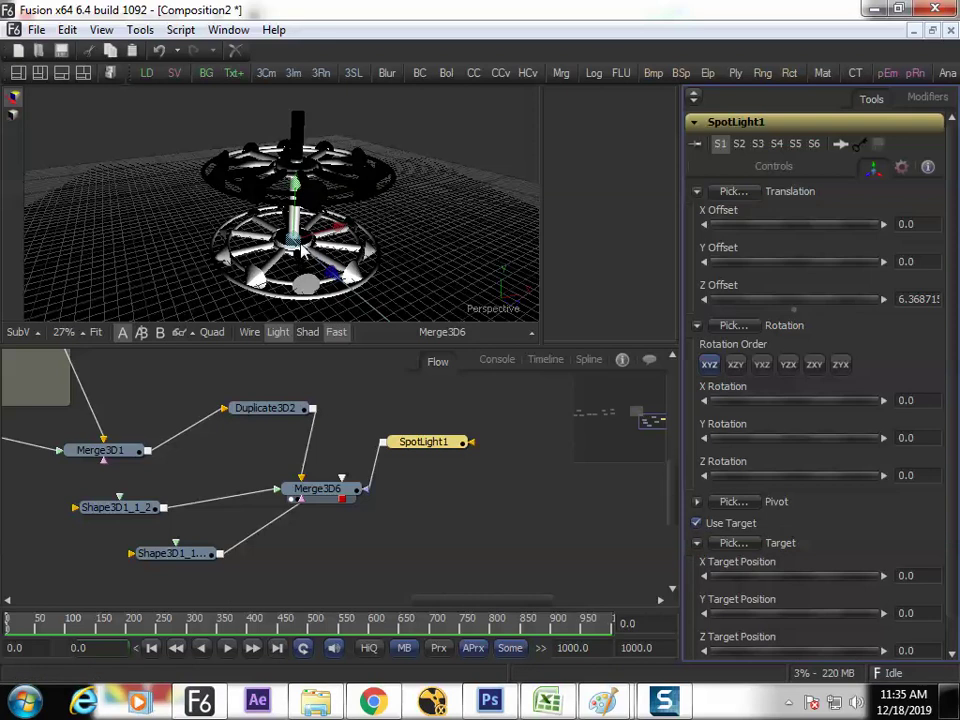
drag(340, 271, 297, 231)
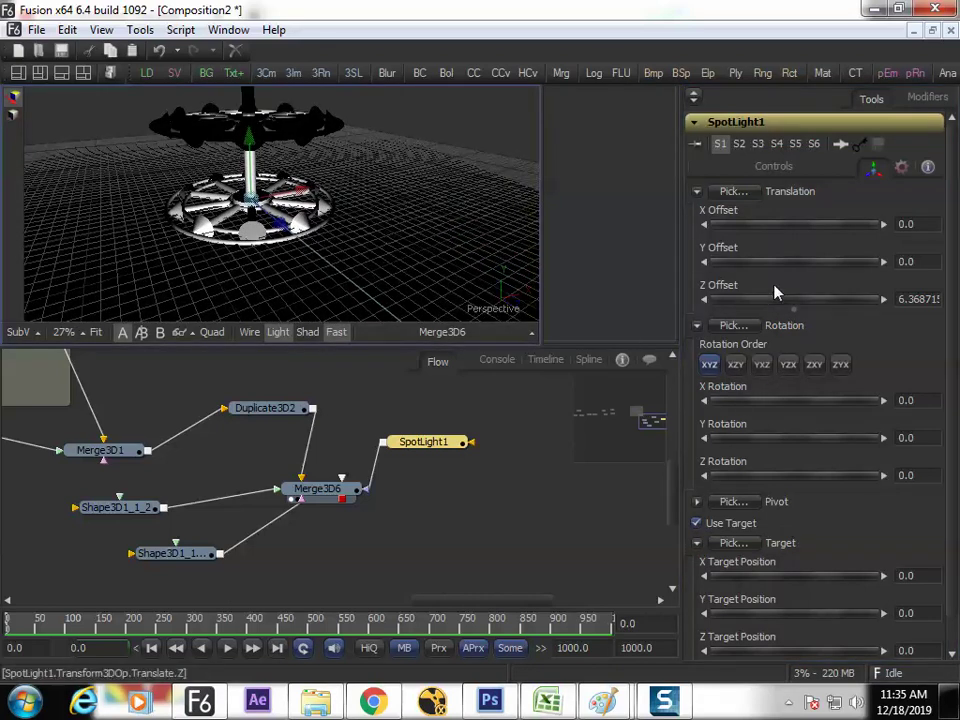
Raise the spotlight to a Y offset of about 7.75.
drag(797, 272, 918, 292)
drag(810, 273, 880, 280)
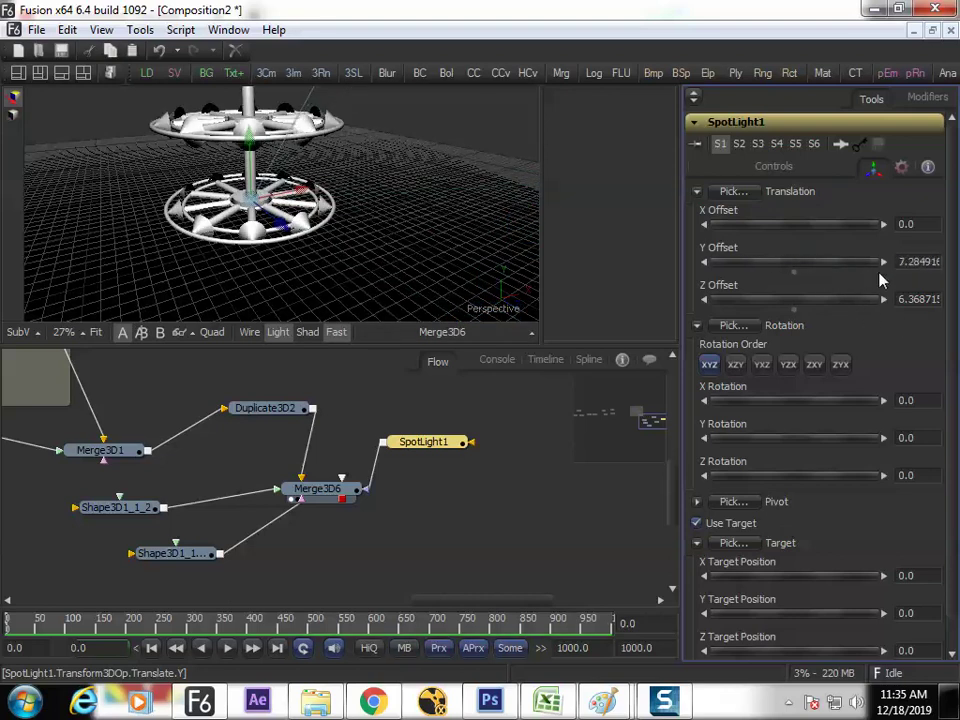
drag(238, 460, 424, 458)
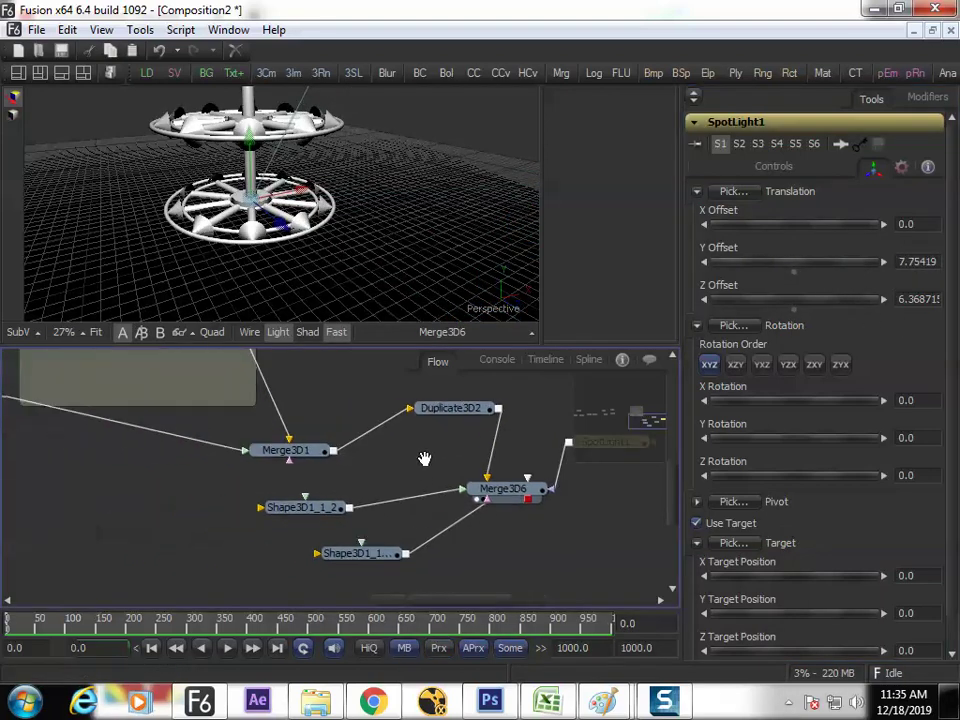
Select the floor plane and examine the ornament and floor from a higher angle in the enlarged view.
drag(215, 479, 333, 505)
drag(183, 497, 397, 527)
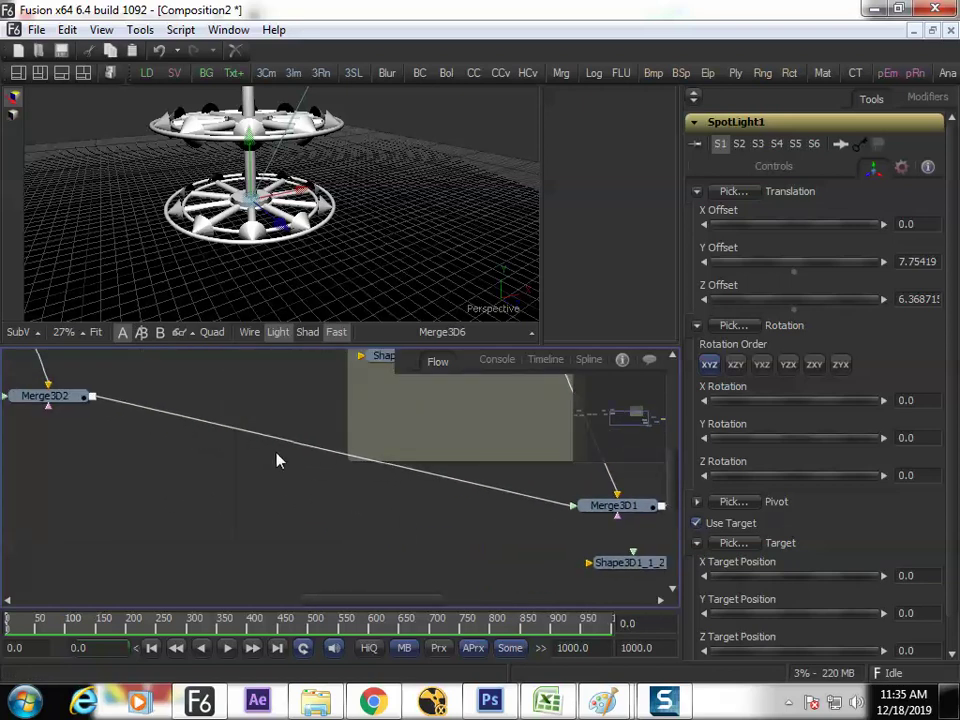
drag(277, 459, 295, 572)
click(496, 210)
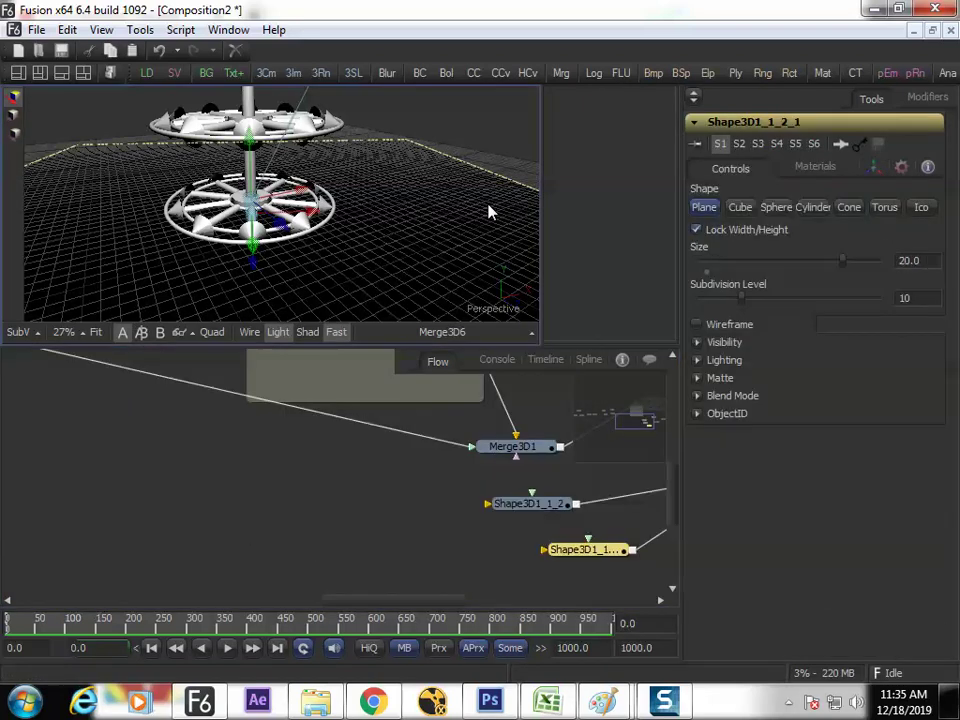
key(F4)
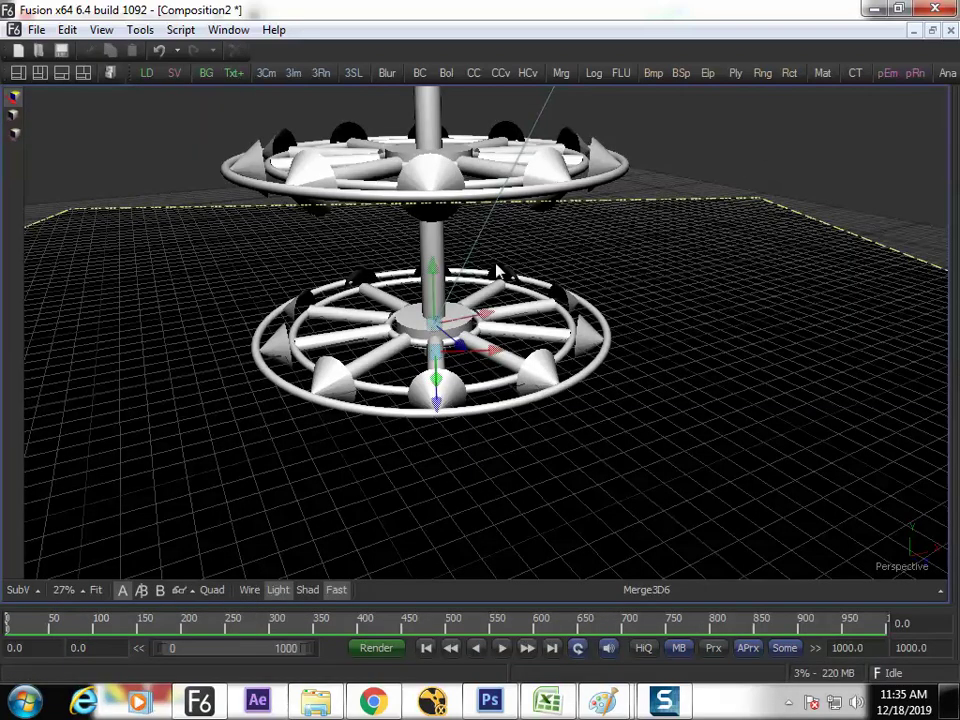
mouse_move(497, 272)
mouse_down()
mouse_move(461, 274)
mouse_move(540, 294)
mouse_move(722, 287)
mouse_move(497, 482)
mouse_move(496, 281)
mouse_up()
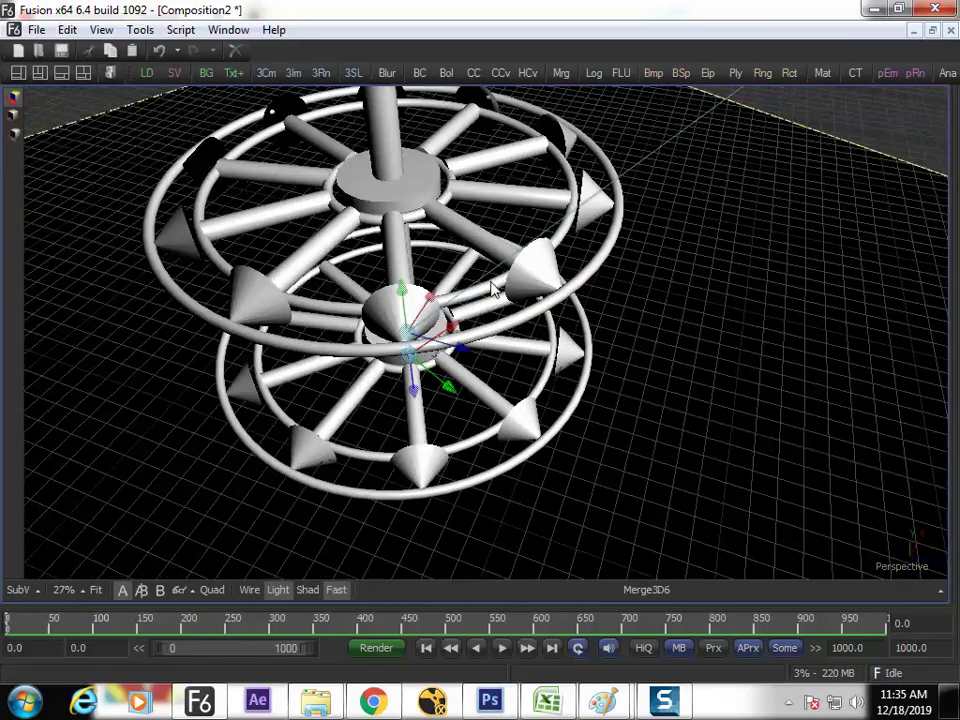
key(F4)
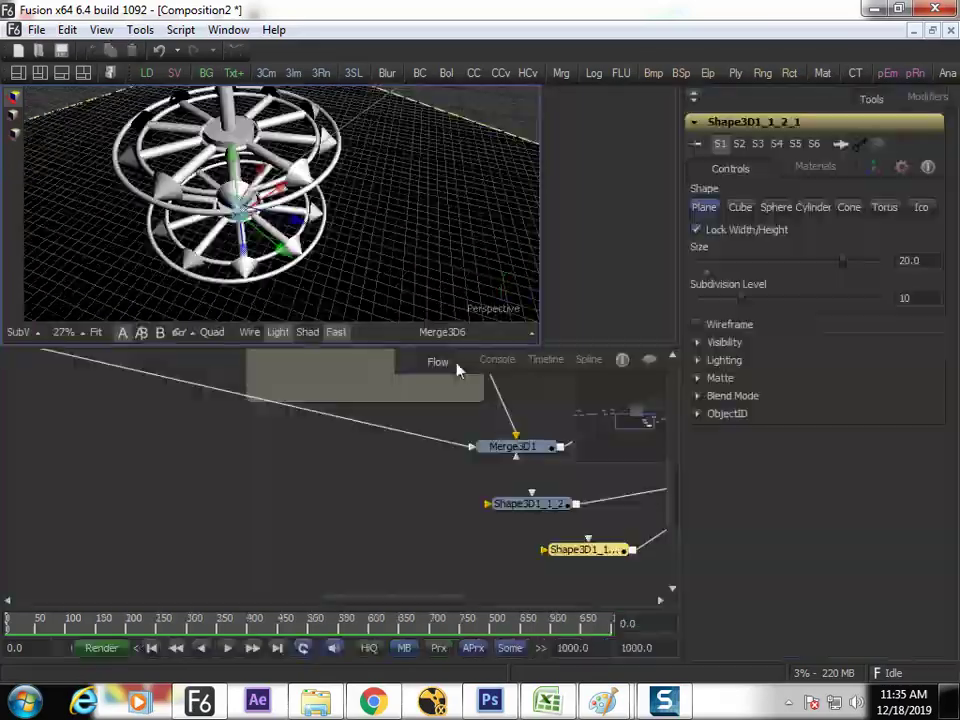
Move the floor plane's node closer to Merge3D6 in the flow.
drag(463, 482, 120, 494)
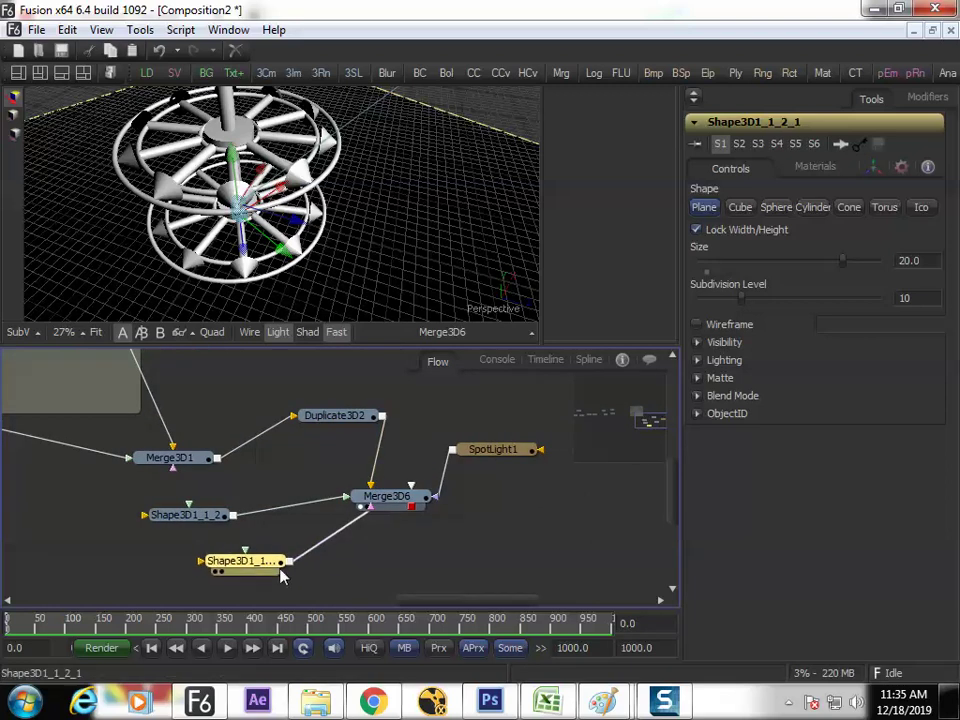
drag(281, 566, 282, 557)
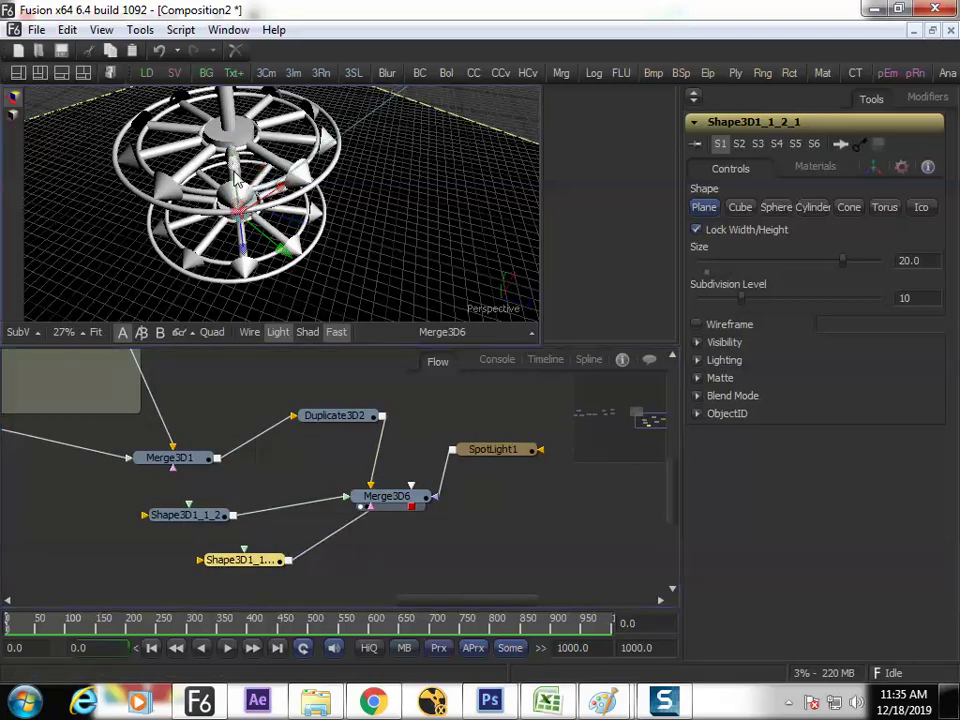
drag(263, 568, 291, 556)
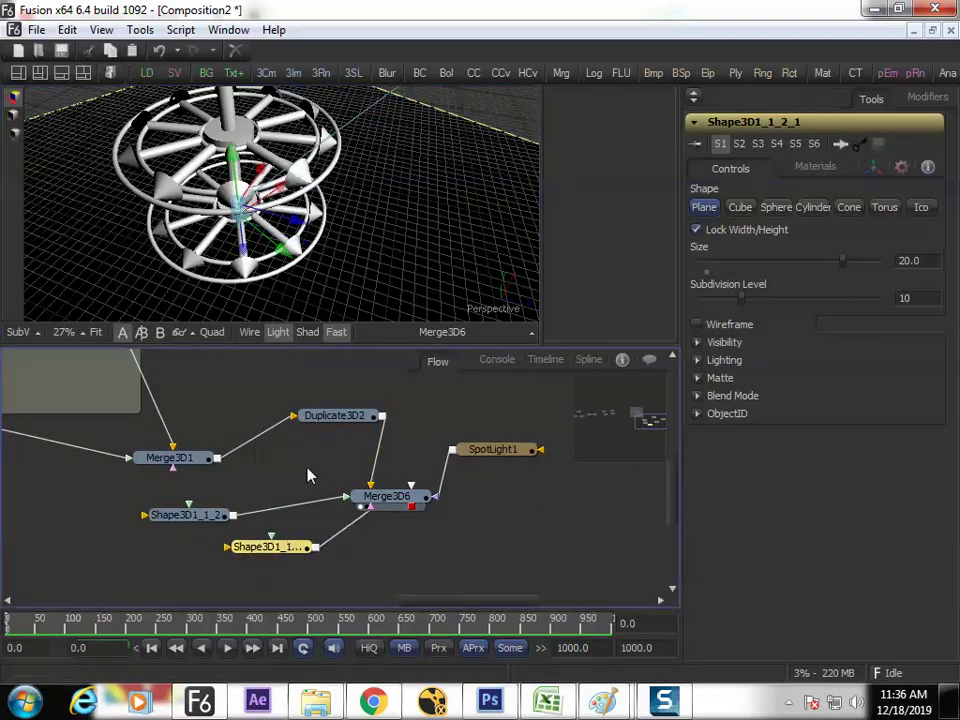
Try shifting the axle cylinder along Y, and undo the shift.
click(220, 507)
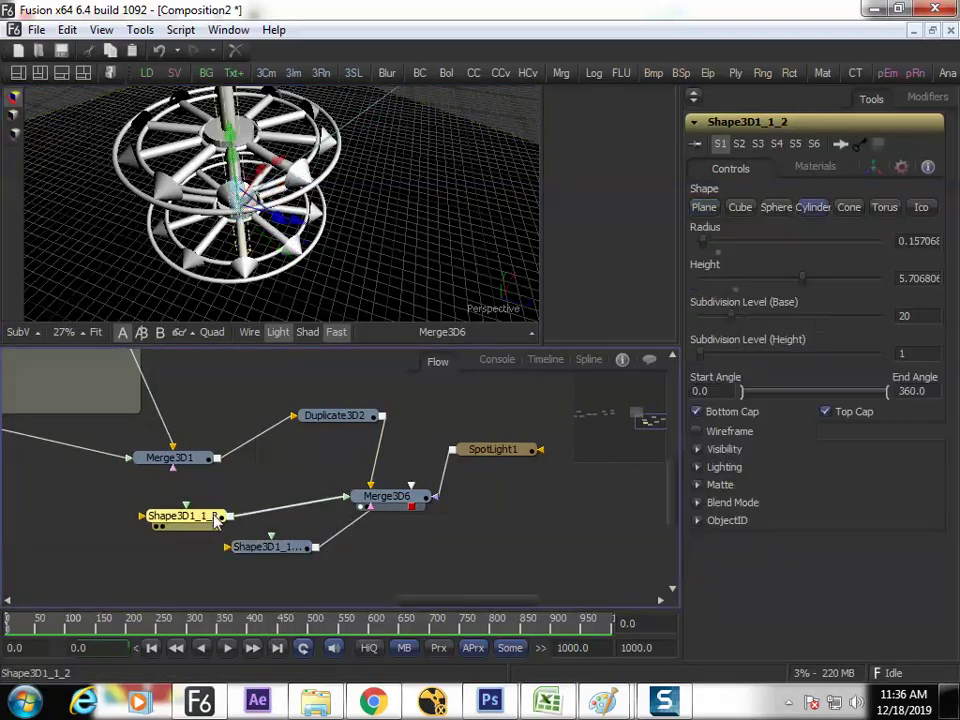
click(874, 168)
drag(815, 266, 808, 290)
key(ctrl+z)
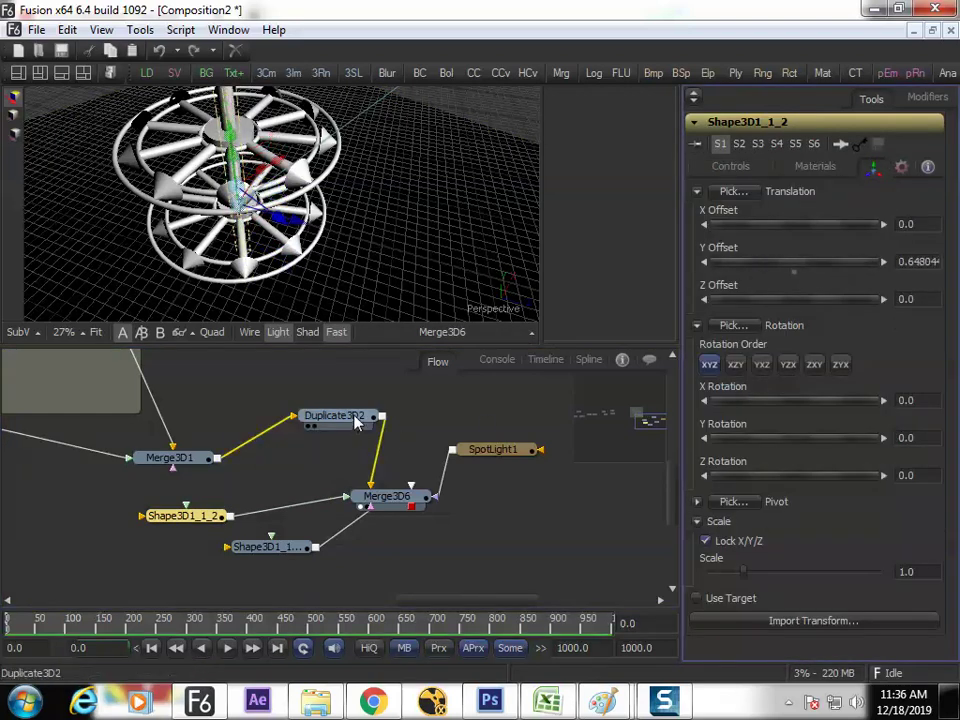
View the spotlight alone, bring the Merge3D6 scene back into the viewer and enable shadows there.
click(498, 451)
drag(500, 452, 386, 244)
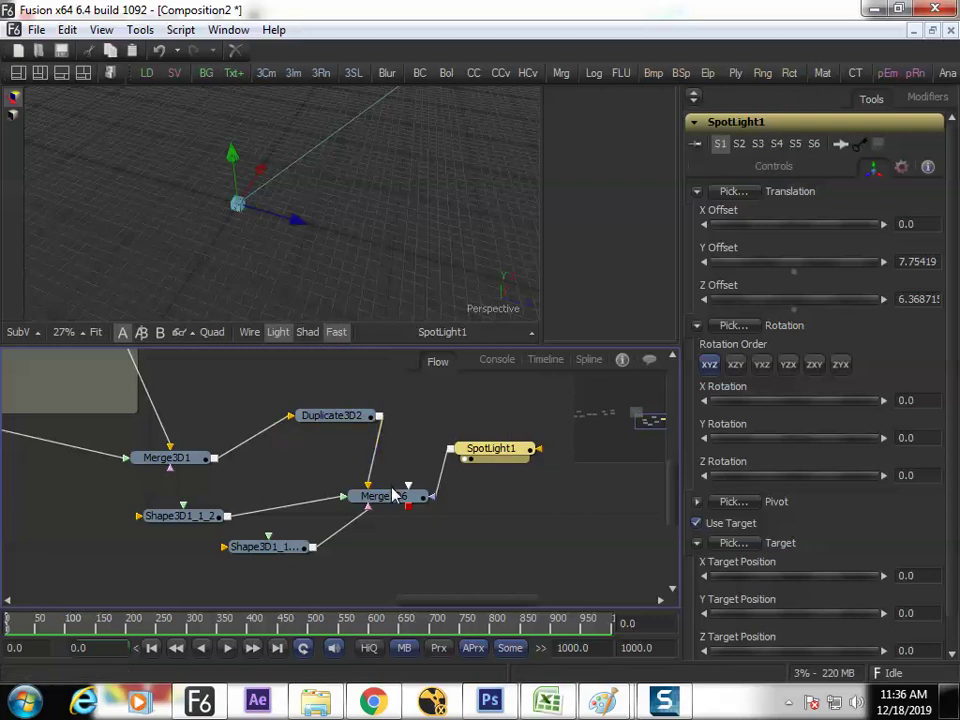
drag(405, 494, 313, 242)
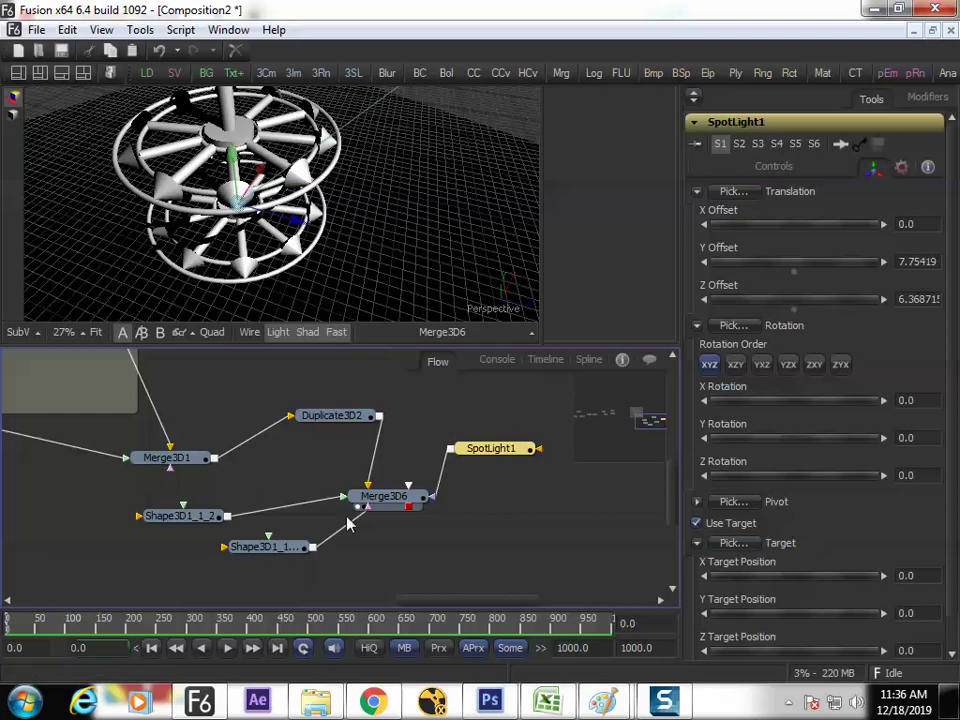
Lower the floor plane along Y beneath the ornament.
click(196, 518)
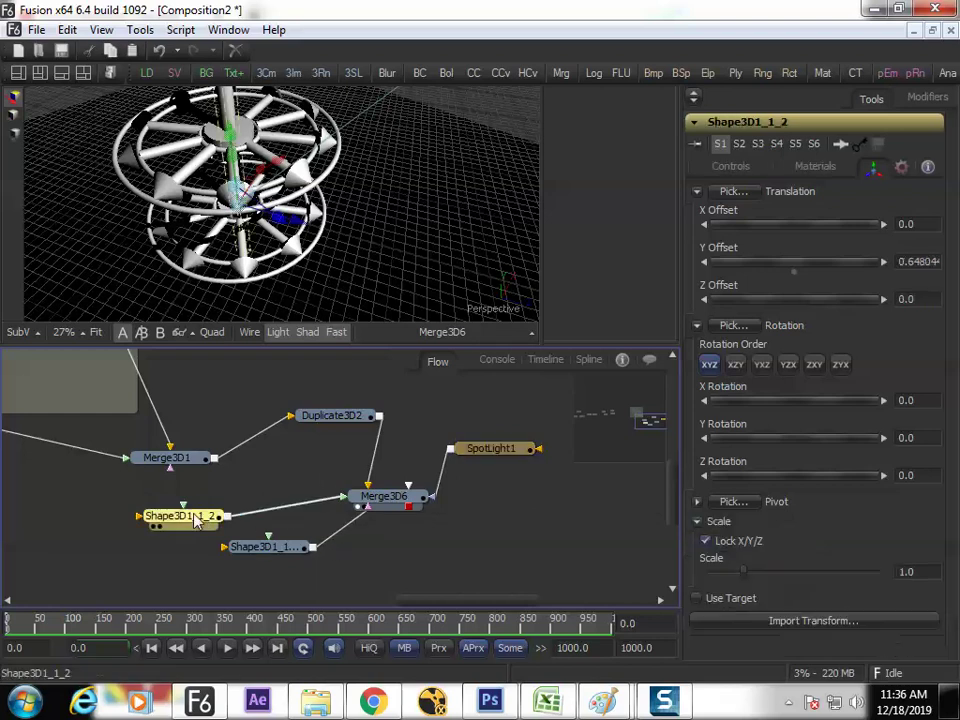
click(270, 554)
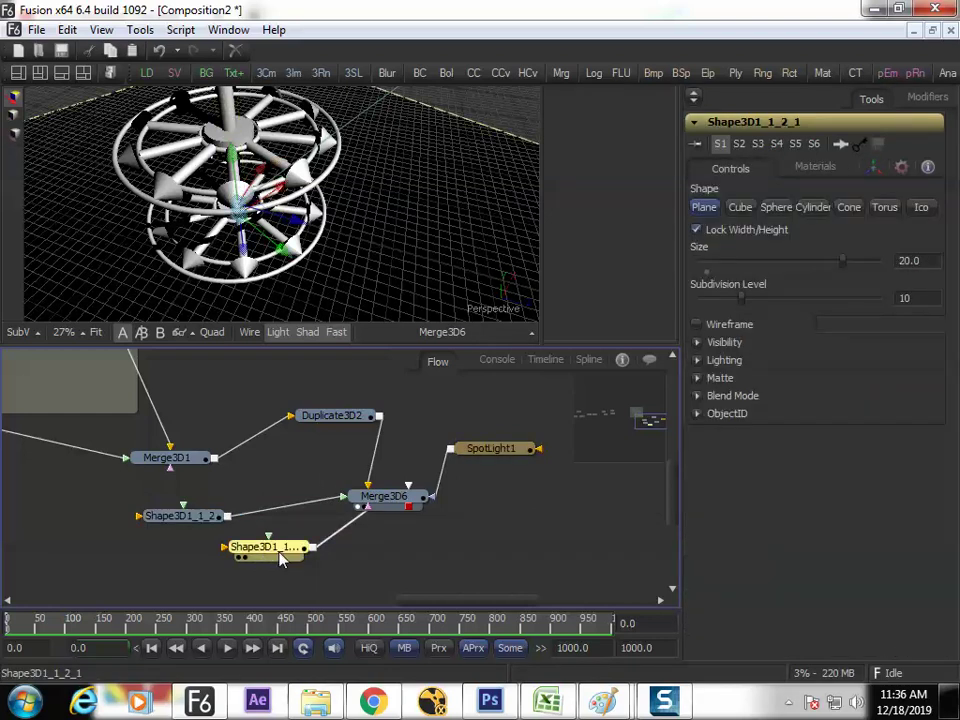
click(873, 170)
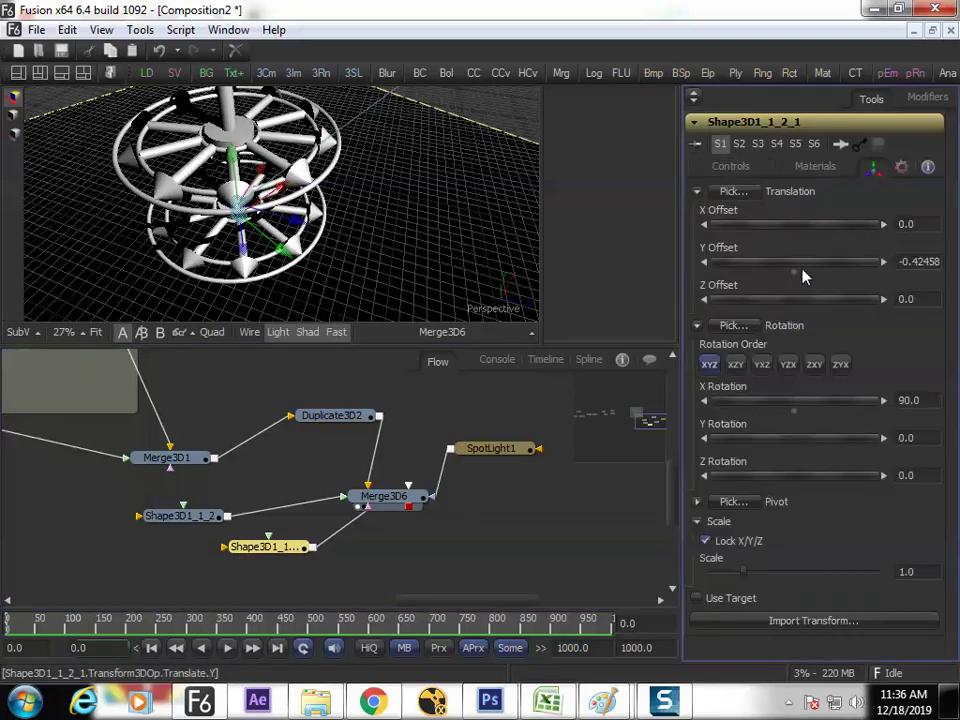
drag(799, 268, 731, 285)
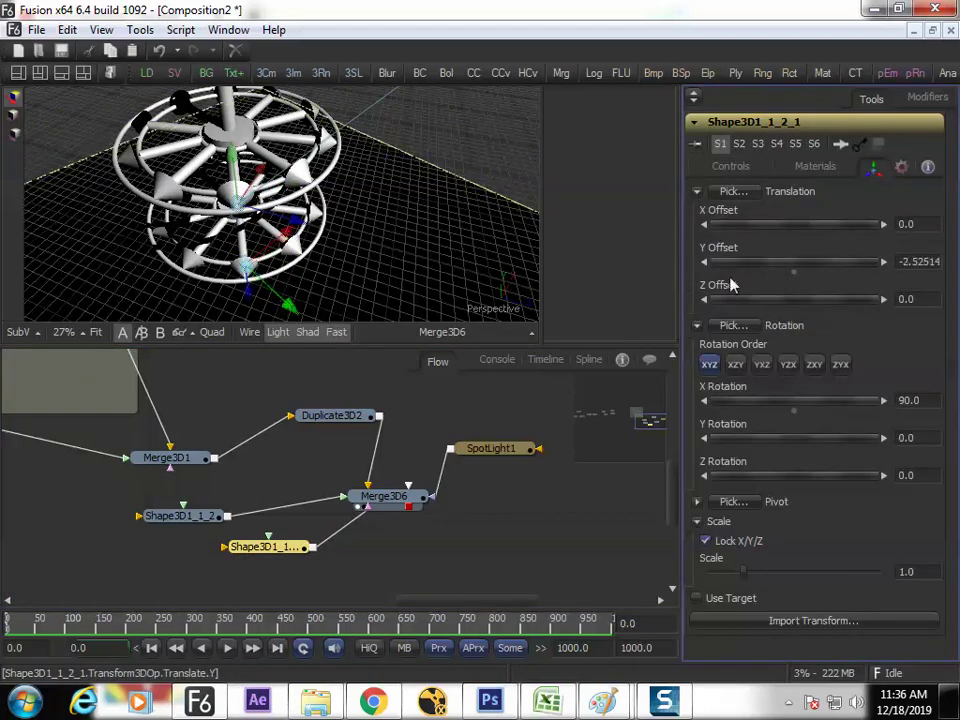
Make the floor plane's material two-sided and inspect the ornament's shadows in the enlarged view.
click(815, 169)
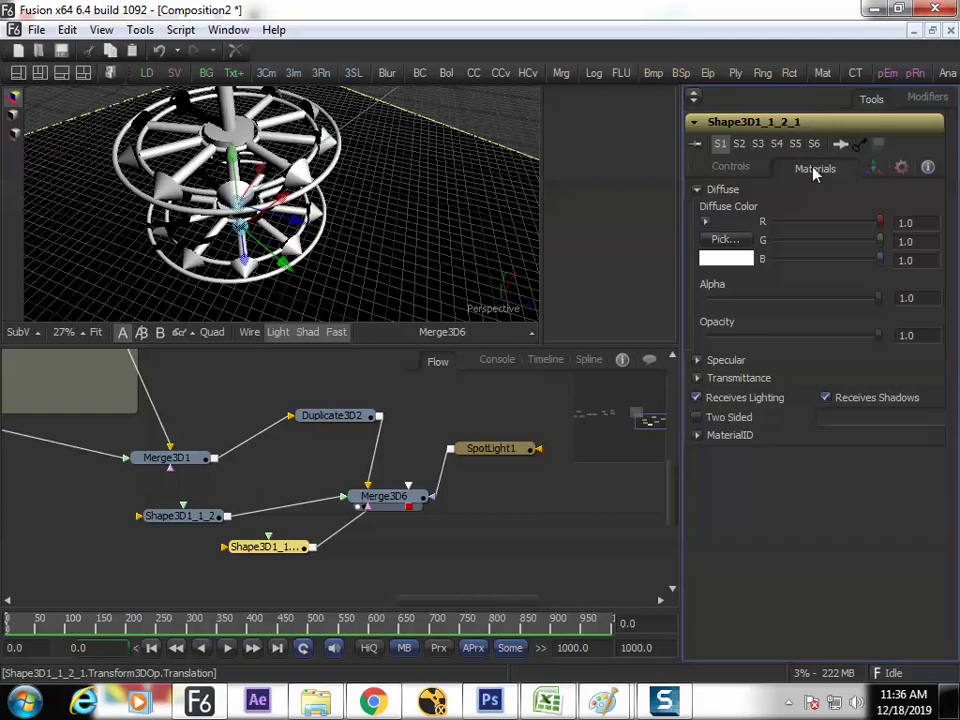
click(709, 424)
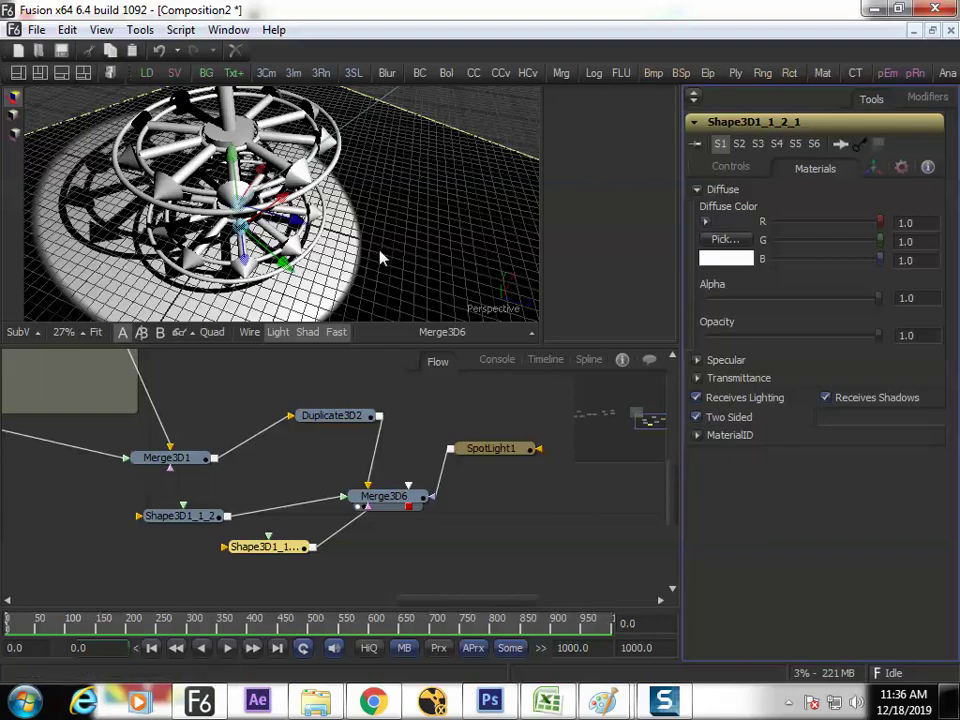
key(F4)
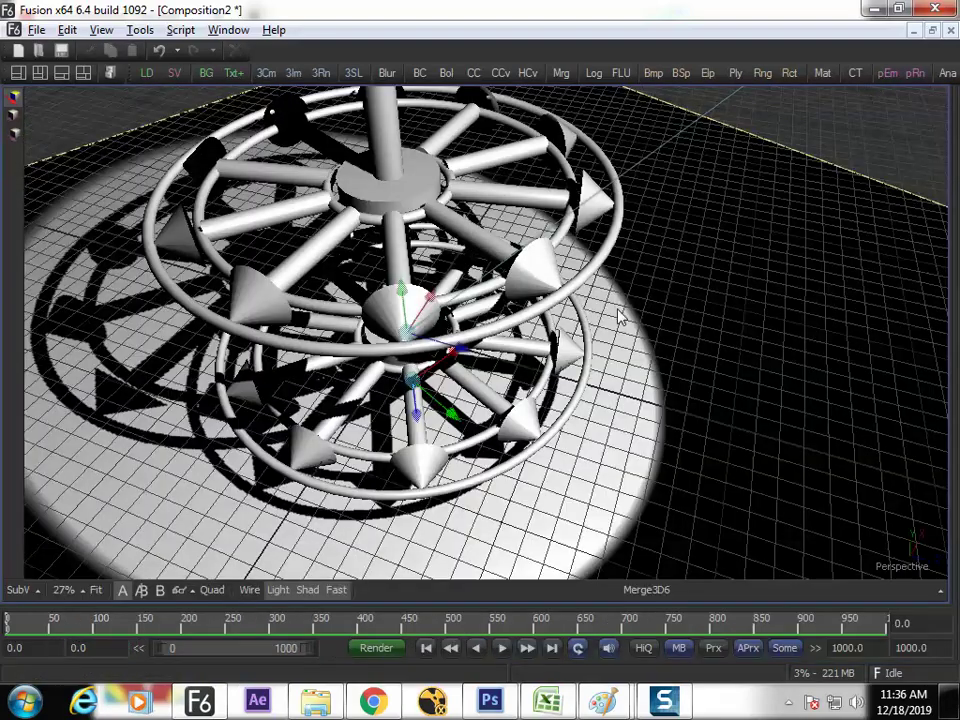
drag(619, 316, 545, 300)
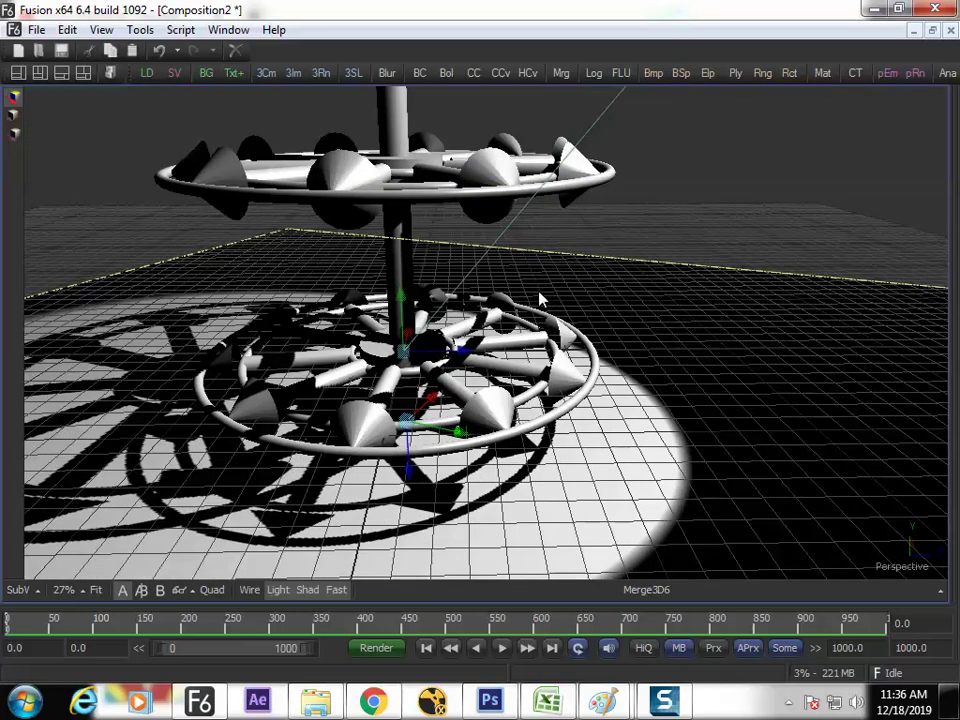
key(F4)
Try rotating Merge3D6 about Y, and undo back to a Y rotation of 0.
click(405, 503)
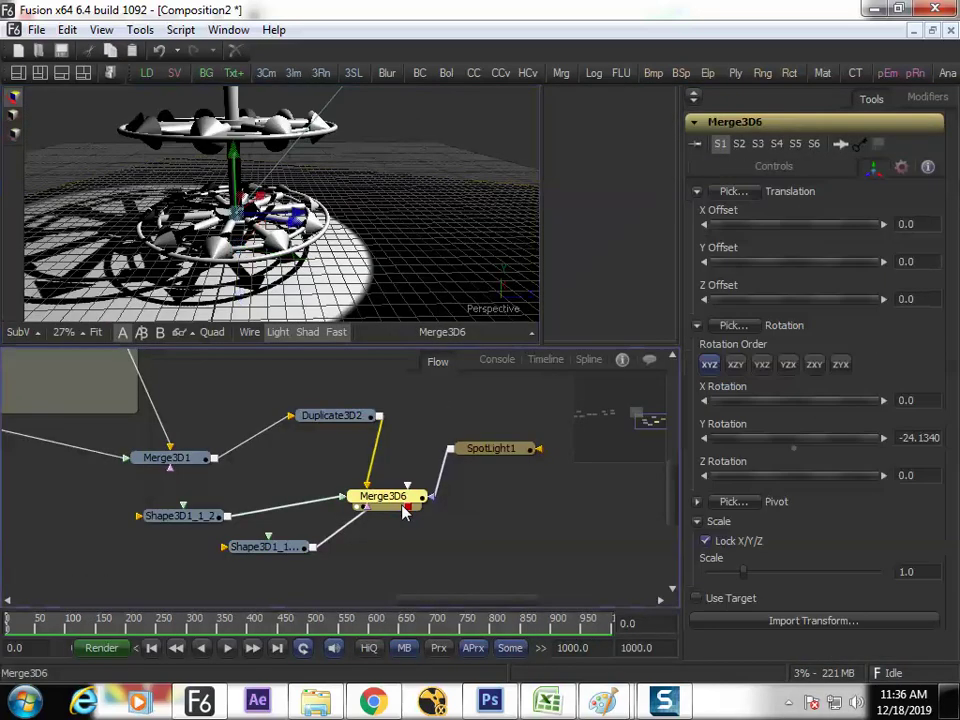
mouse_move(798, 441)
mouse_down()
mouse_move(822, 449)
mouse_move(784, 456)
mouse_up()
key(ctrl+z)
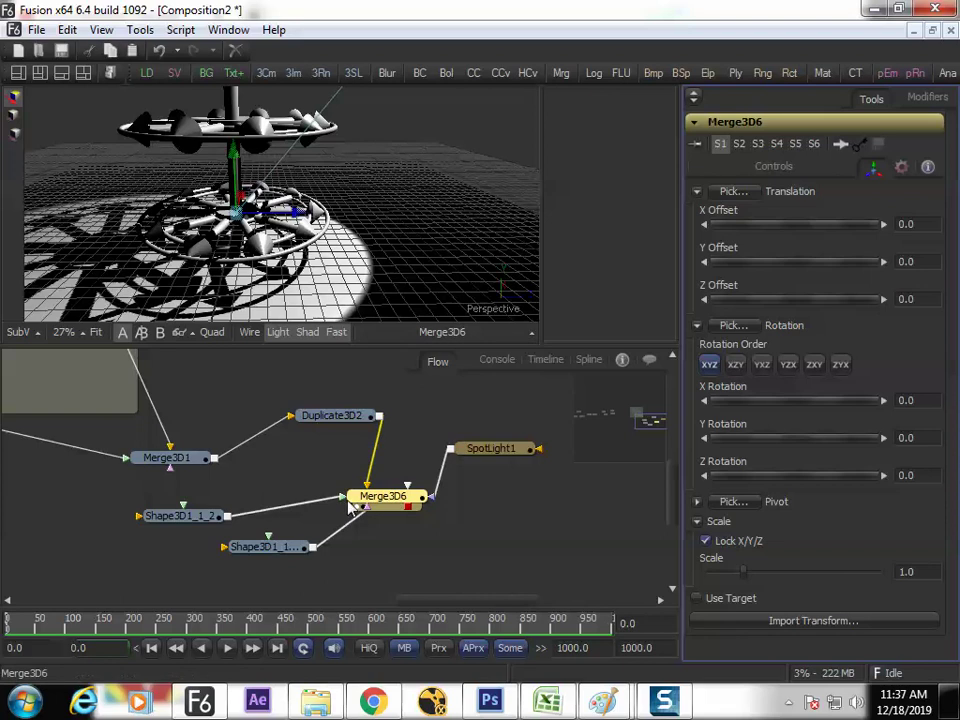
Move the floor plane and spotlight nodes away from Merge3D6 to make room beside it in the flow.
click(195, 516)
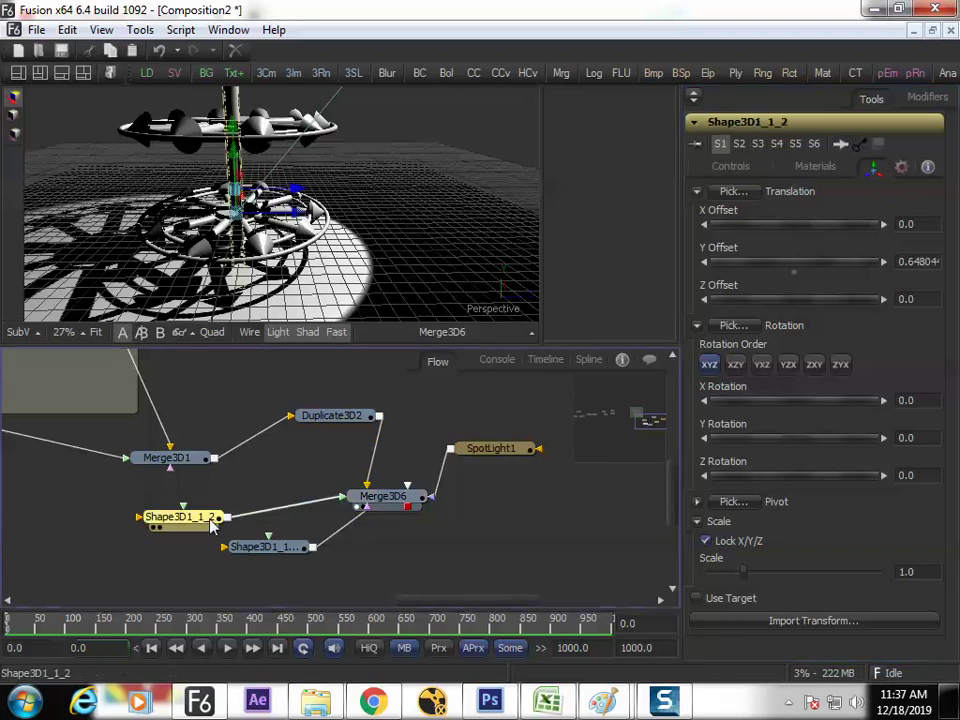
click(320, 419)
click(272, 548)
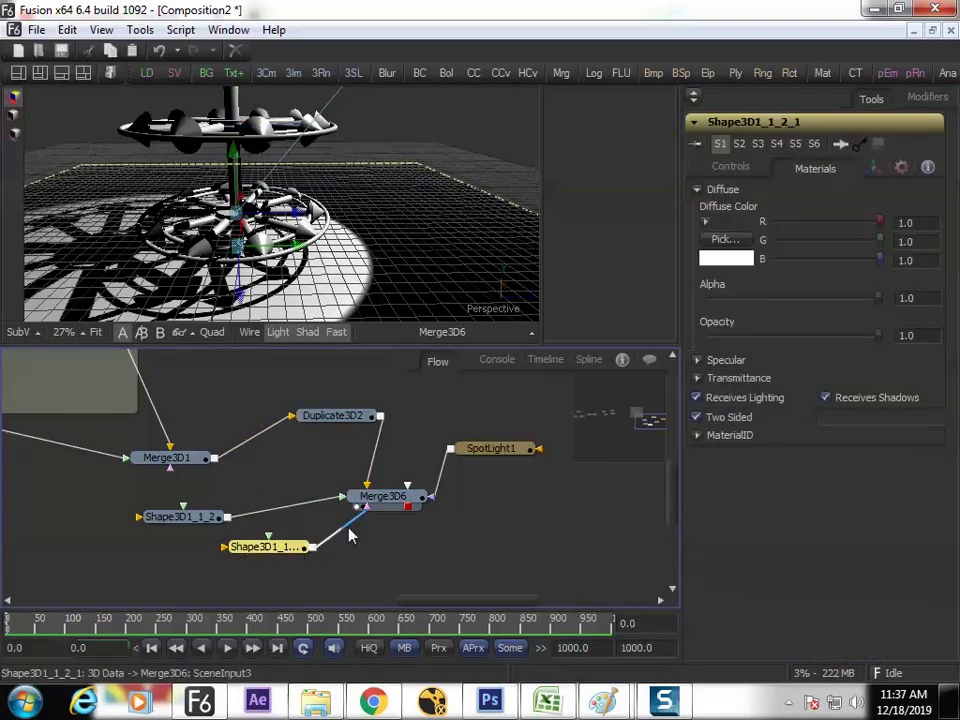
drag(312, 548, 512, 577)
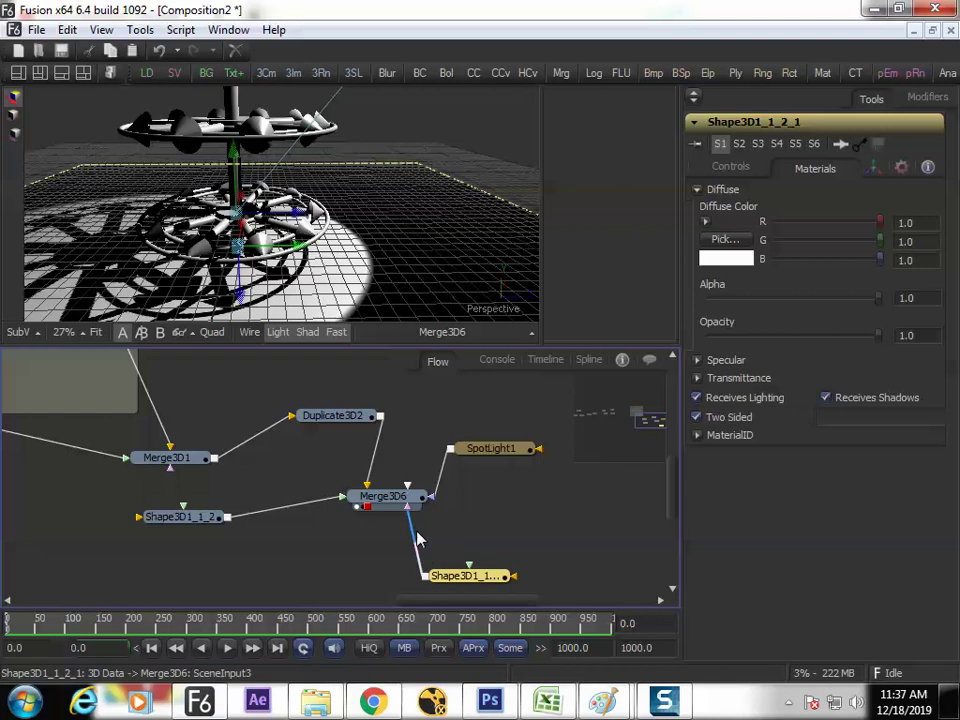
drag(407, 501, 377, 501)
drag(482, 453, 524, 442)
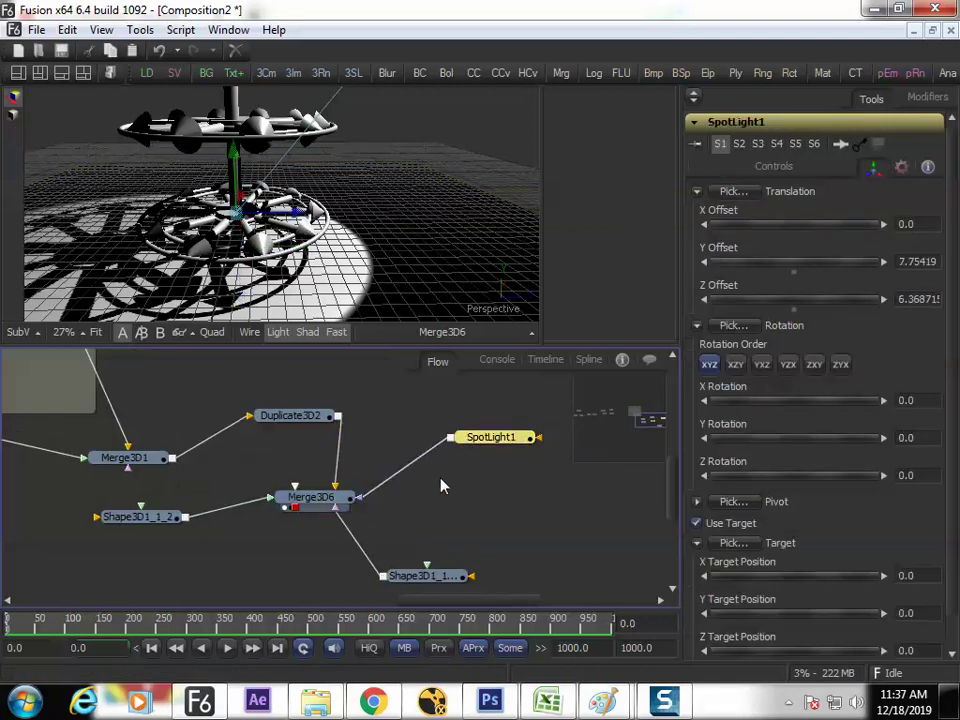
Add a copy of Merge3D6 downstream of the original and reconnect the floor plane to the copy.
click(342, 507)
key(ctrl+c)
key(ctrl+v)
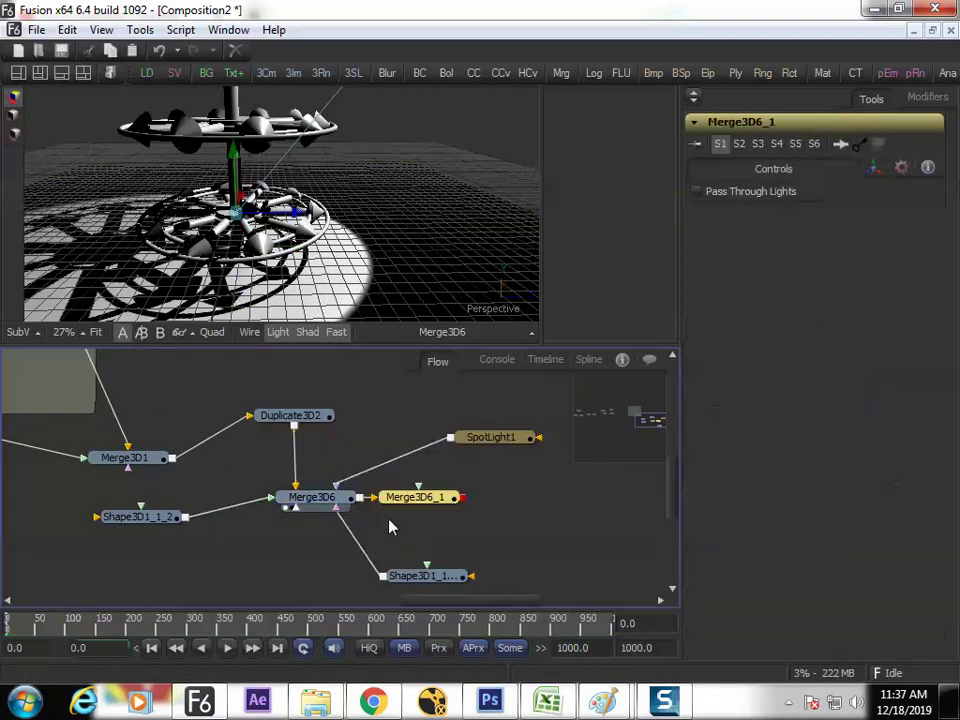
drag(348, 527, 438, 510)
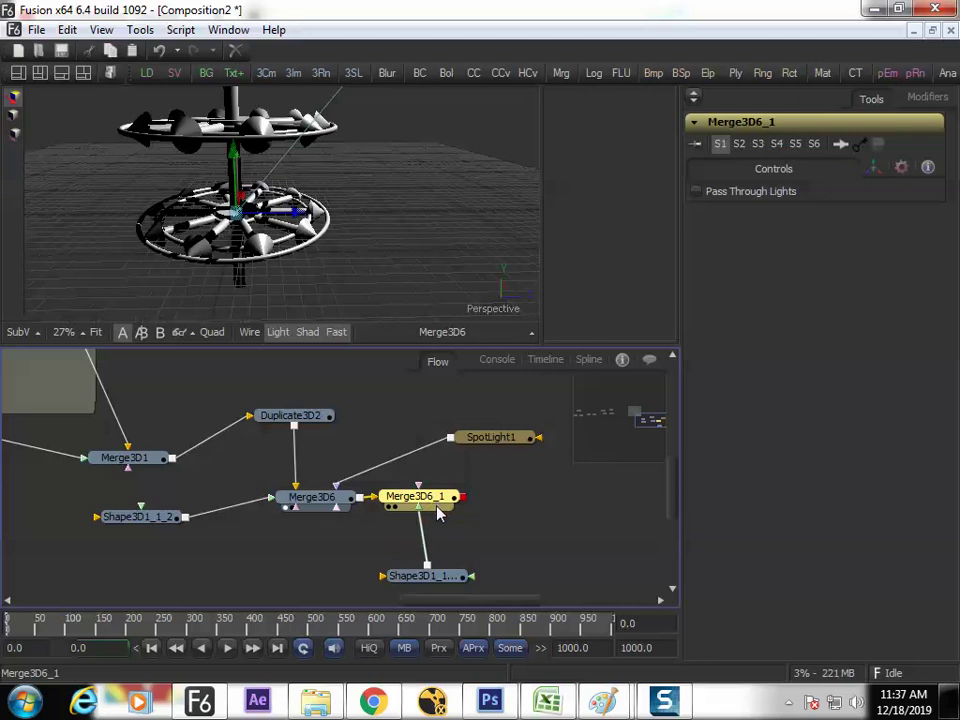
Reconnect the spotlight from Merge3D6 to Merge3D6_1 and show Merge3D6_1 in the viewer.
drag(340, 484, 360, 487)
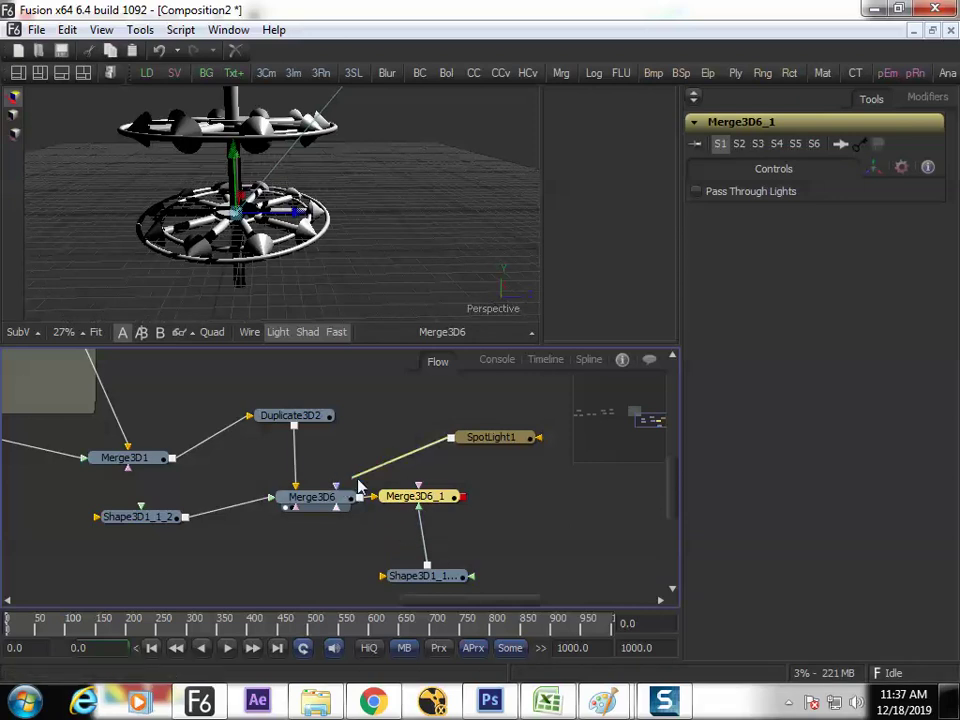
drag(443, 490, 360, 256)
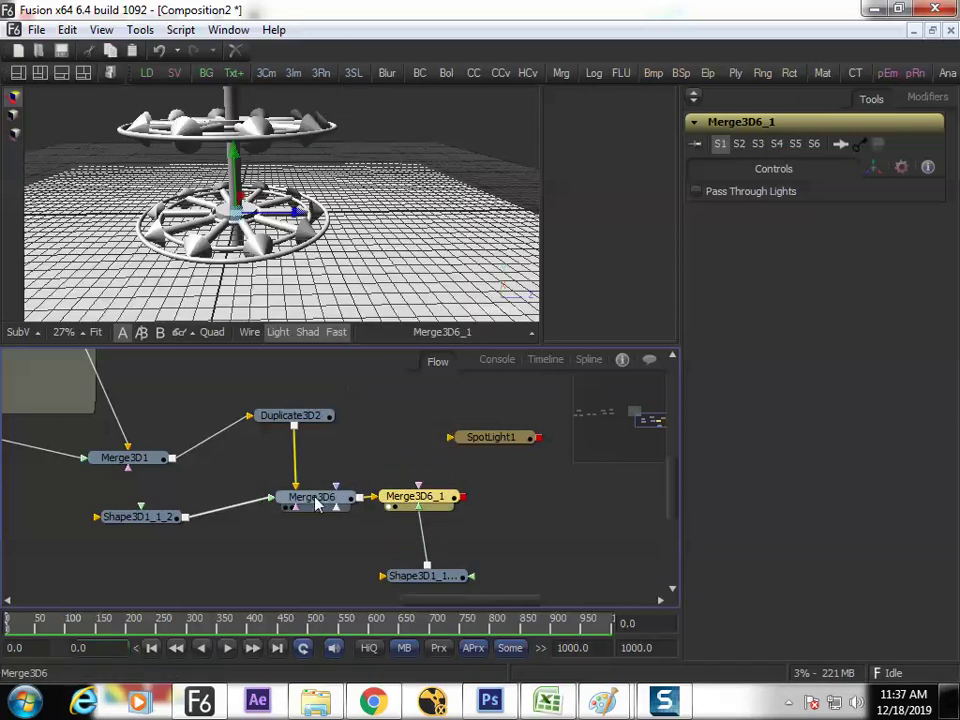
drag(538, 438, 440, 497)
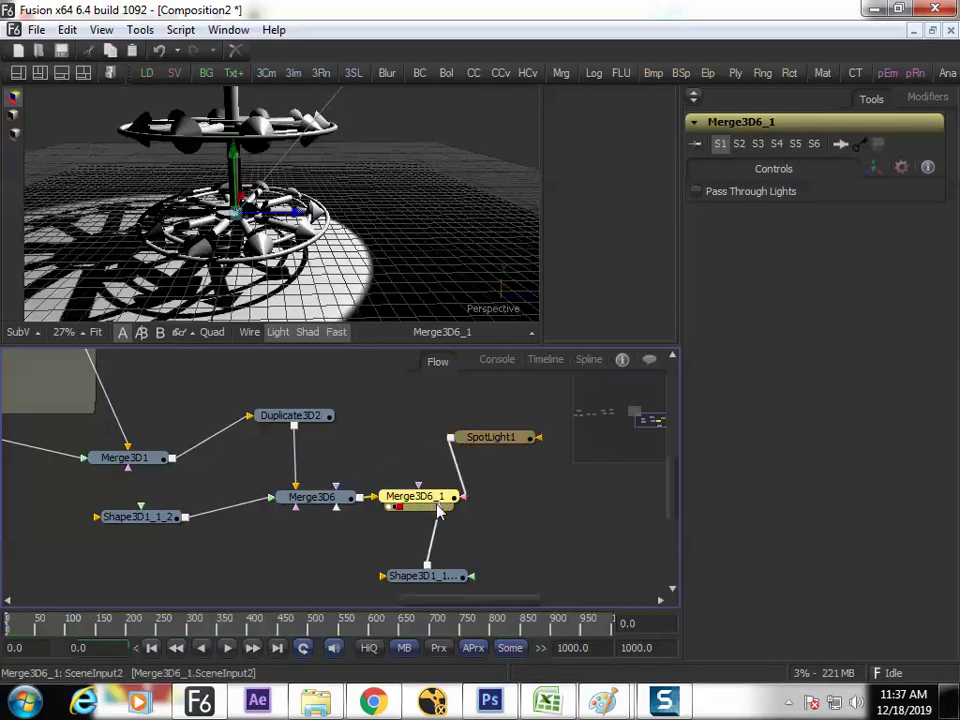
Rotate Merge3D6 to a Y rotation of about -40.2 and line up the two merge nodes.
click(325, 497)
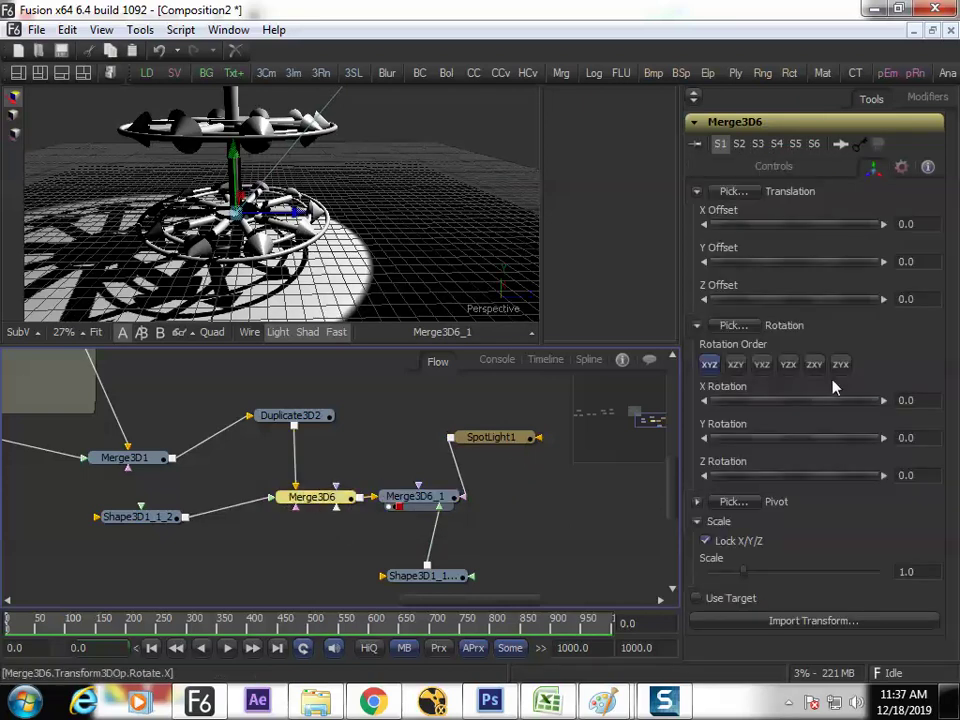
drag(326, 500, 313, 506)
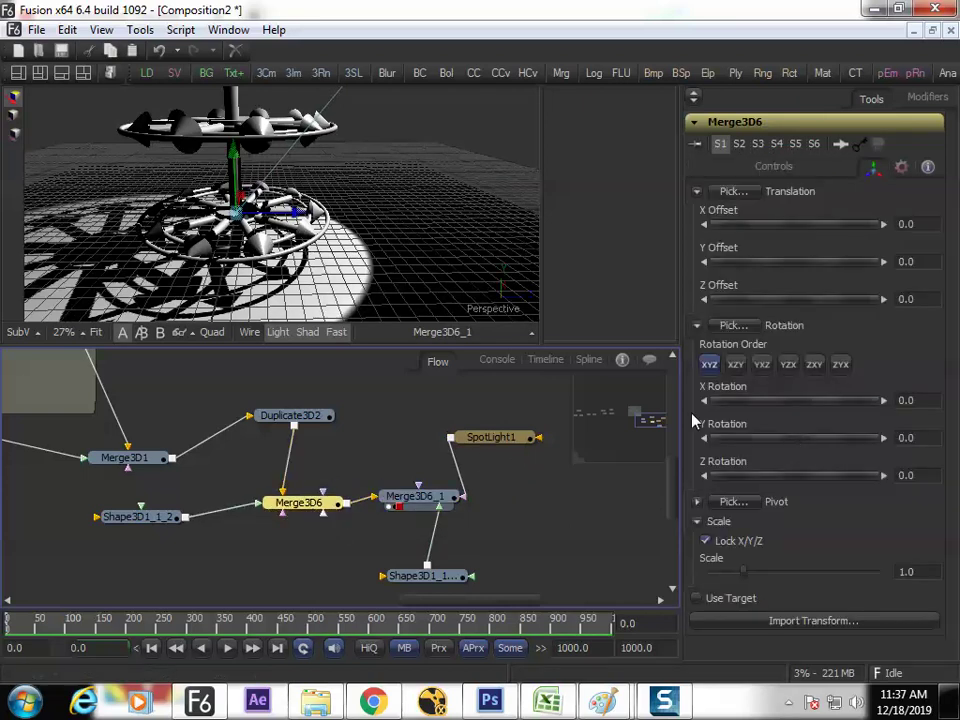
mouse_move(787, 452)
mouse_down()
mouse_move(831, 441)
mouse_move(776, 446)
mouse_up()
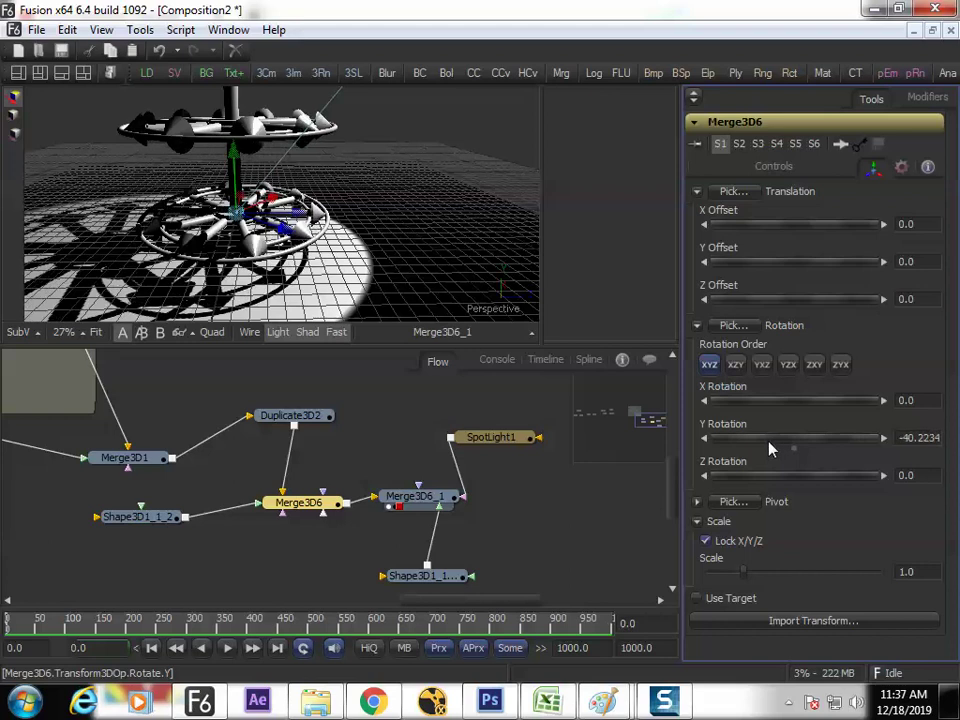
click(437, 513)
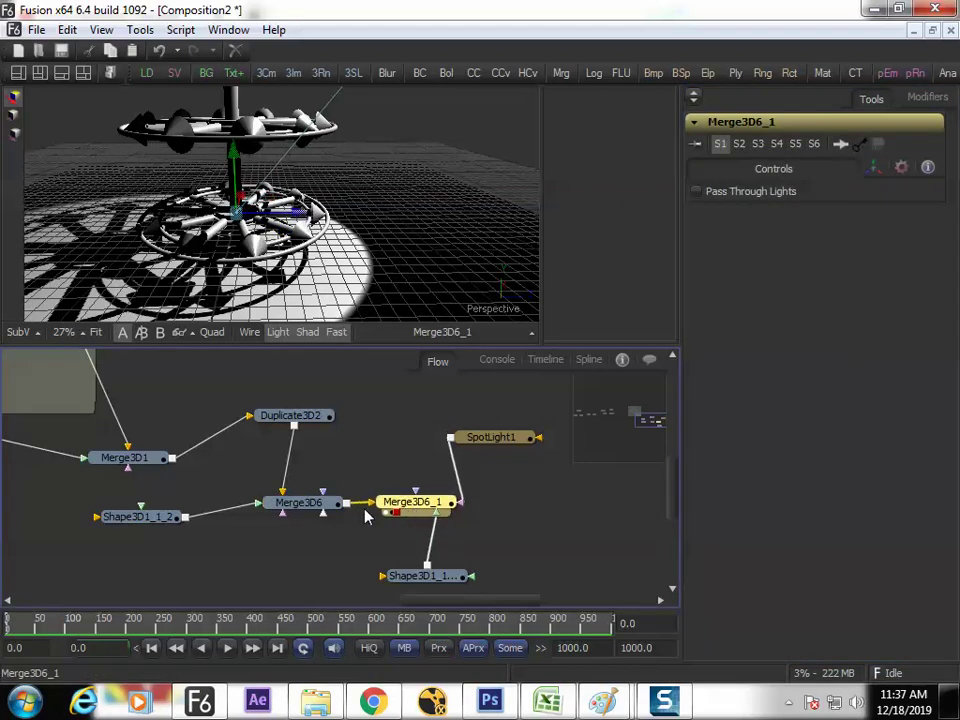
Keyframe Merge3D6's Y Rotation at 0 on frame 0 and at 360 on frame 94.
drag(308, 505, 297, 509)
click(400, 506)
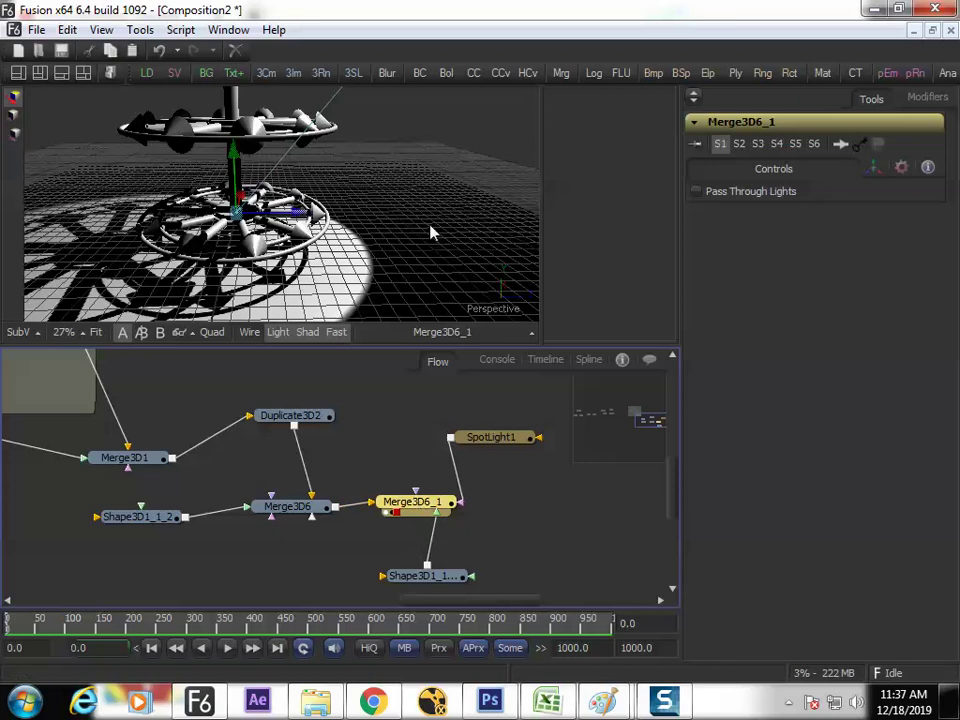
click(305, 507)
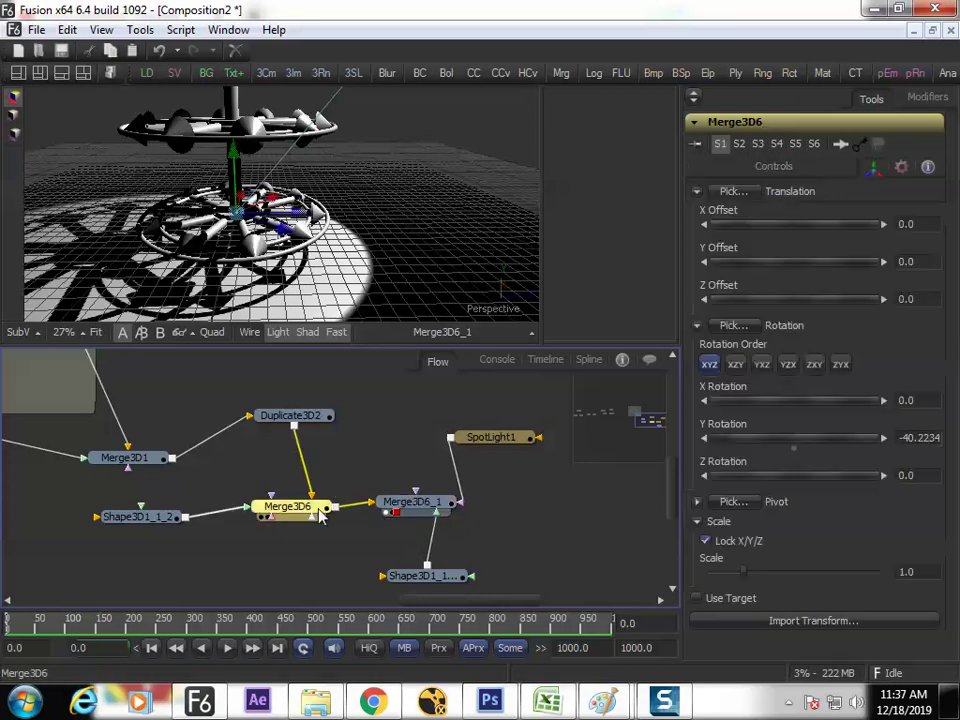
right_click(792, 450)
click(796, 445)
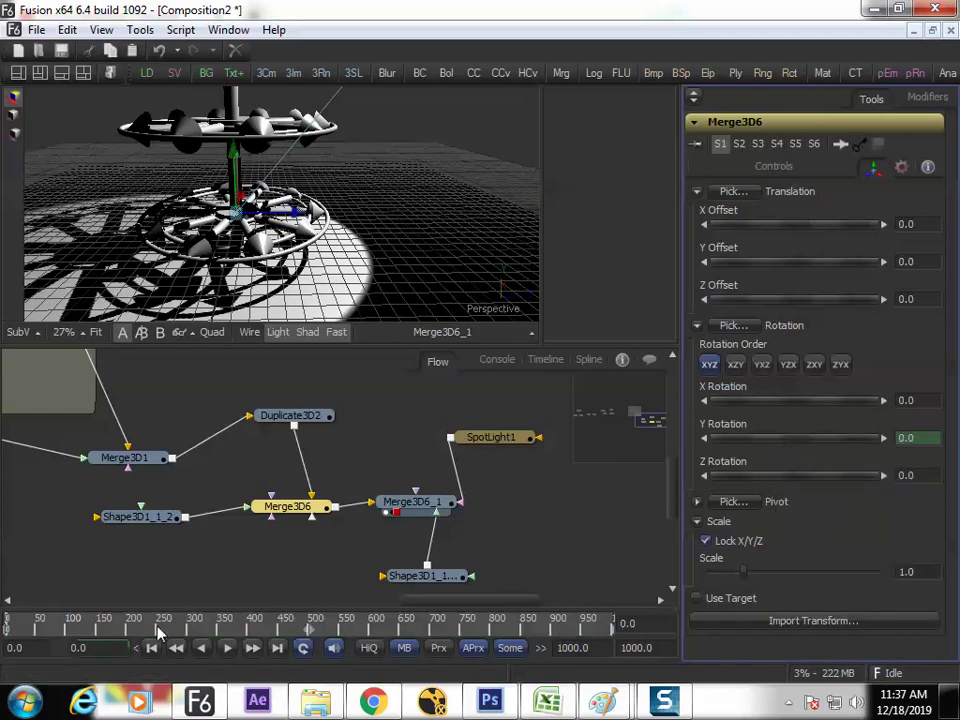
click(66, 632)
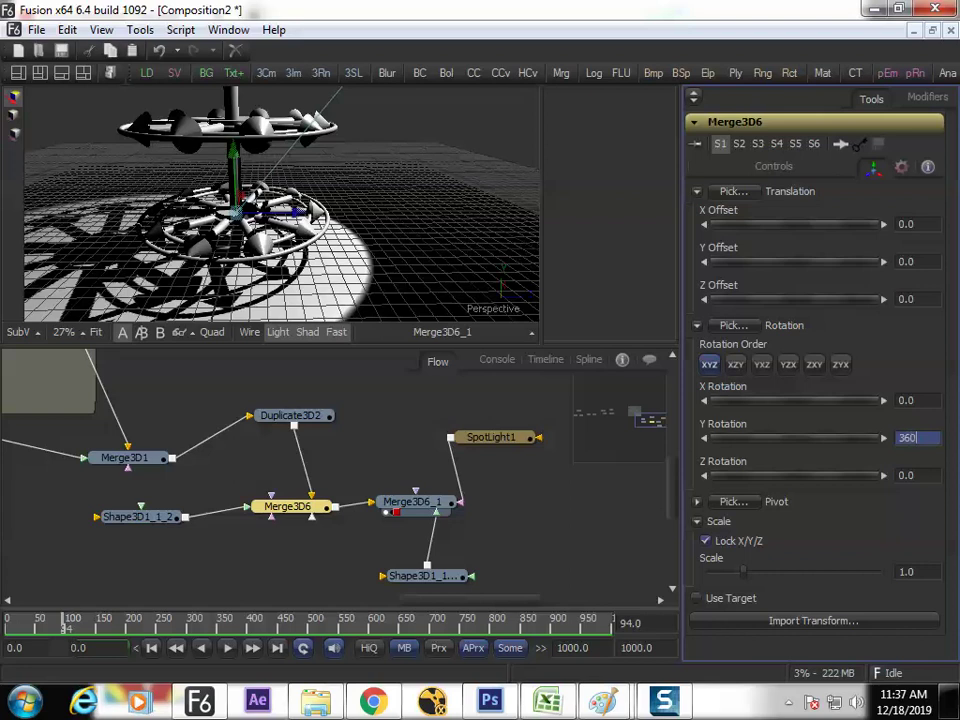
key(Tab)
Display Merge3D6's Y Rotation curve fitted in the Spline editor and set its keyframed segment to loop.
click(588, 360)
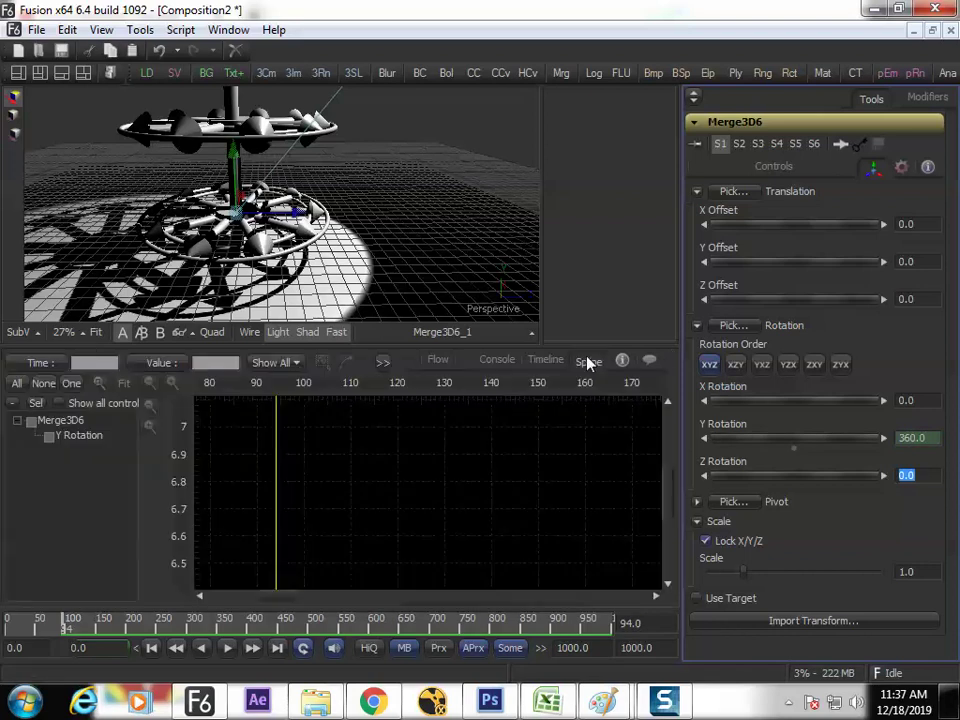
right_click(805, 441)
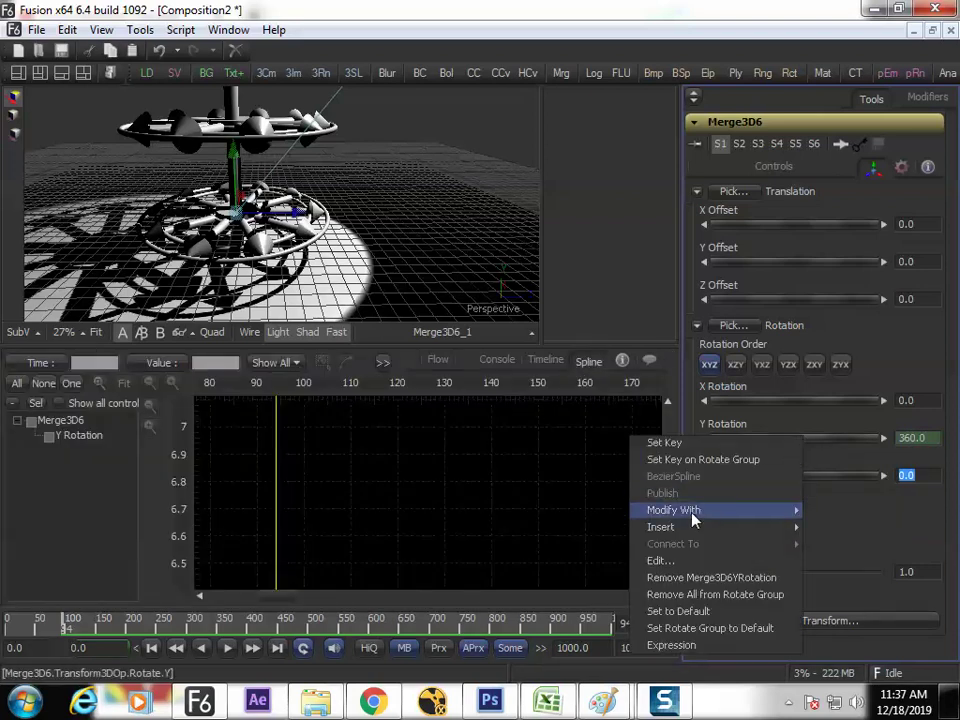
mouse_move(680, 530)
click(657, 561)
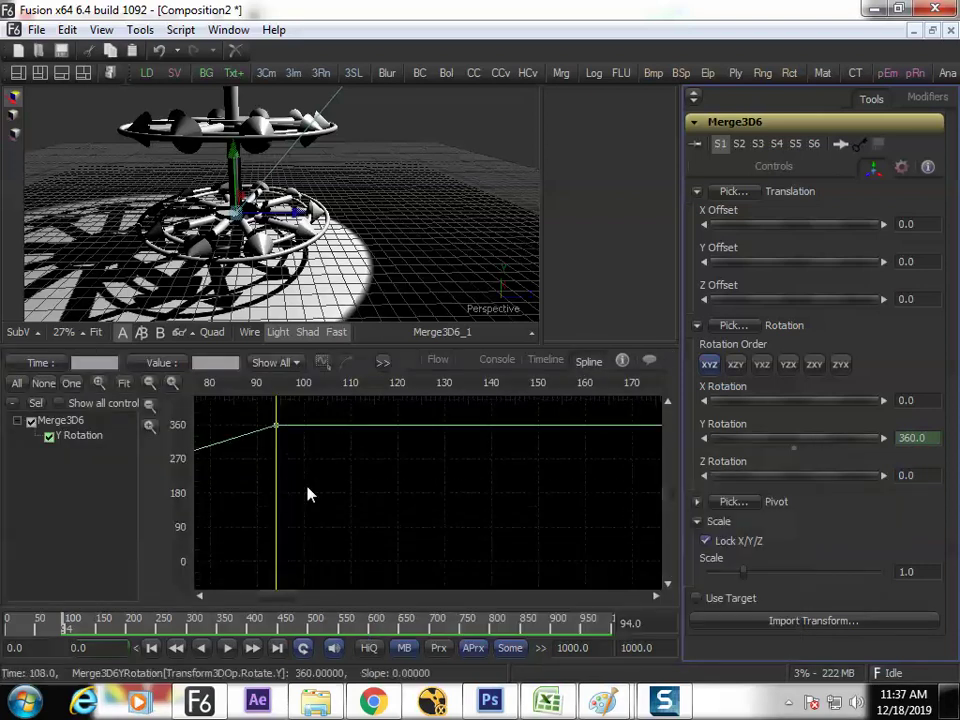
click(124, 383)
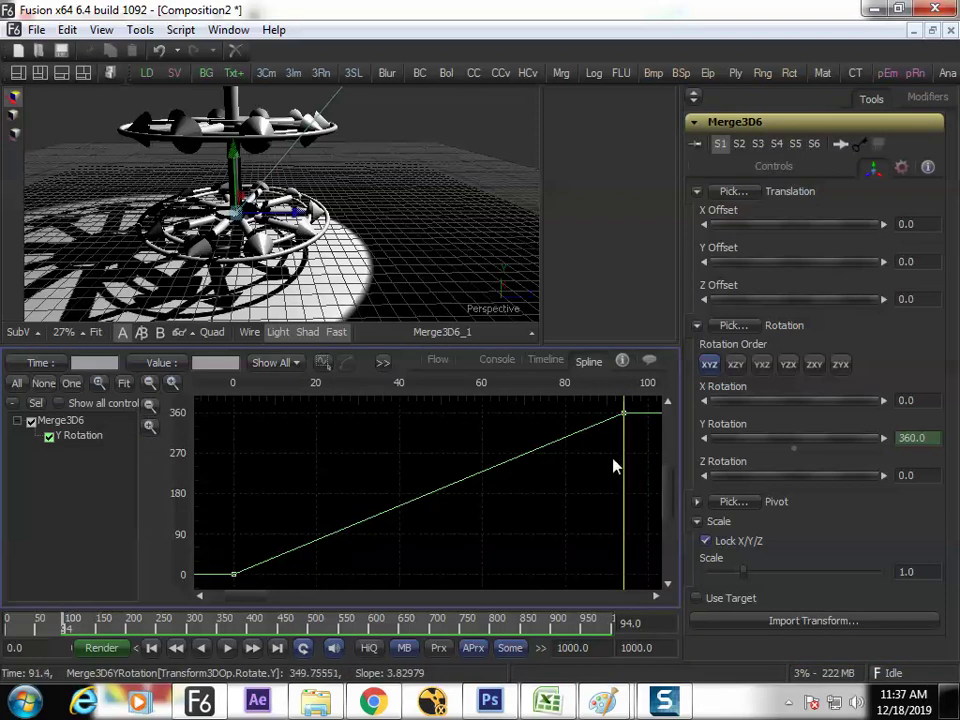
click(429, 493)
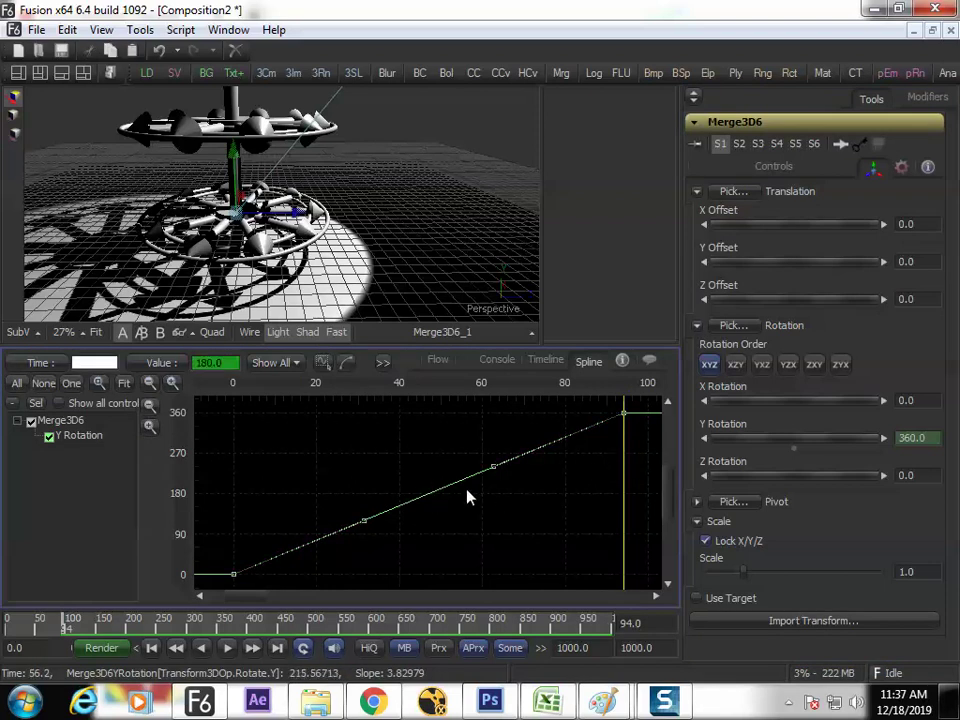
right_click(471, 496)
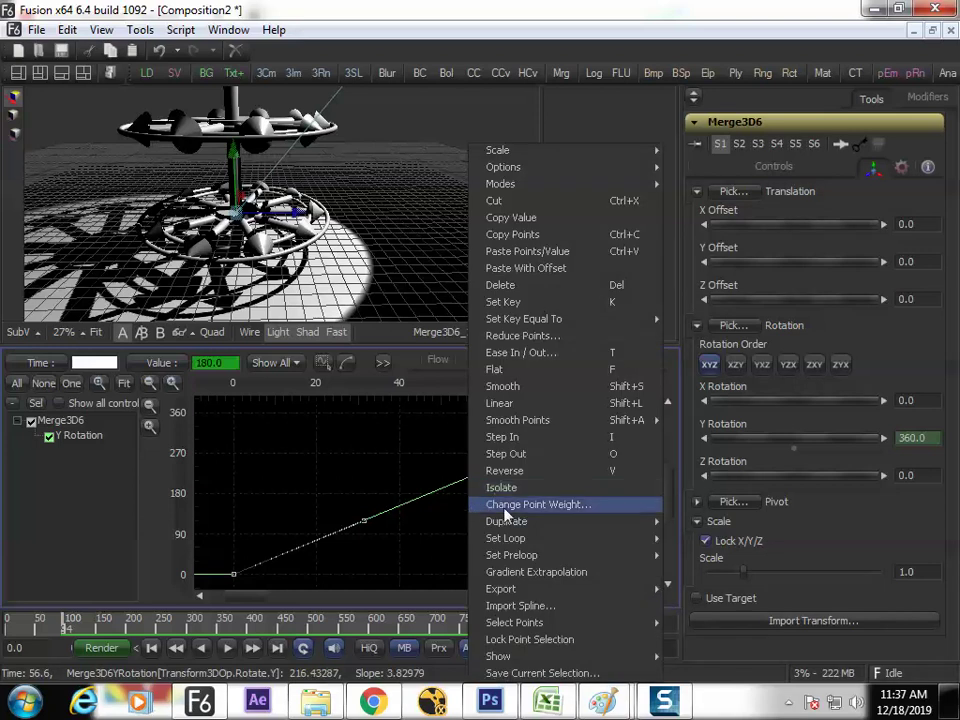
mouse_move(517, 545)
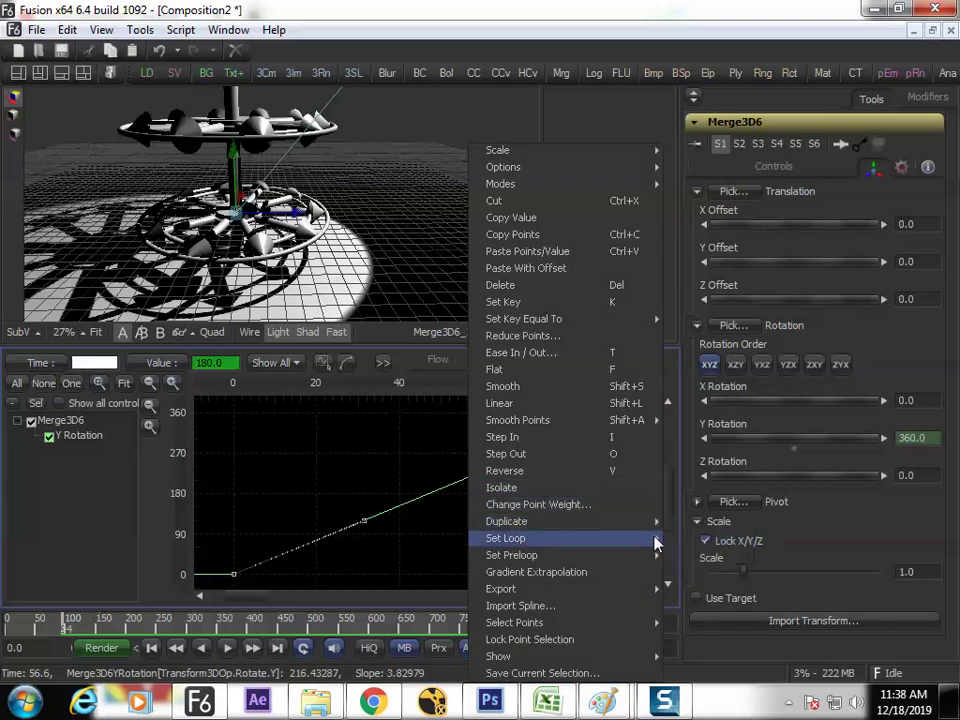
click(688, 545)
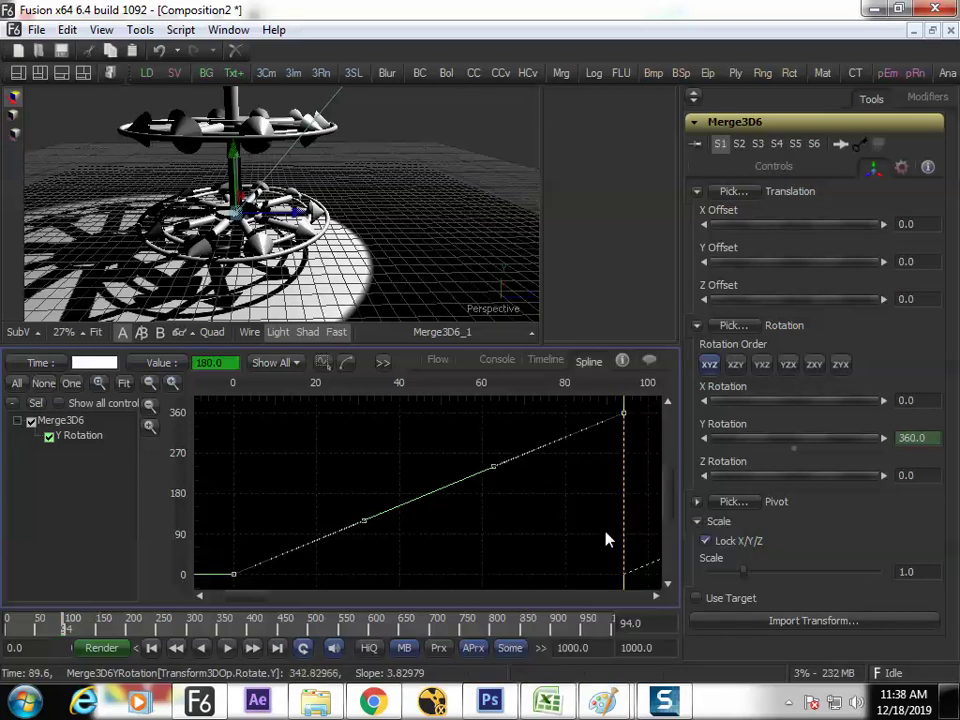
Play the looping rotation, examine it in the maximized viewer, and return to the node flow.
key(space)
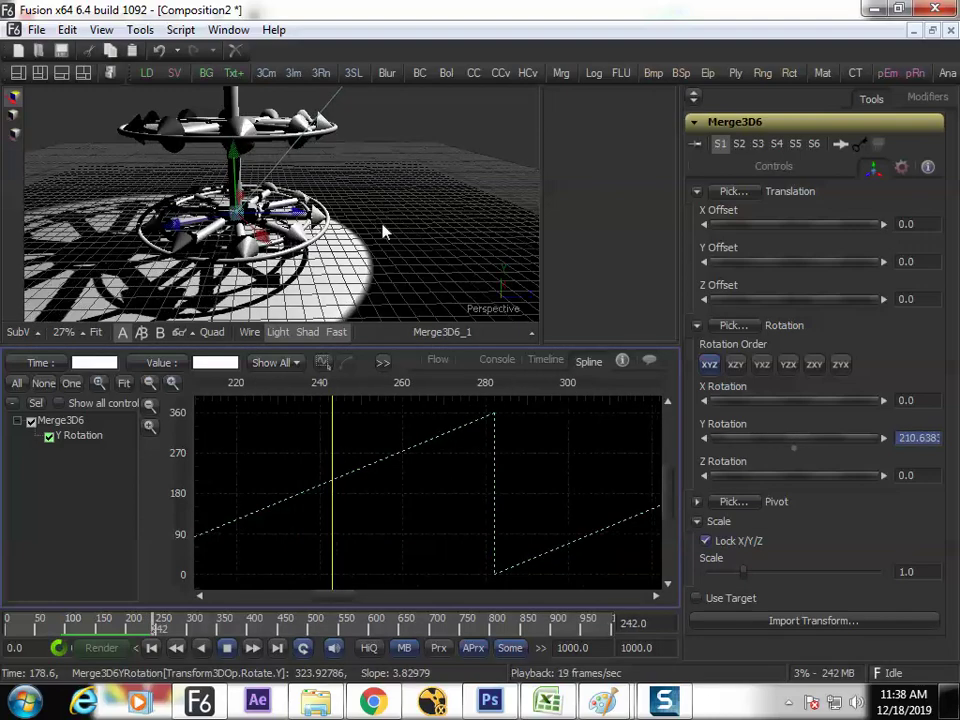
key(F4)
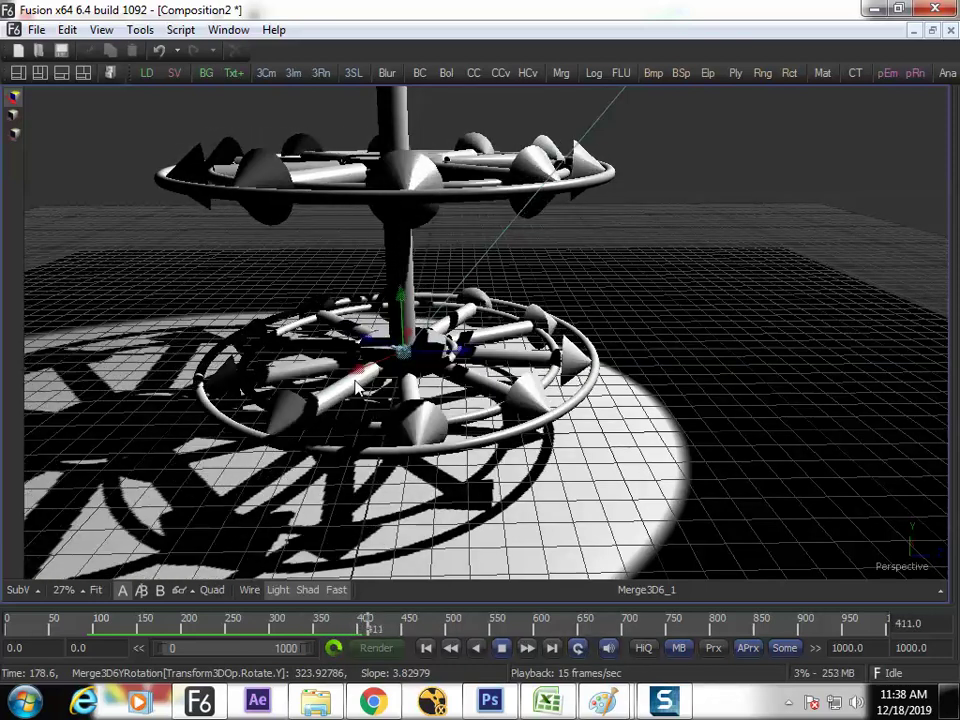
key(F4)
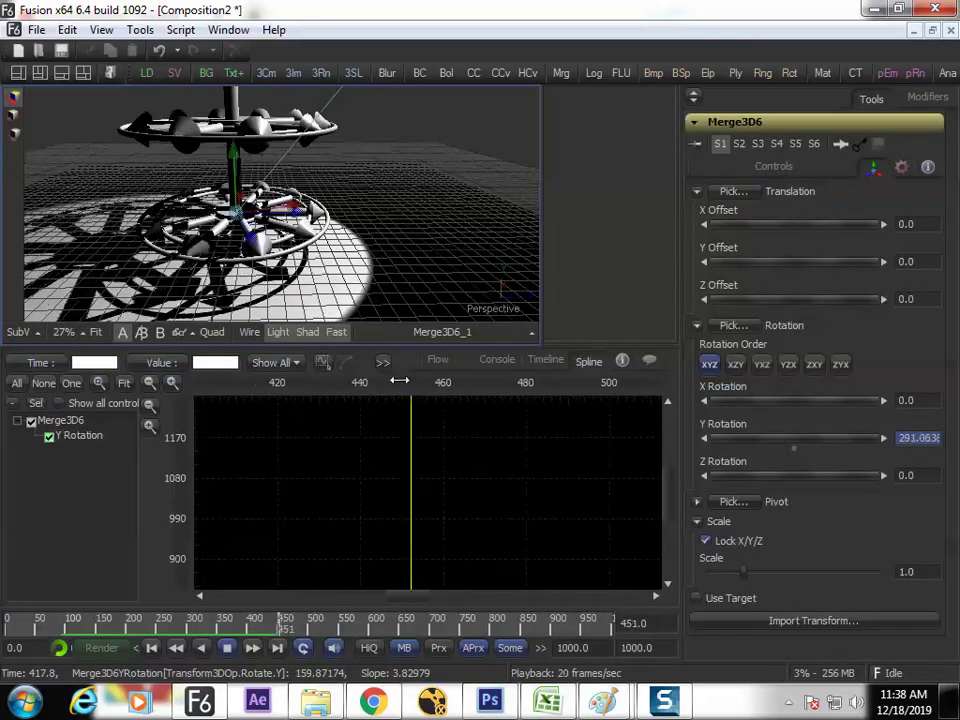
click(437, 360)
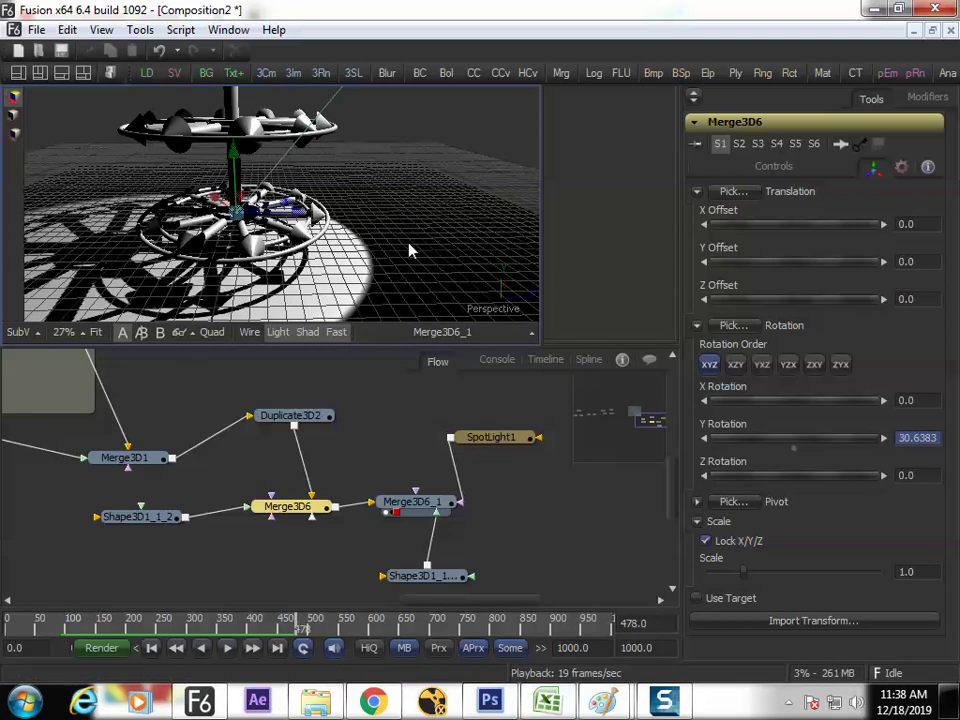
Check the ten tv channel id reference video in Chrome and replay the ornament's rotation in Fusion.
click(372, 706)
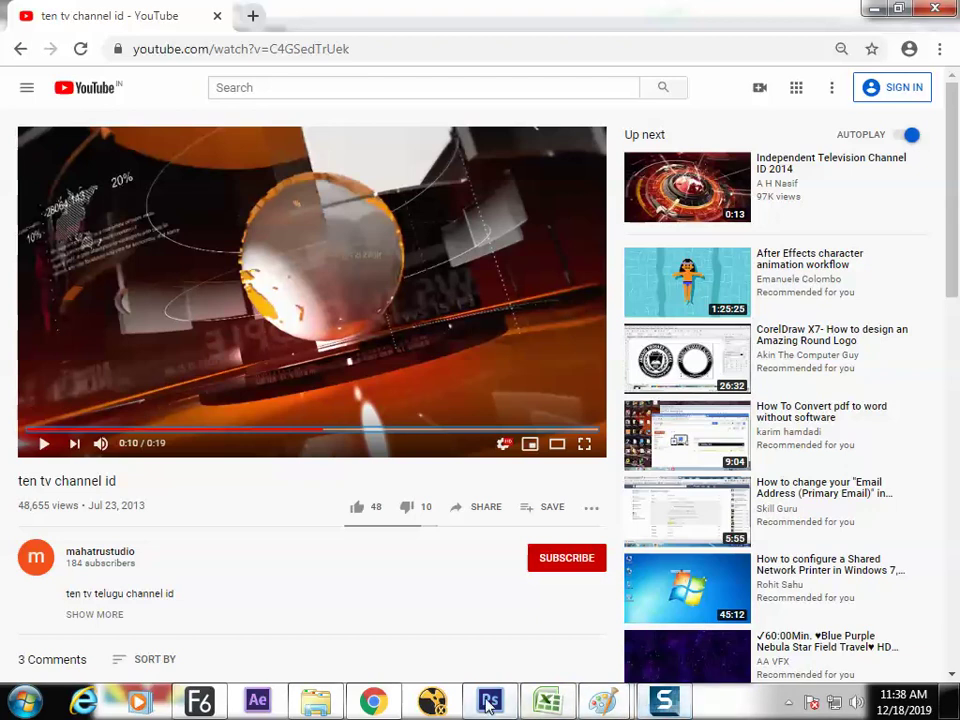
click(382, 703)
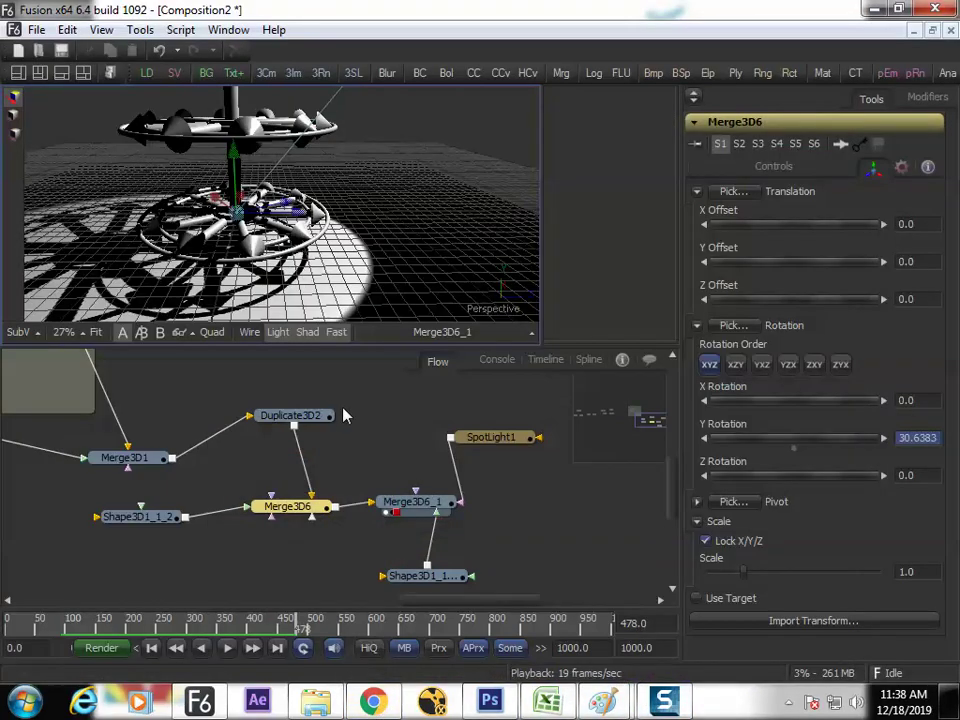
drag(317, 490, 204, 487)
drag(191, 502, 159, 504)
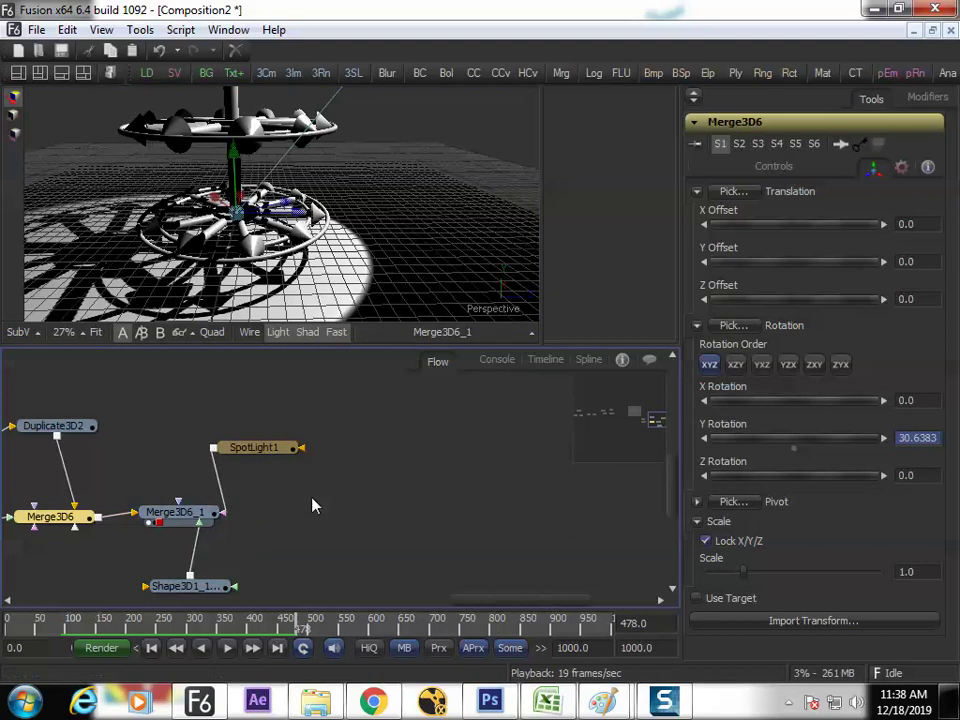
key(space)
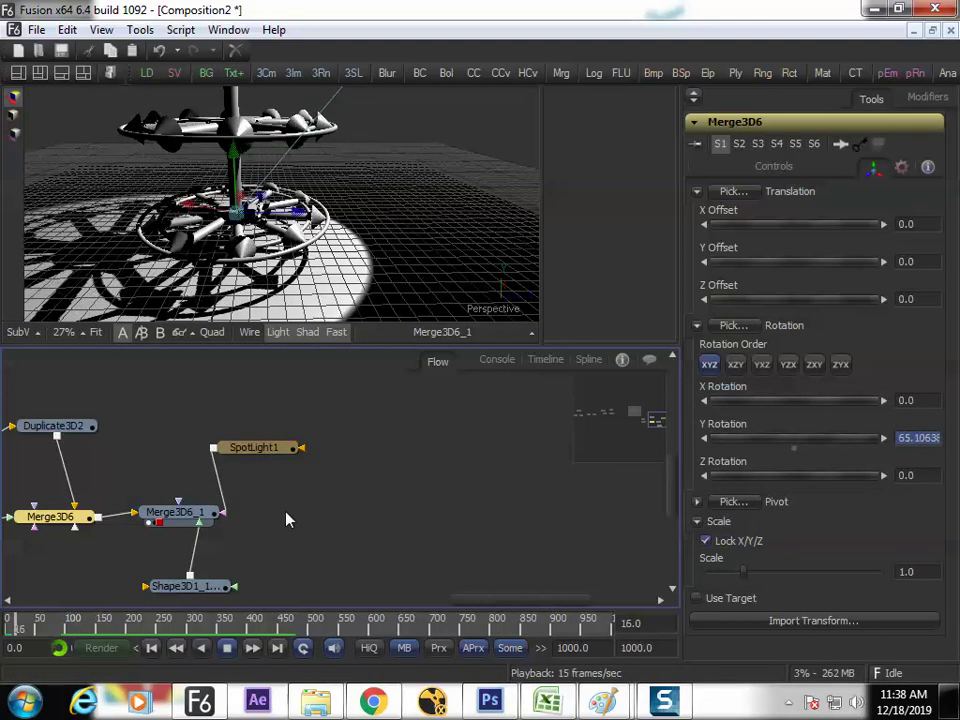
key(space)
click(289, 516)
Inspect the upstream shape nodes feeding Merge3D4, Merge3D3 and Merge3D2 to identify the wheel's parts.
drag(109, 516, 349, 520)
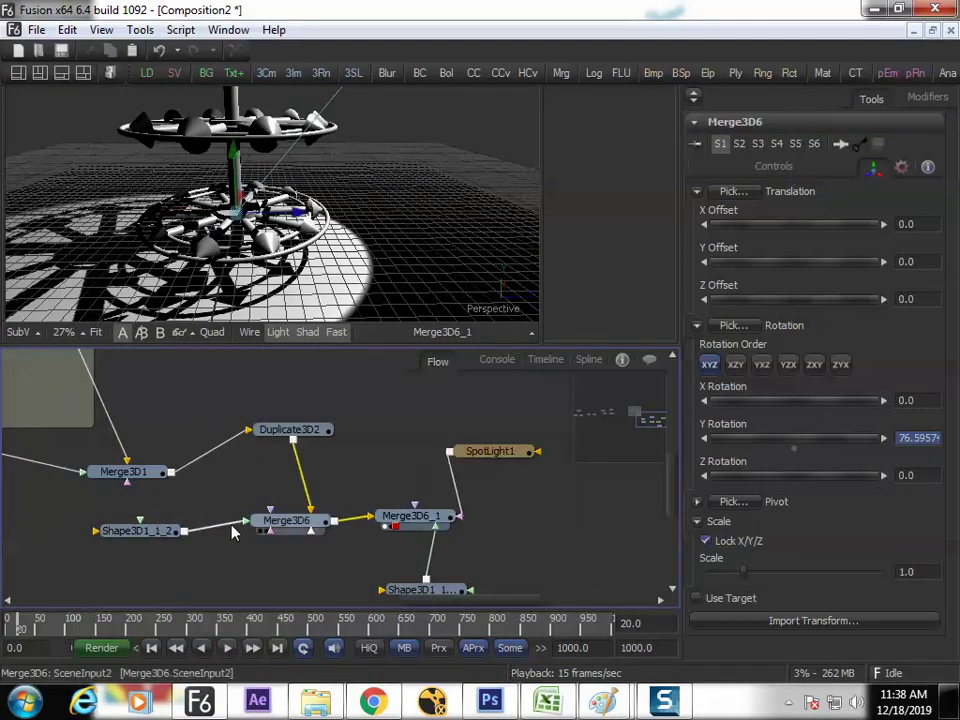
drag(50, 538, 318, 531)
mouse_move(140, 479)
mouse_down()
mouse_move(375, 559)
mouse_move(446, 544)
mouse_up()
mouse_move(173, 525)
mouse_down()
mouse_move(441, 529)
mouse_move(218, 545)
mouse_up()
scroll(218, 544, left, 5)
click(285, 528)
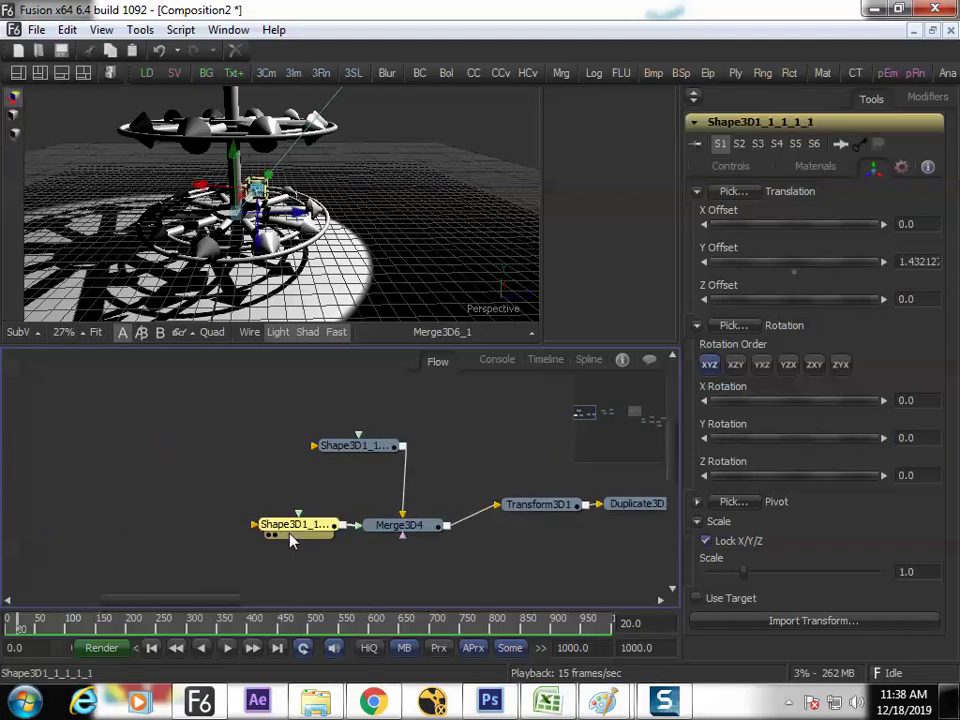
click(356, 445)
scroll(453, 460, right, 7)
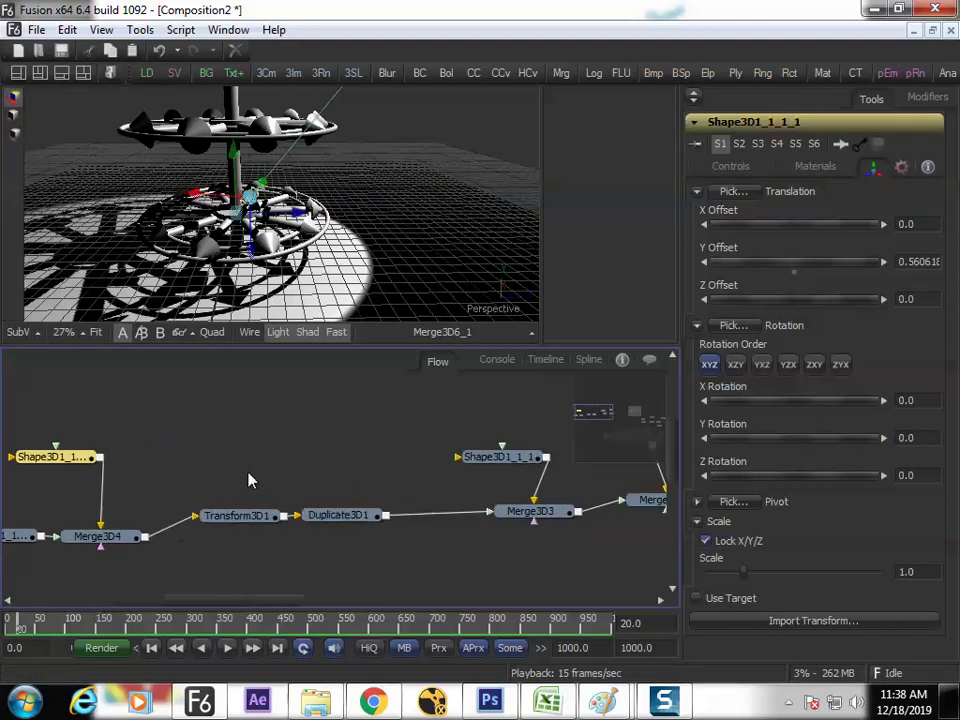
click(372, 464)
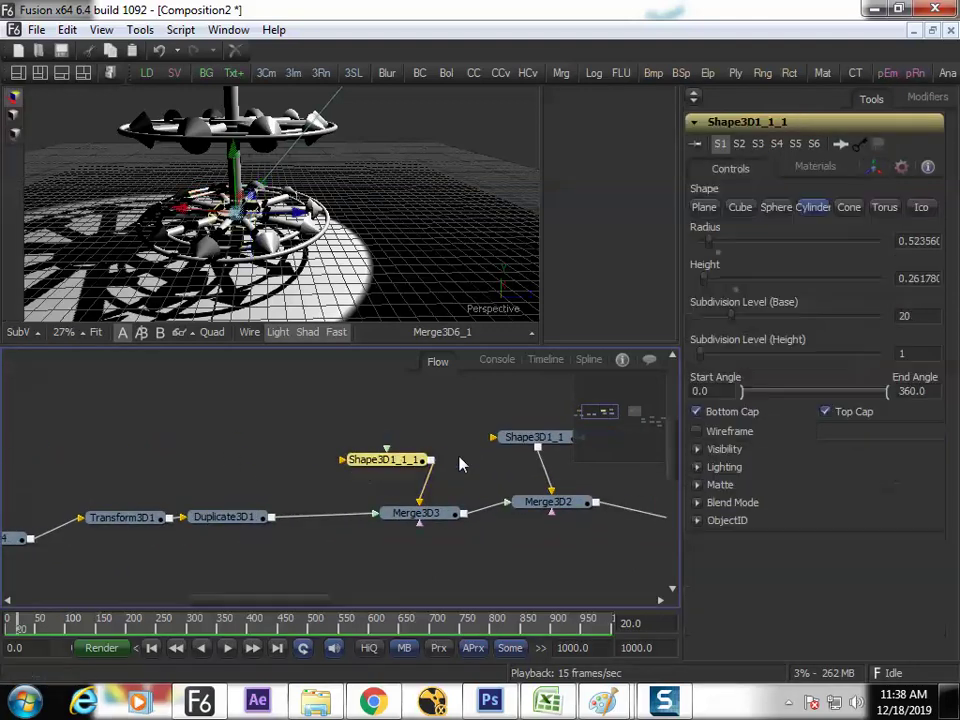
click(510, 452)
scroll(480, 455, right, 10)
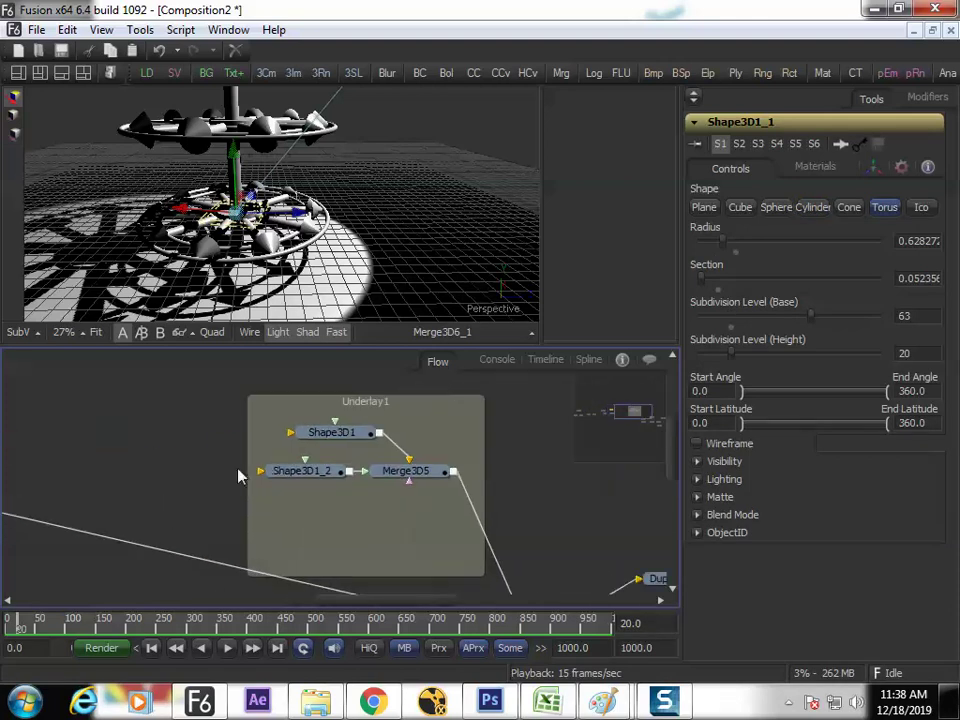
scroll(240, 476, left, 3)
Set the diffuse color of the inner ring Shape3D1 to magenta and of the outer ring Shape3D1_2 to cyan (R 0, G 1, B 1).
click(404, 468)
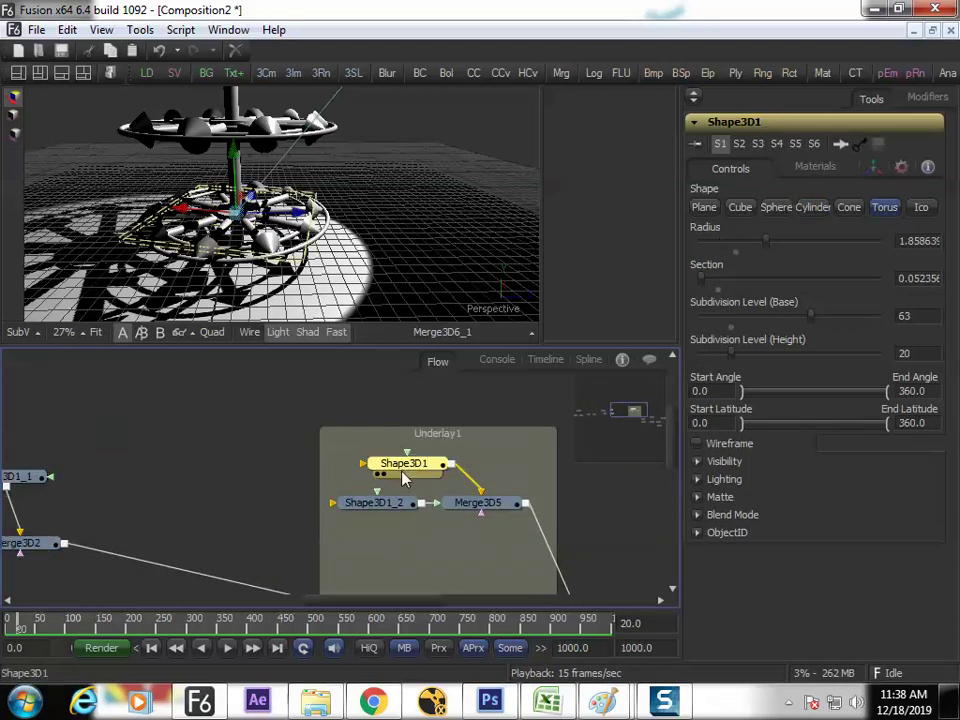
click(816, 169)
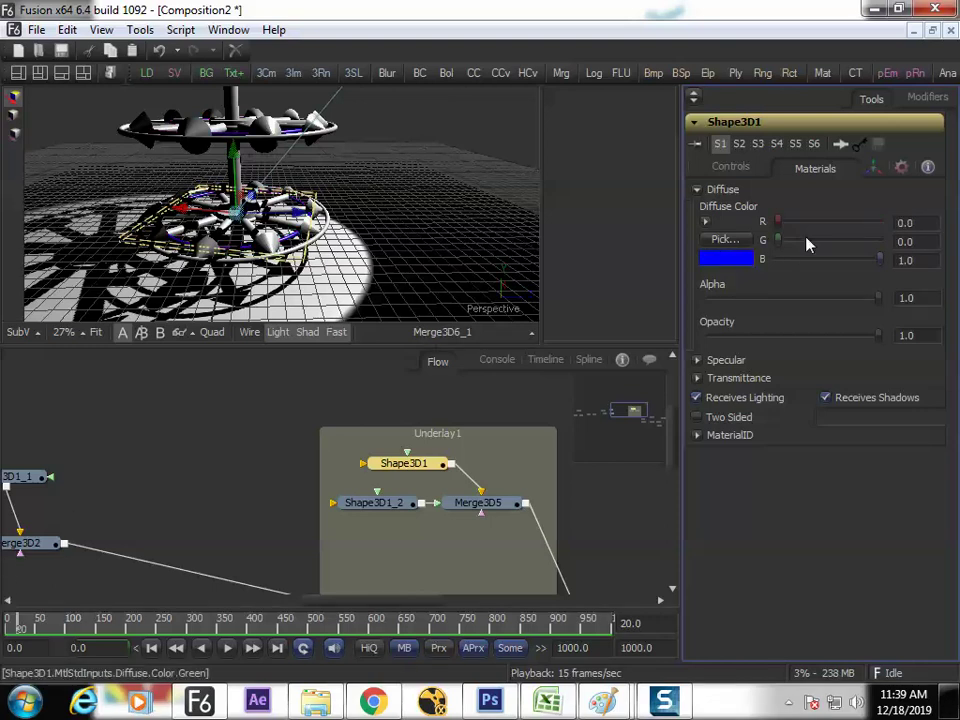
click(393, 510)
click(816, 167)
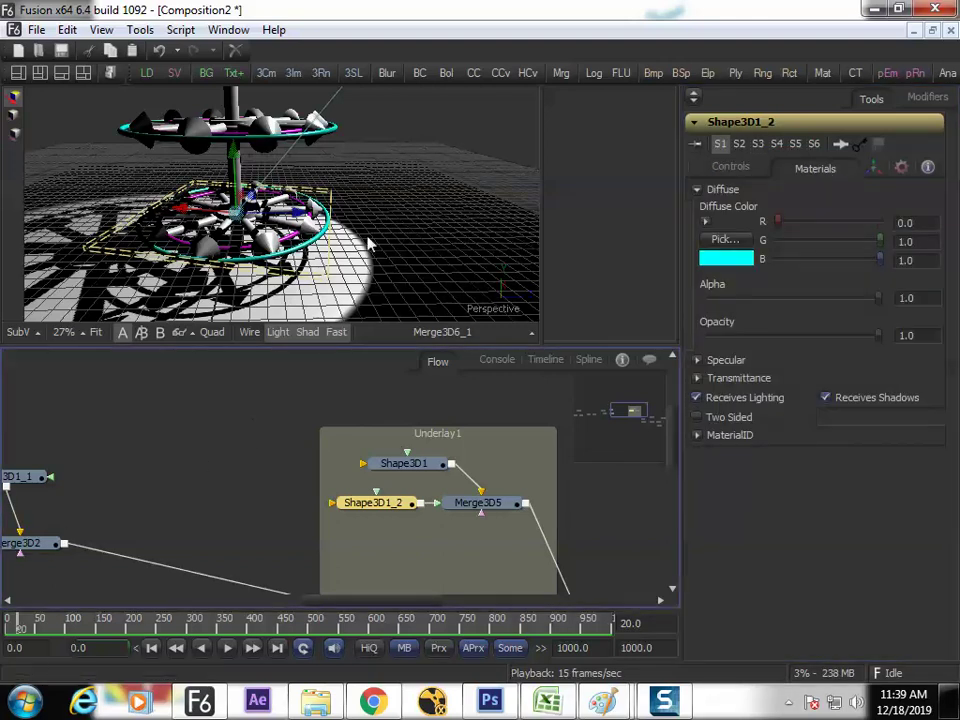
Play the animation in the maximized viewer and examine the colored wheels and their shadows from low and high angles.
key(F4)
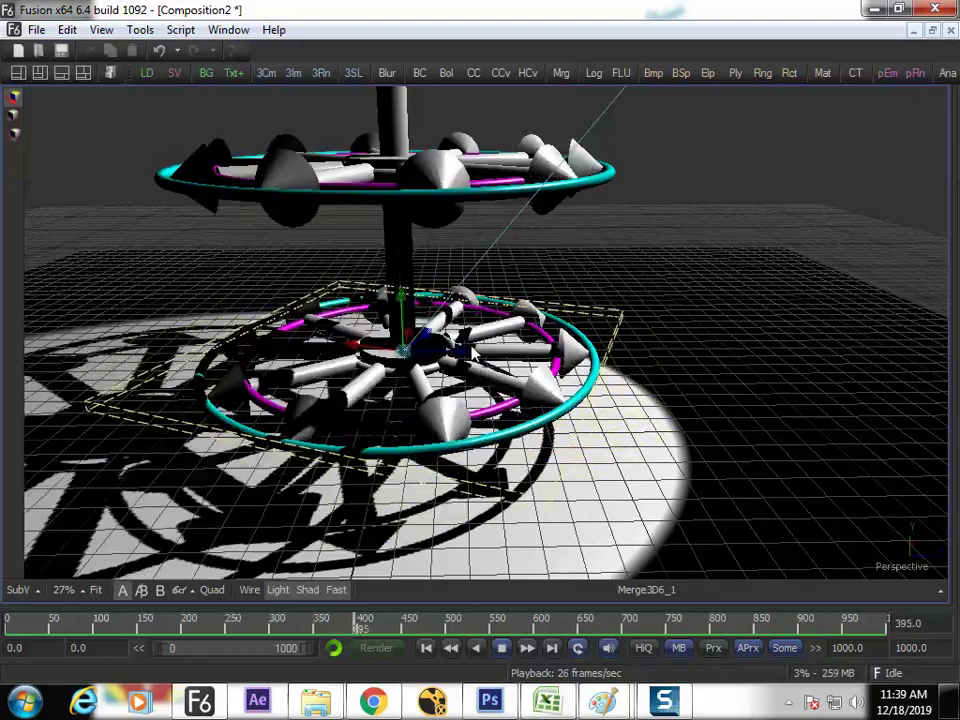
key(F4)
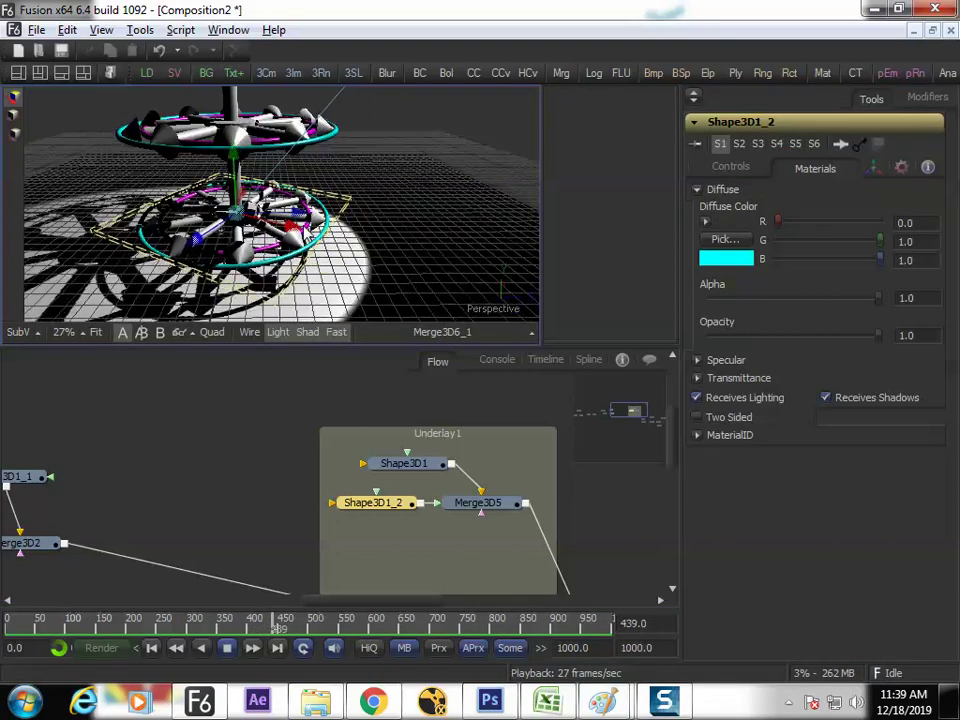
key(space)
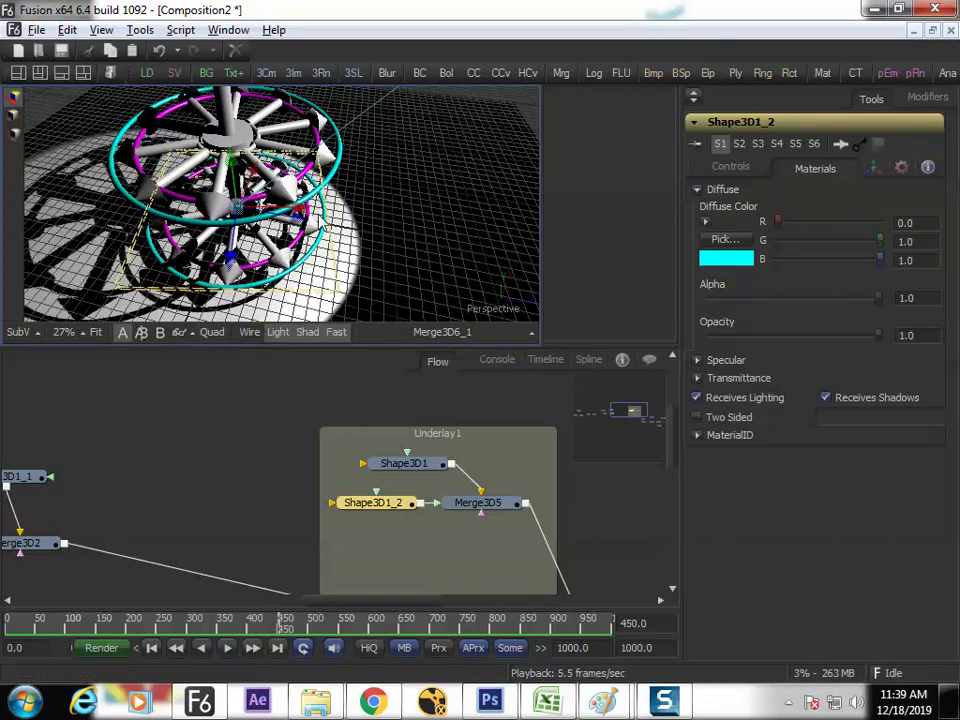
key(space)
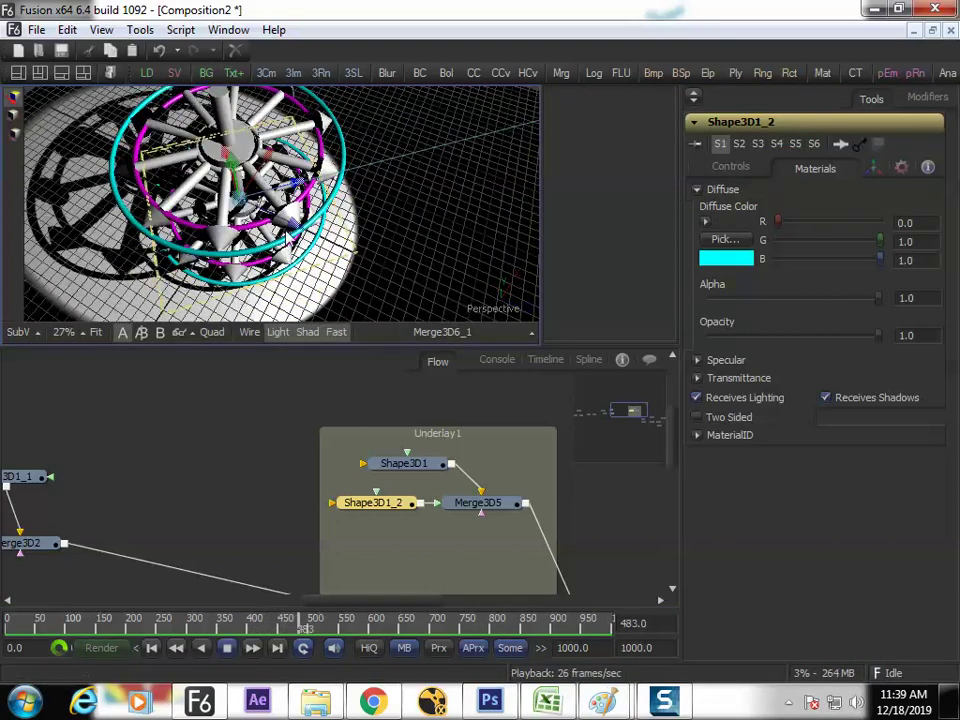
key(F4)
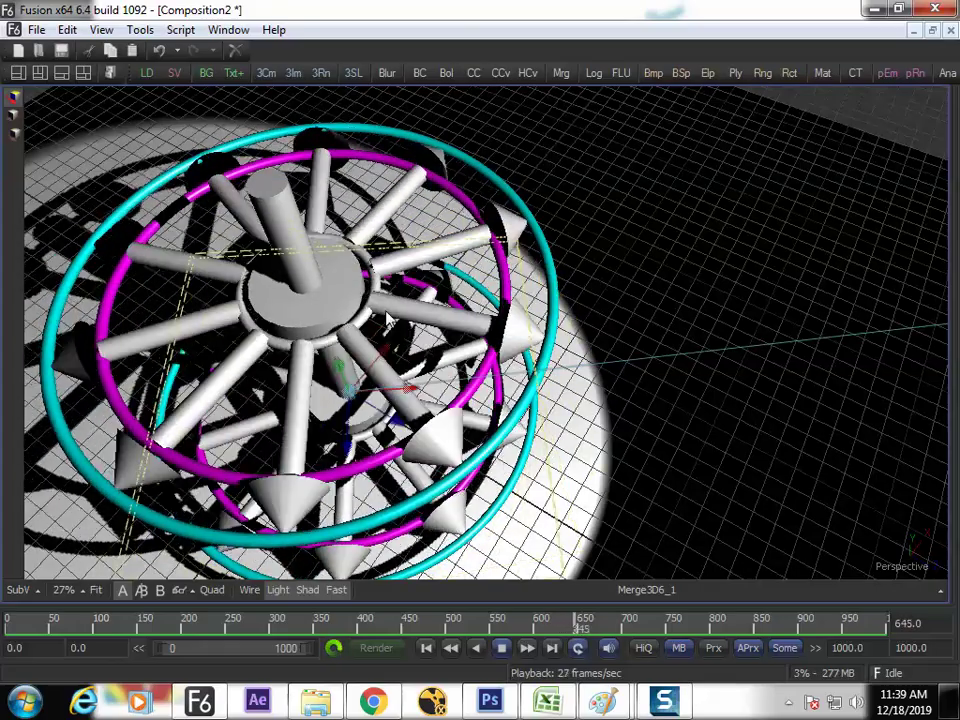
key(F4)
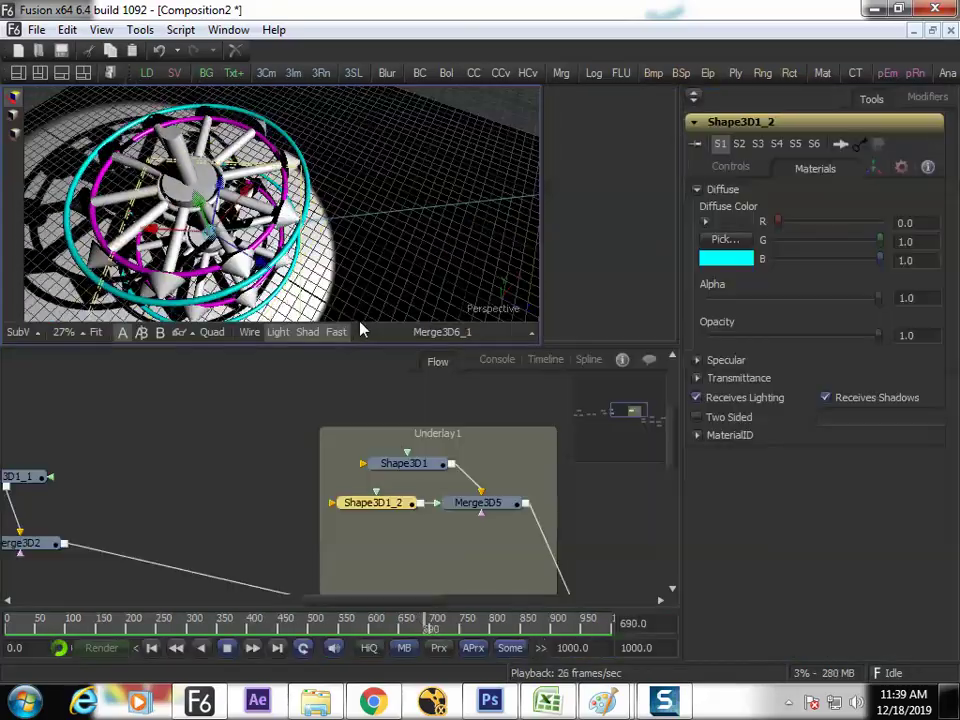
Rearrange the end of the flow by shifting the floor shape Shape3D1_1_2_1 and moving Merge3D6_1 farther from Merge3D6.
drag(372, 454, 147, 434)
drag(257, 467, 78, 422)
drag(278, 456, 150, 412)
drag(374, 502, 185, 419)
drag(257, 499, 248, 479)
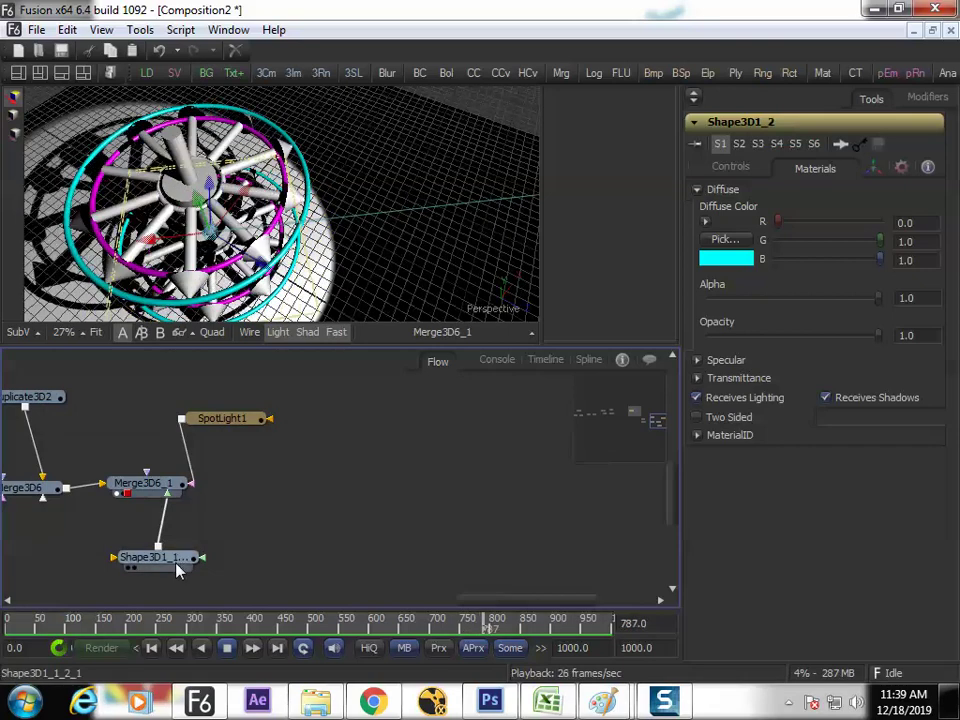
mouse_move(176, 570)
mouse_down()
mouse_move(214, 556)
mouse_move(163, 558)
mouse_up()
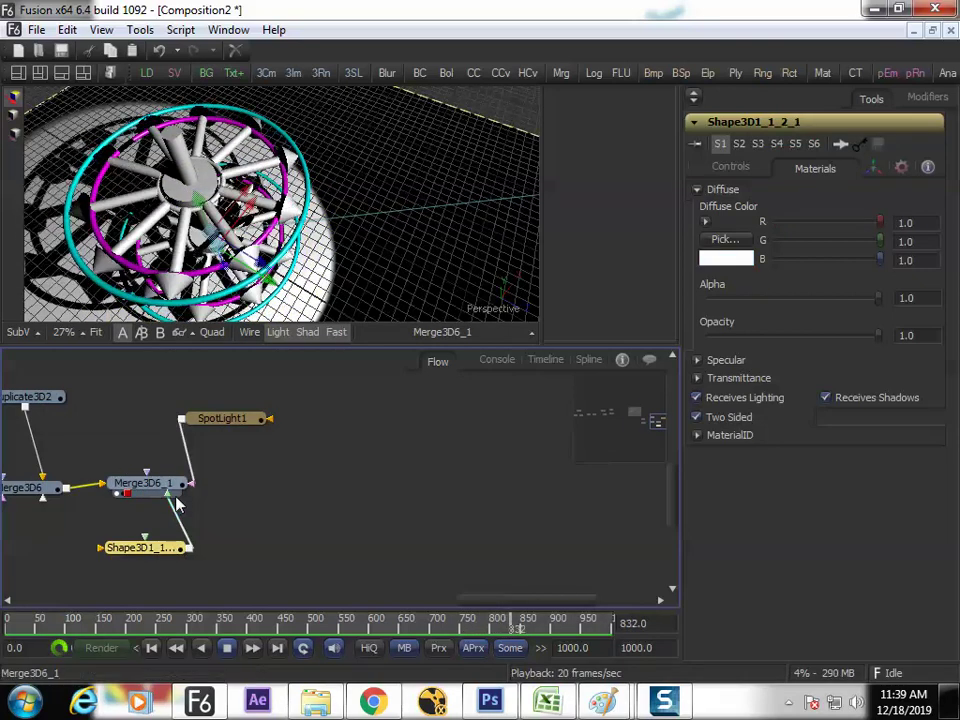
drag(150, 484, 344, 468)
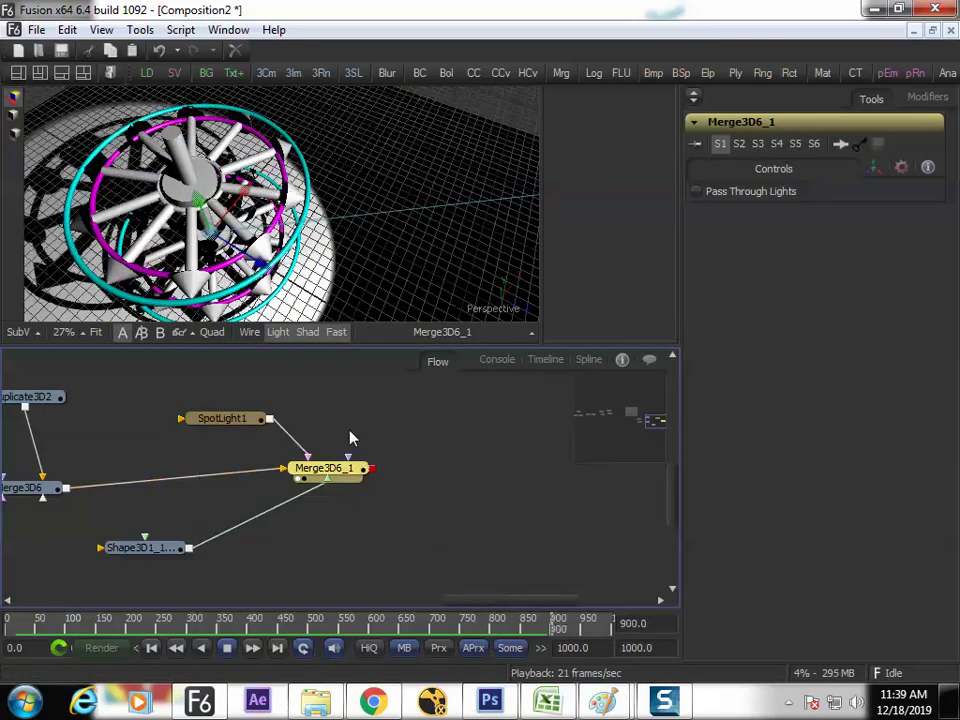
Add a Renderer 3D node fed by Merge3D6_1 at the end of the flow.
click(146, 32)
mouse_move(90, 58)
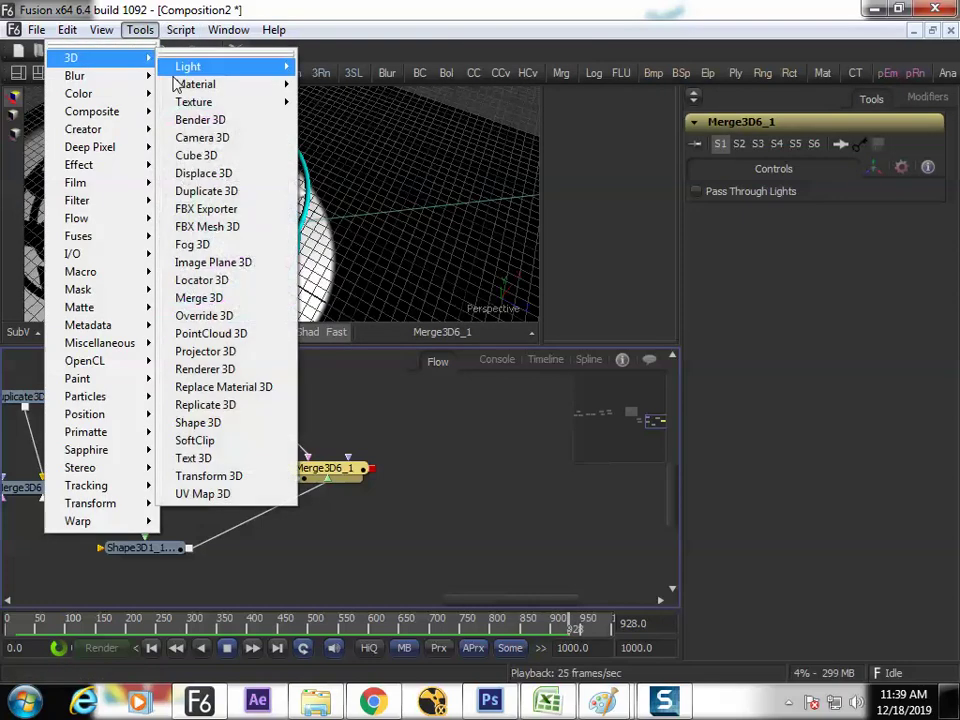
click(205, 369)
click(484, 483)
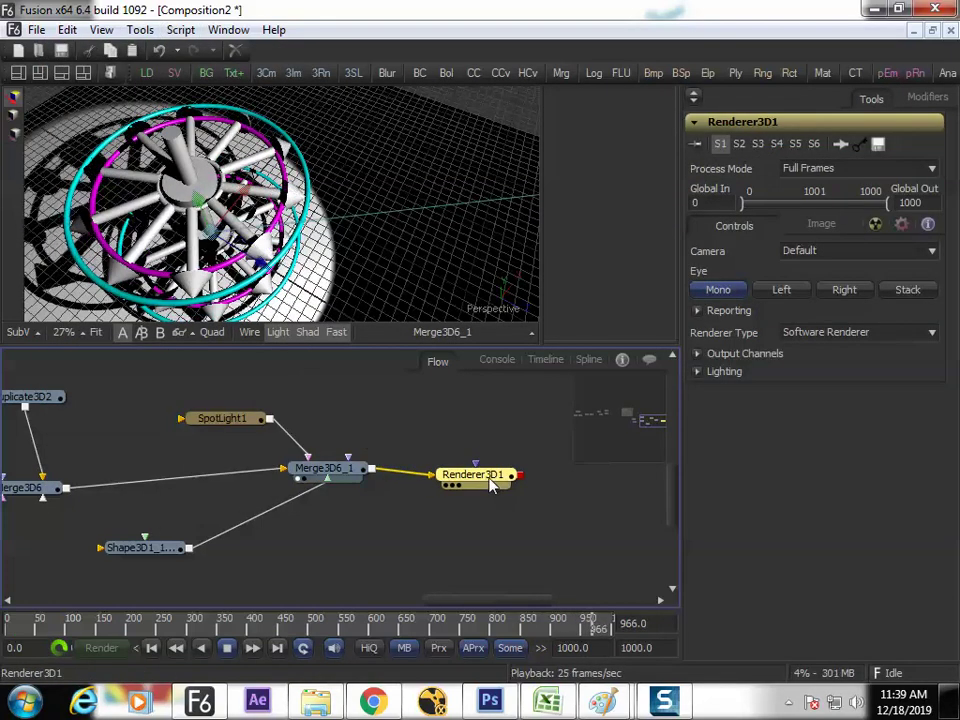
Display Renderer3D1 in the viewer and enable its lighting and shadows.
click(699, 373)
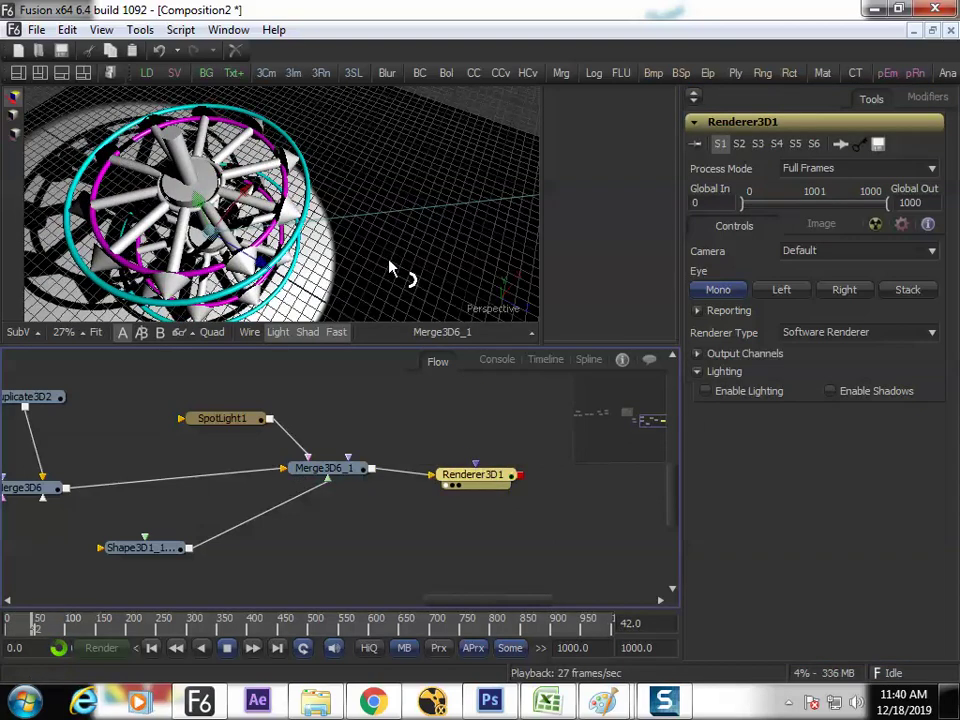
key(1)
click(108, 315)
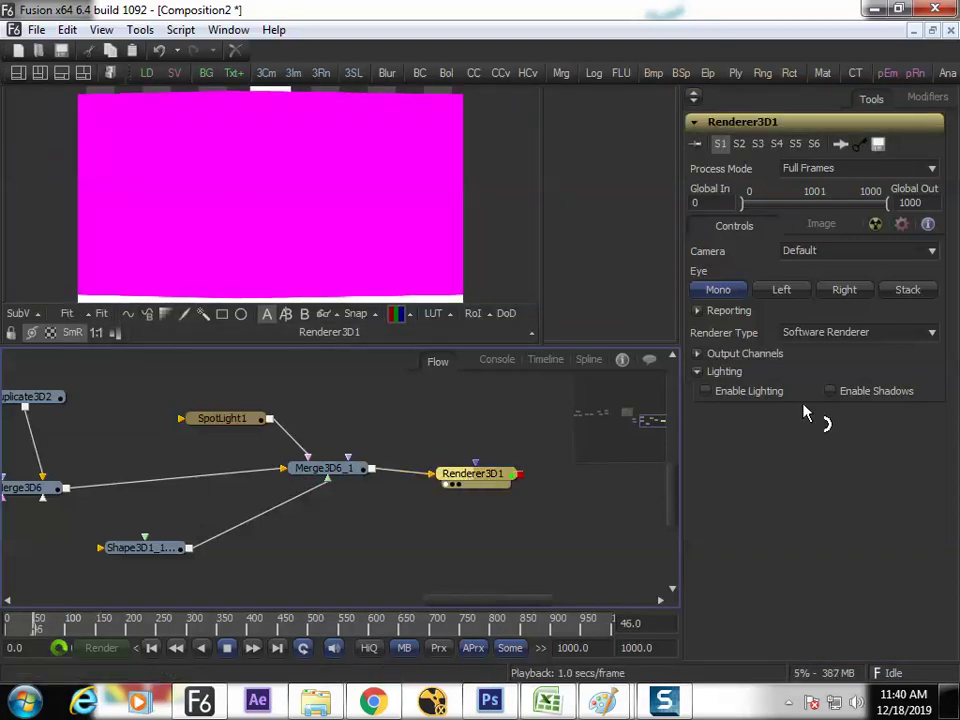
click(752, 394)
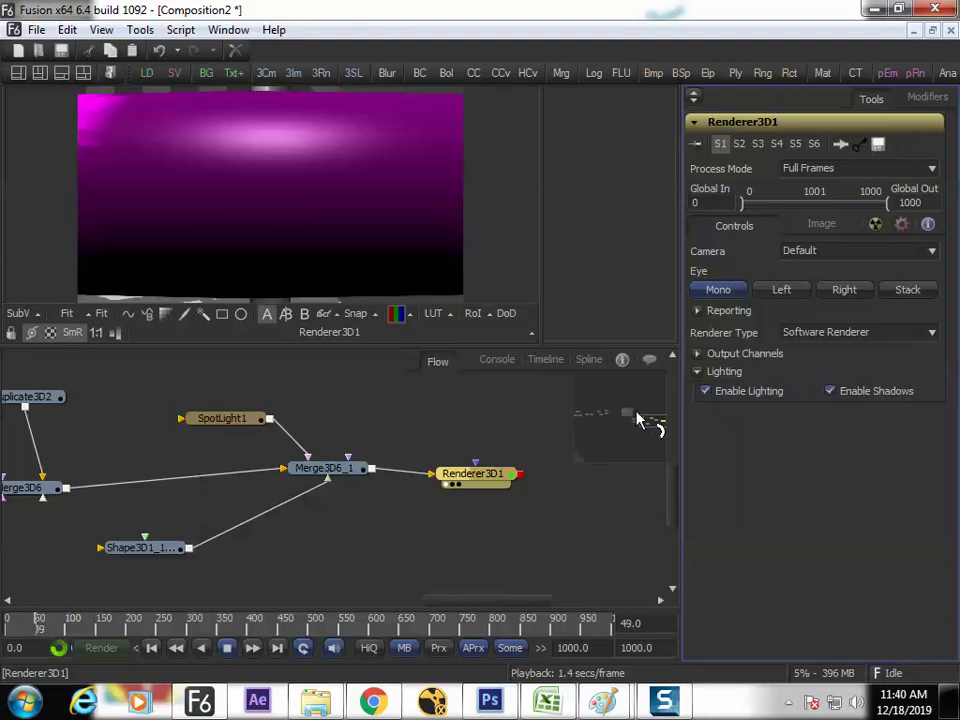
Frame the whole scene by setting Merge3D6_1's Z offset to about -9.39 and its X rotation to about 50.28.
click(336, 474)
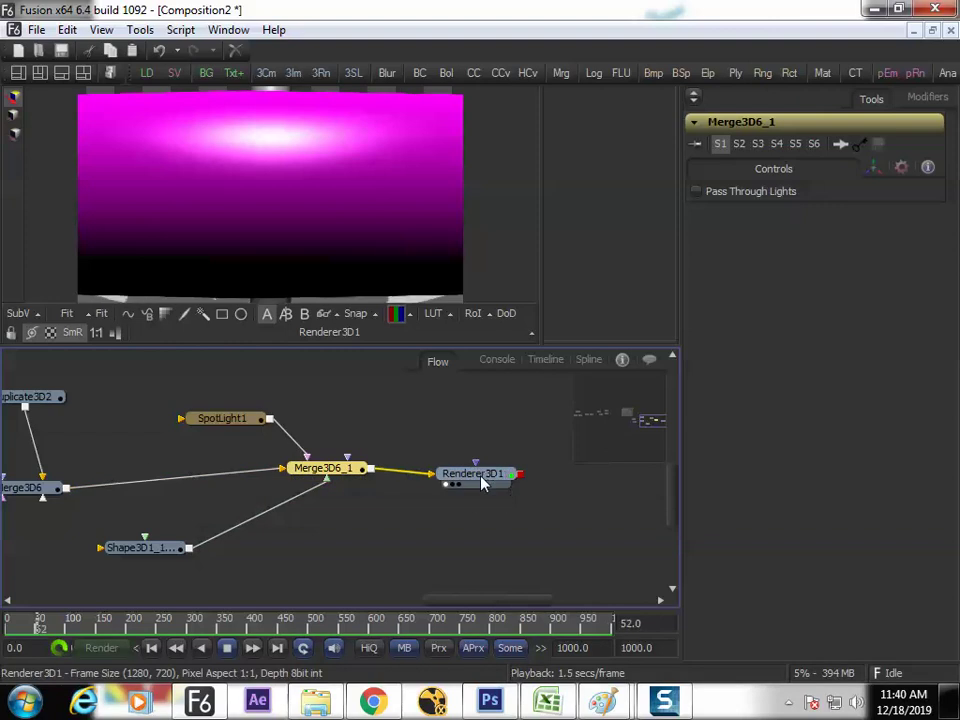
drag(483, 484, 503, 484)
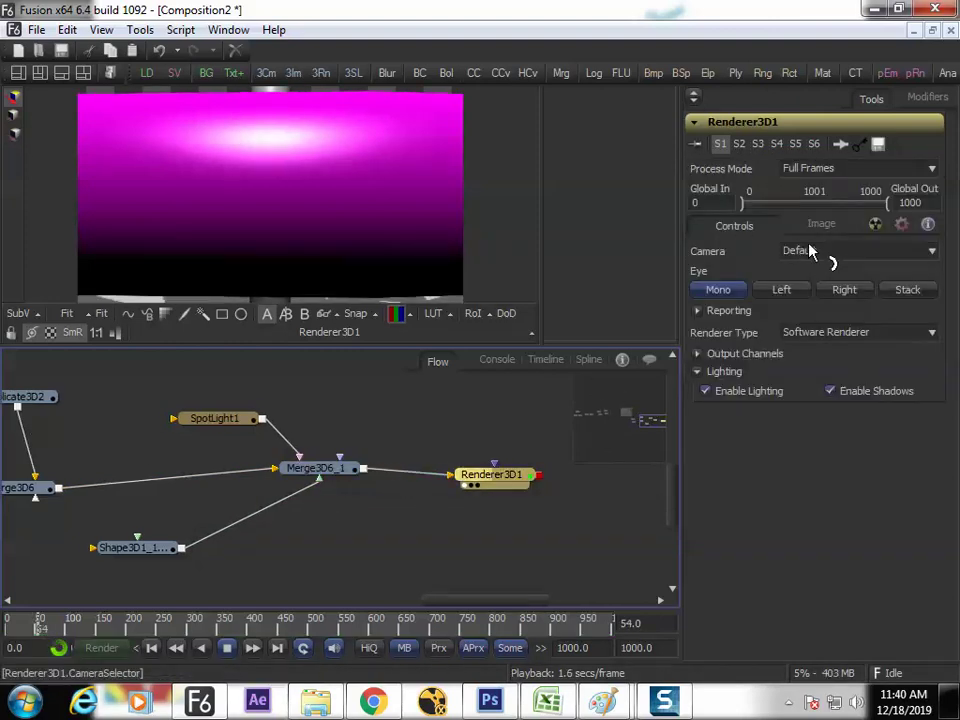
click(821, 226)
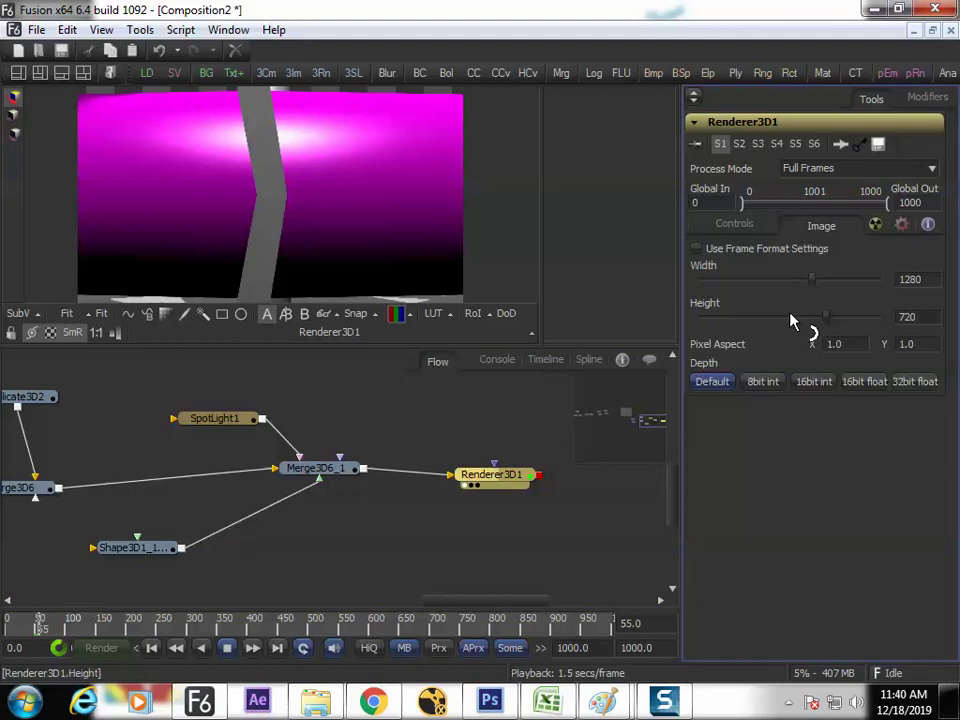
click(322, 478)
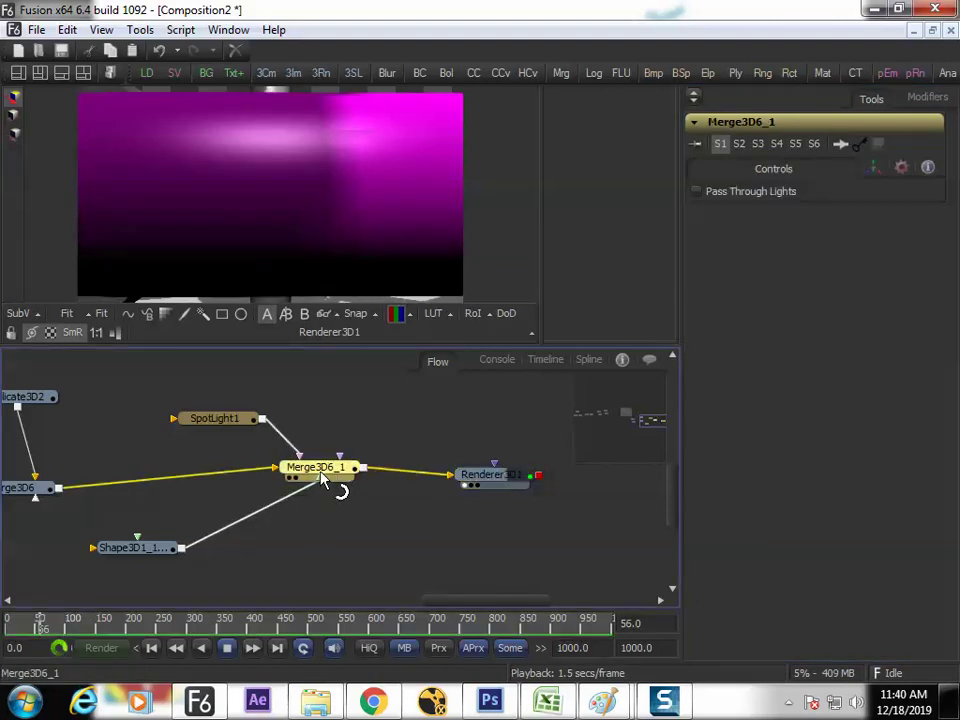
click(874, 168)
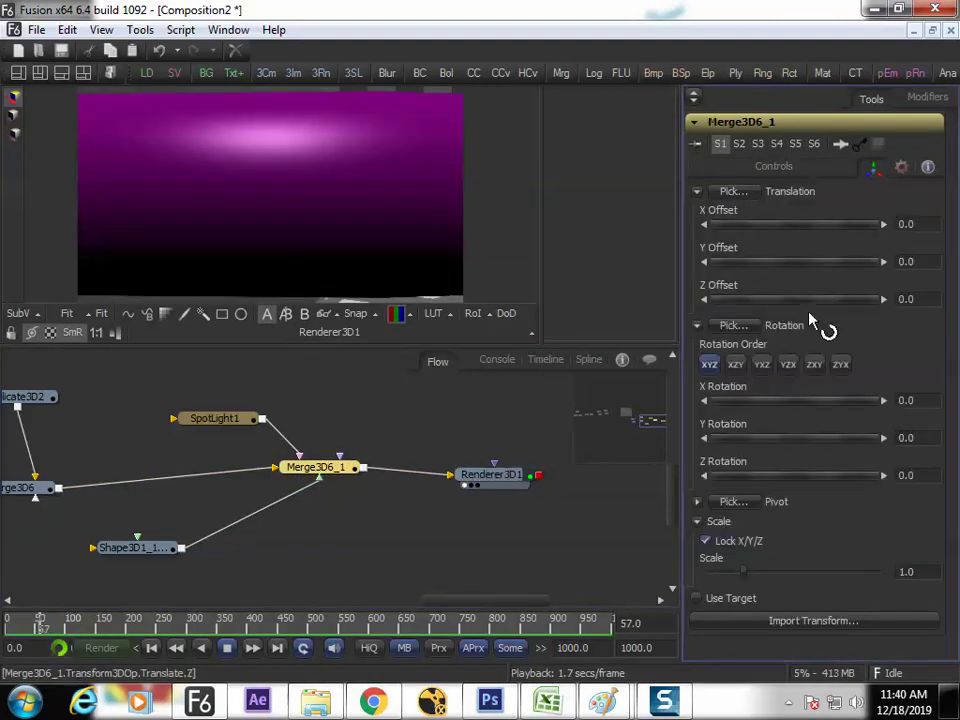
drag(810, 310, 703, 313)
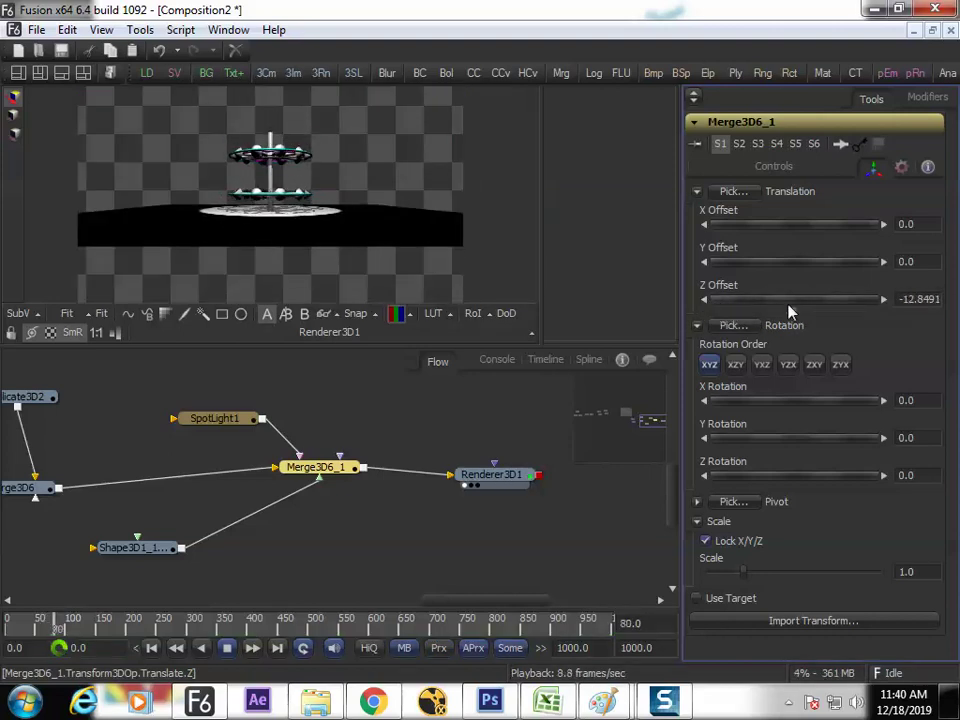
drag(791, 301, 776, 329)
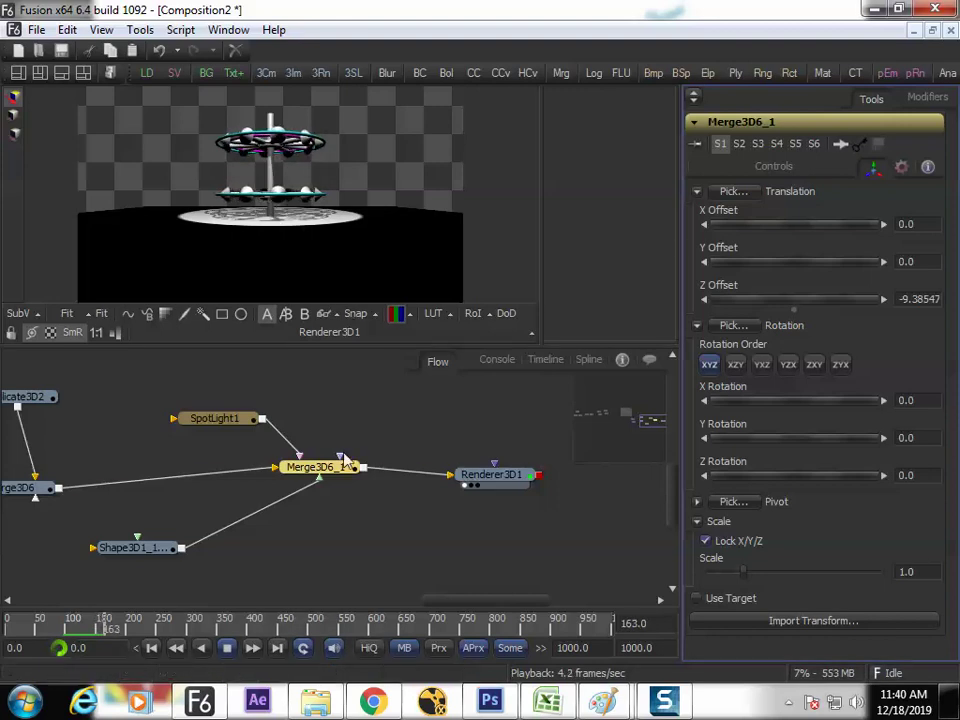
click(337, 482)
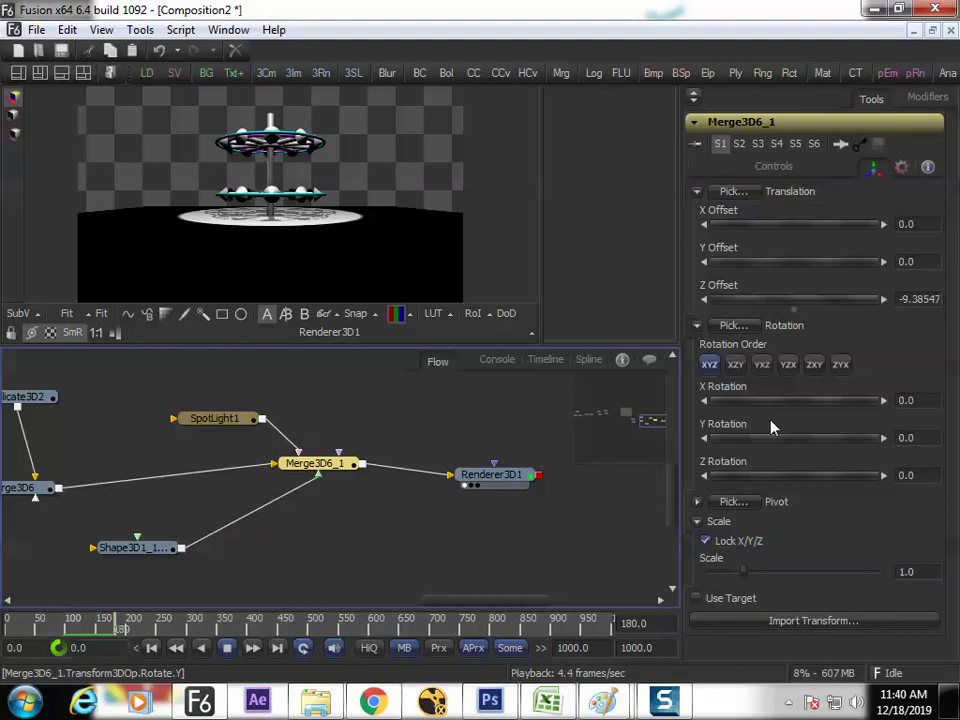
drag(783, 412, 810, 388)
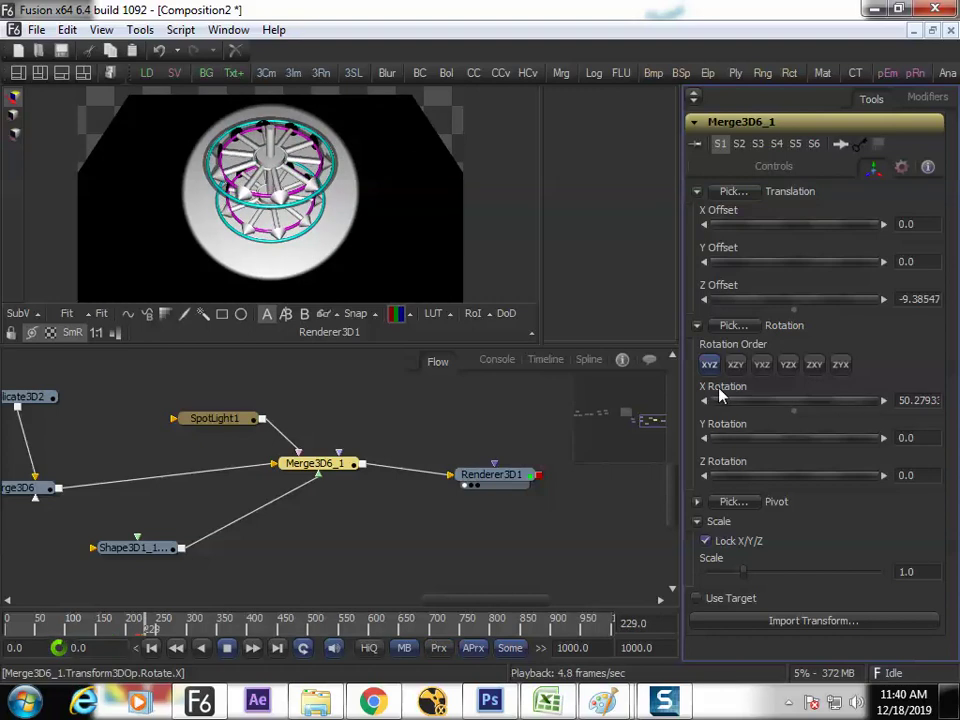
Review Renderer3D1's image size and renderer type, keeping Software Renderer, and examine the rendered ornament in the maximized viewer.
click(510, 485)
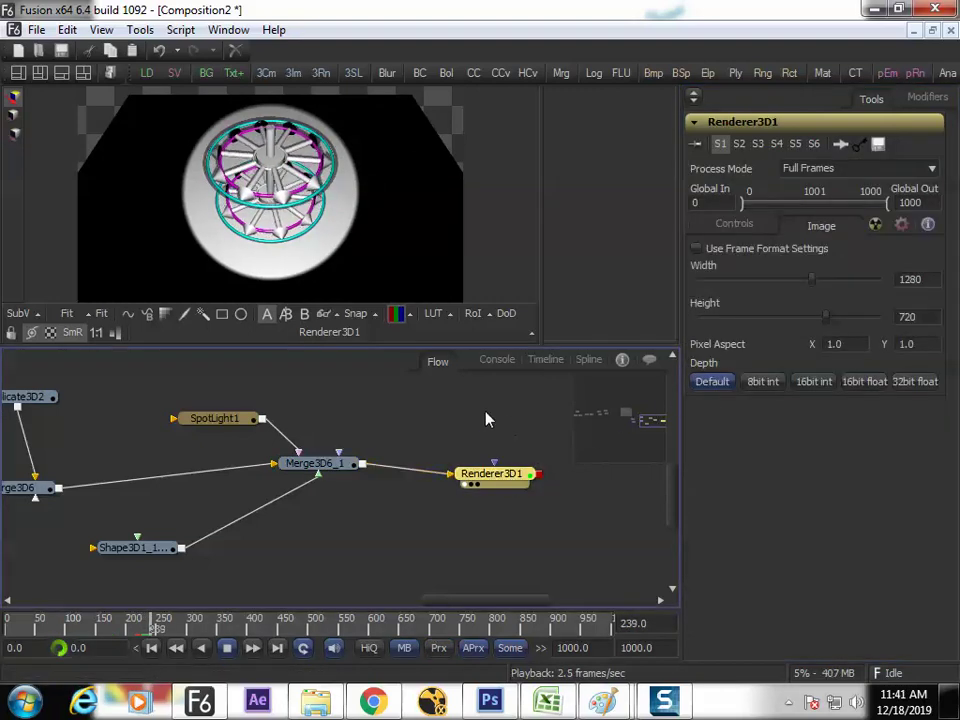
click(484, 452)
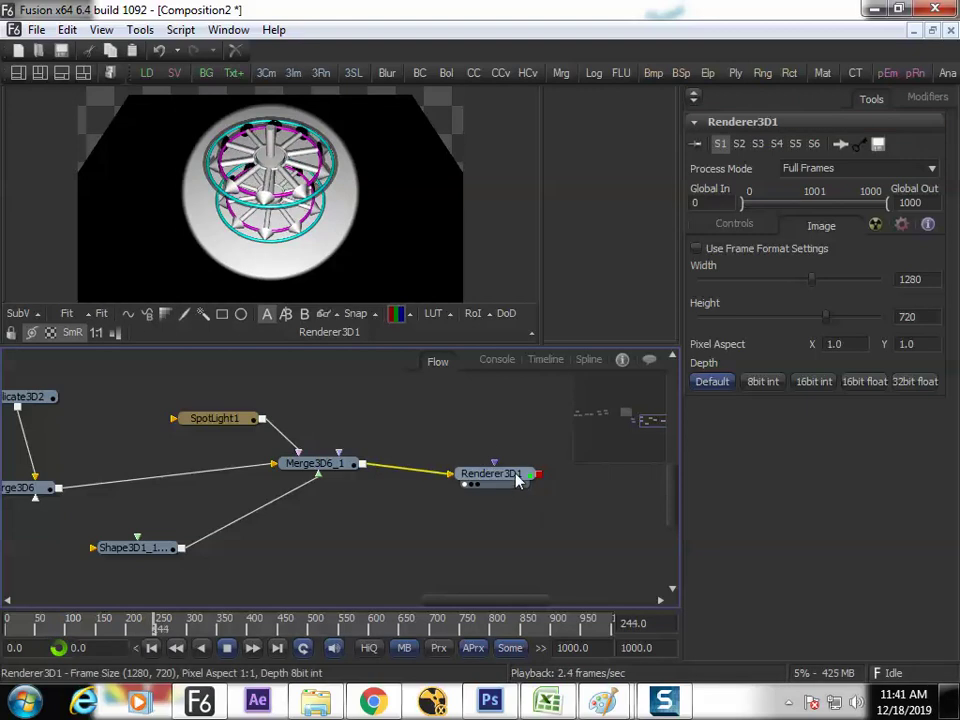
click(514, 475)
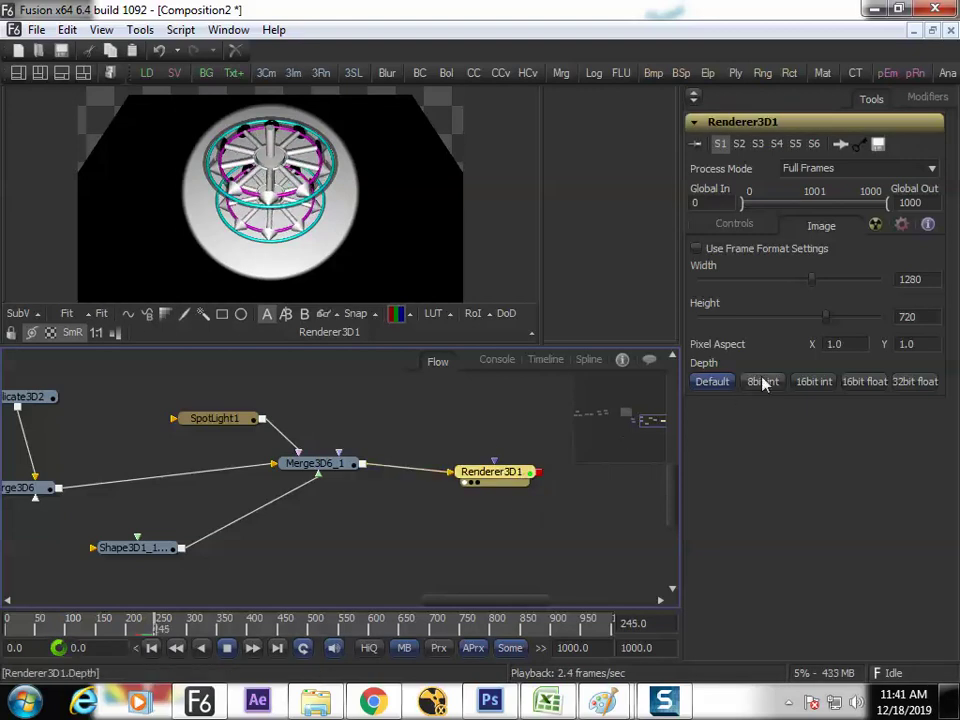
click(740, 225)
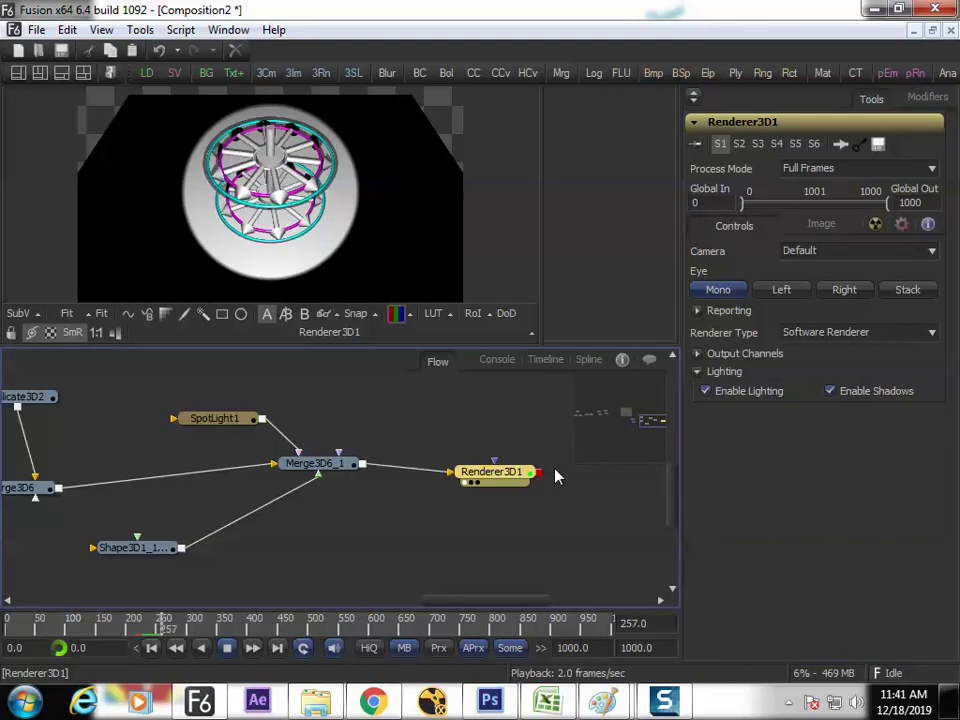
click(849, 332)
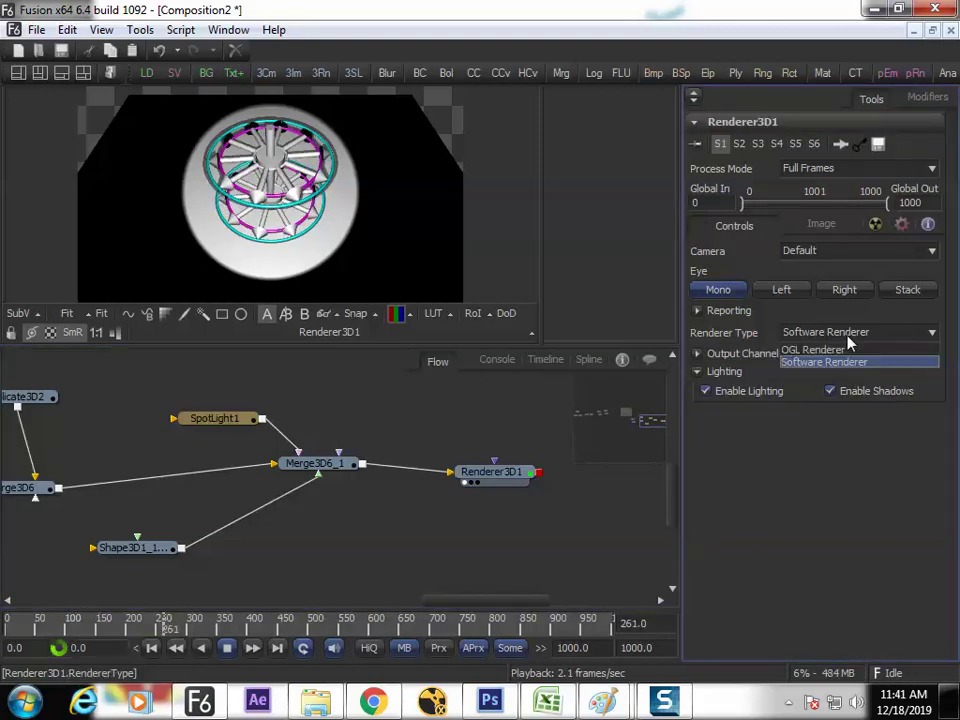
click(822, 362)
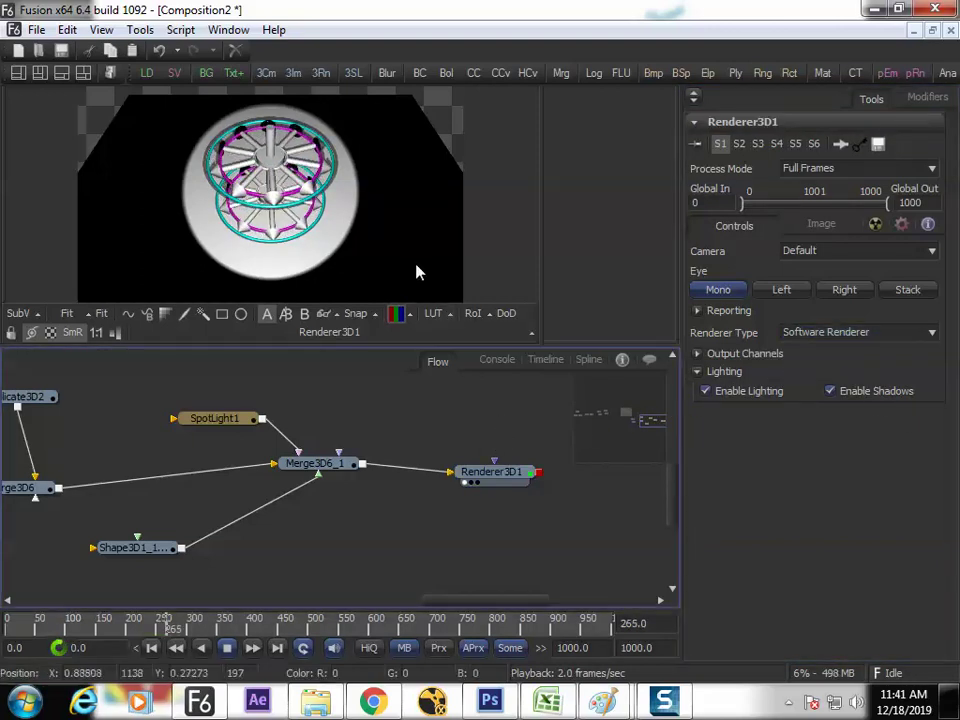
key(F4)
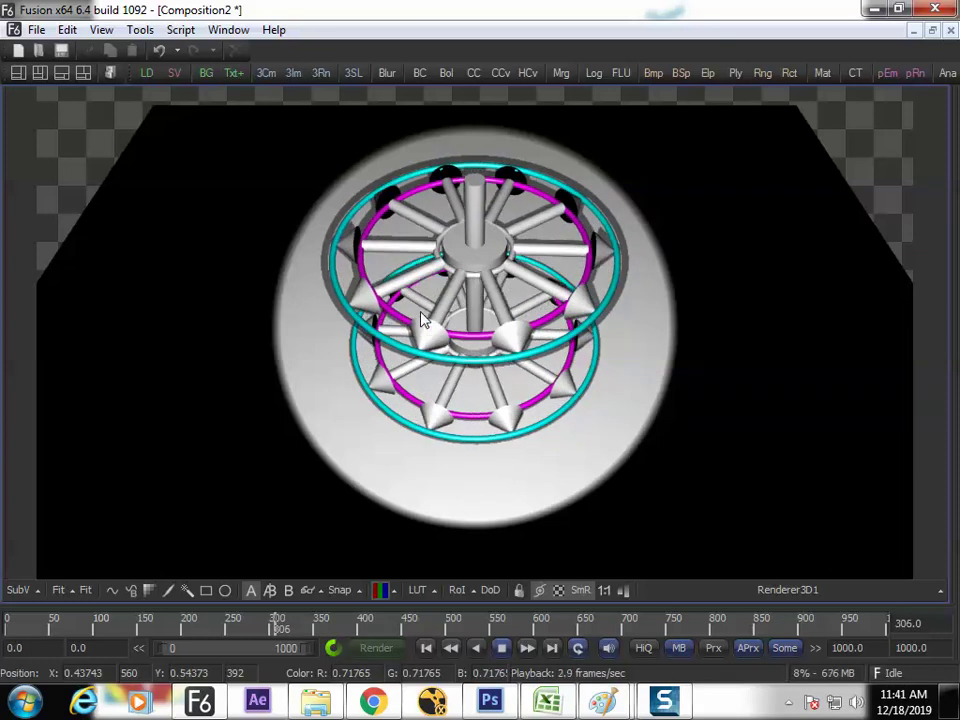
key(F4)
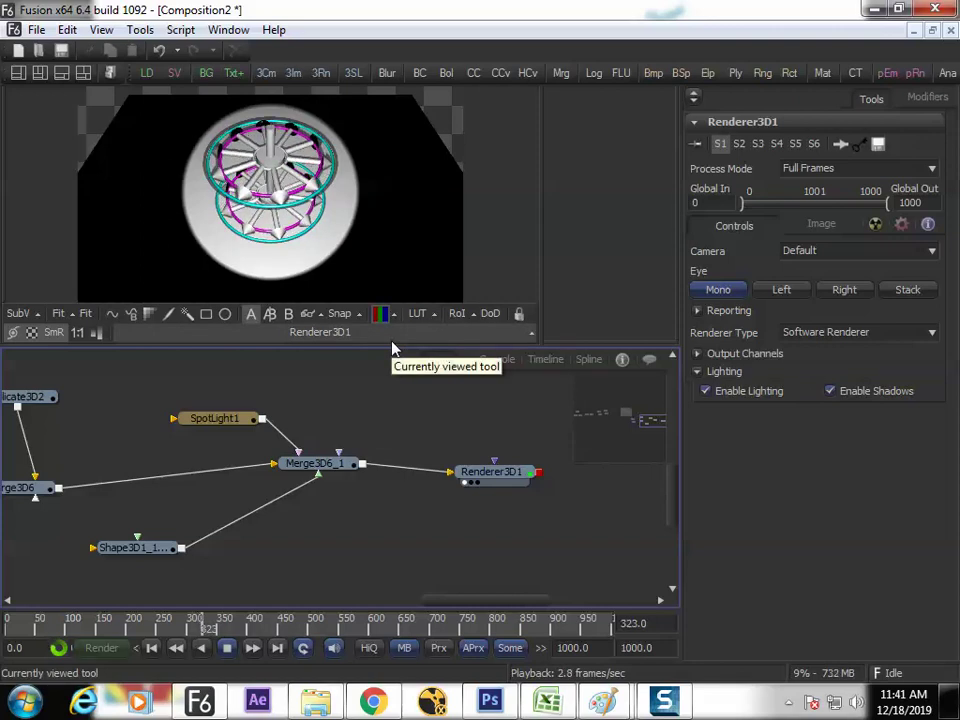
Open a new floating view, show Renderer3D1 in it and fit the whole image to the window.
drag(355, 541, 505, 549)
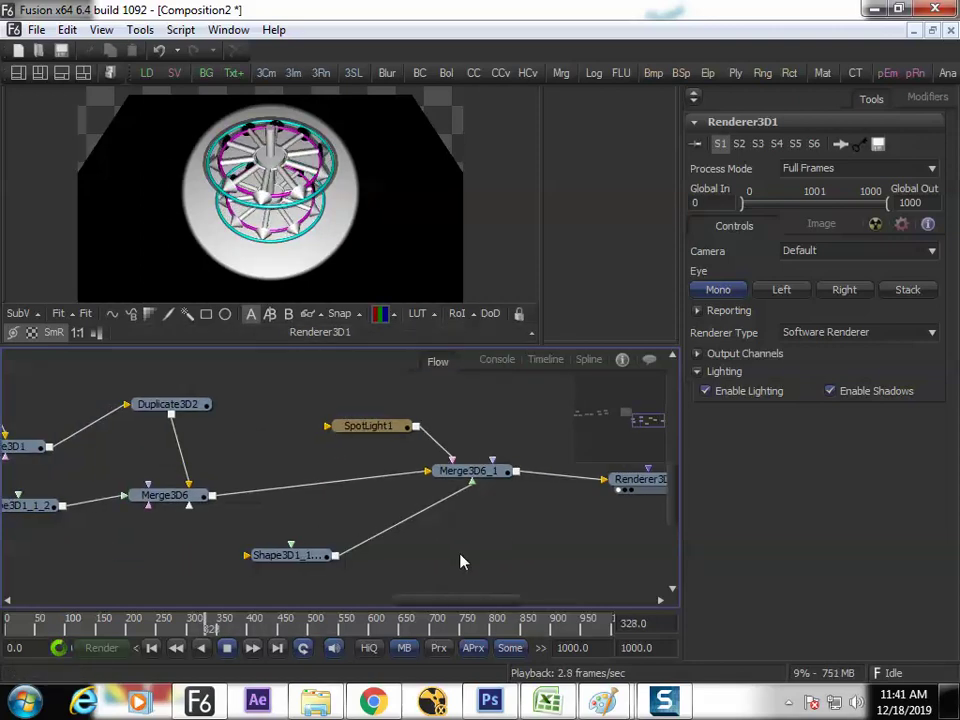
drag(390, 555, 529, 544)
drag(426, 546, 216, 577)
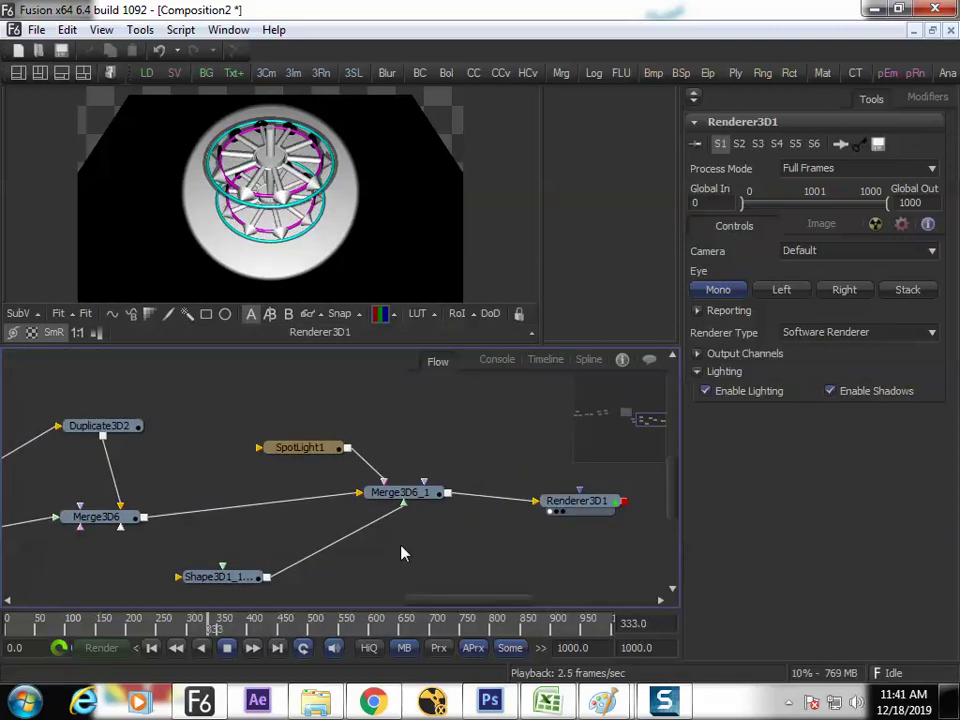
drag(393, 385, 331, 373)
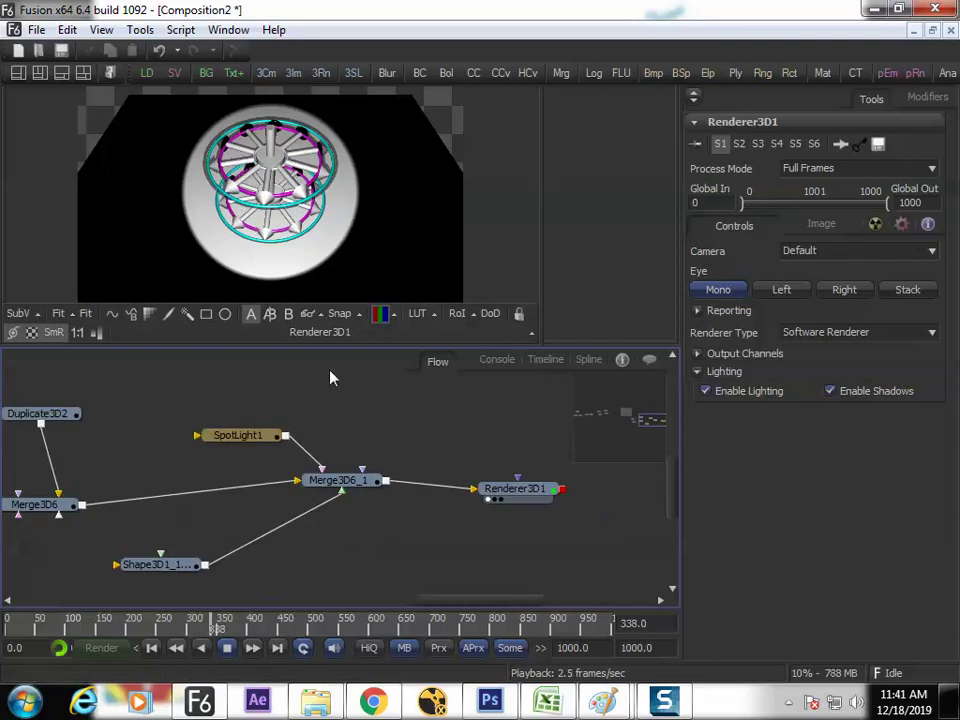
click(228, 29)
click(190, 57)
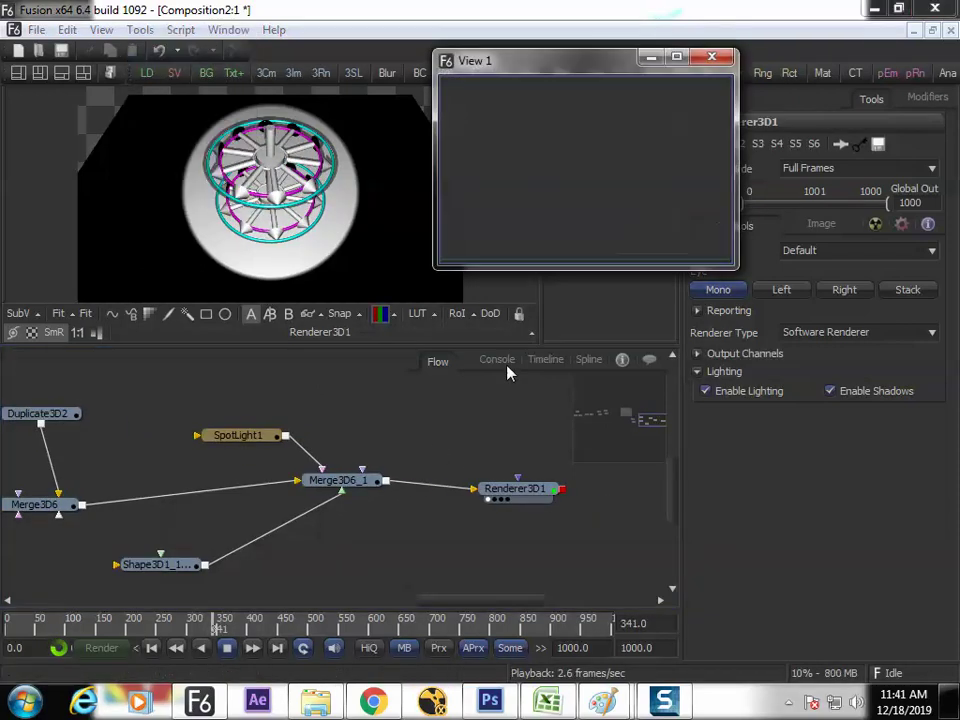
drag(514, 487, 540, 192)
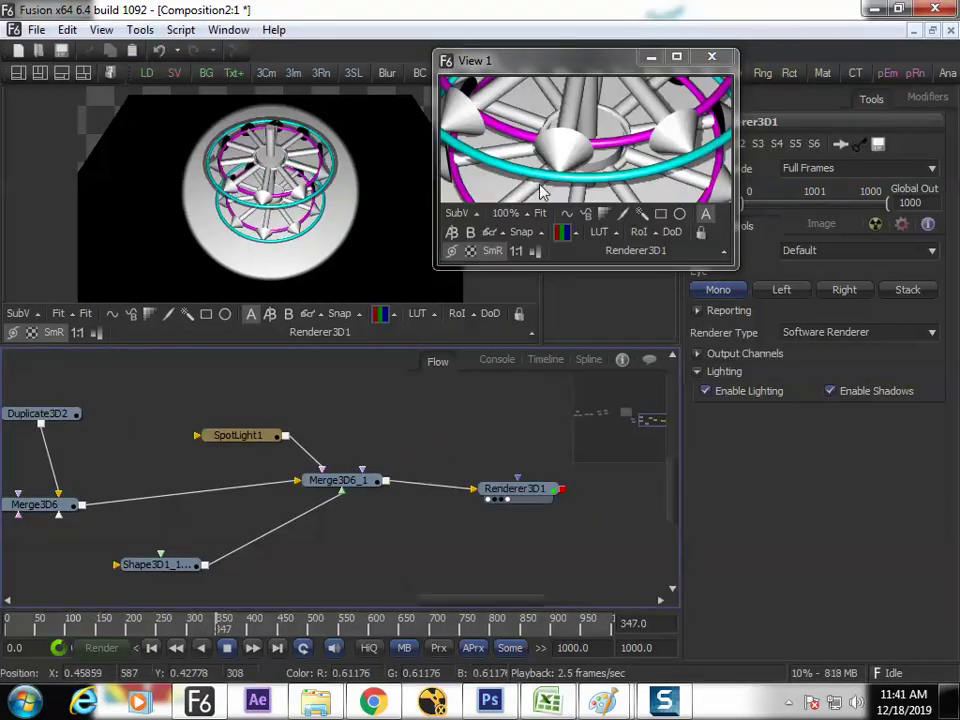
click(540, 213)
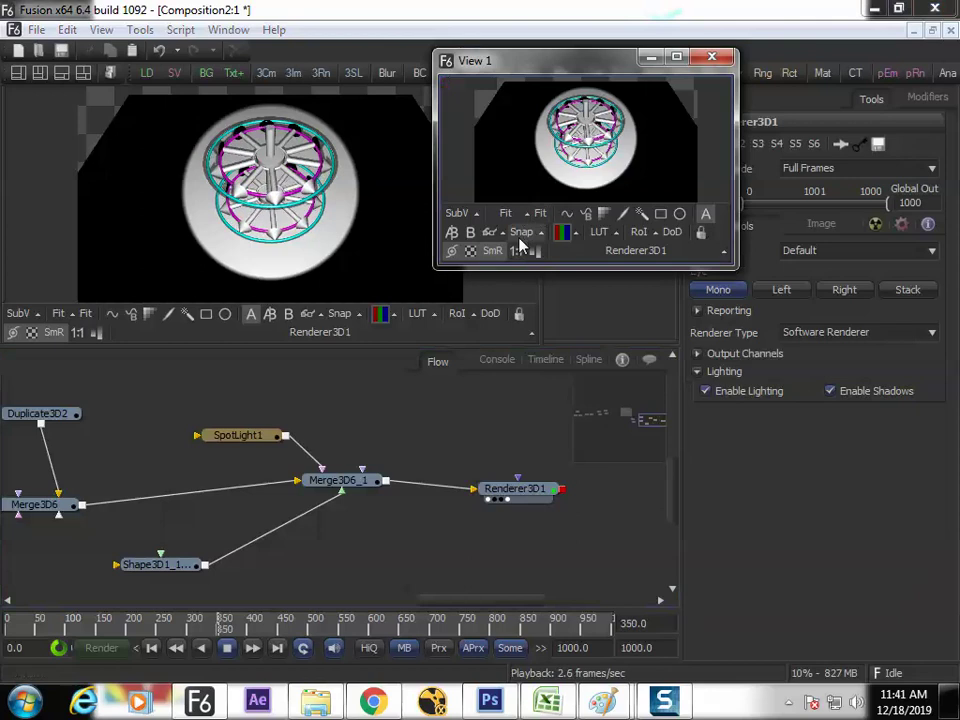
Maximize the flow and examine the whole node tree, from the wheel's shapes and merges to Renderer3D1.
click(390, 417)
key(F4)
drag(423, 403, 750, 572)
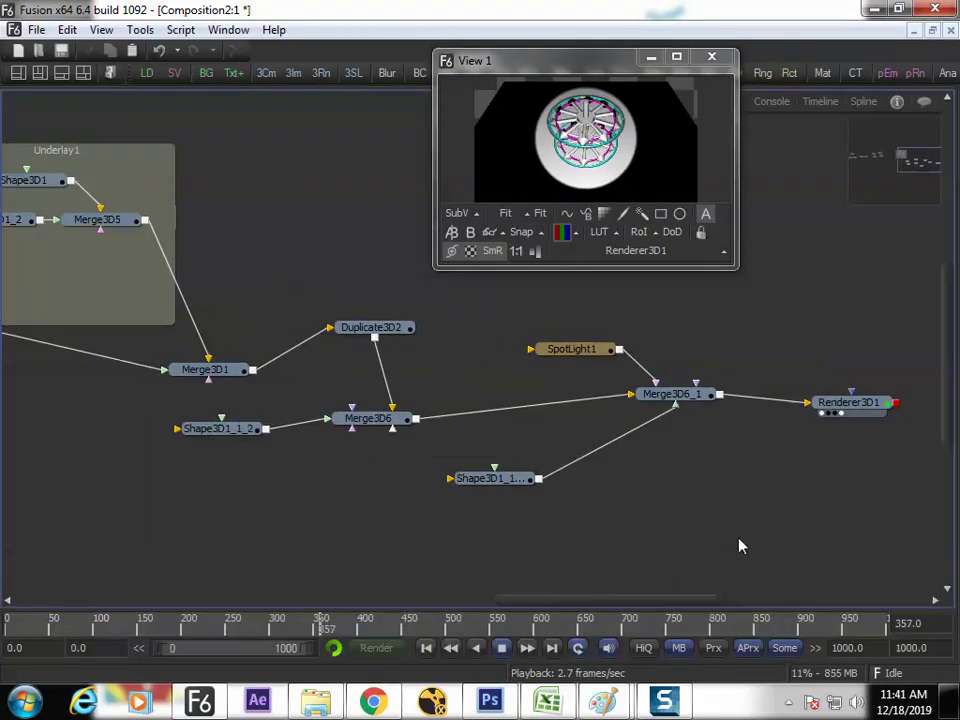
drag(424, 424, 776, 547)
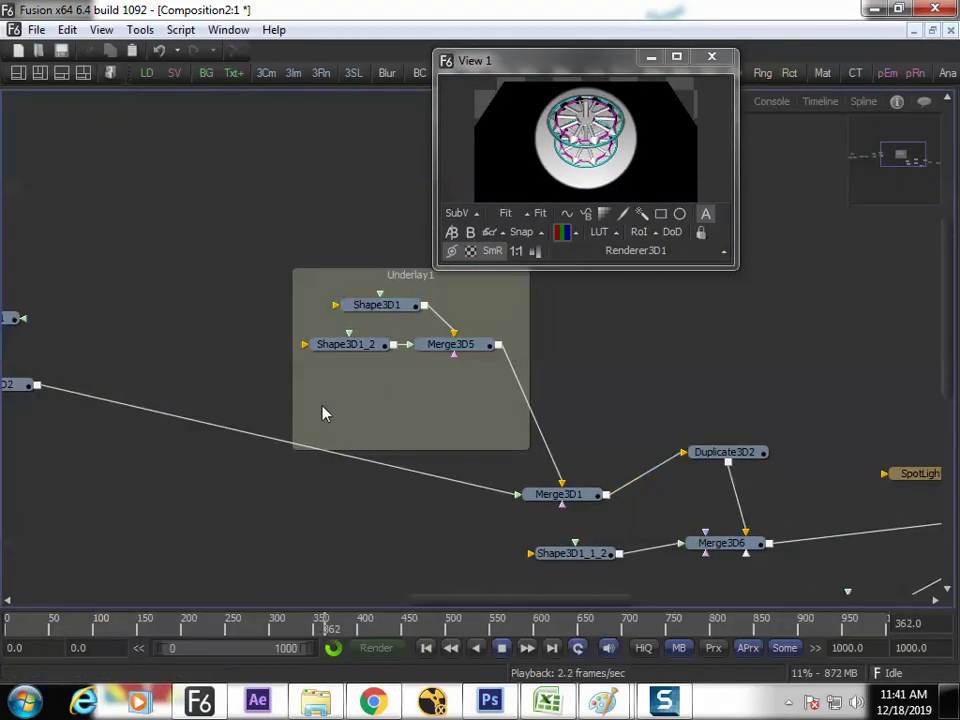
drag(322, 413, 768, 432)
drag(300, 456, 754, 467)
drag(110, 327, 639, 531)
drag(588, 429, 651, 454)
drag(748, 457, 268, 454)
drag(208, 304, 490, 437)
drag(429, 418, 812, 556)
drag(797, 480, 384, 545)
drag(487, 459, 808, 435)
drag(180, 432, 614, 452)
drag(283, 405, 620, 445)
drag(46, 297, 555, 485)
drag(546, 412, 847, 508)
drag(841, 450, 360, 338)
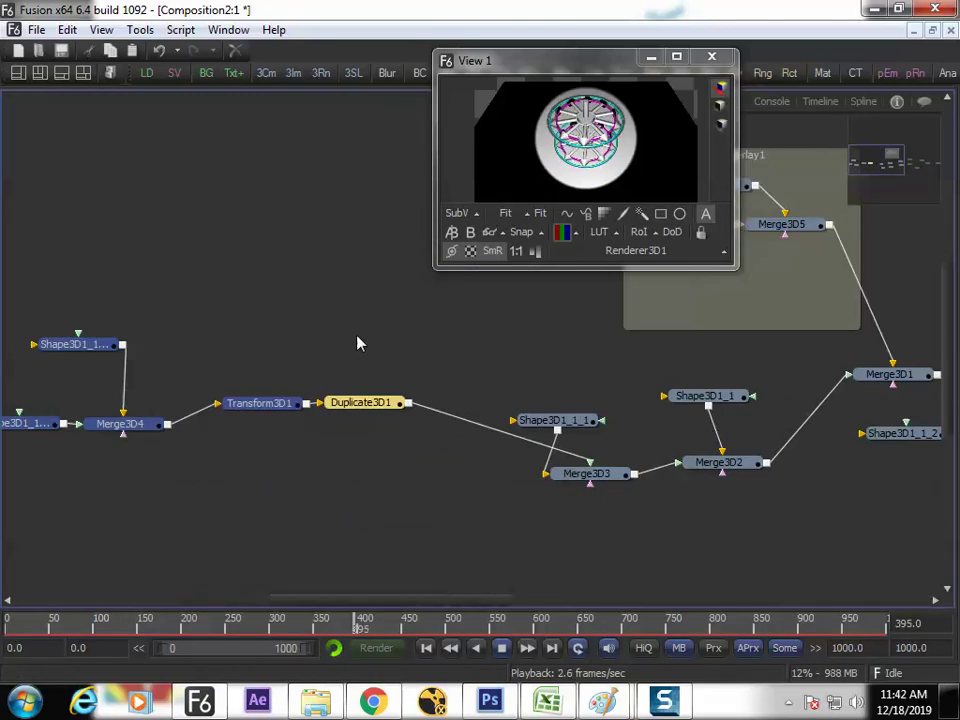
Tidy the flow by moving Duplicate3D1 lower and shifting Shape3D1_1_1 closer above Merge3D3.
drag(359, 406, 393, 513)
drag(587, 422, 608, 422)
drag(764, 451, 276, 499)
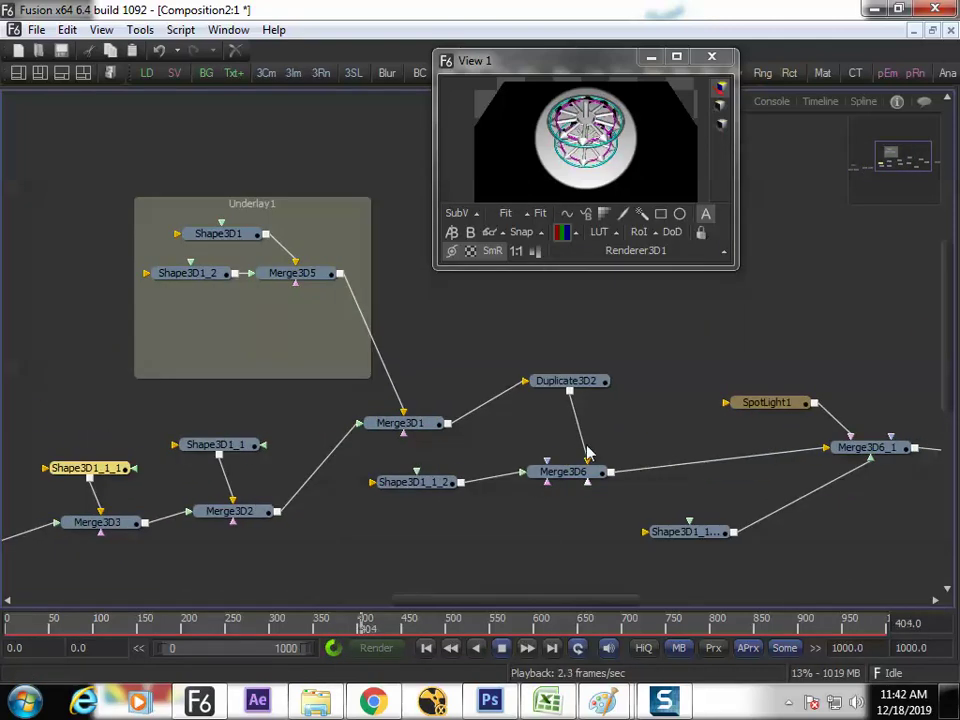
Resize and reposition the floating View 1 window so the rendered ornament stays visible above the node tree, and examine the flow's connections.
drag(589, 454, 361, 521)
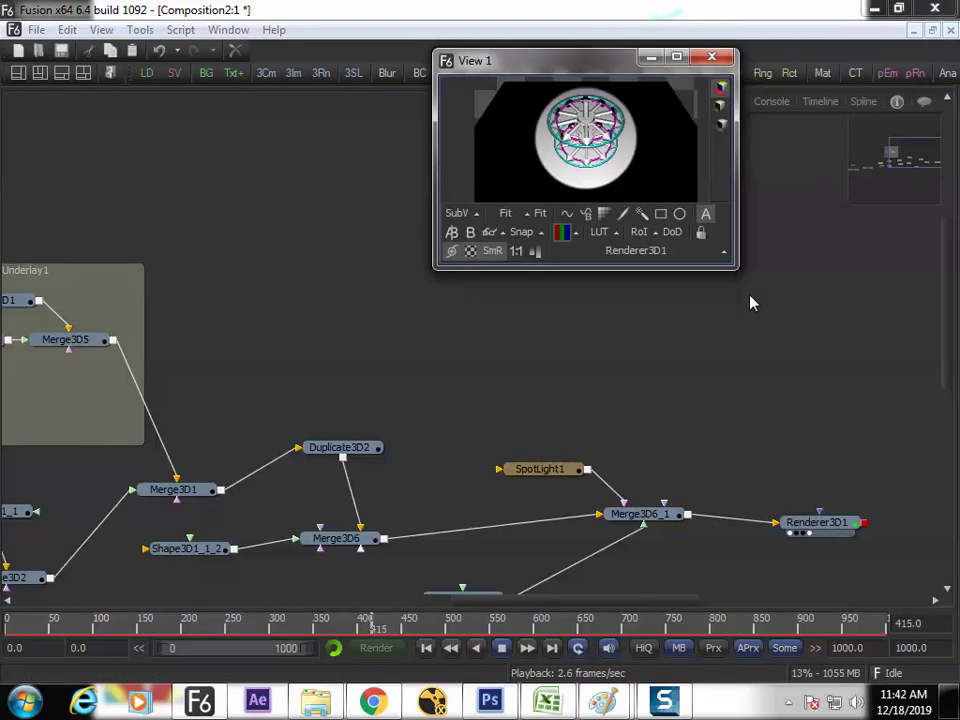
drag(735, 267, 871, 464)
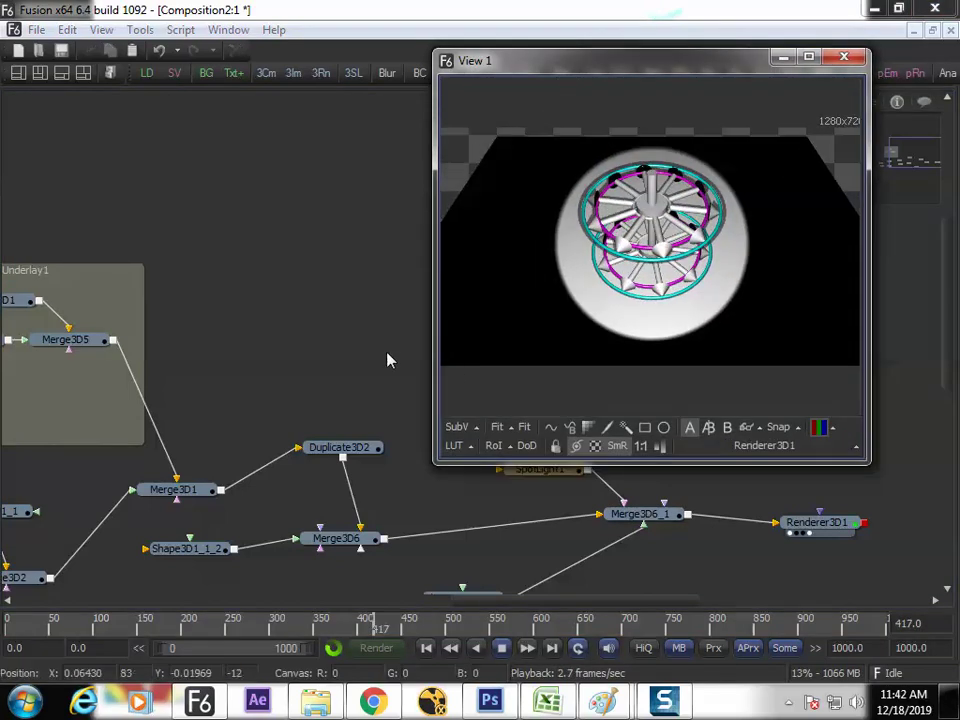
drag(369, 356, 446, 319)
drag(351, 336, 429, 297)
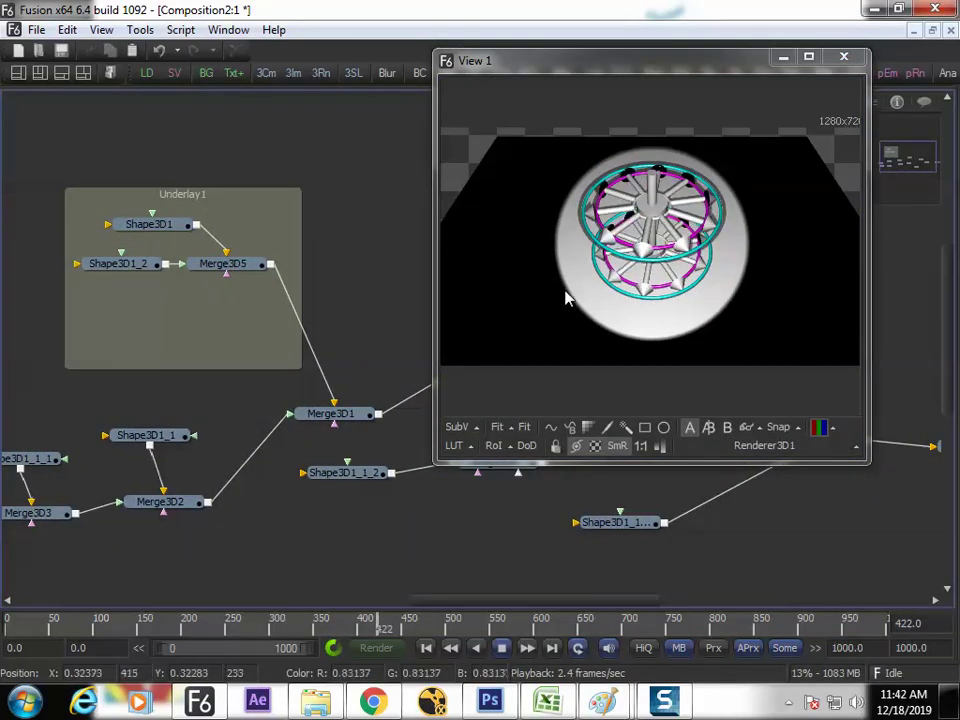
drag(343, 332, 311, 410)
drag(579, 66, 615, 58)
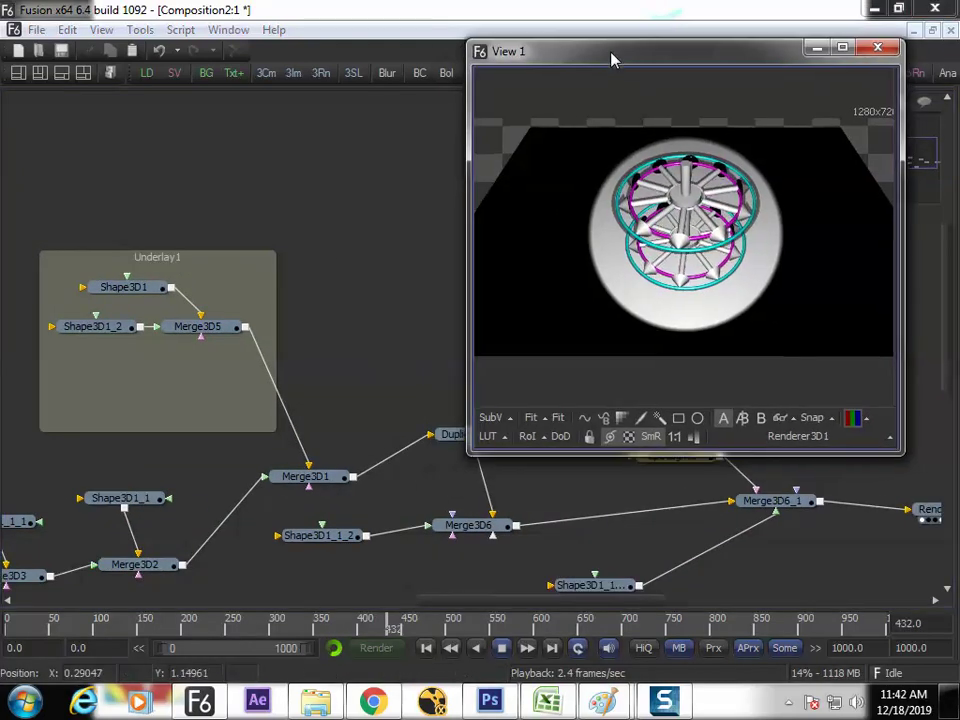
drag(901, 452, 783, 357)
drag(334, 469, 516, 456)
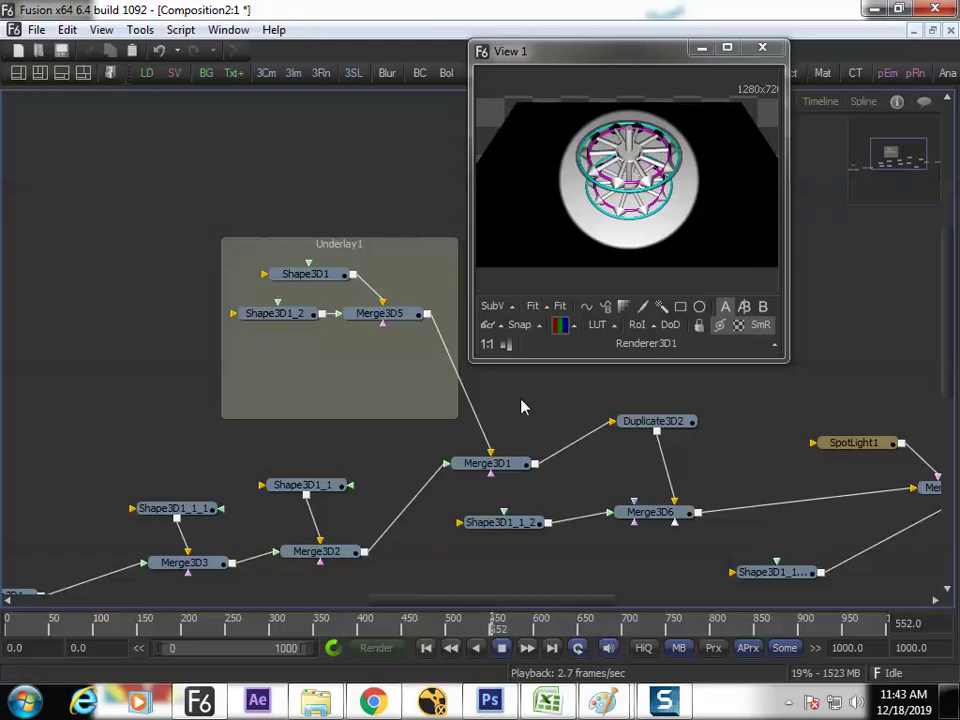
Restore the split layout with the main viewer and tool controls, and select Renderer3D1 to show its settings.
key(F4)
drag(562, 530, 403, 481)
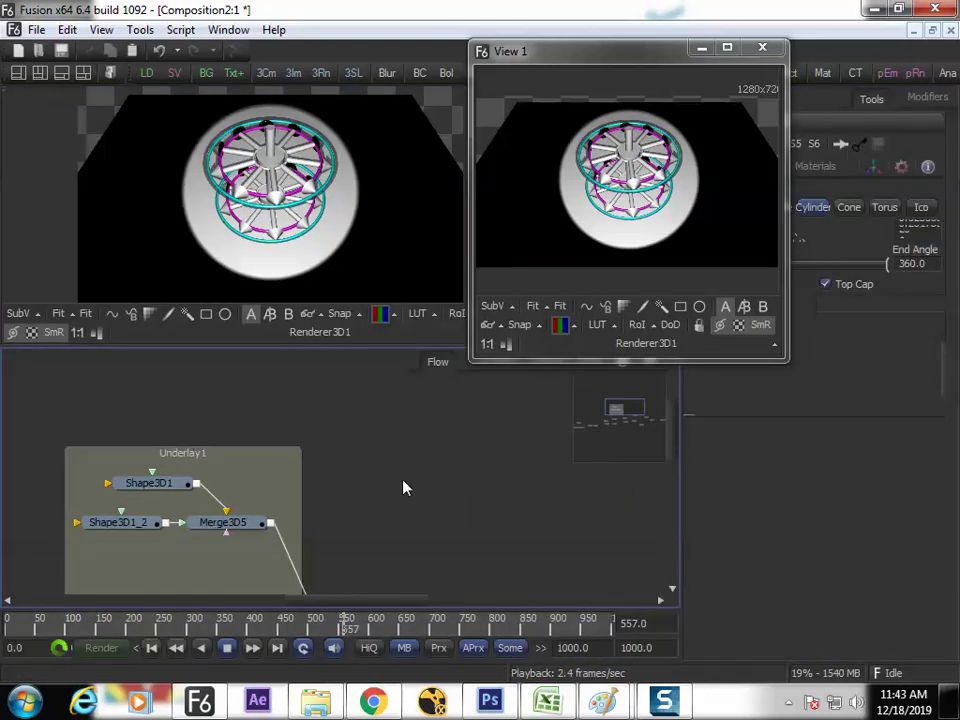
drag(573, 592, 371, 474)
drag(538, 543, 134, 473)
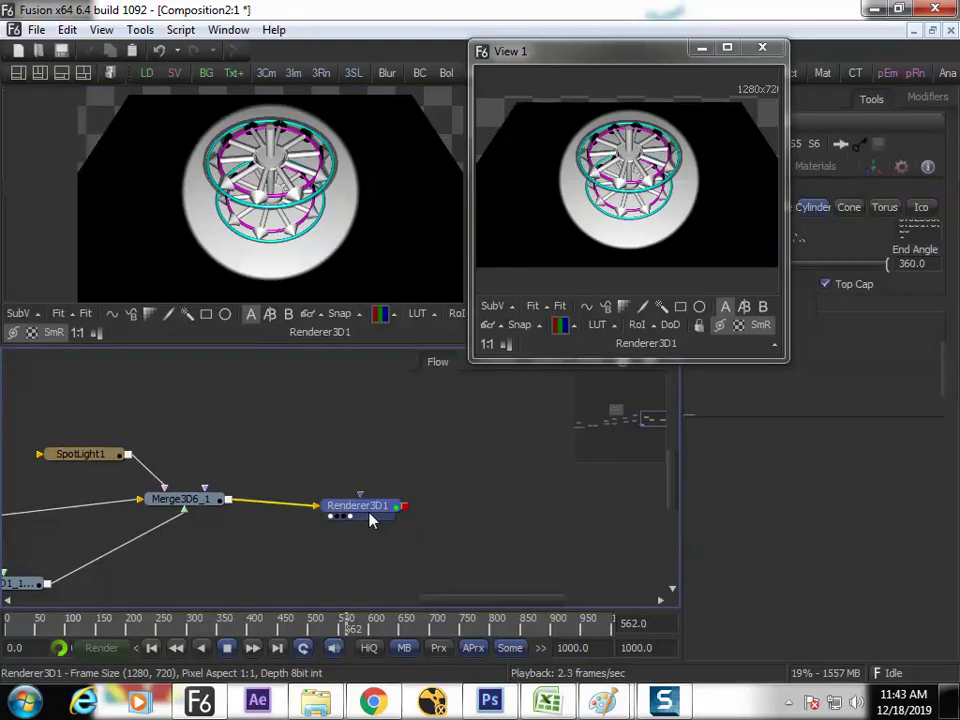
click(366, 508)
Compare Renderer3D1's image with Enable Shadows and Enable Lighting switched off, and switch both options back on.
click(834, 392)
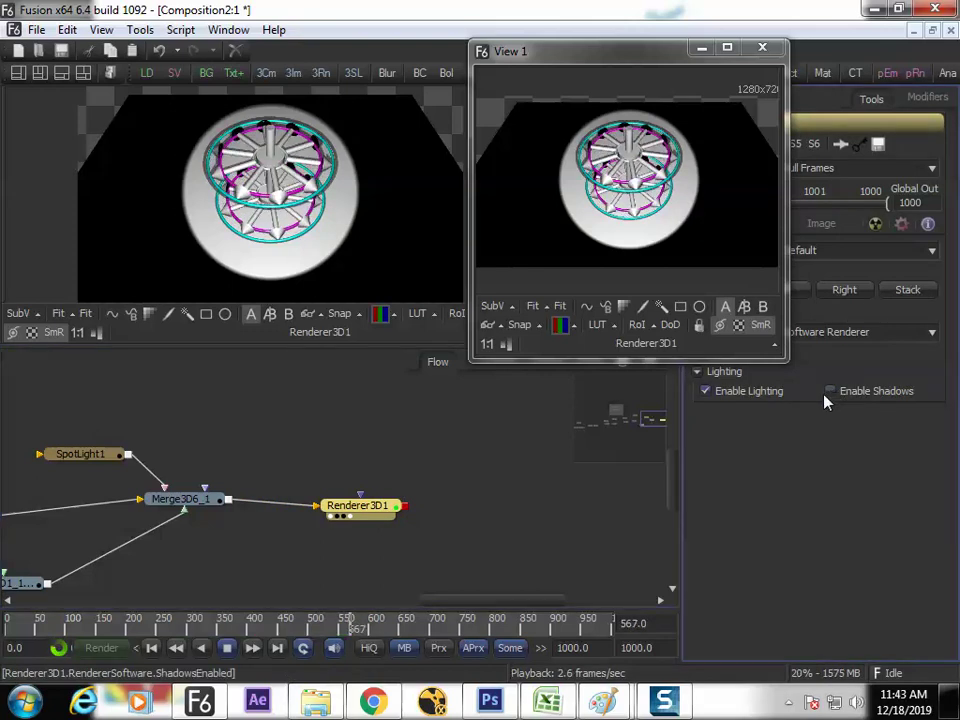
click(747, 405)
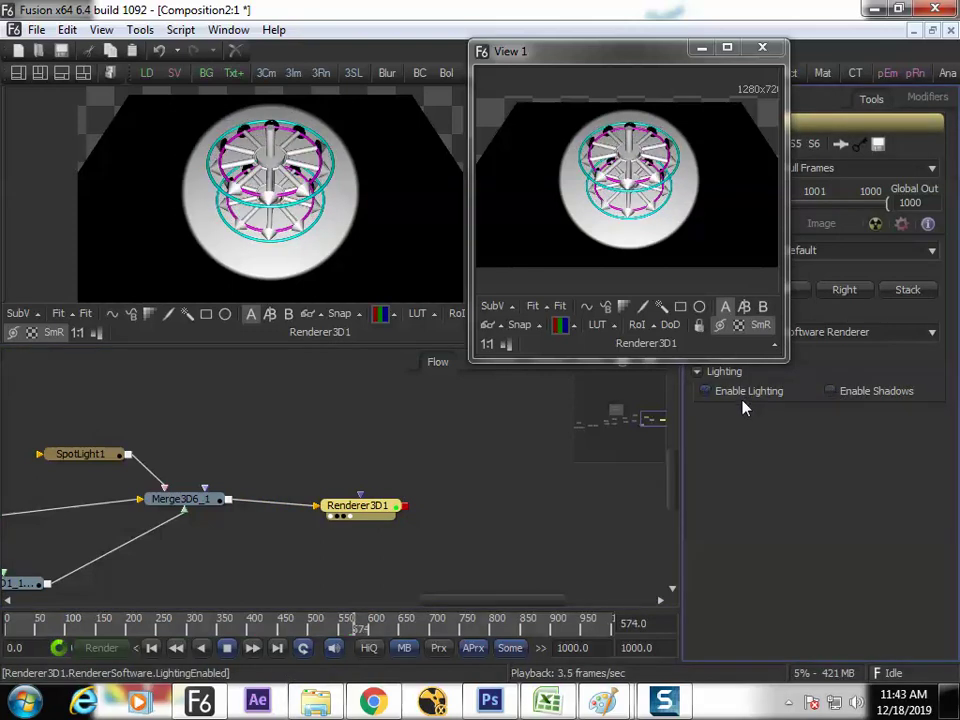
click(752, 400)
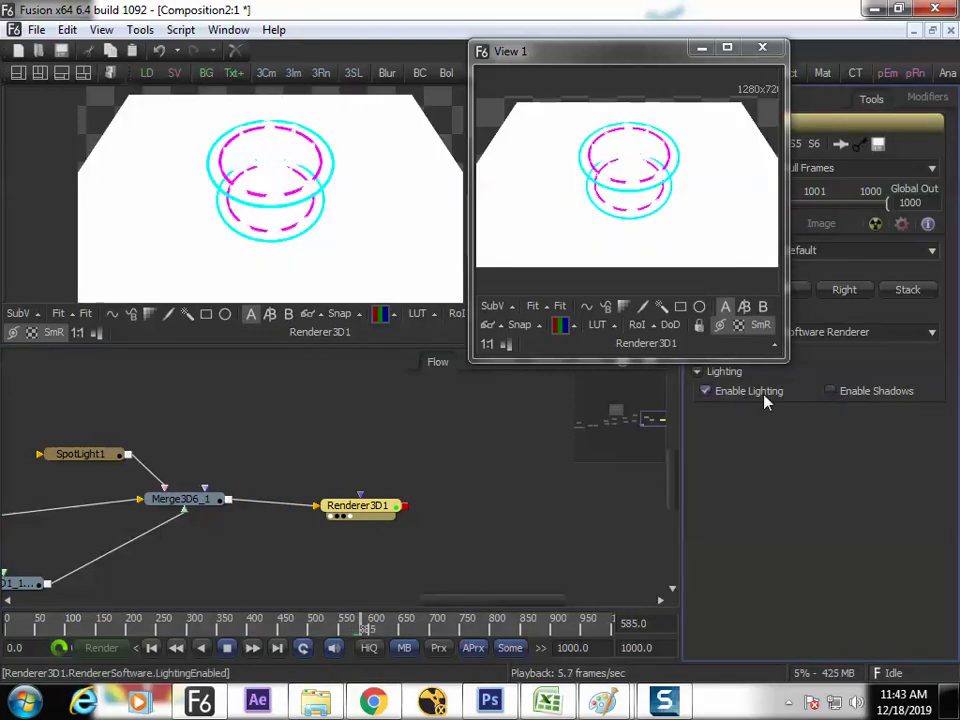
click(846, 394)
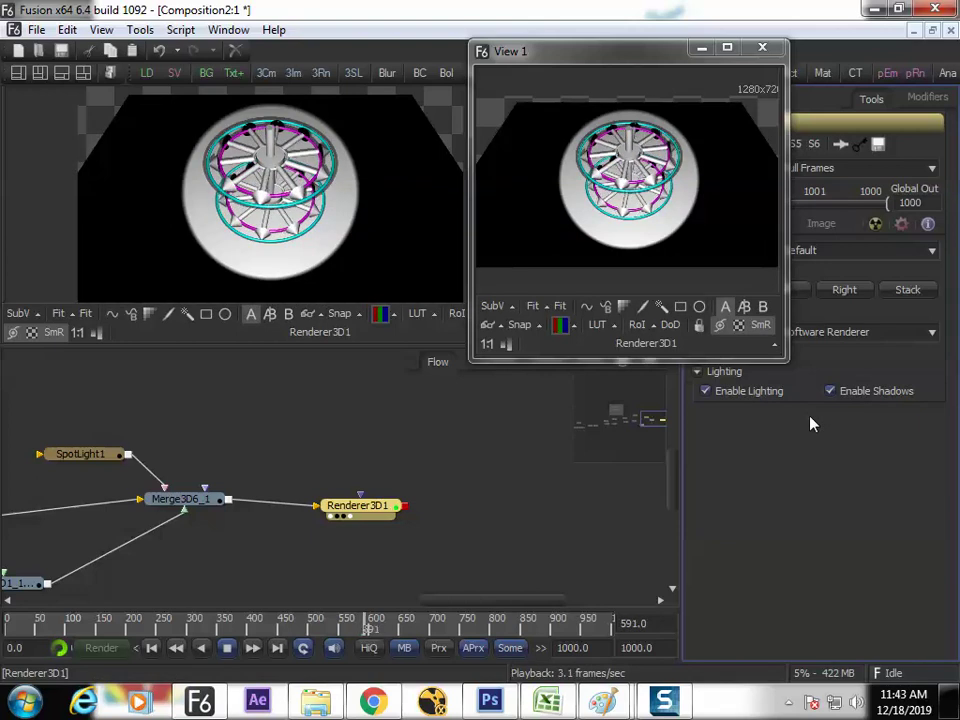